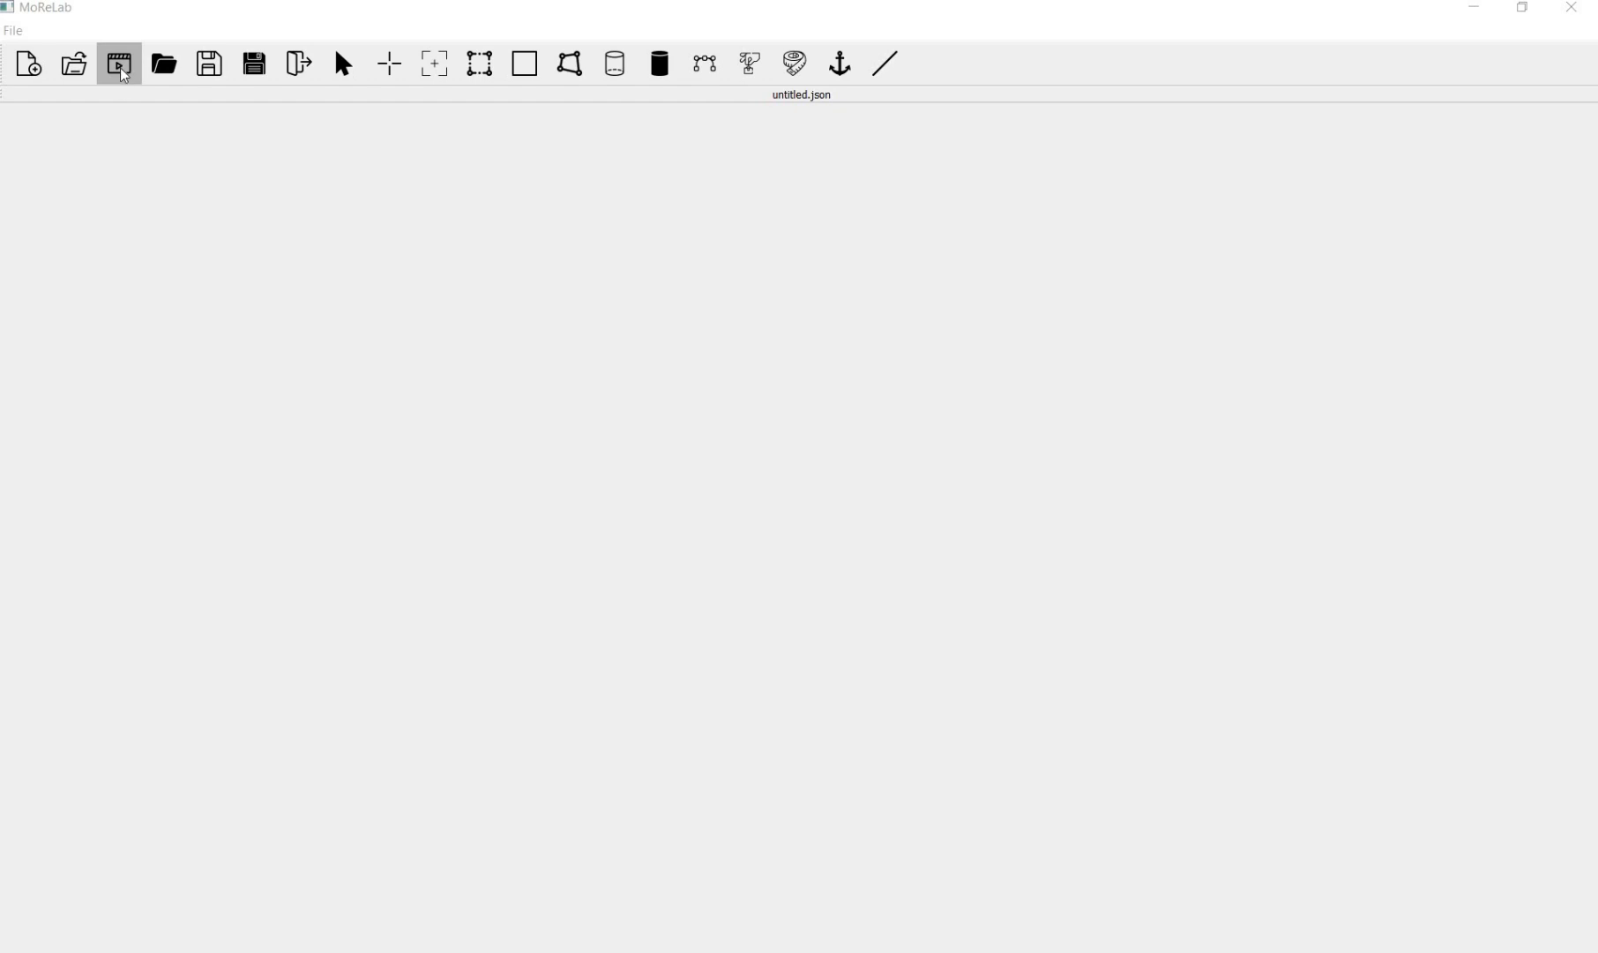
Step: Load the movie testVideo_task1.mp4 from the user_study_videos folder and expand its details
{"action": "left_click", "coordinate": [129, 80]}
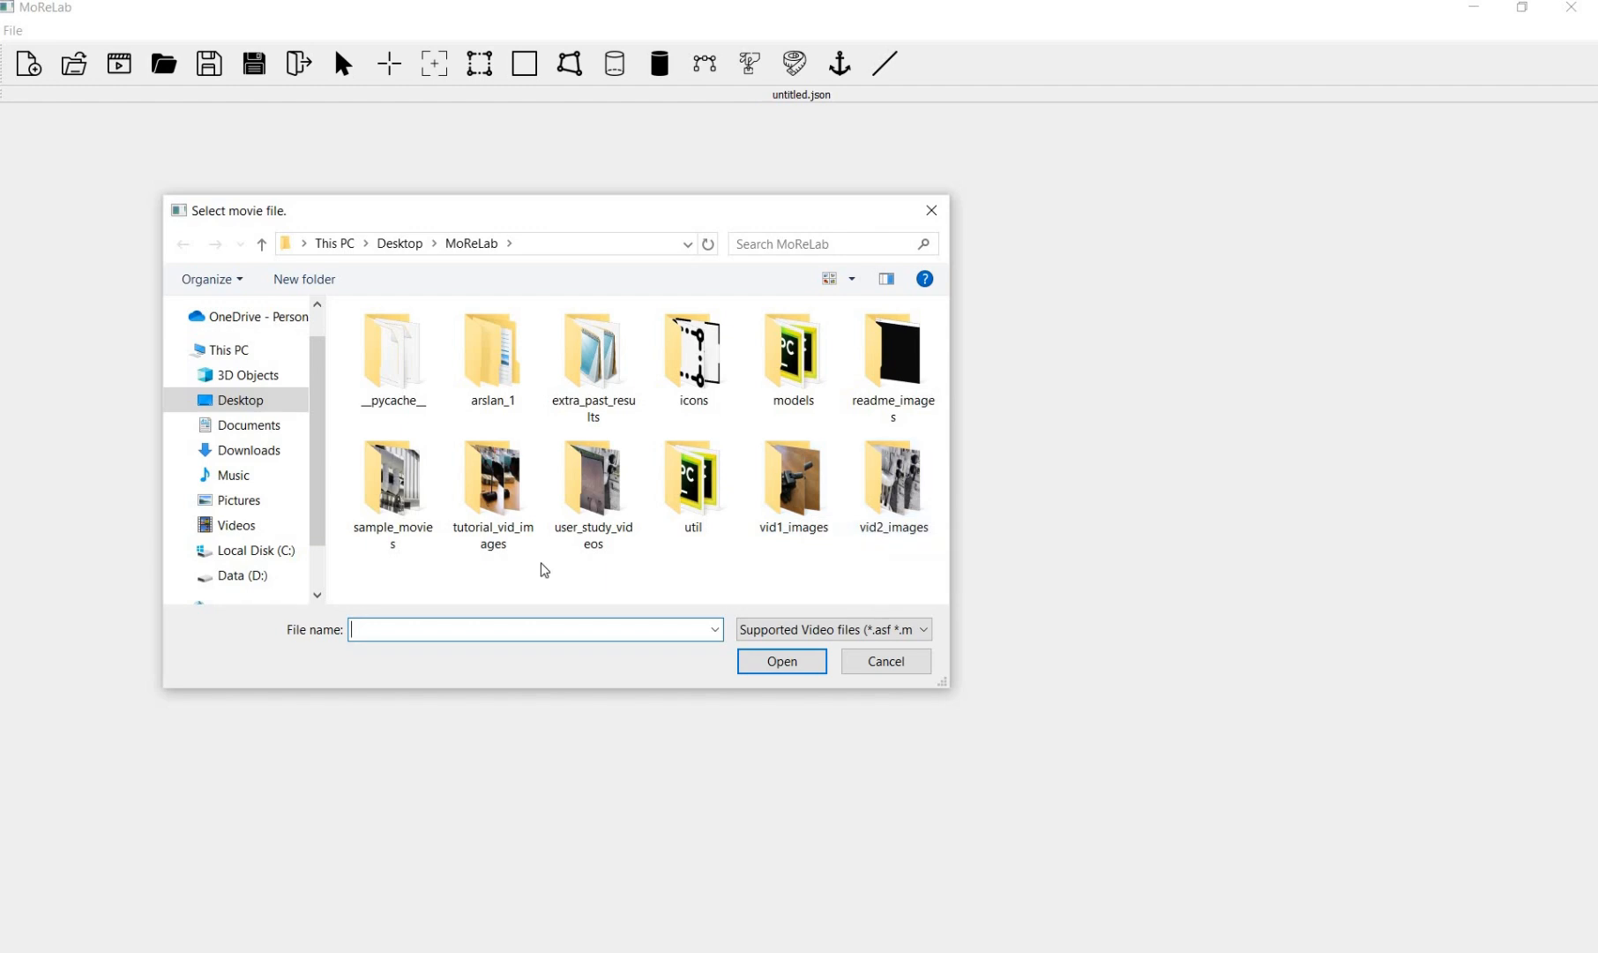
{"action": "double_click", "coordinate": [605, 499]}
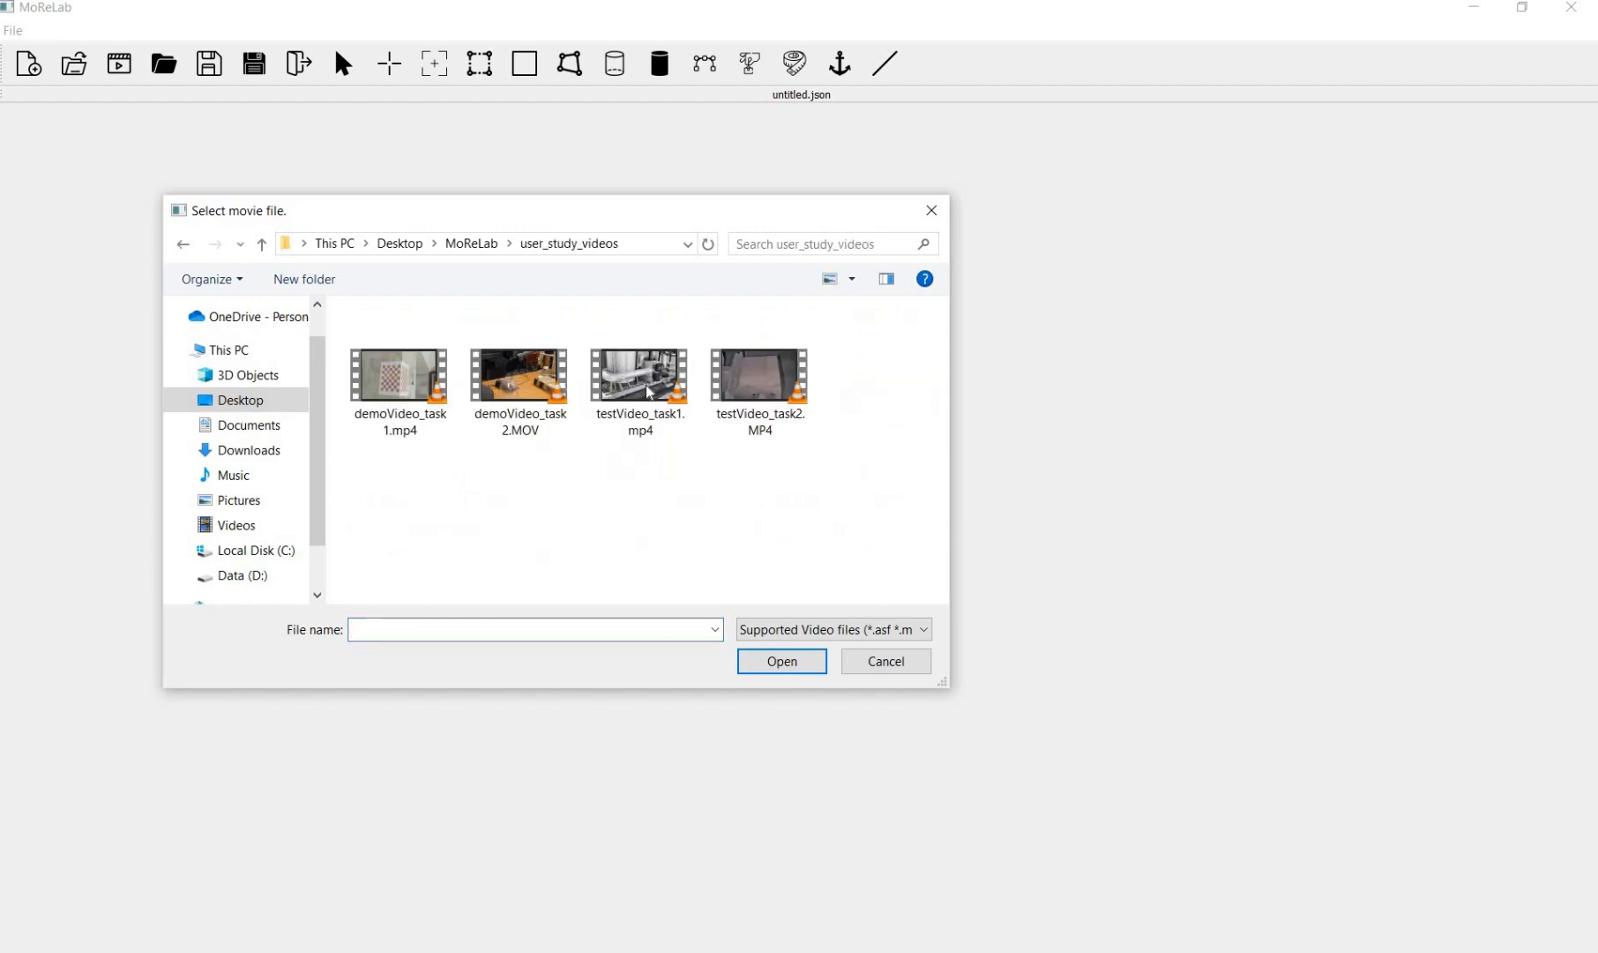
{"action": "left_click", "coordinate": [796, 663]}
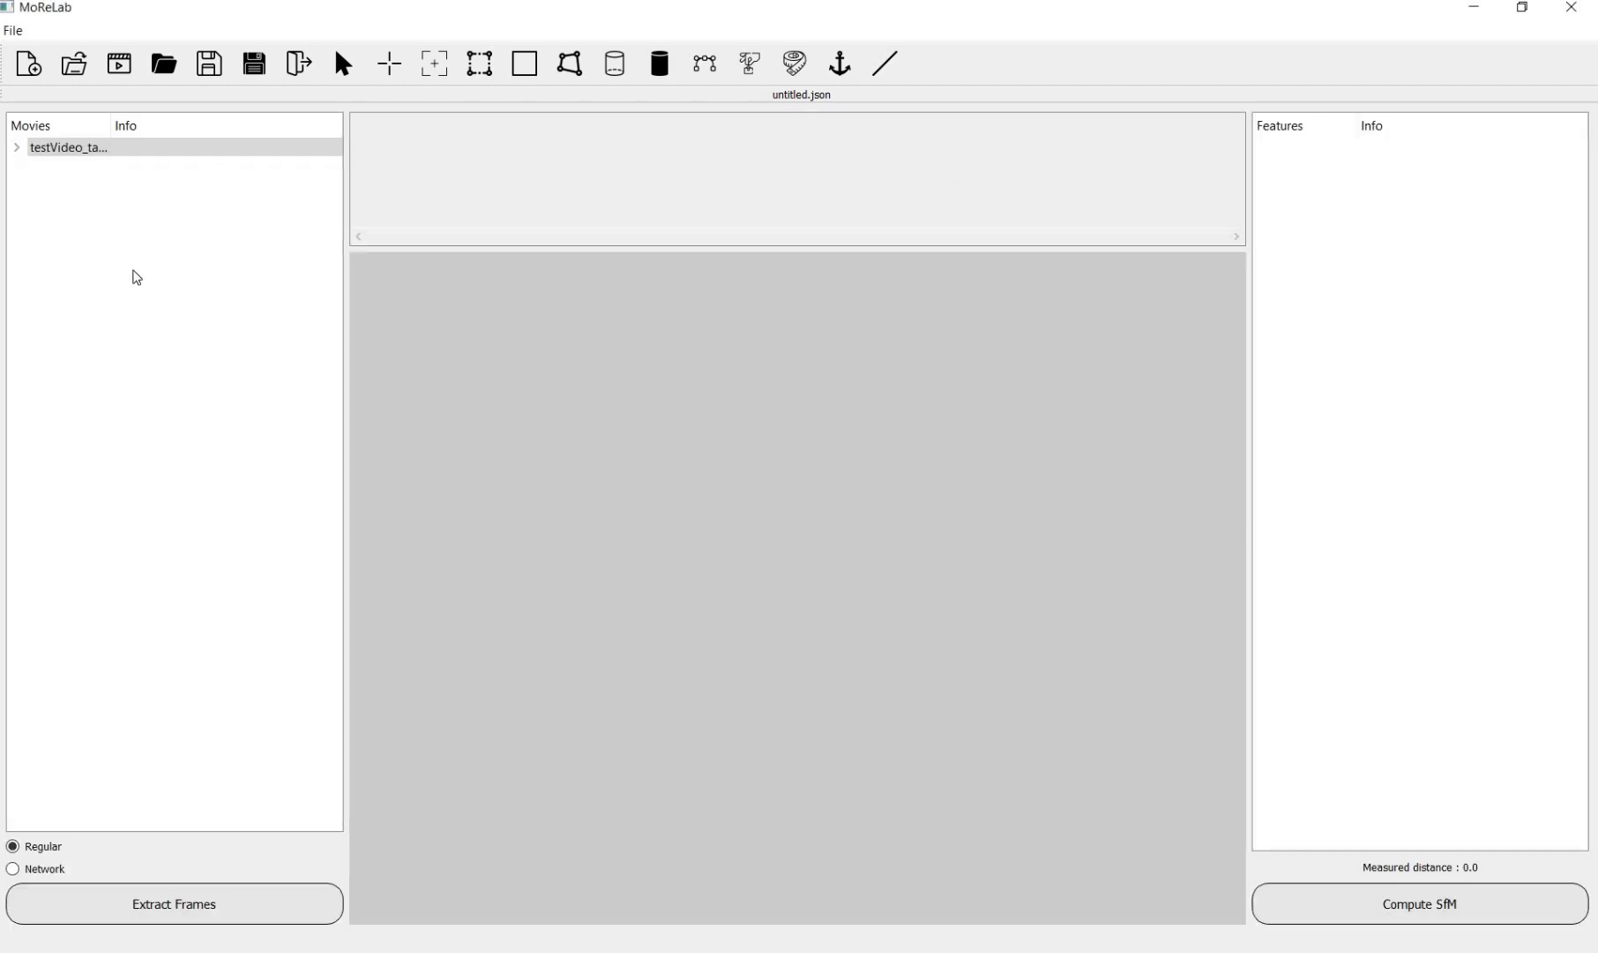
{"action": "left_click", "coordinate": [17, 146]}
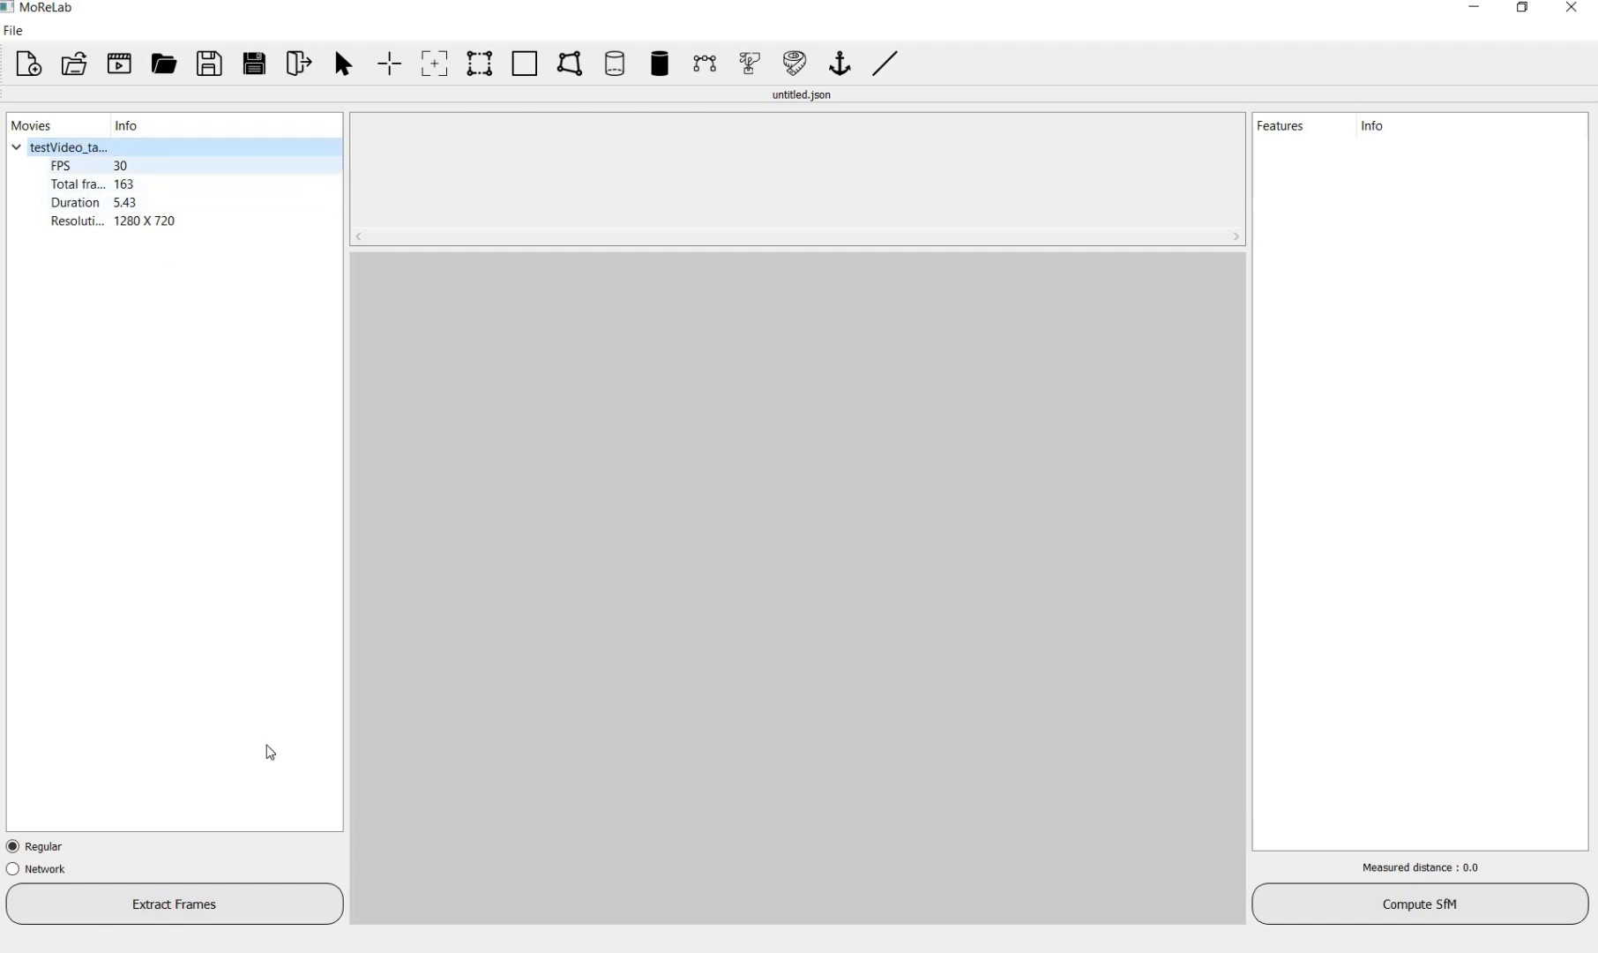
Step: Extract 30 key frames from the movie using the Regular method
{"action": "left_click", "coordinate": [167, 912]}
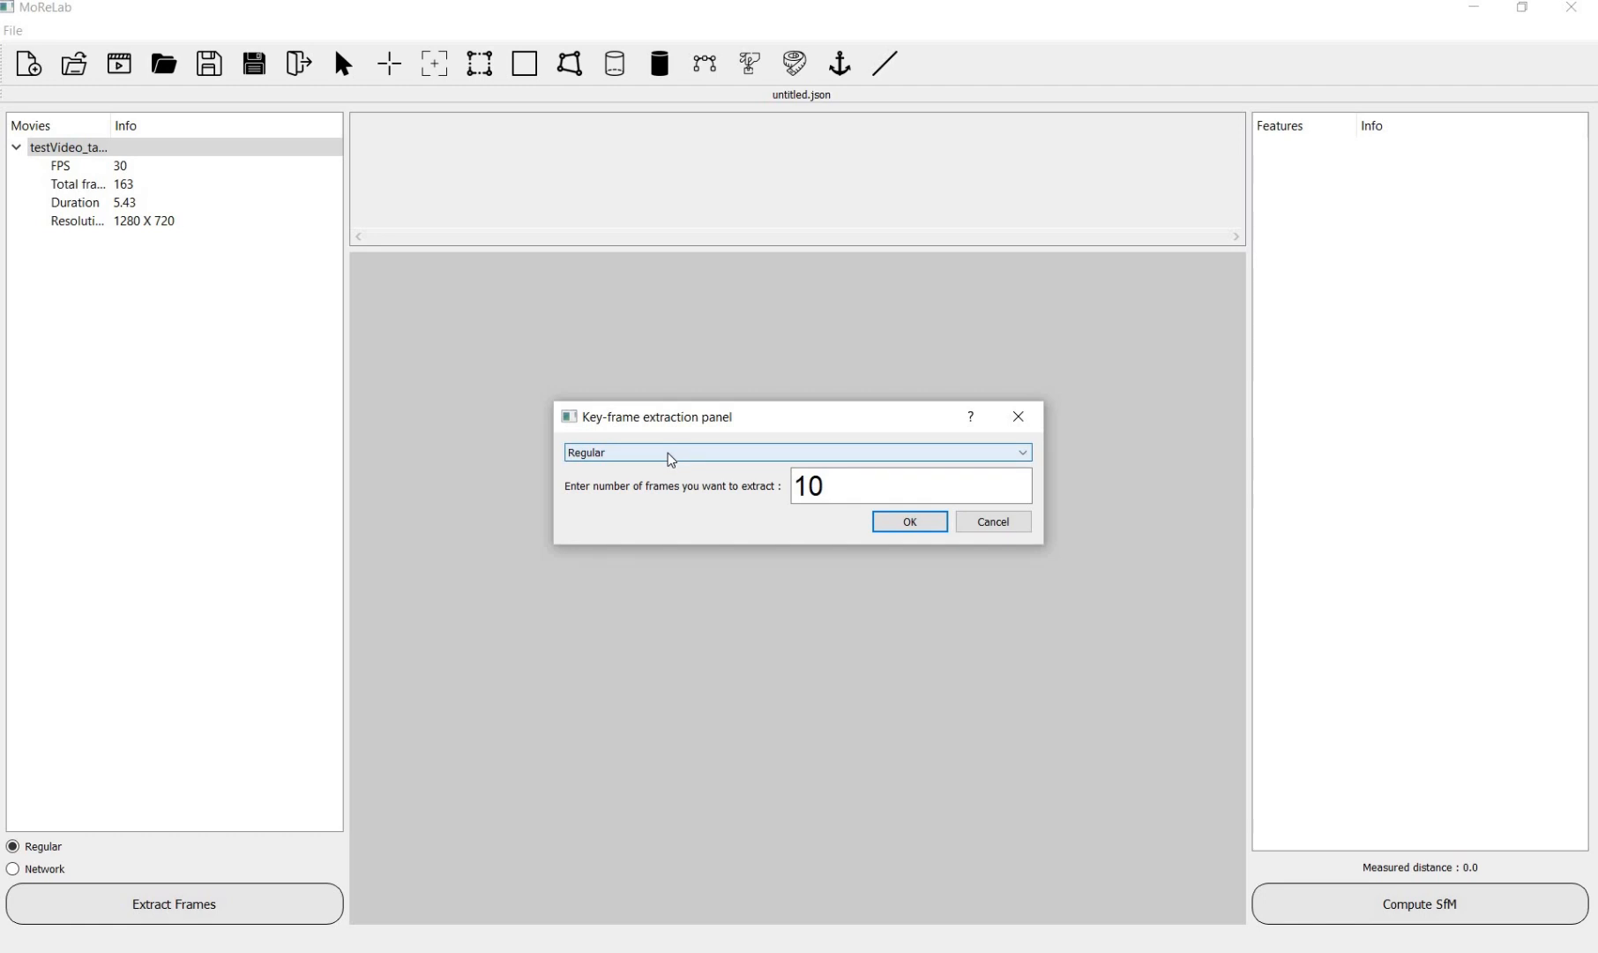
{"action": "left_click", "coordinate": [668, 453]}
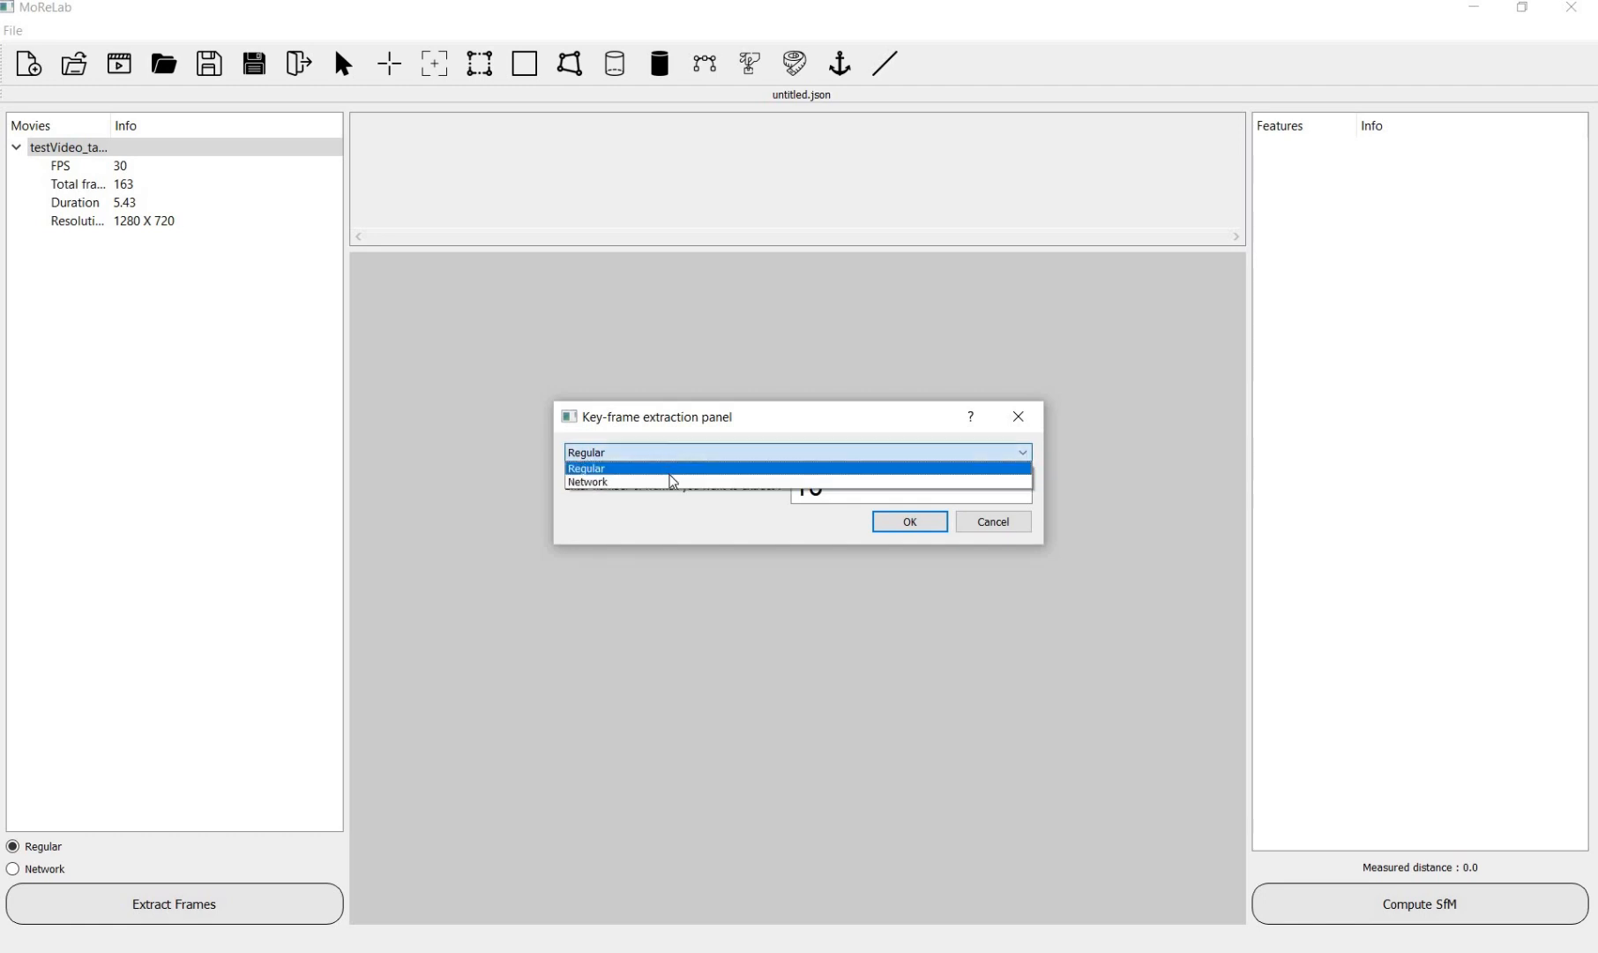
{"action": "left_click", "coordinate": [677, 482]}
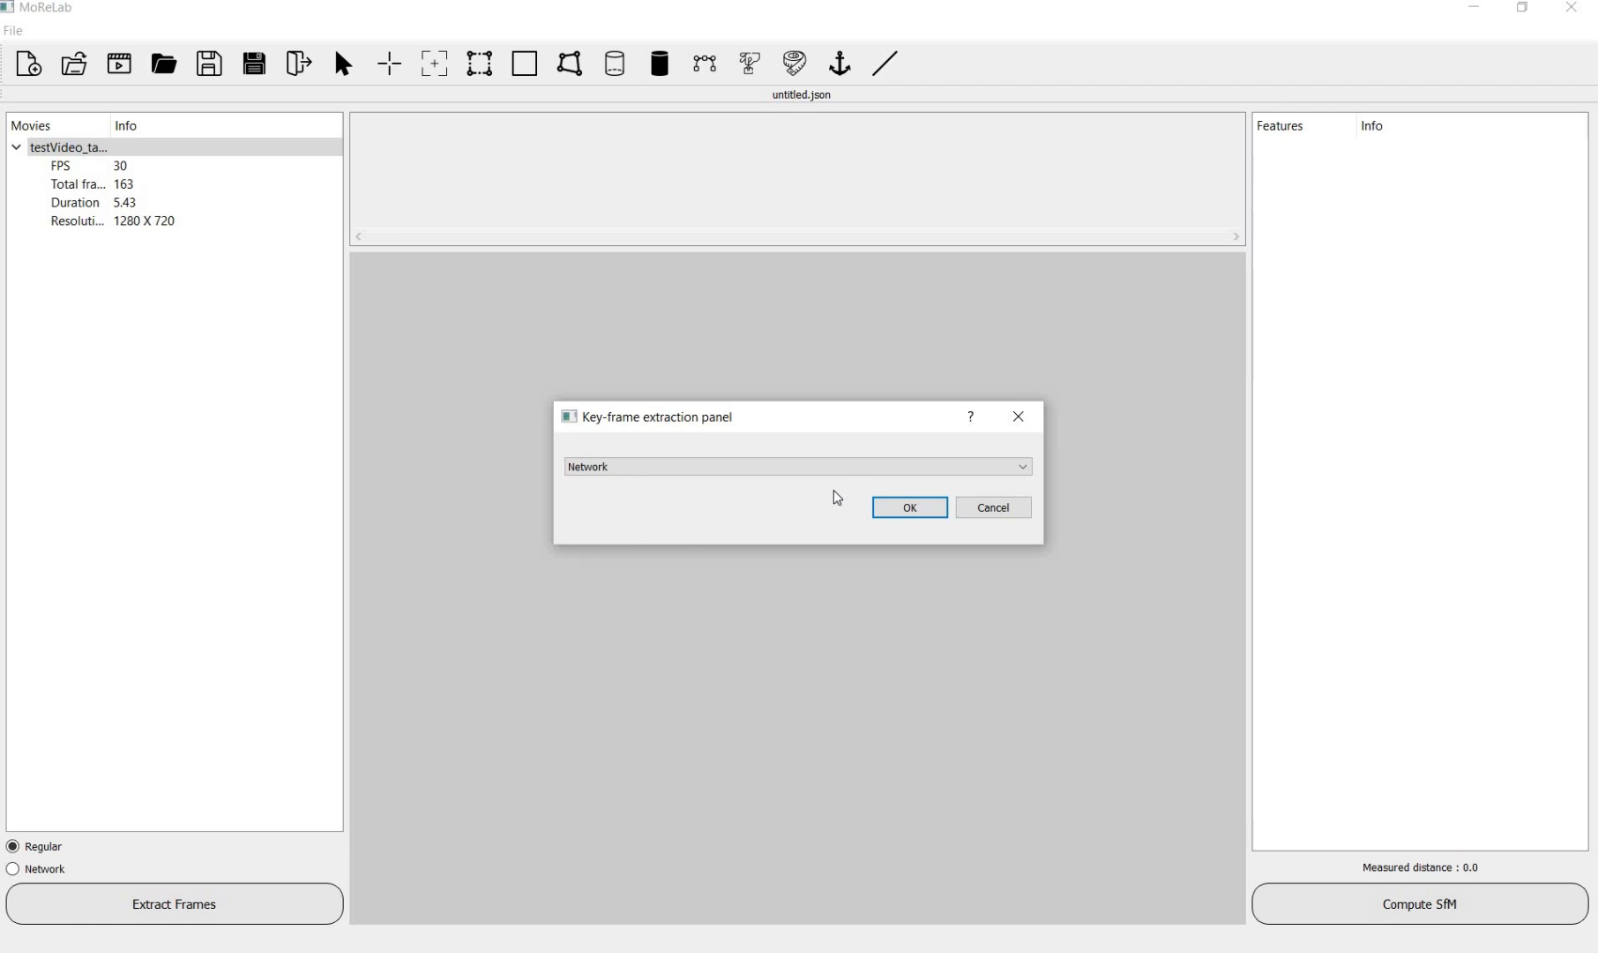
{"action": "left_click", "coordinate": [773, 472]}
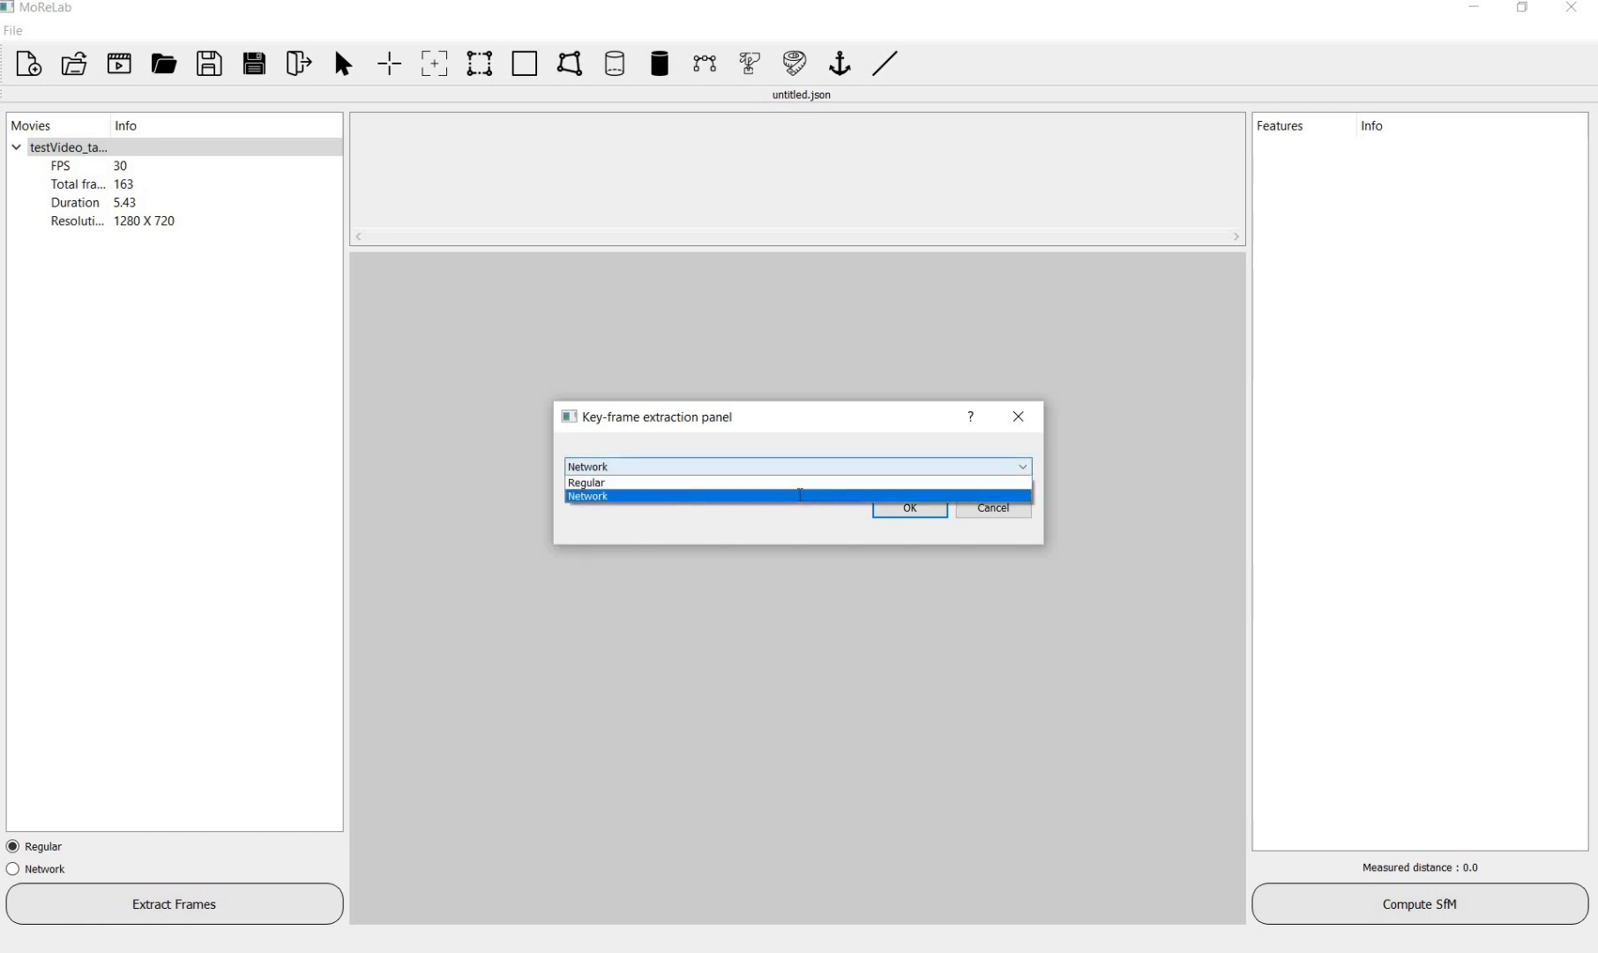
{"action": "left_click", "coordinate": [759, 478]}
{"action": "key", "text": "Tab"}
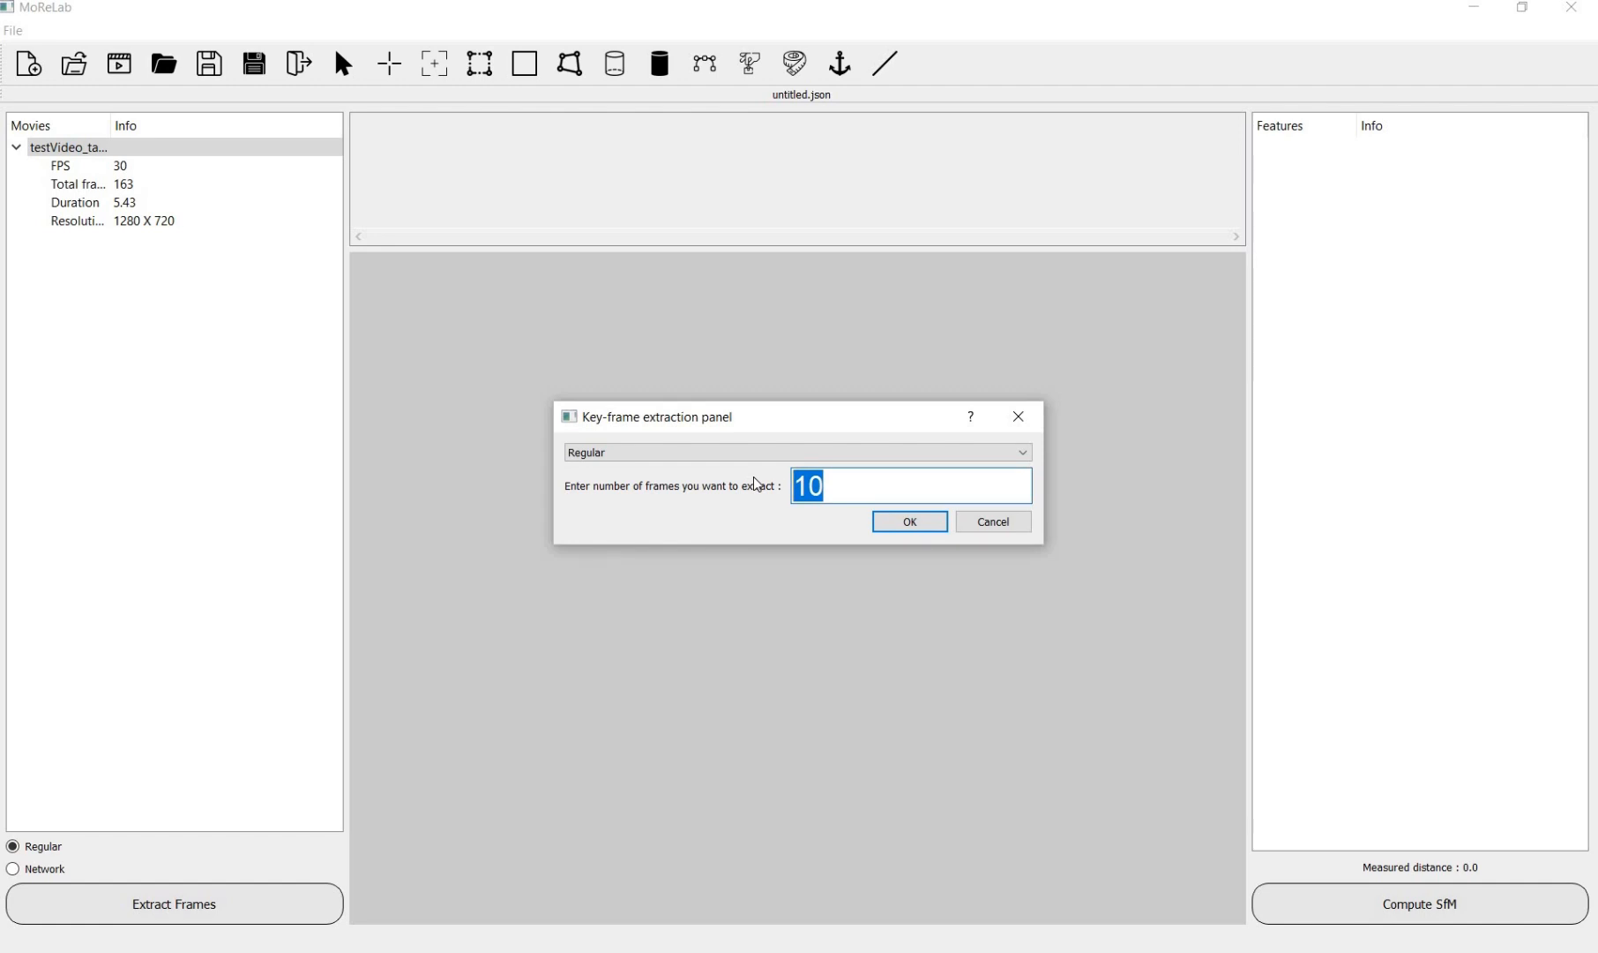
{"action": "type", "text": "30"}
{"action": "double_click", "coordinate": [788, 485]}
{"action": "key", "text": "Return"}
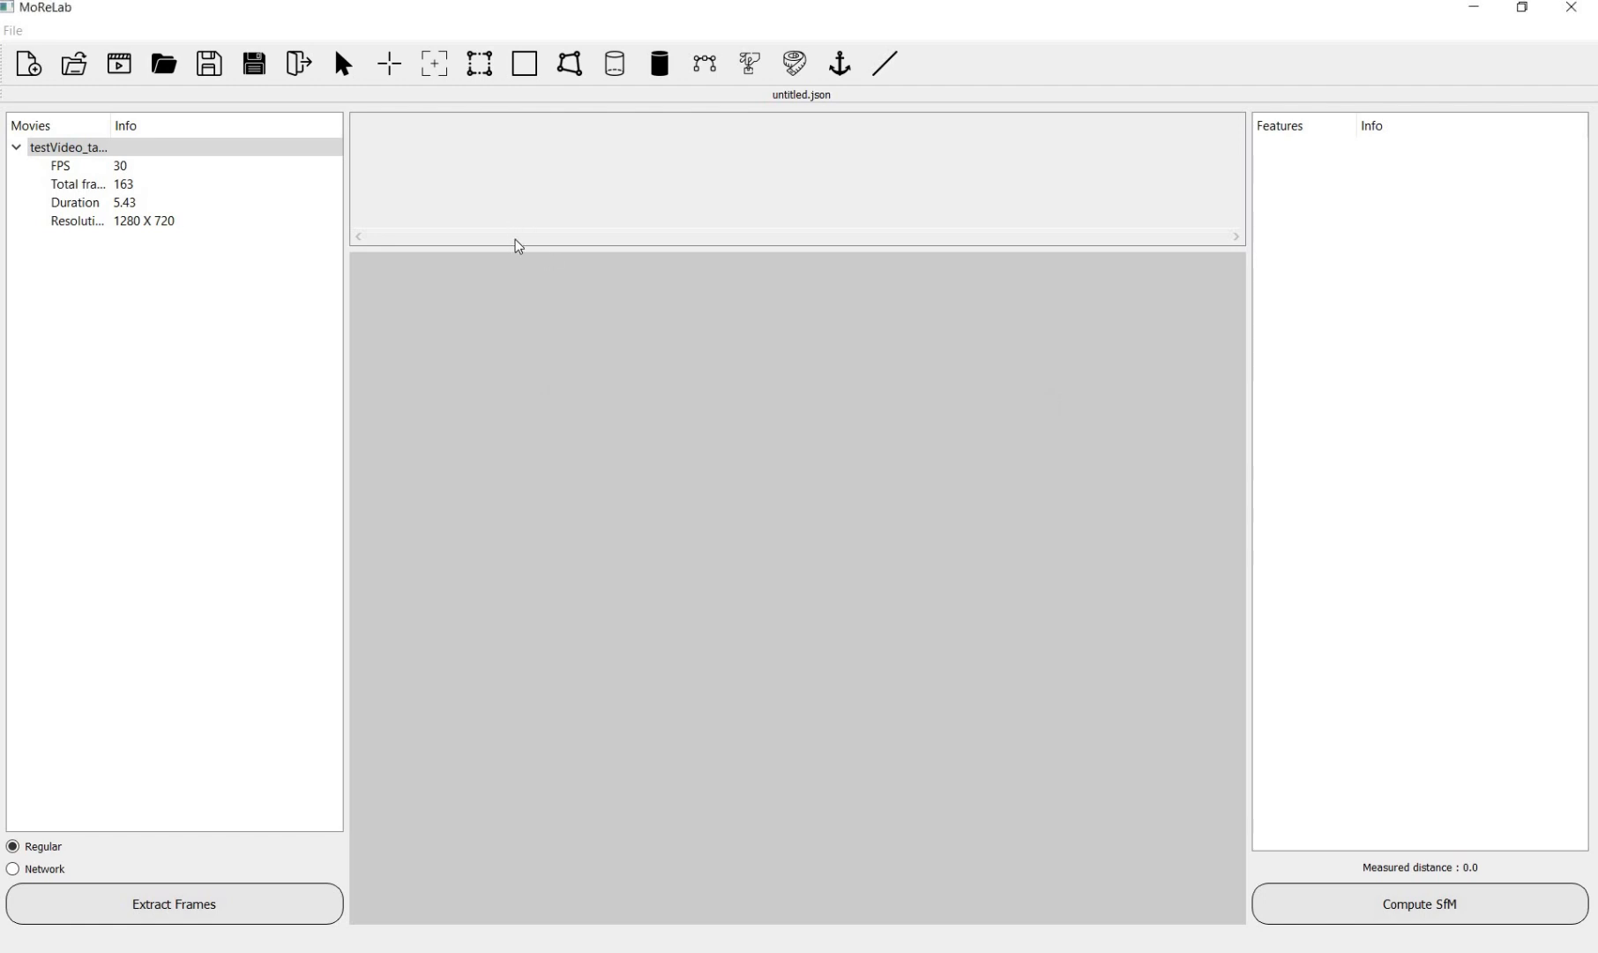
Step: Browse the extracted frames, activate the feature tool and display frame 20
{"action": "left_click_drag", "start_coordinate": [516, 238], "coordinate": [693, 238]}
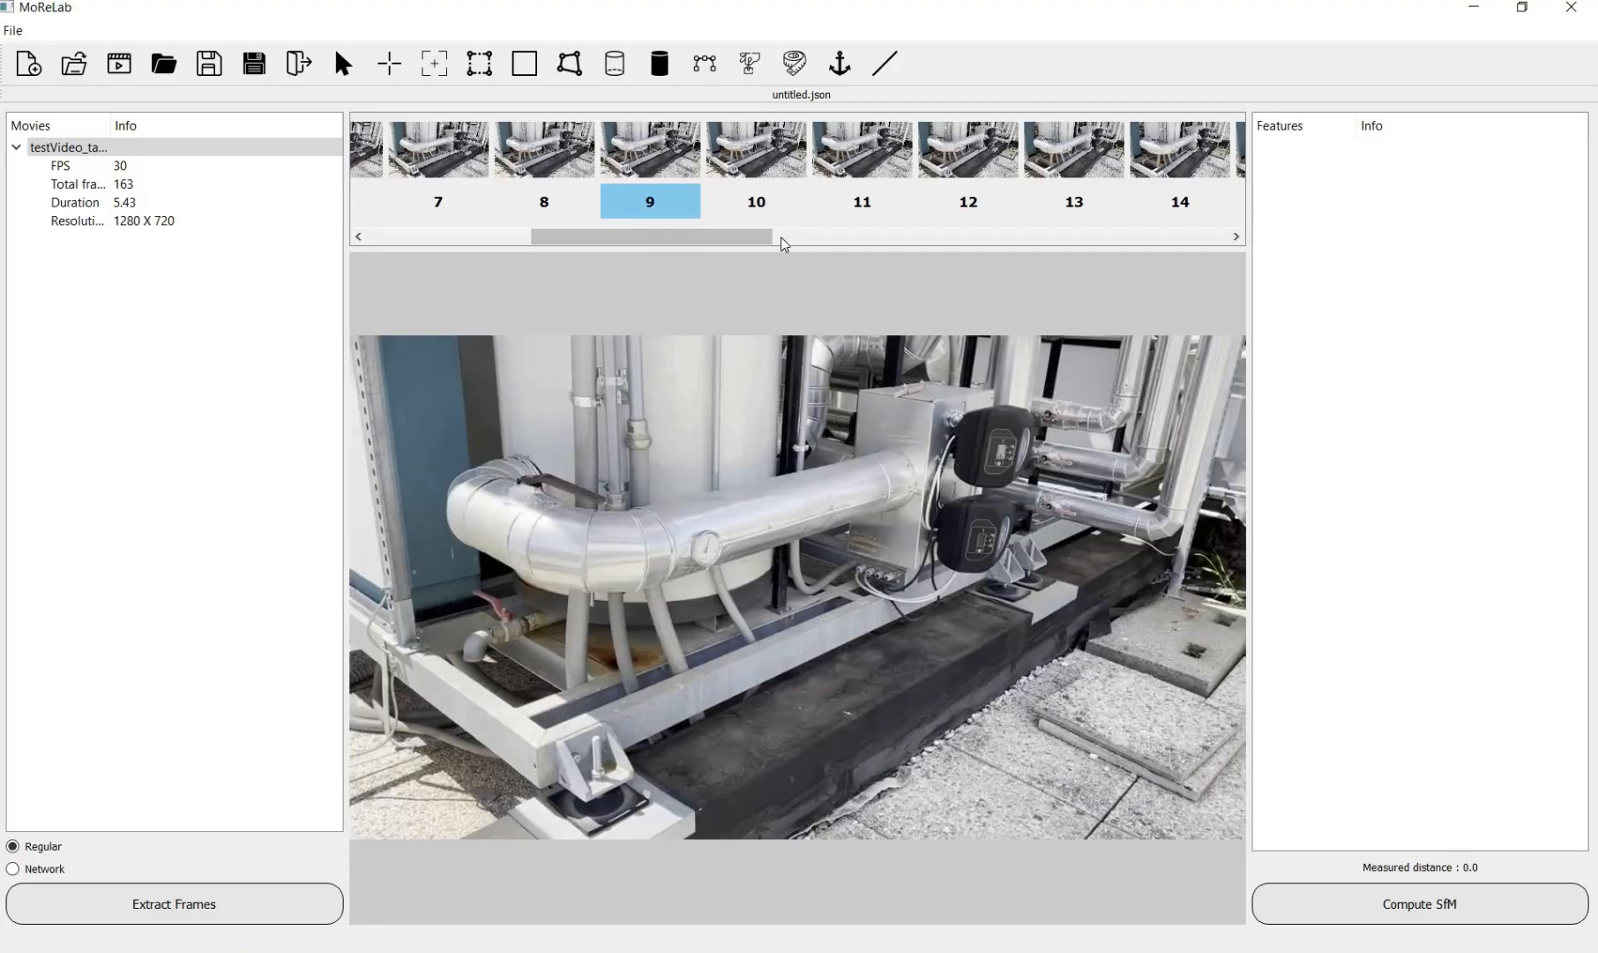
{"action": "scroll", "coordinate": [869, 237], "scroll_direction": "down", "scroll_amount": 1}
{"action": "scroll", "coordinate": [869, 238], "scroll_direction": "down", "scroll_amount": 3}
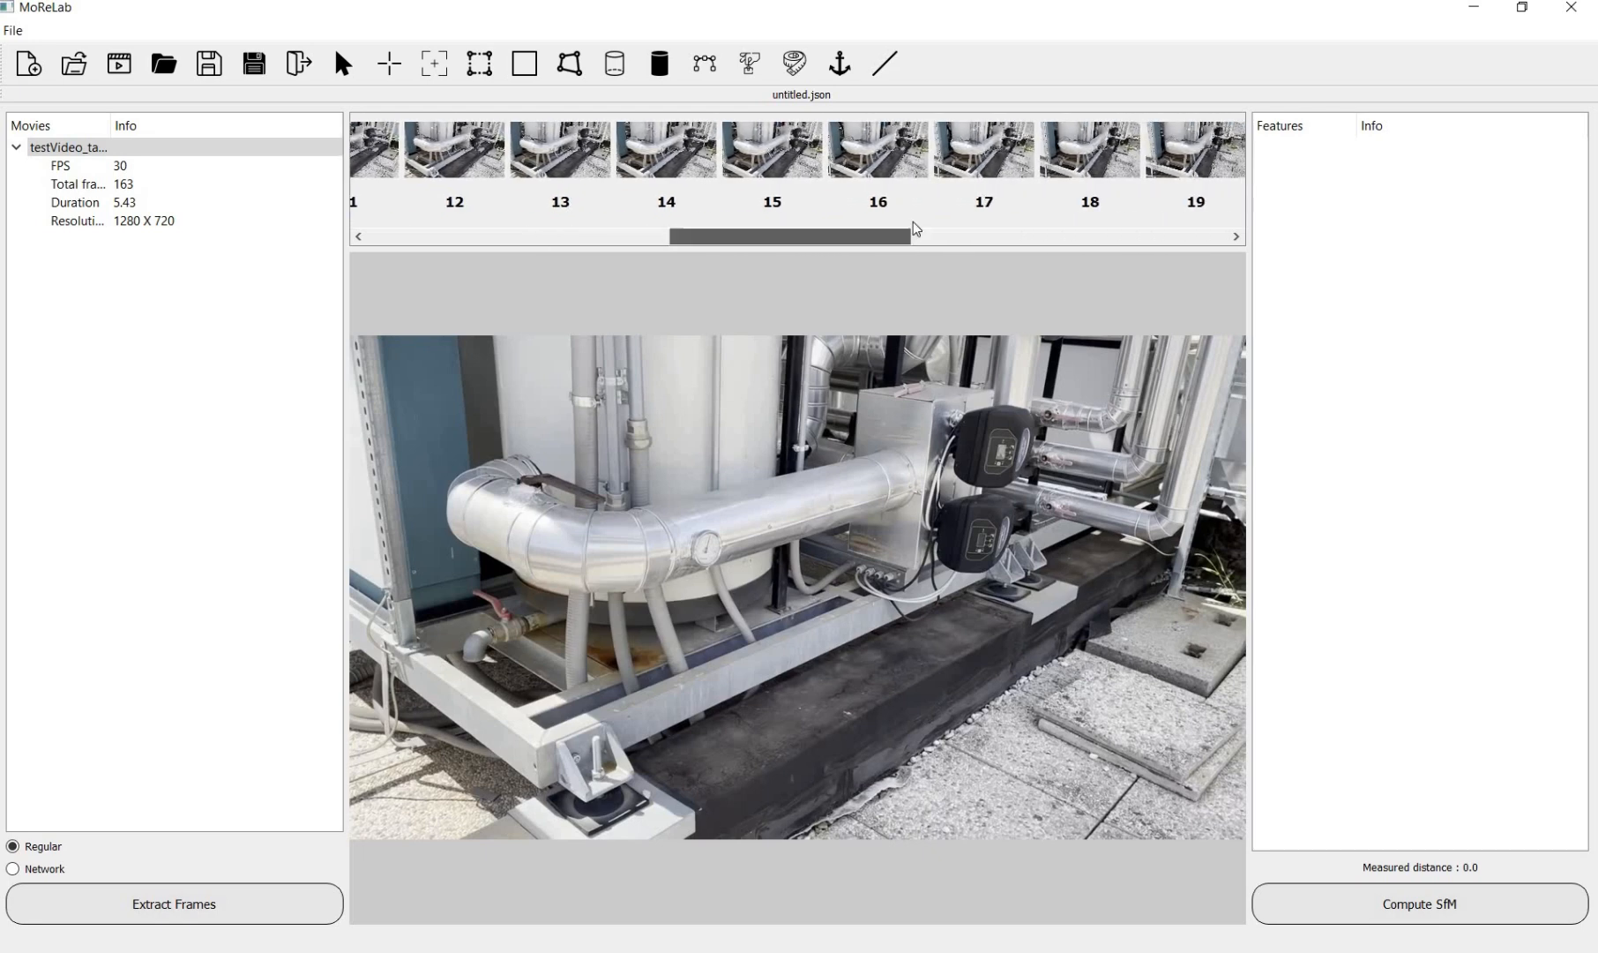
{"action": "left_click_drag", "start_coordinate": [818, 245], "coordinate": [1092, 239]}
{"action": "left_click", "coordinate": [905, 165]}
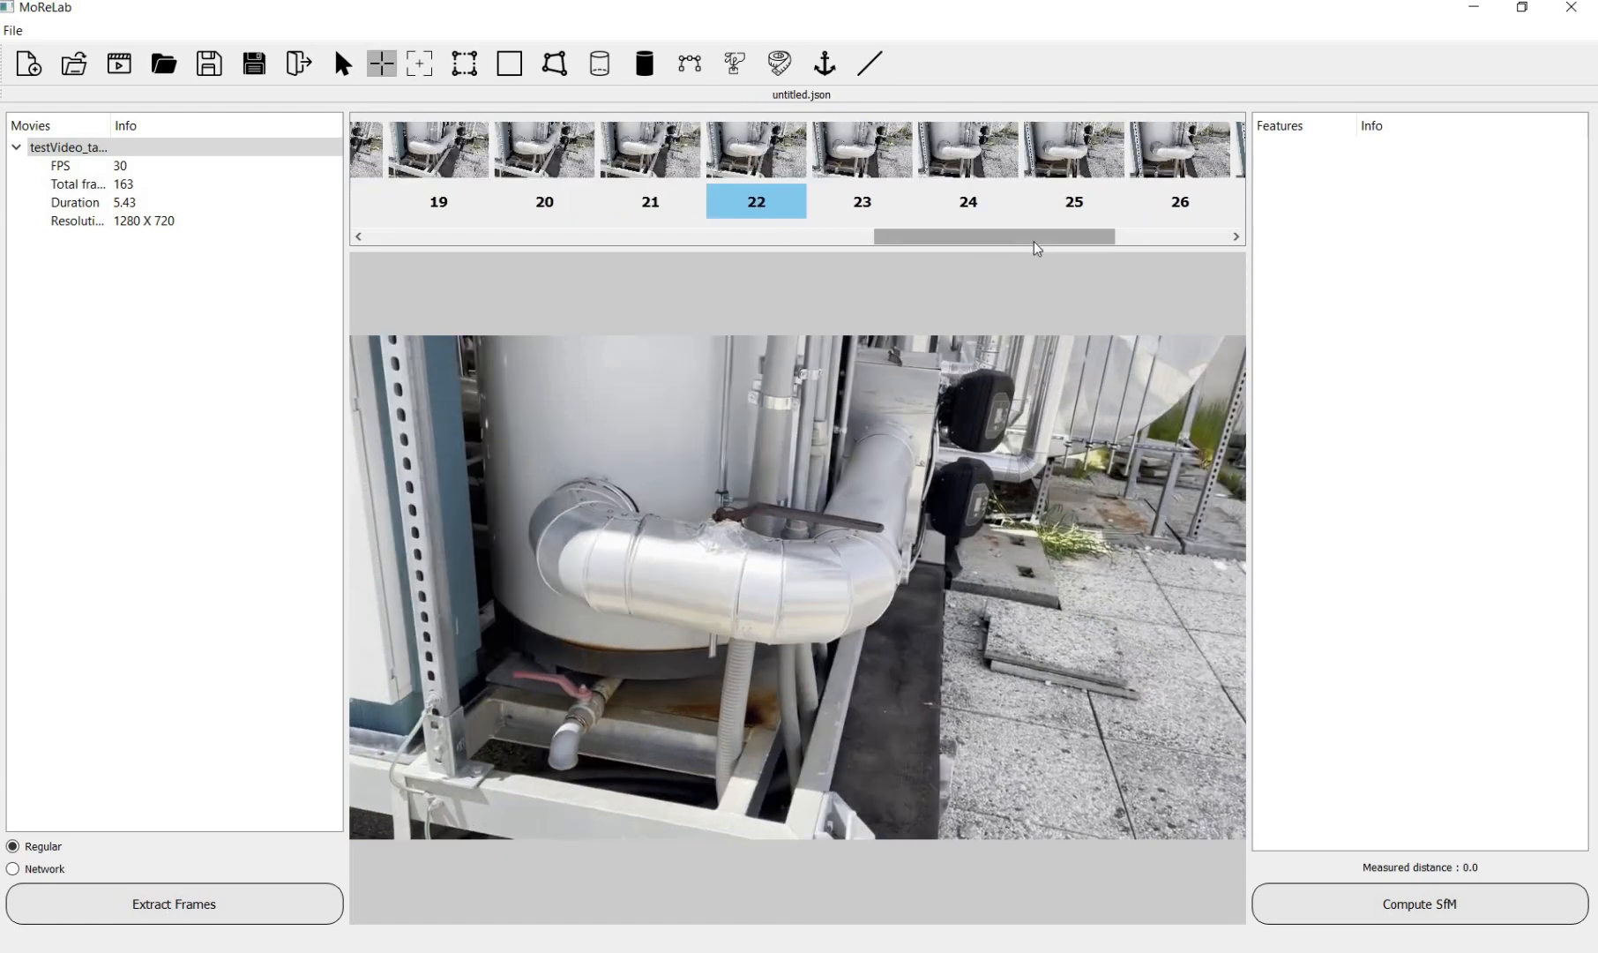
{"action": "scroll", "coordinate": [719, 157], "scroll_direction": "down", "scroll_amount": 2}
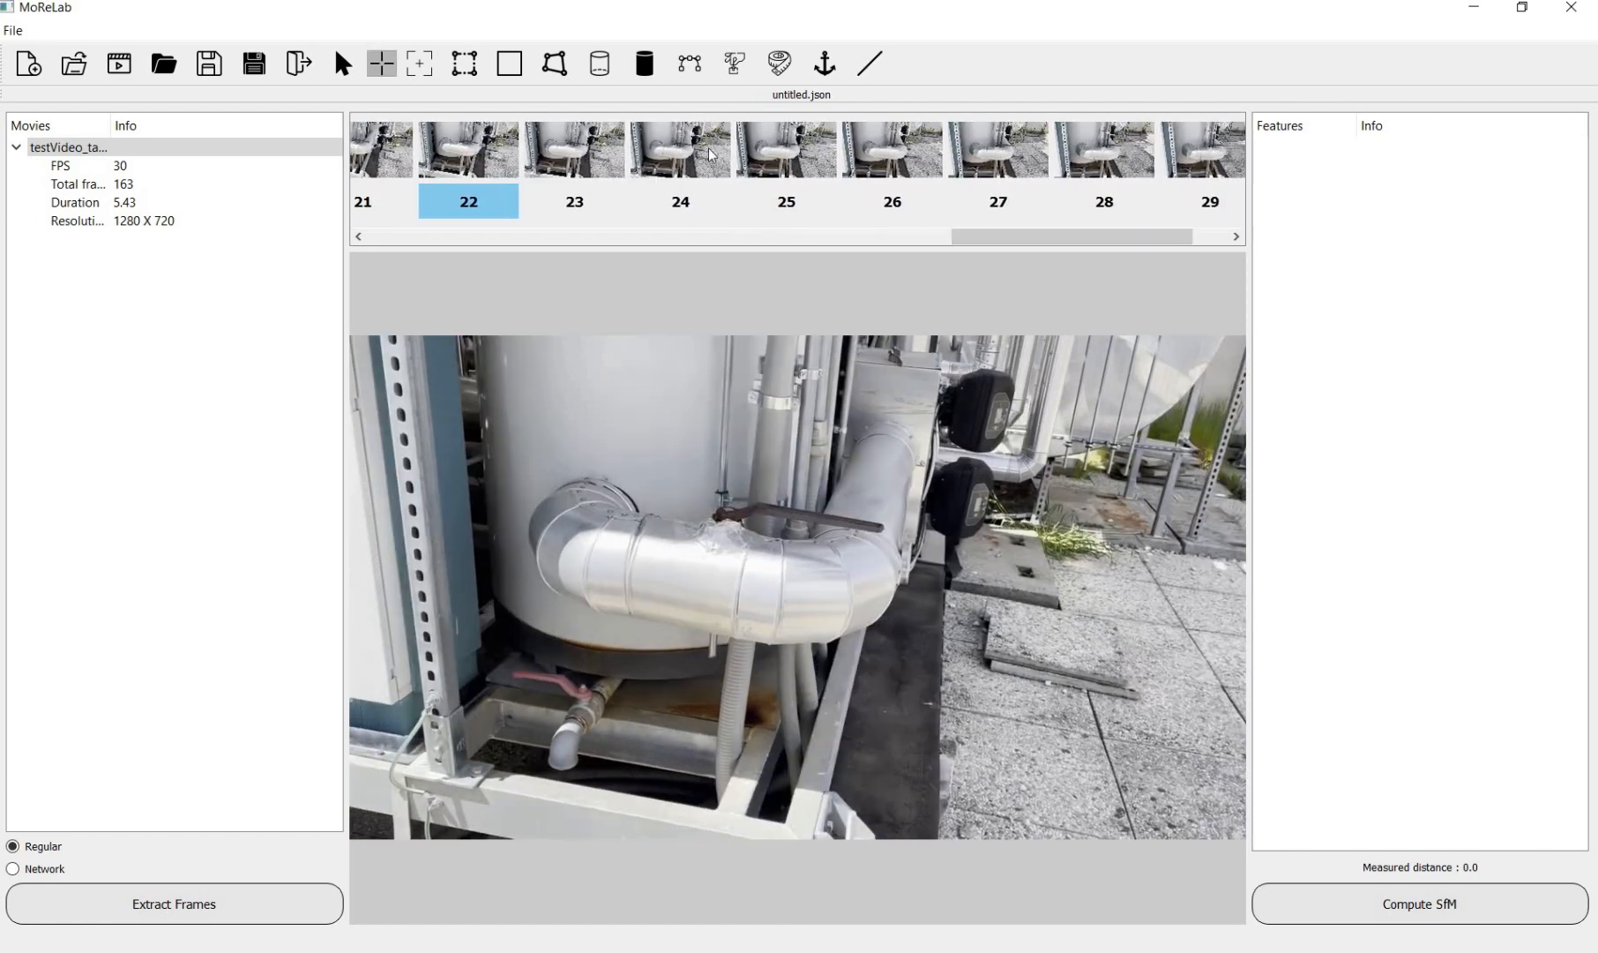
{"action": "left_click", "coordinate": [722, 165]}
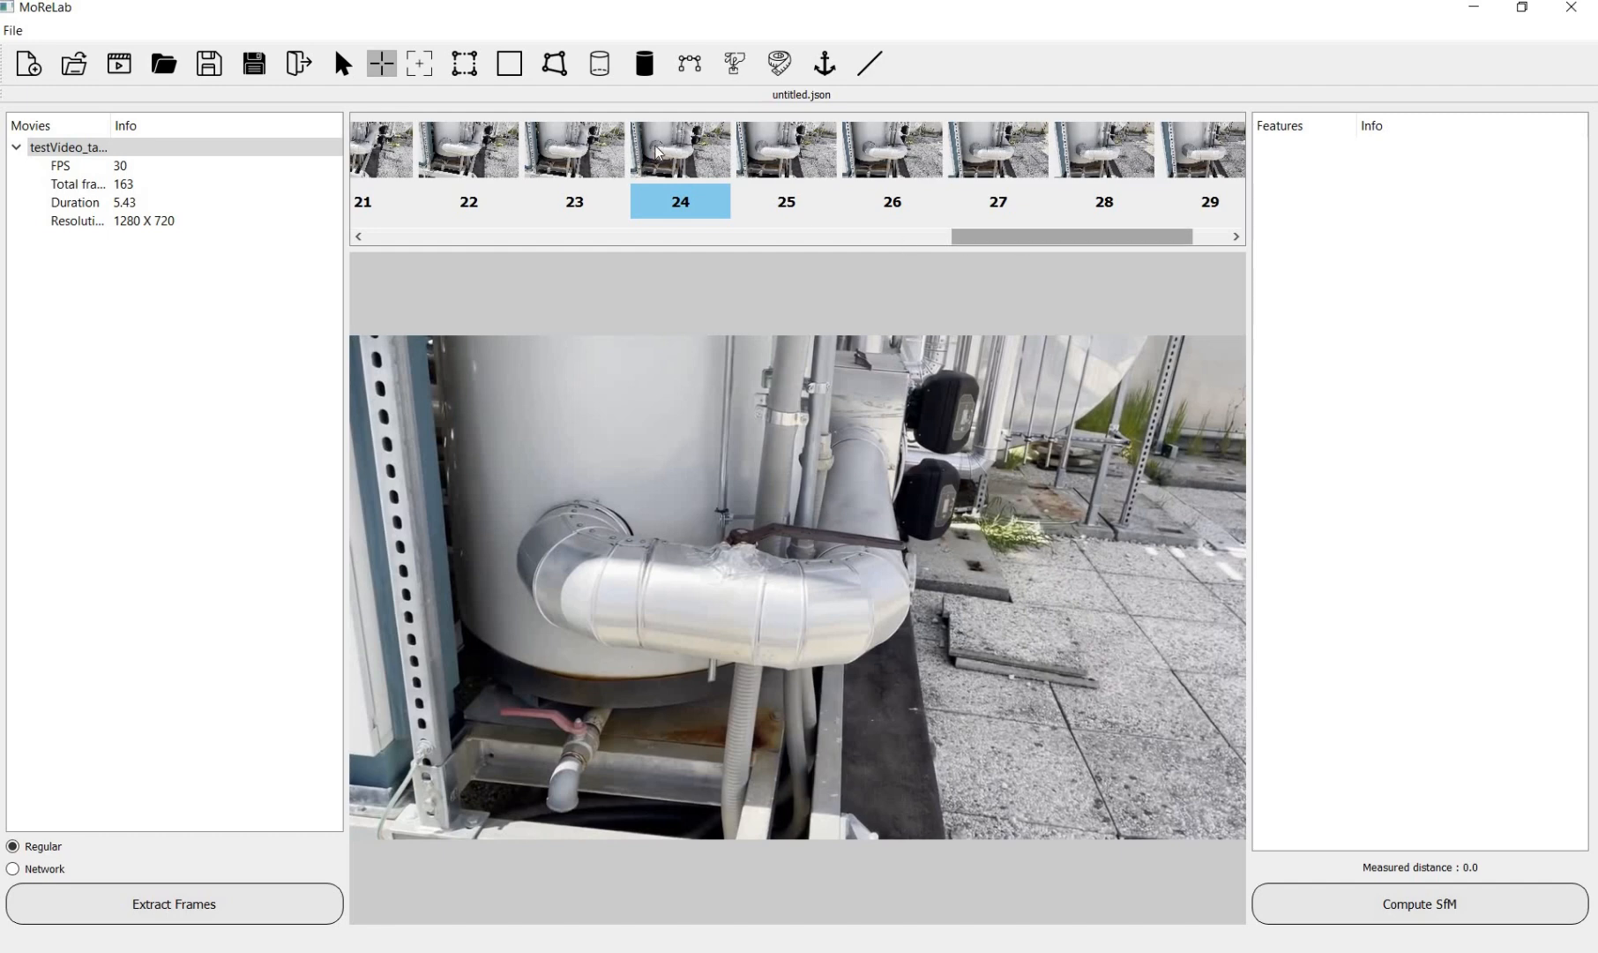
{"action": "left_click_drag", "start_coordinate": [1010, 238], "coordinate": [896, 238]}
{"action": "left_click", "coordinate": [685, 164]}
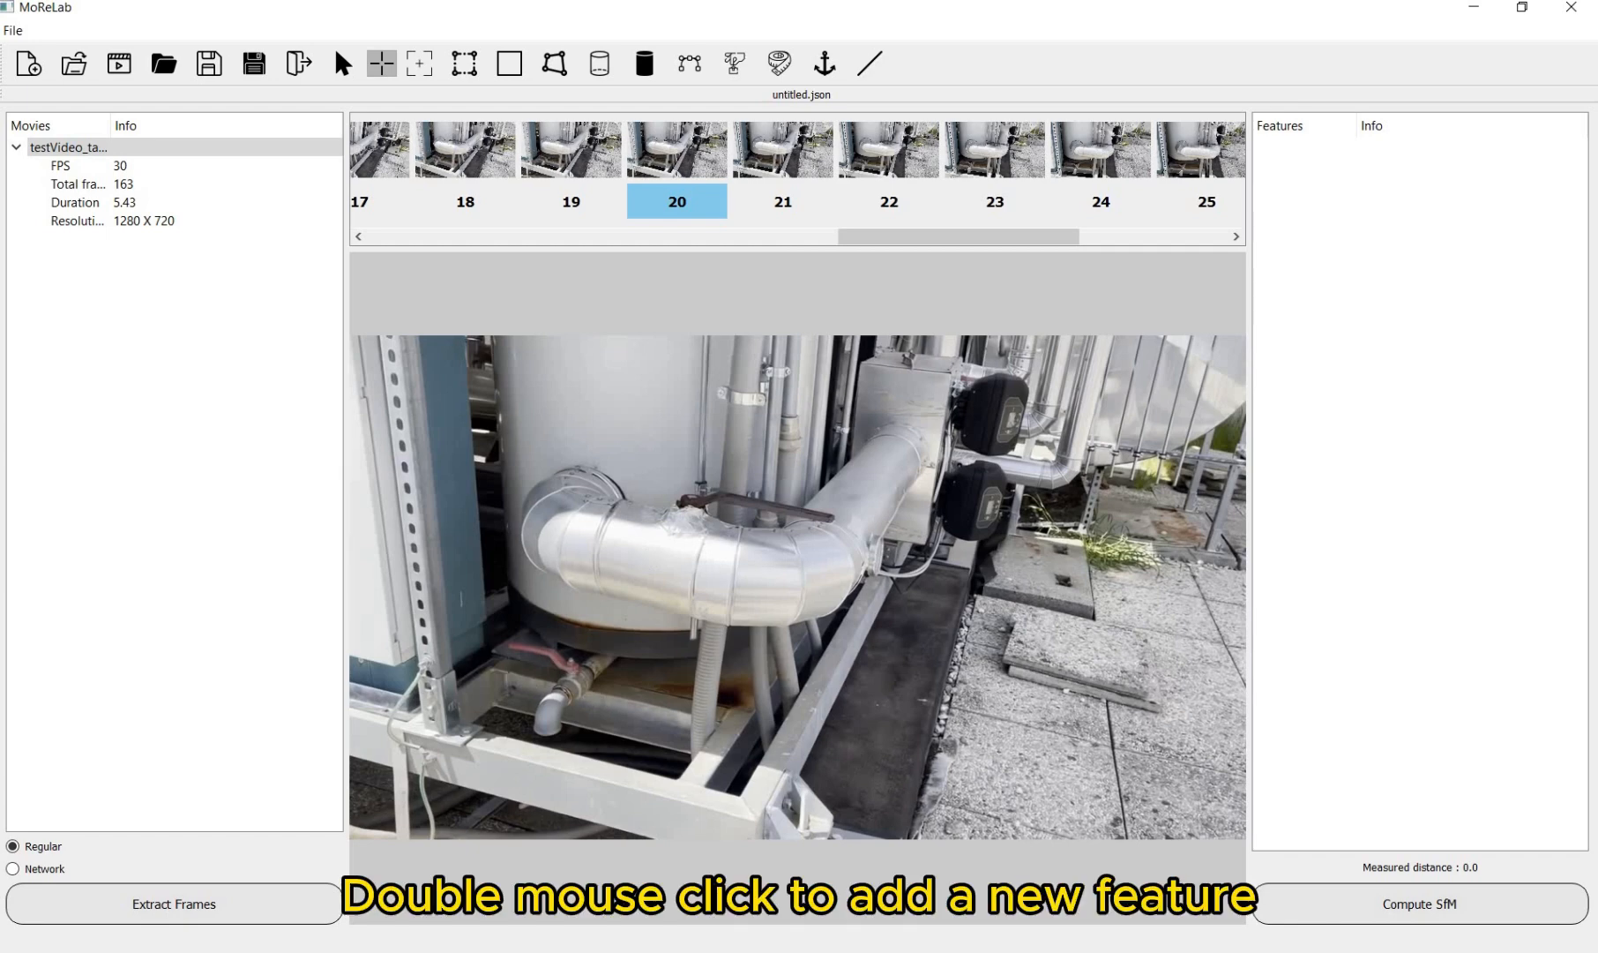
Step: Add eight features in frame 20 along the holes of the perforated steel post, working from its base upwards
{"action": "double_click", "coordinate": [427, 676]}
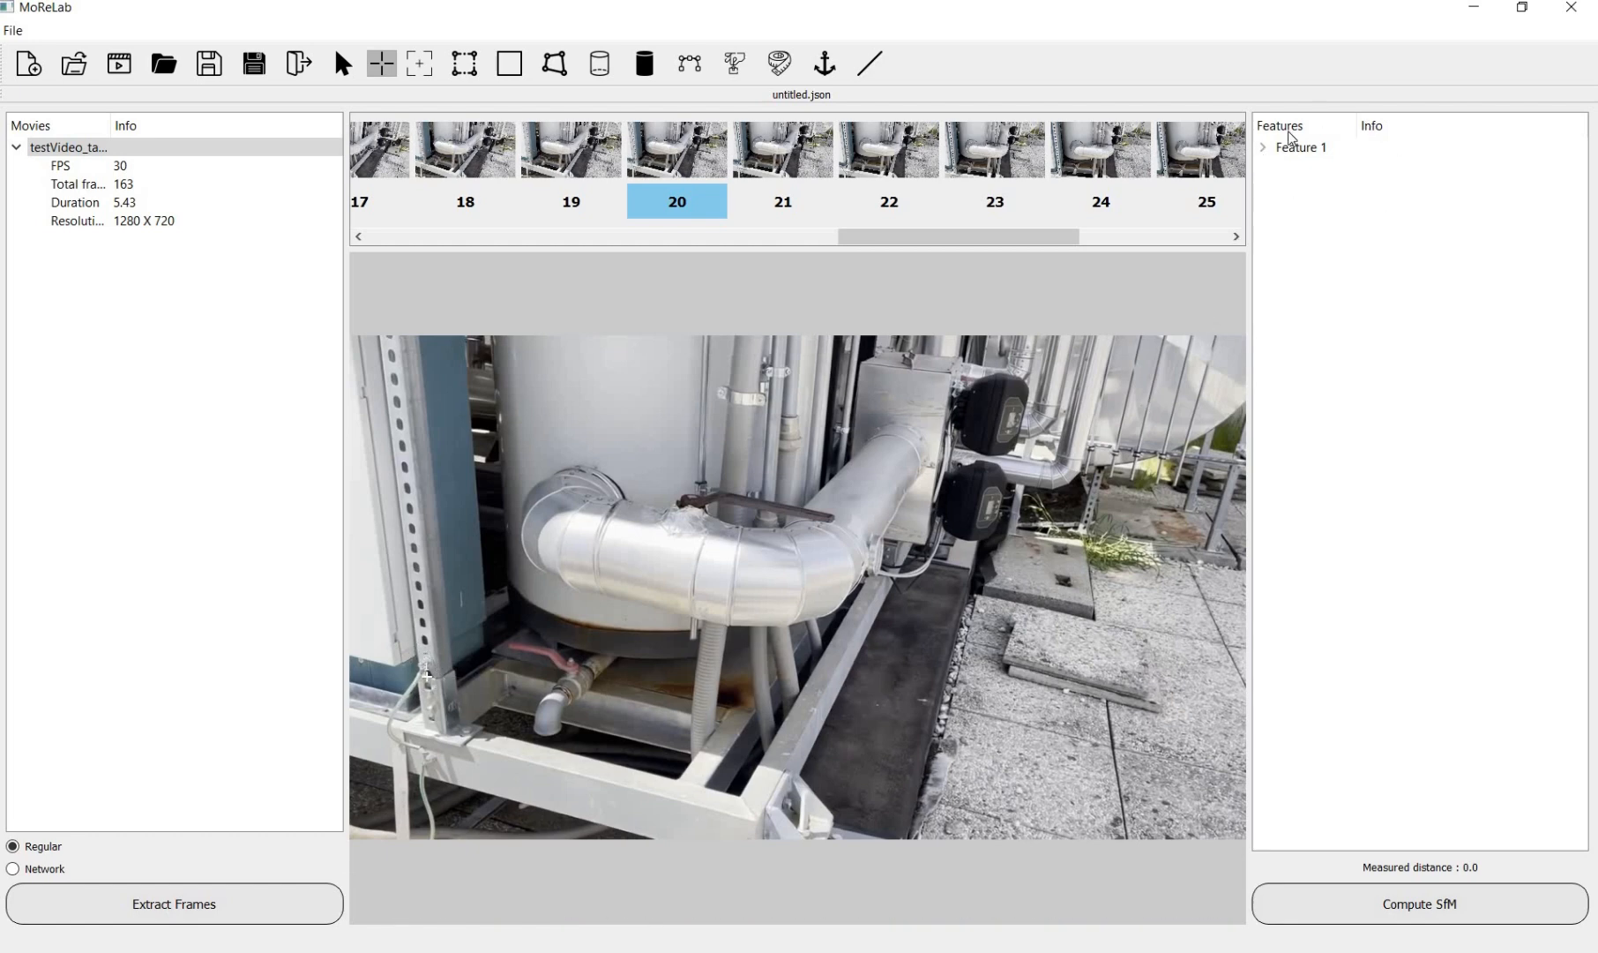
{"action": "left_click", "coordinate": [1263, 147]}
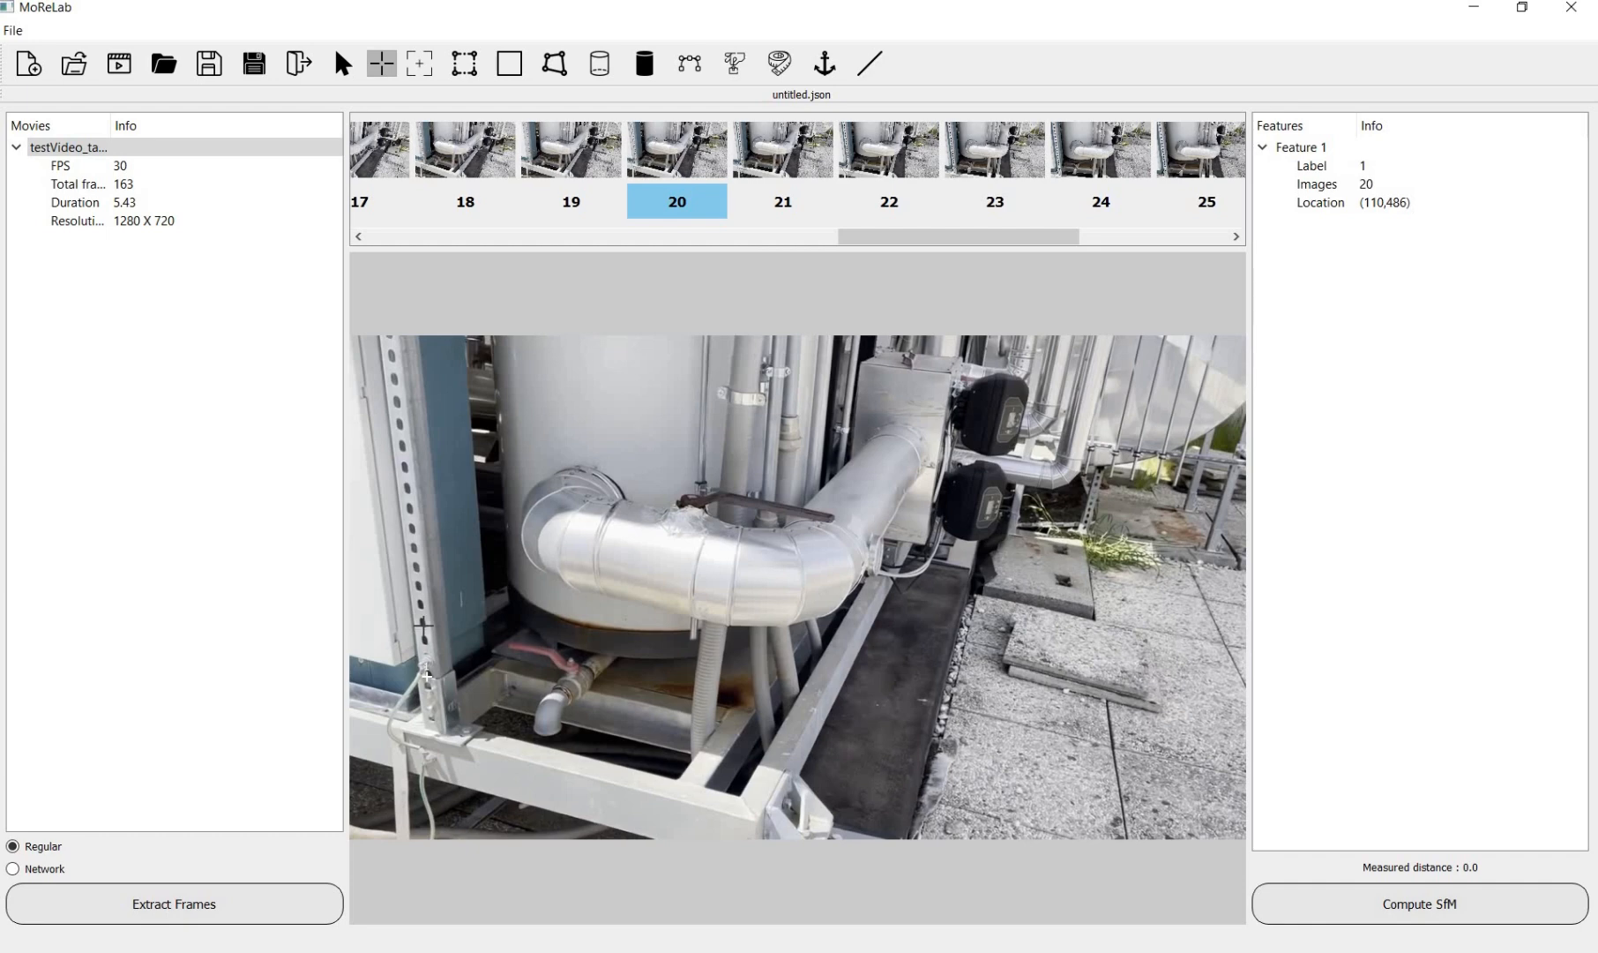
{"action": "double_click", "coordinate": [415, 567]}
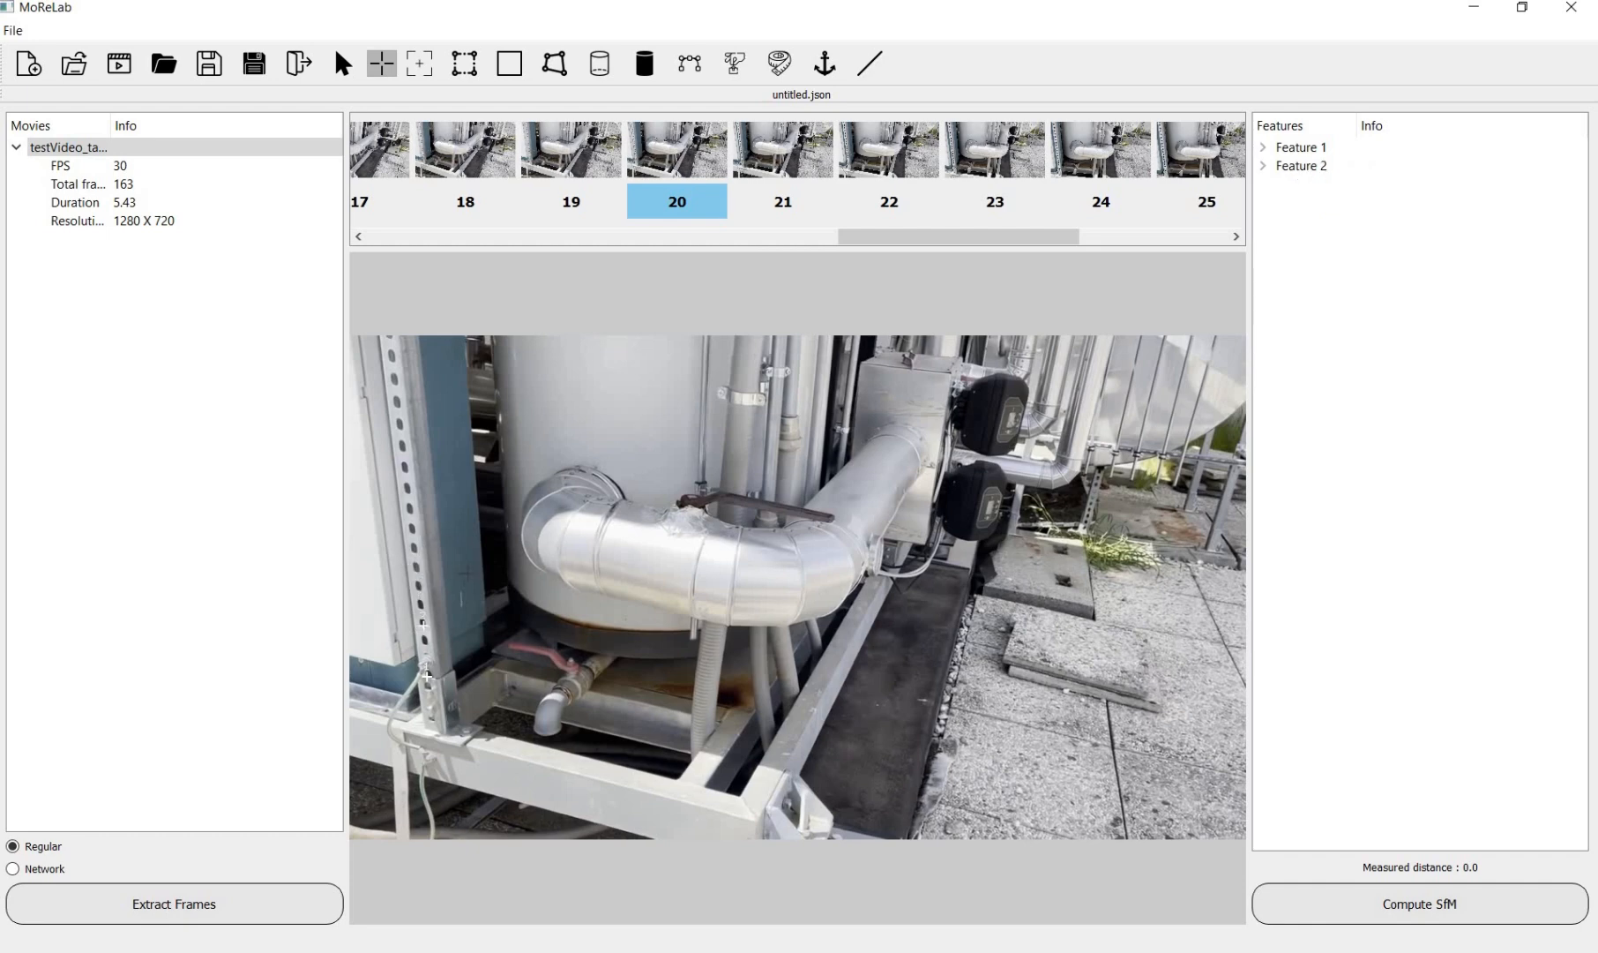
{"action": "double_click", "coordinate": [420, 587]}
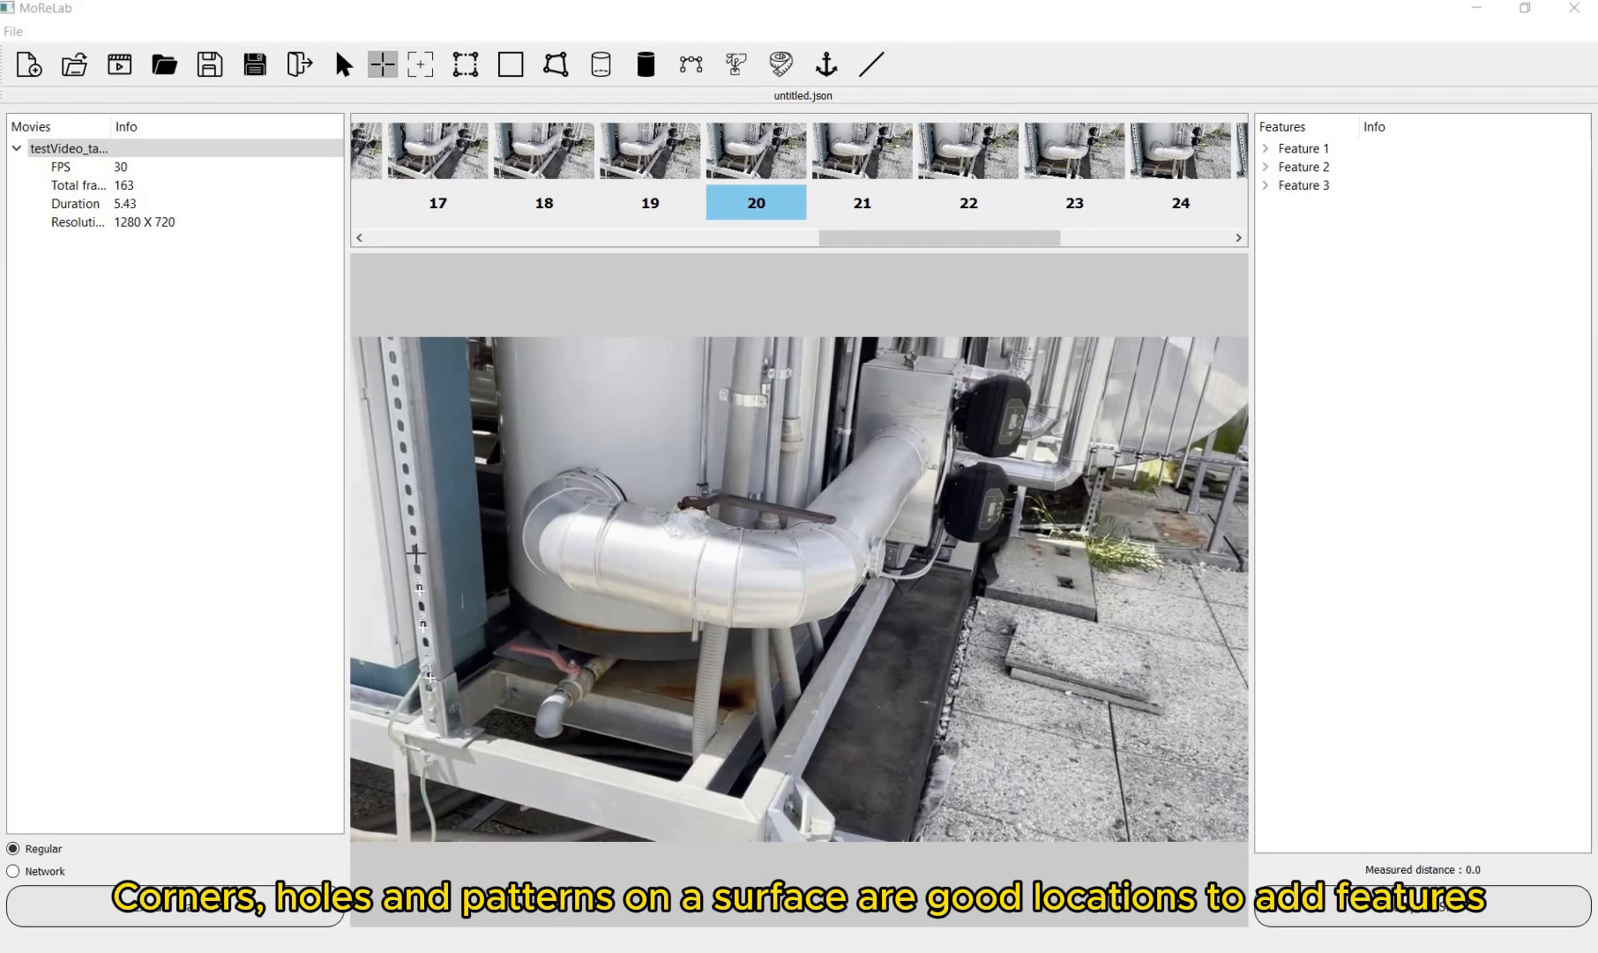
{"action": "double_click", "coordinate": [408, 509]}
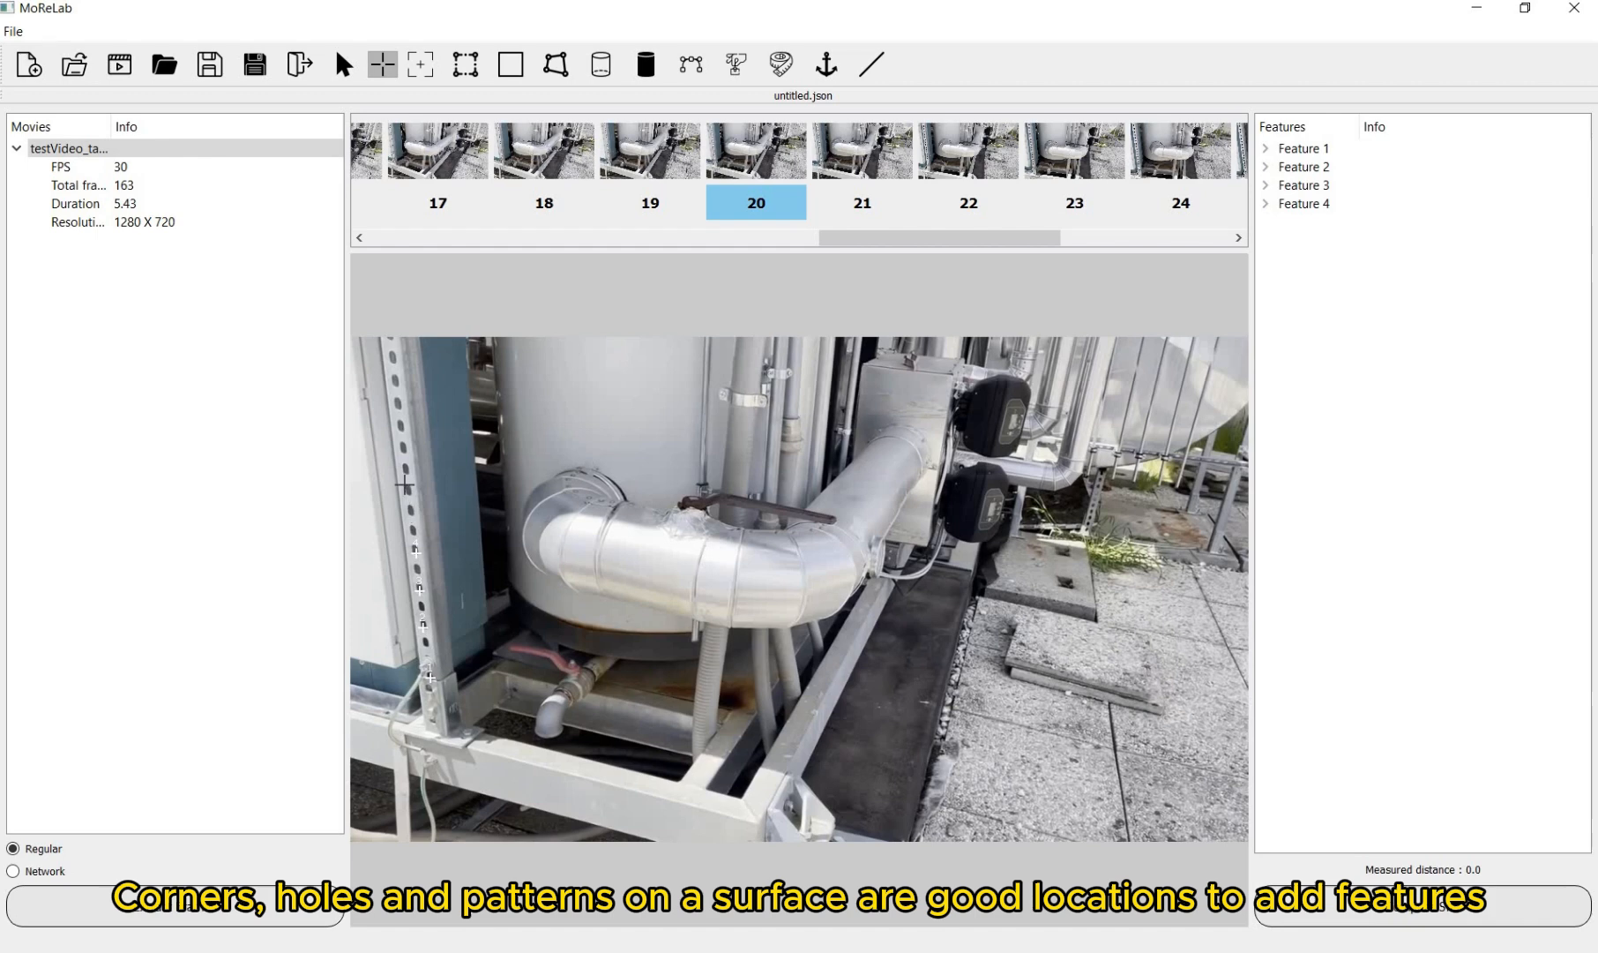
{"action": "double_click", "coordinate": [406, 470]}
{"action": "double_click", "coordinate": [402, 434]}
{"action": "double_click", "coordinate": [403, 428]}
{"action": "double_click", "coordinate": [396, 381]}
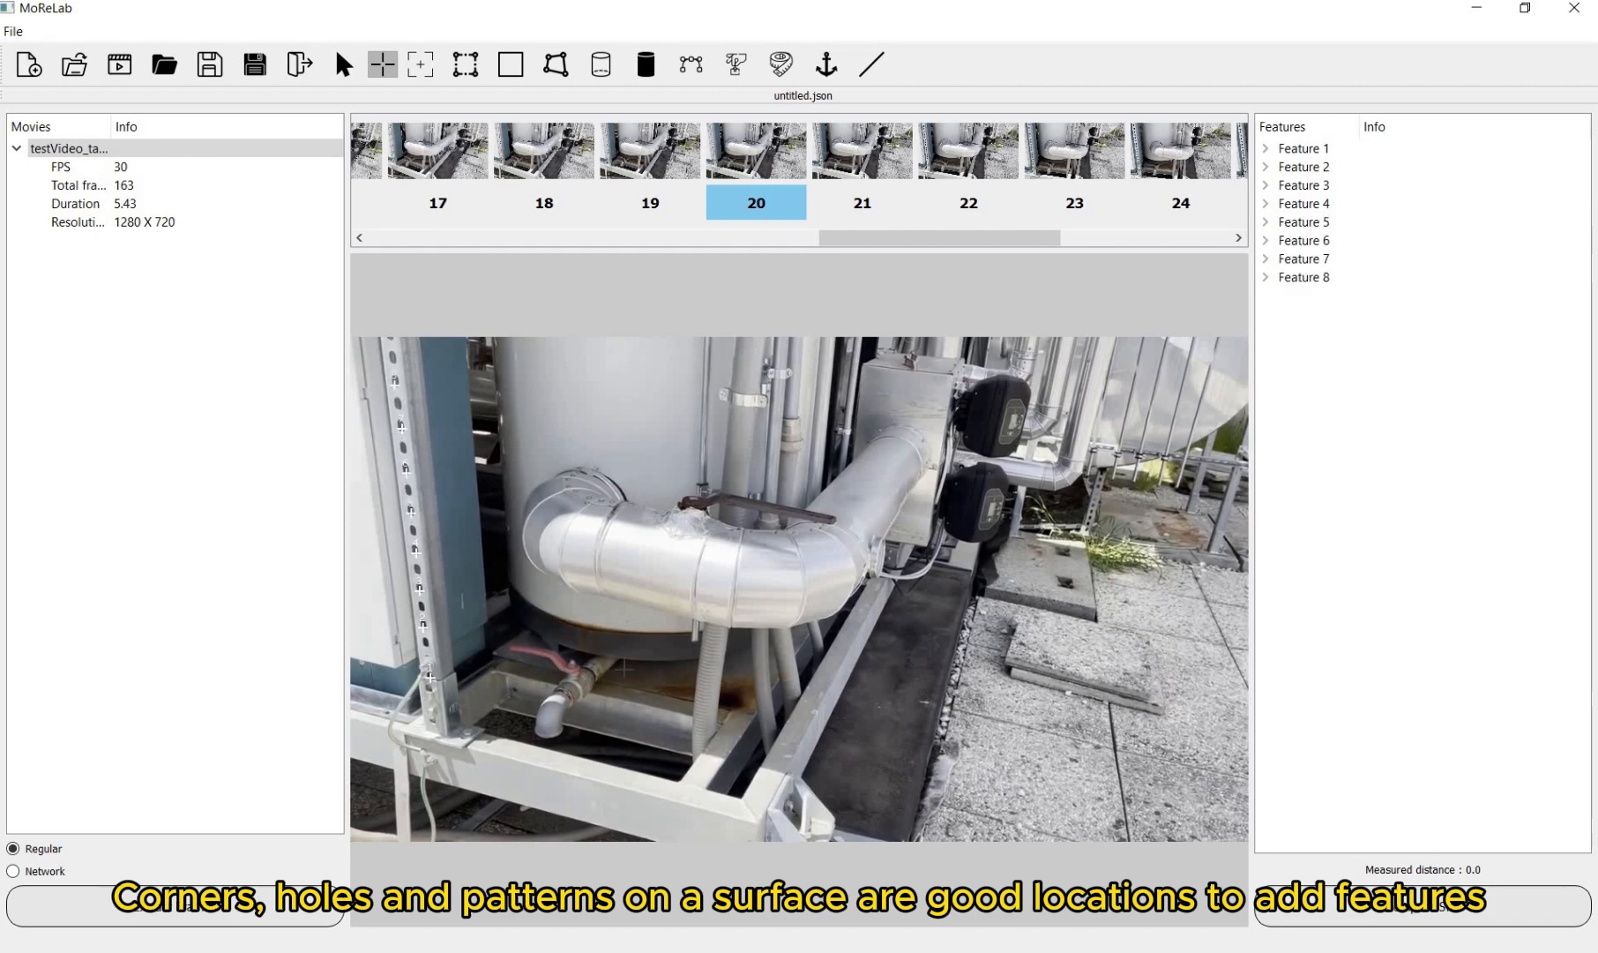
Step: Add four features on the ground in frame 20, at the paving joints and the edge of the dark platform
{"action": "double_click", "coordinate": [1207, 601]}
{"action": "double_click", "coordinate": [1227, 645]}
{"action": "double_click", "coordinate": [1115, 747]}
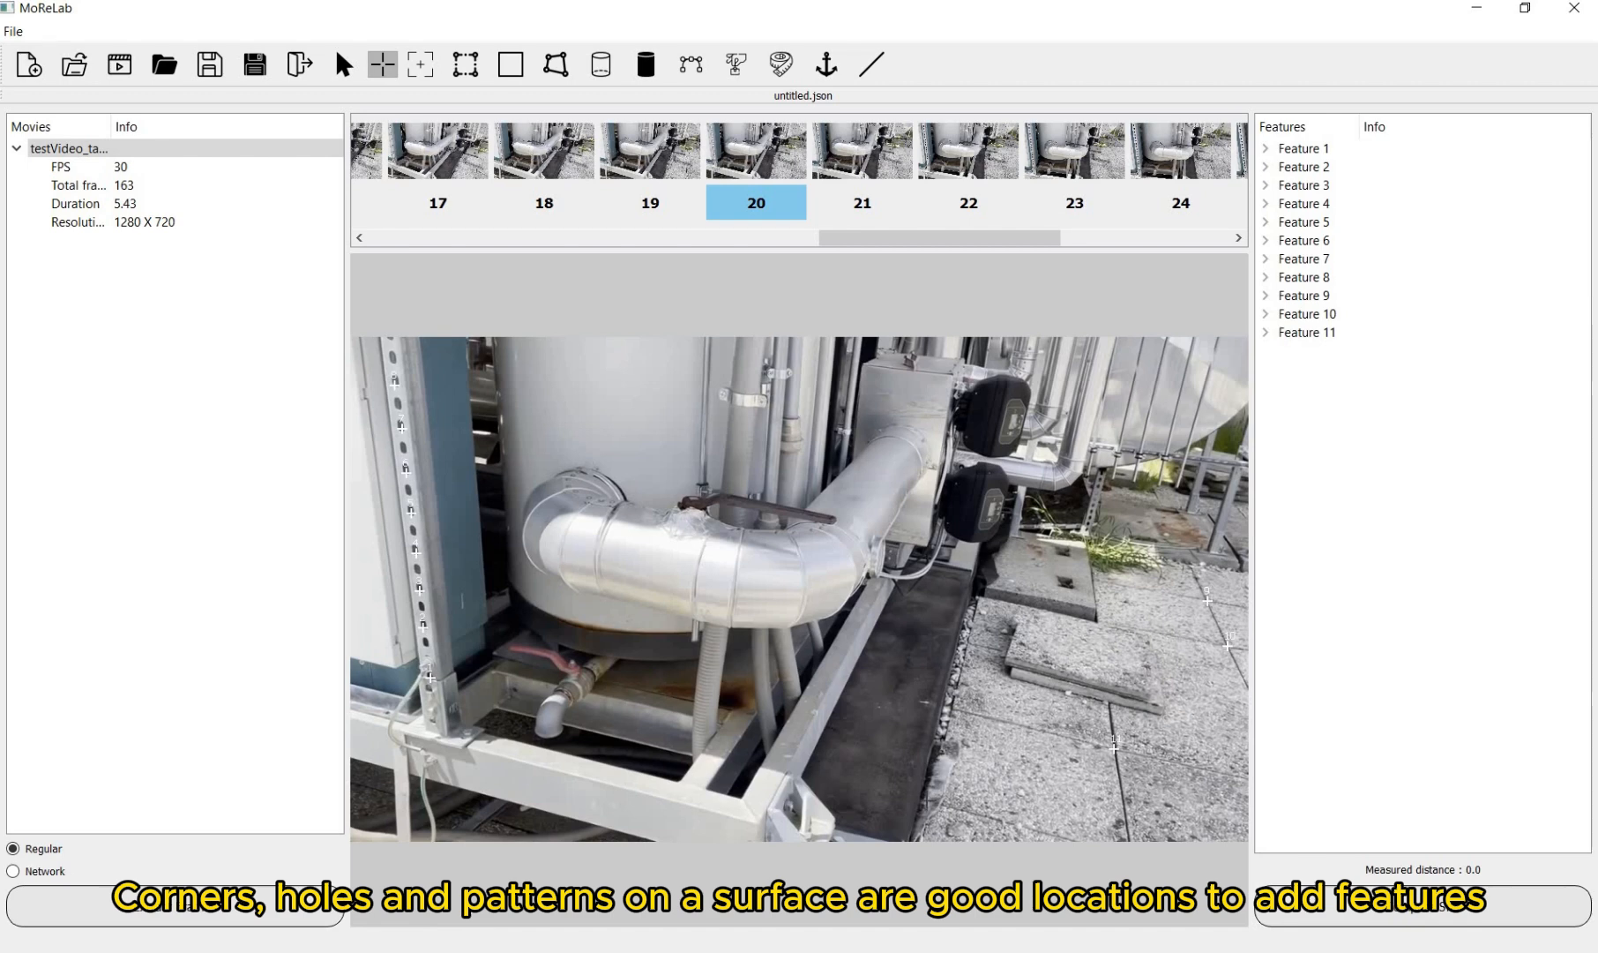
{"action": "double_click", "coordinate": [926, 797]}
Step: Add five features around the silver pipe: the lever handle's tip, two points on the pipe's seams and two near the tank flange
{"action": "double_click", "coordinate": [831, 520]}
{"action": "double_click", "coordinate": [596, 556]}
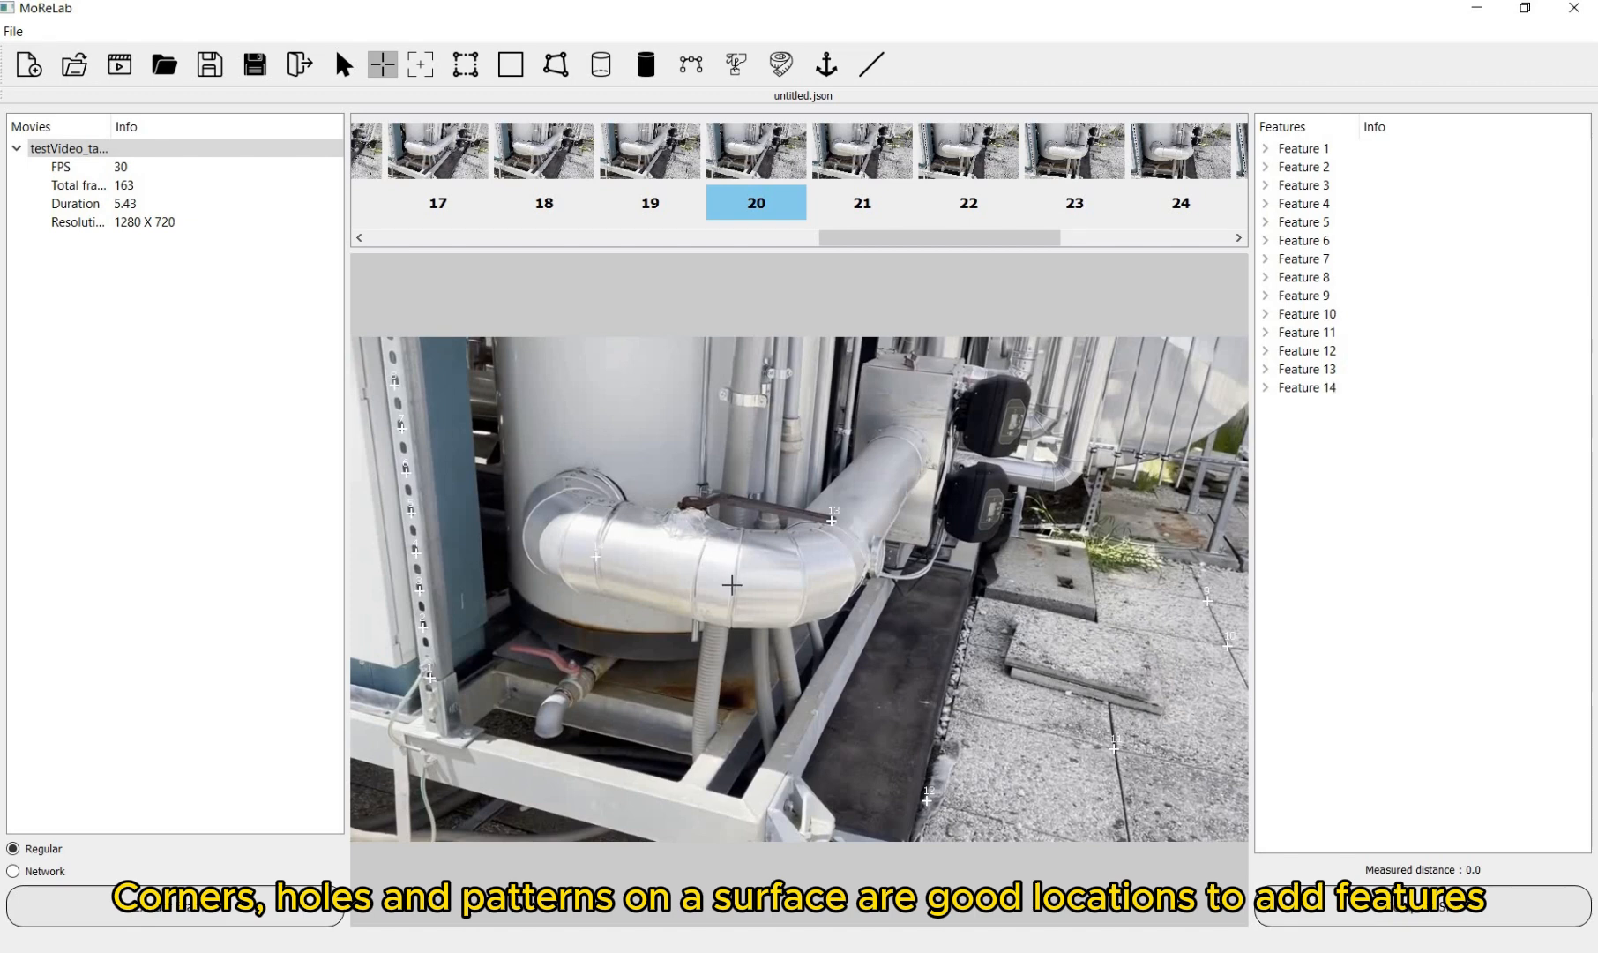
{"action": "double_click", "coordinate": [733, 584]}
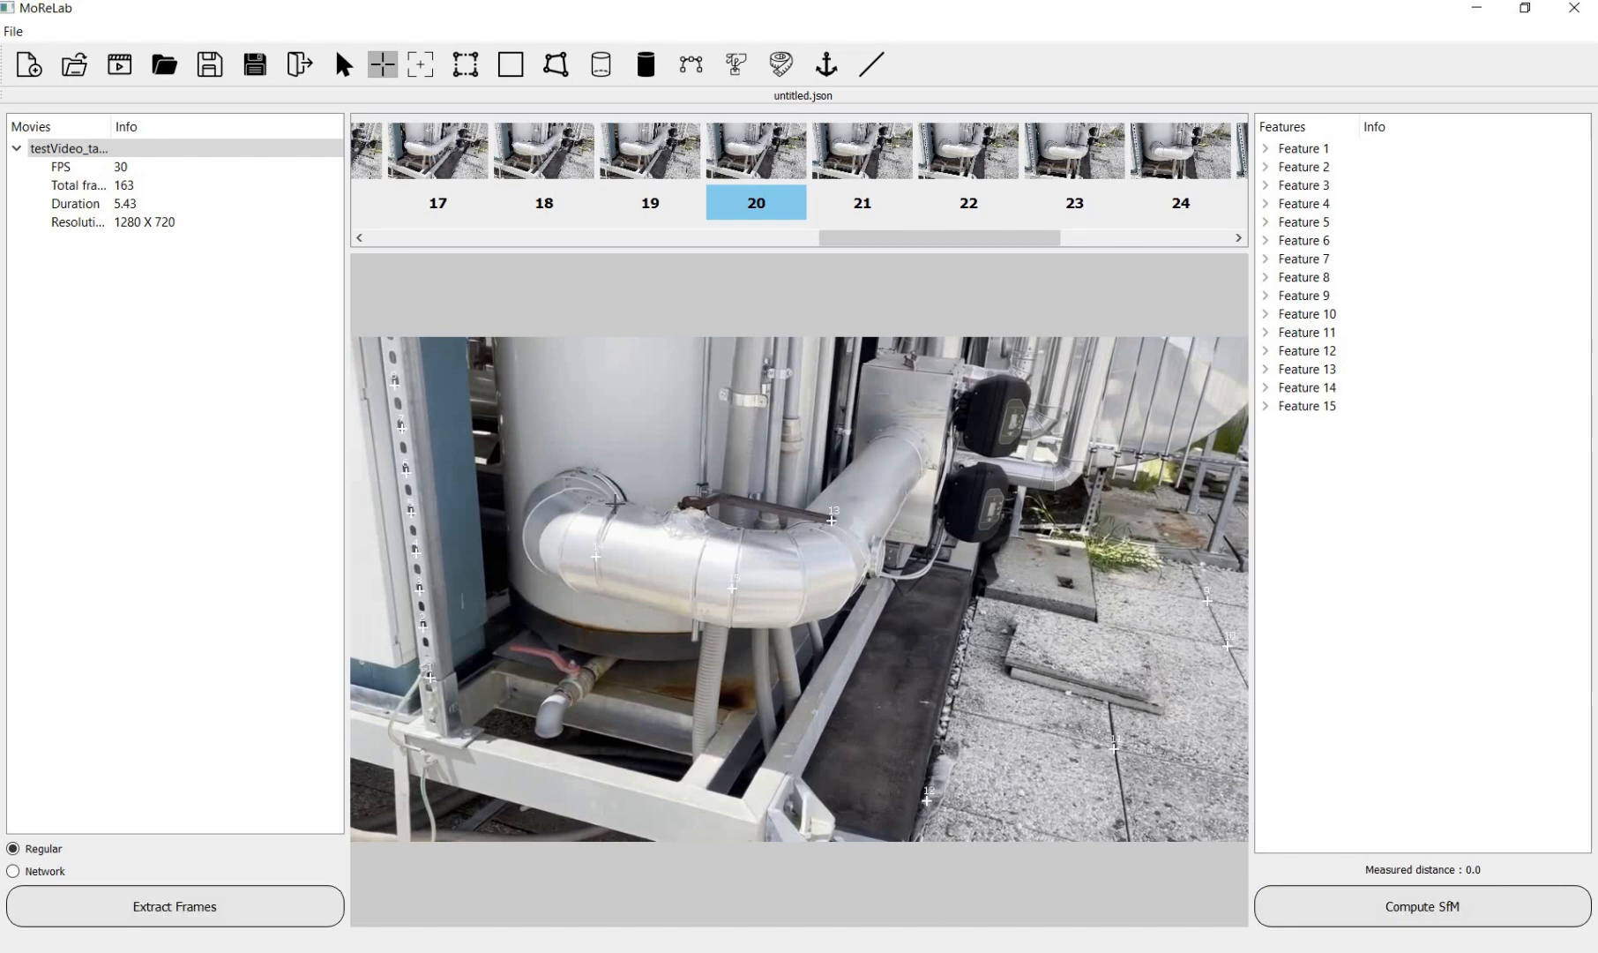
{"action": "scroll", "coordinate": [615, 505], "scroll_direction": "up", "scroll_amount": 3}
{"action": "right_click_drag", "start_coordinate": [558, 469], "coordinate": [848, 602]}
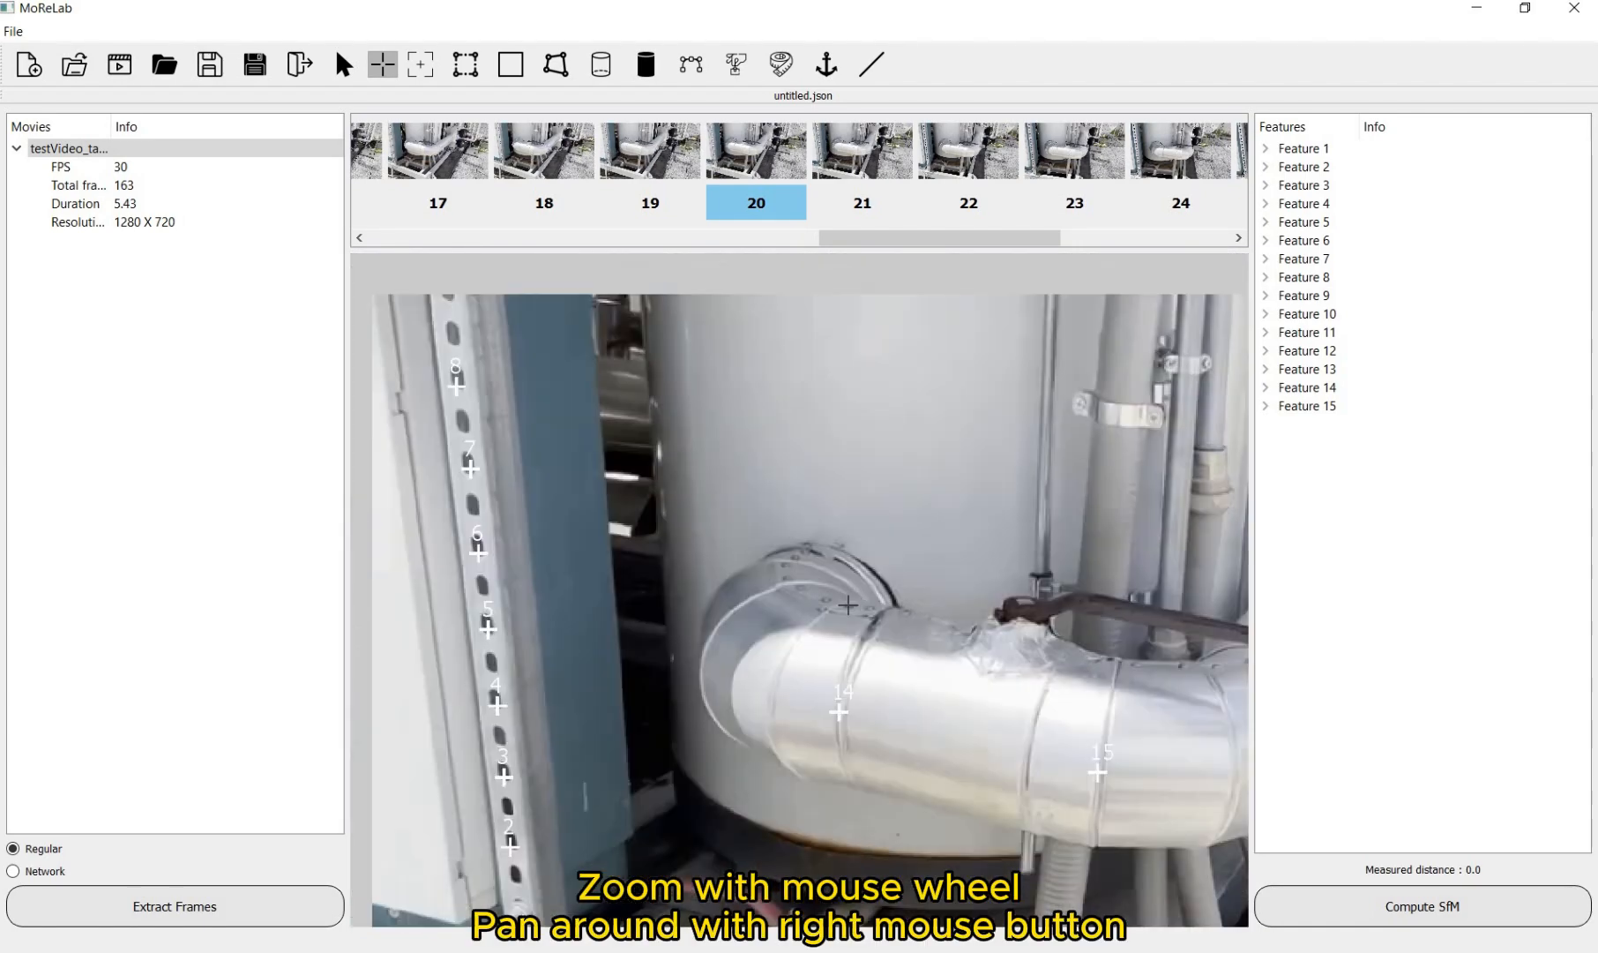
{"action": "double_click", "coordinate": [847, 605]}
{"action": "double_click", "coordinate": [800, 587]}
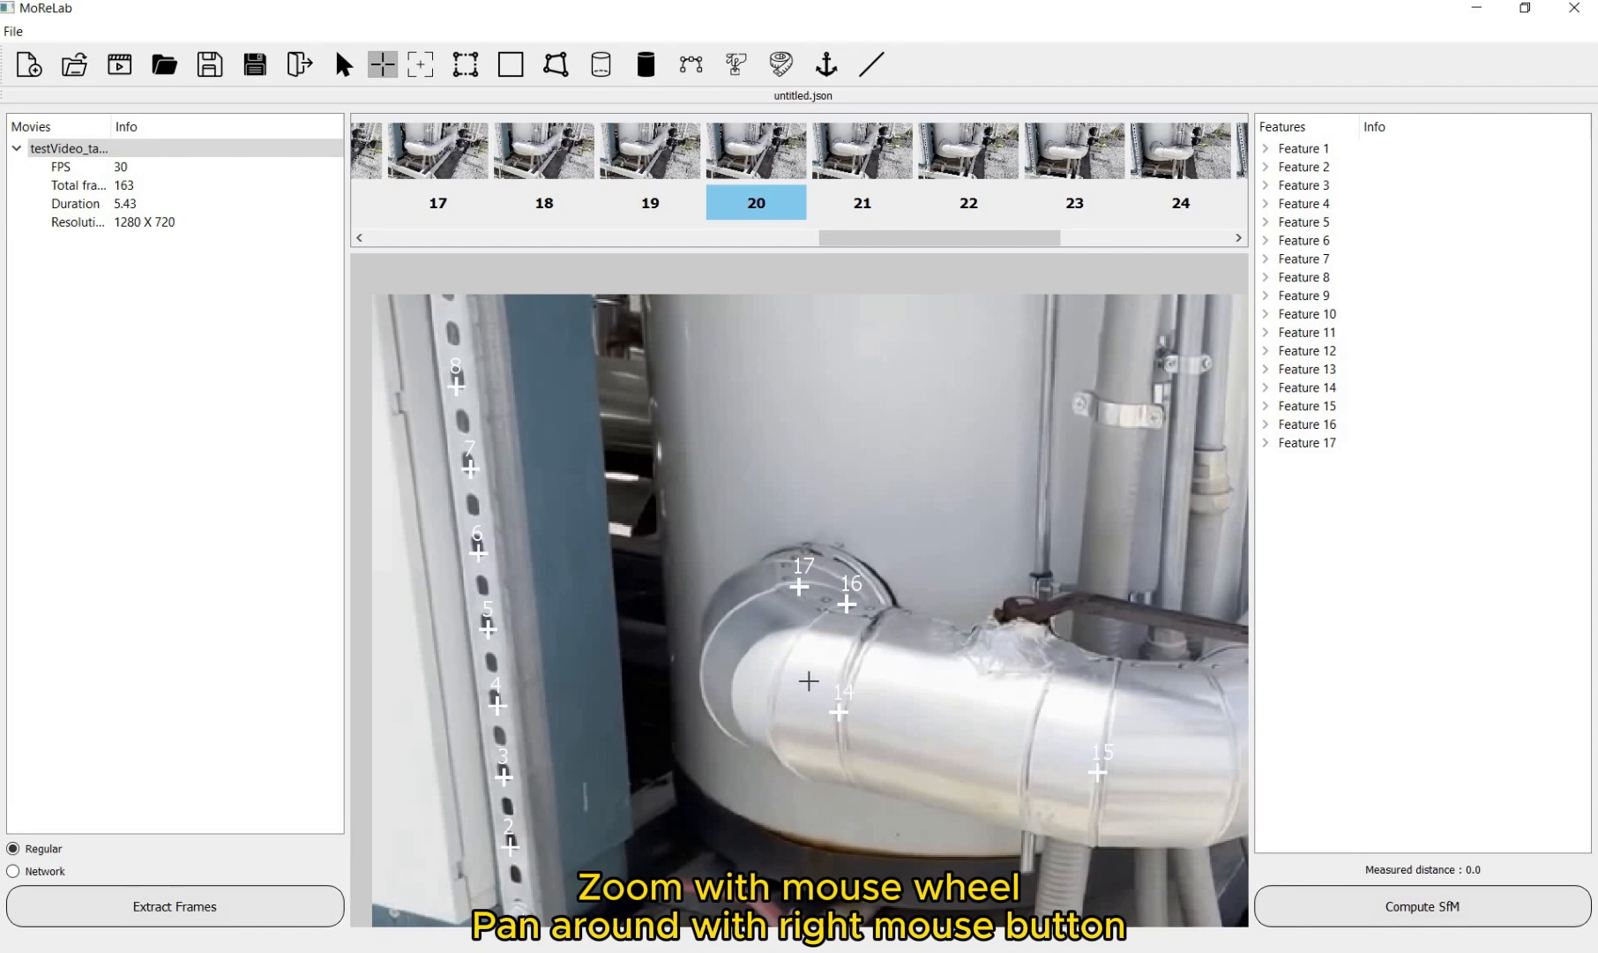
Step: Add a feature on the metal frame beneath the silver pipe in frame 20, beside the ribbed hose
{"action": "right_click_drag", "start_coordinate": [870, 693], "coordinate": [707, 660]}
{"action": "right_click_drag", "start_coordinate": [837, 654], "coordinate": [708, 664]}
{"action": "scroll", "coordinate": [708, 663], "scroll_direction": "down", "scroll_amount": 3}
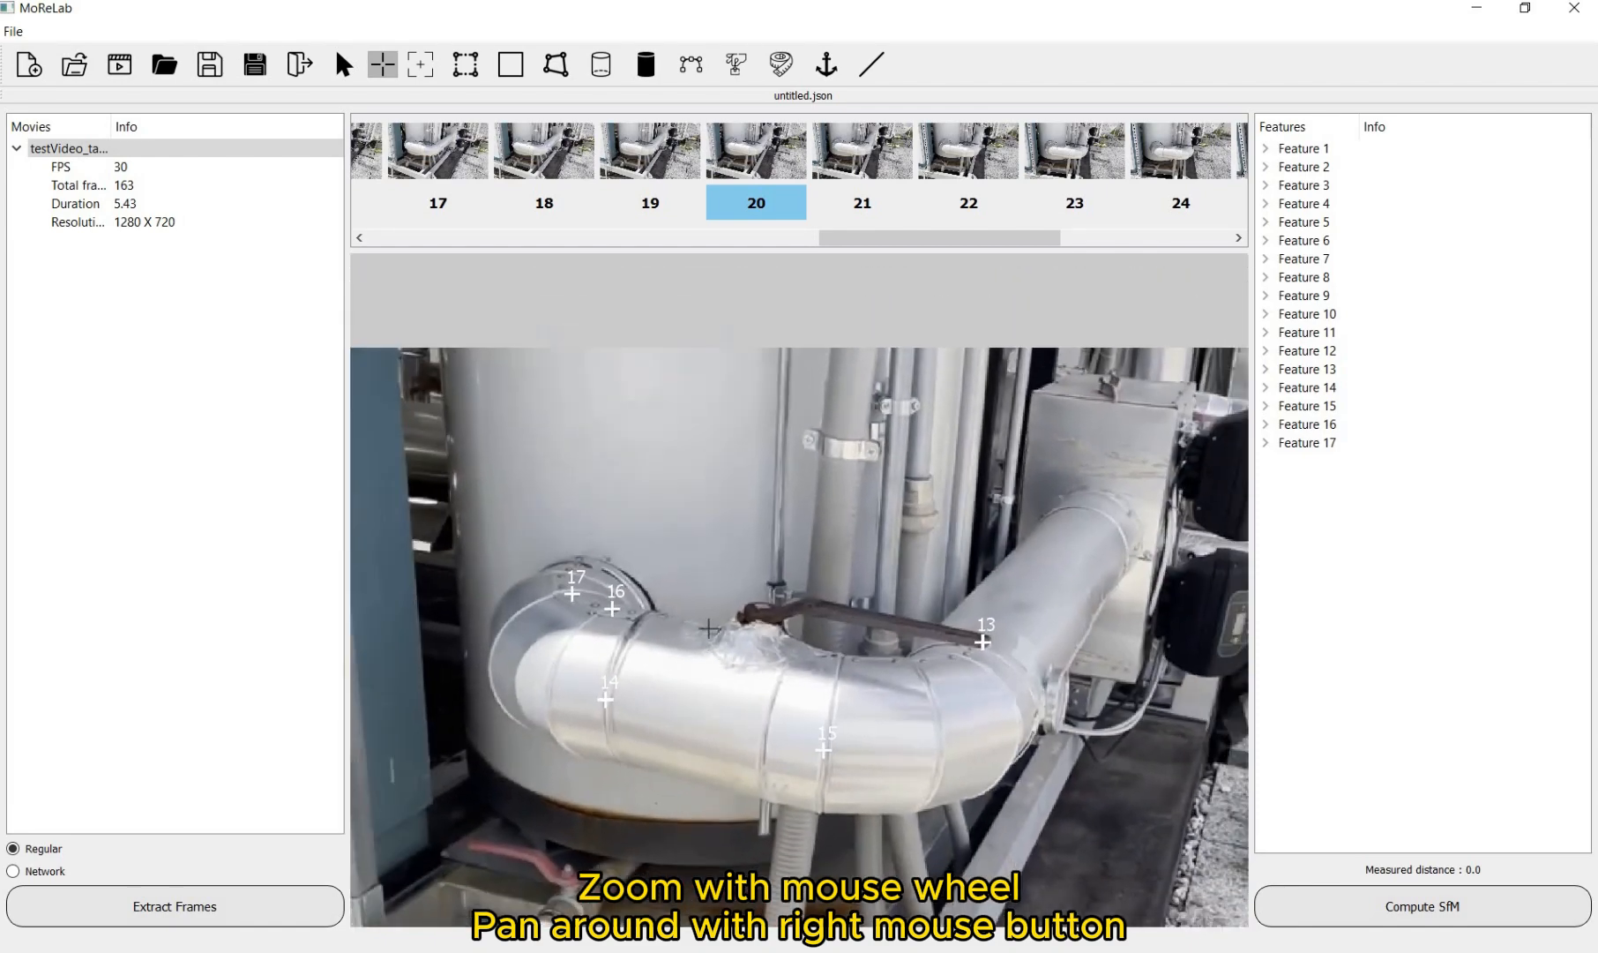
{"action": "scroll", "coordinate": [778, 565], "scroll_direction": "up", "scroll_amount": 2}
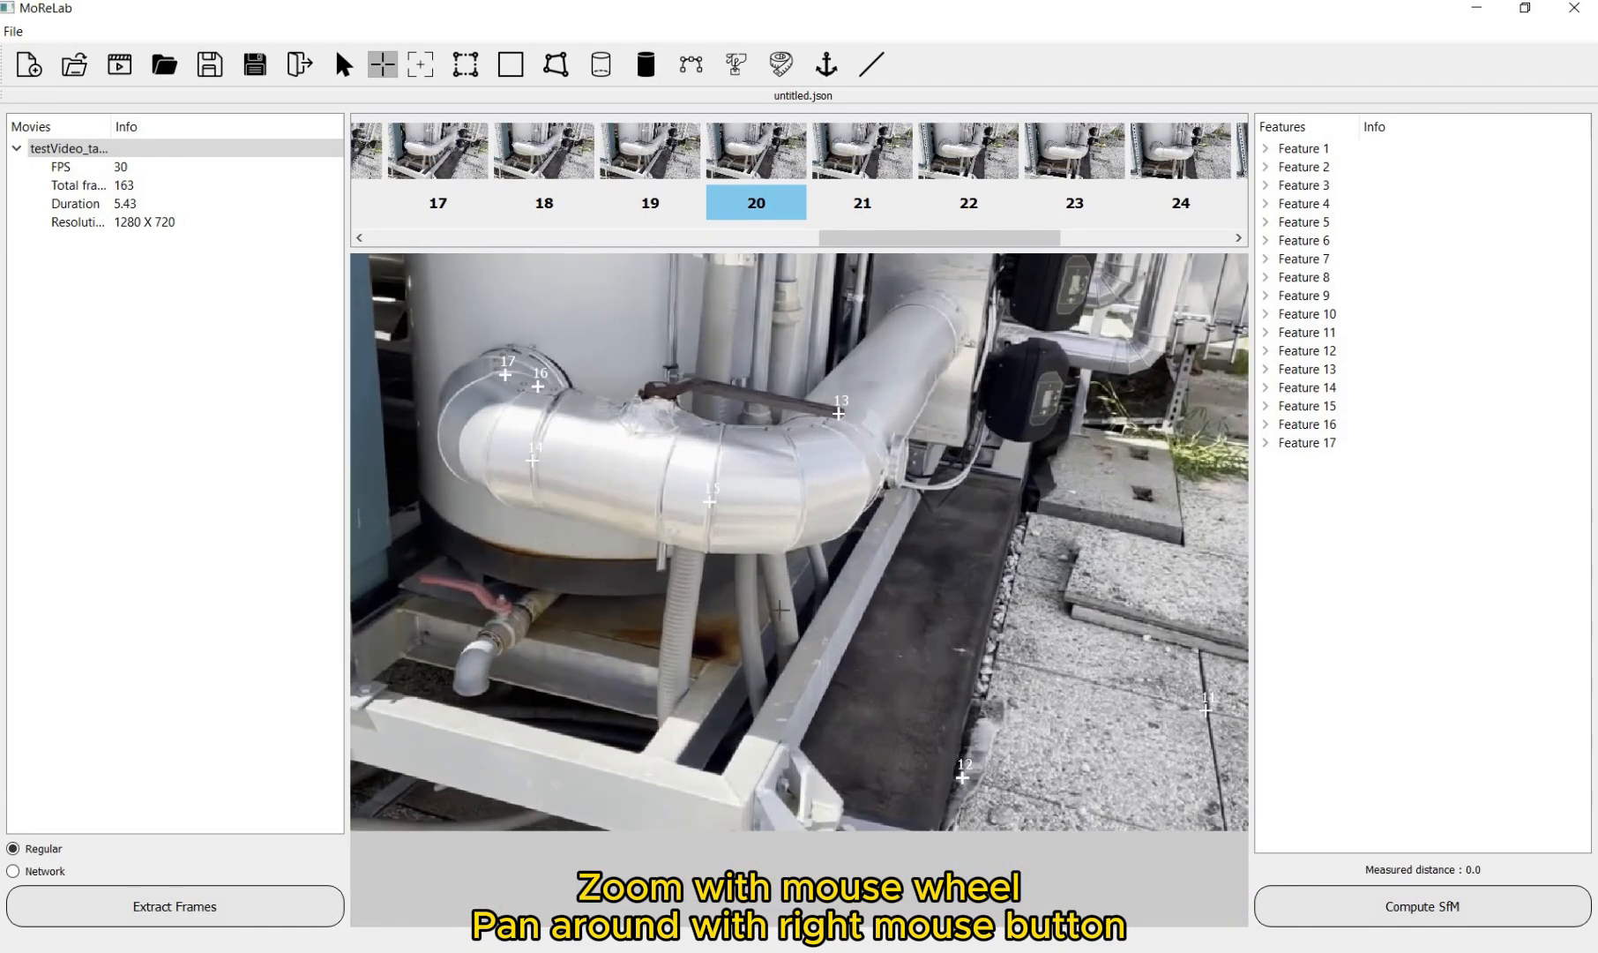
{"action": "right_click_drag", "start_coordinate": [639, 753], "coordinate": [783, 628]}
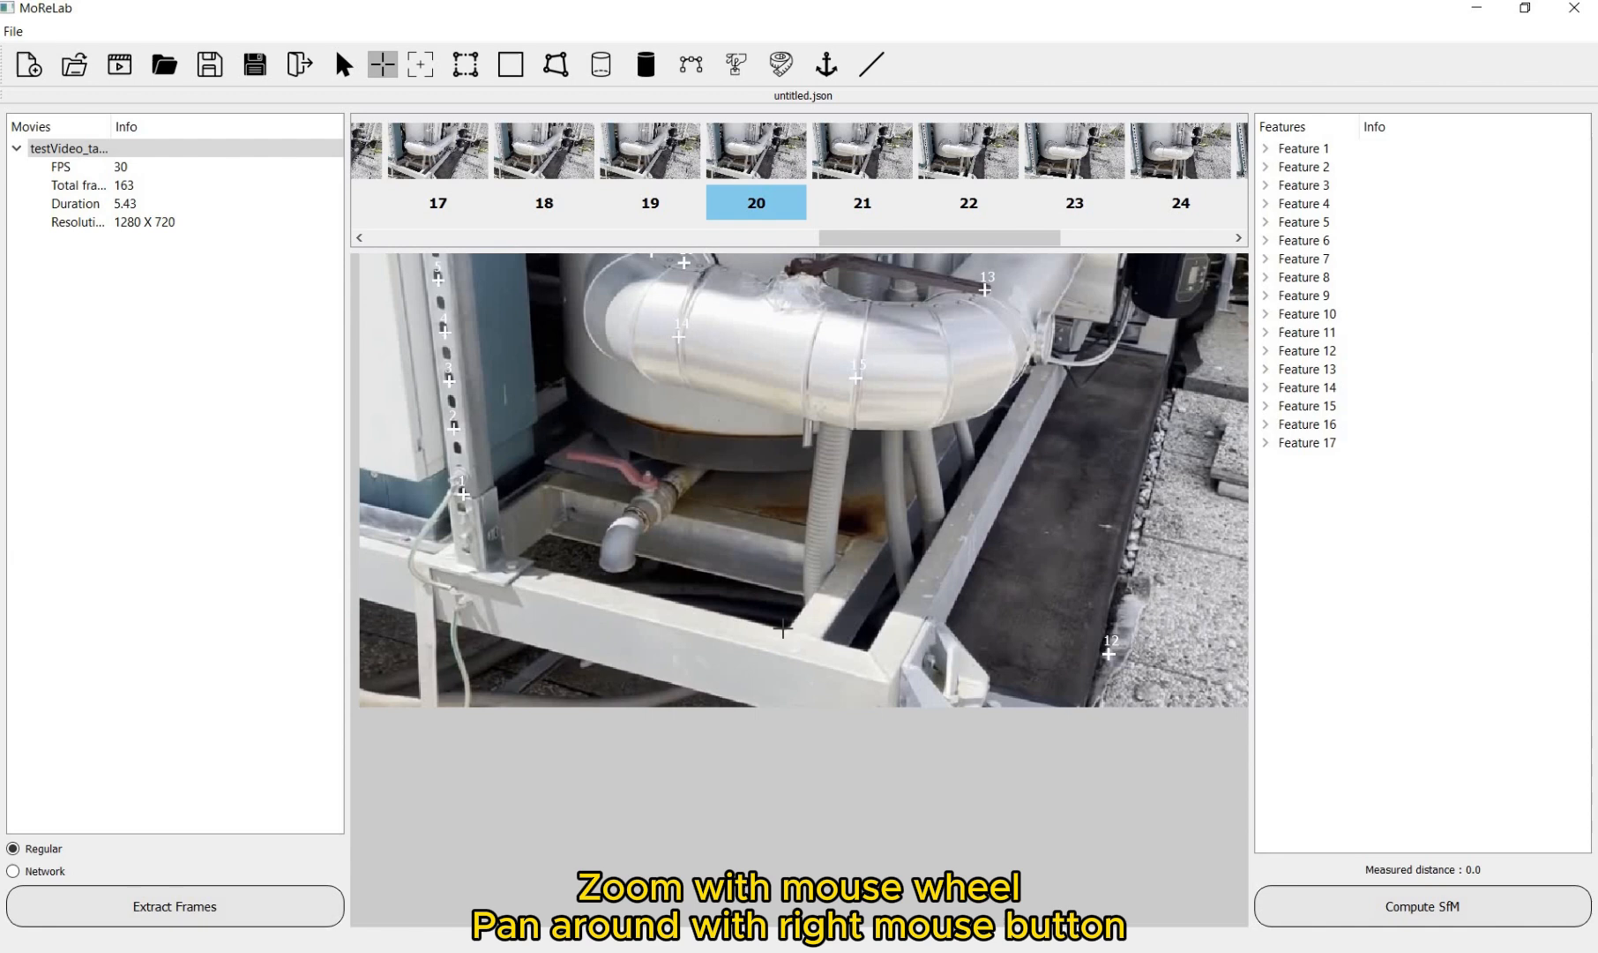
{"action": "left_click", "coordinate": [840, 556]}
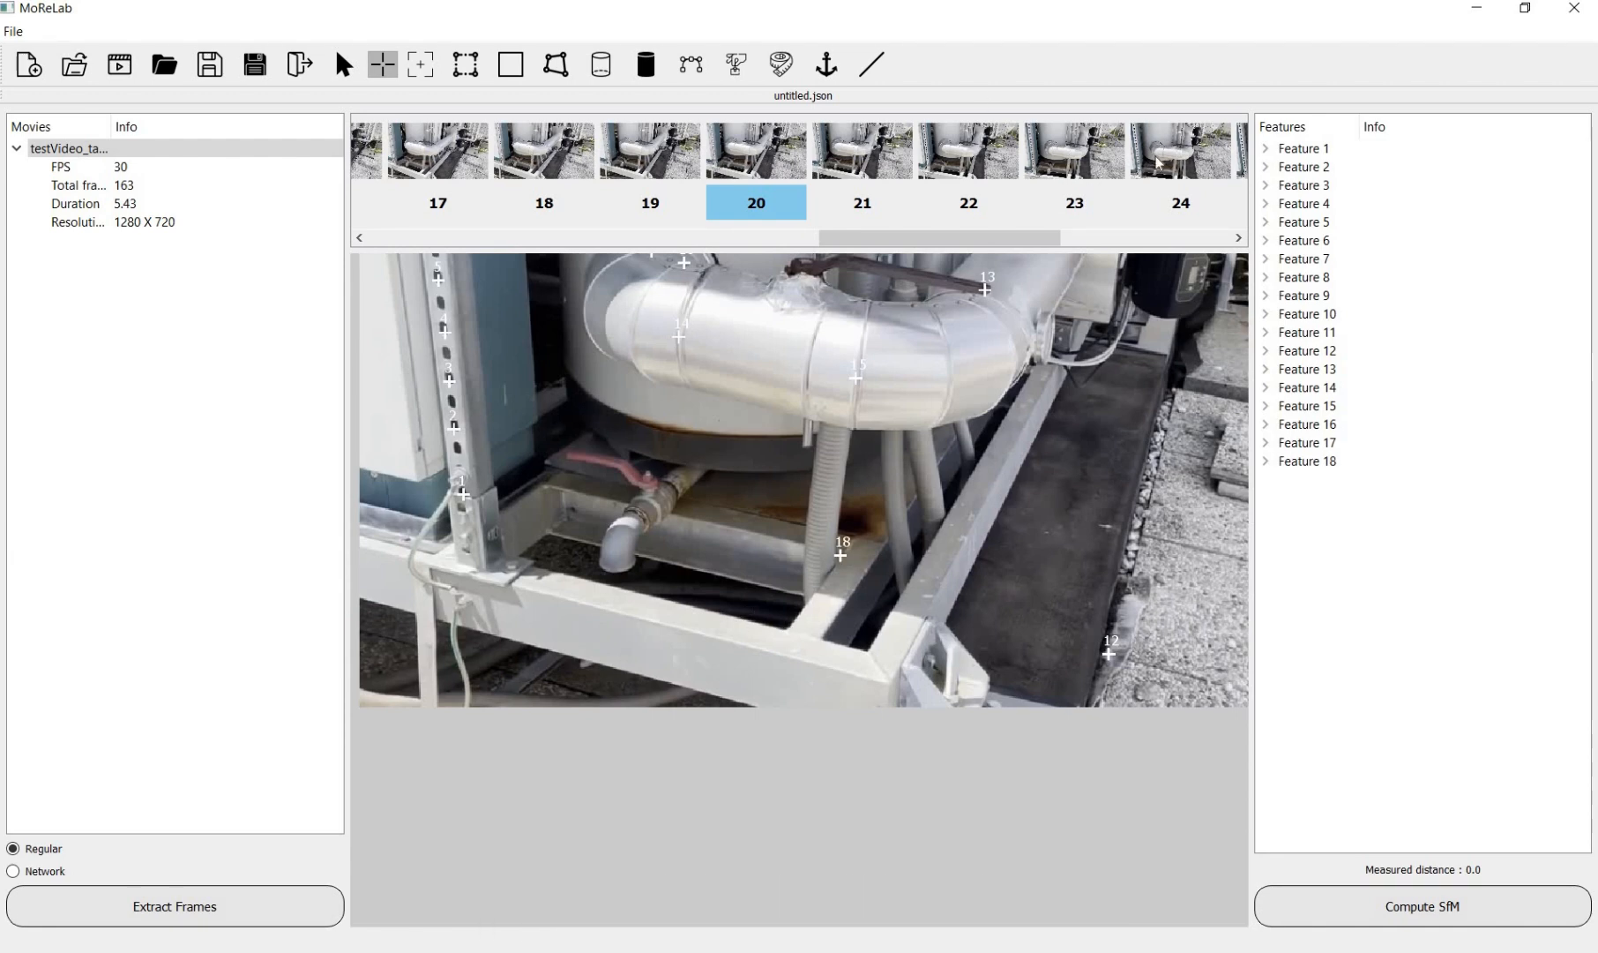
Step: Compare frame 20 with frame 24, and add a feature in frame 20 on the base frame beside the red-handled valve
{"action": "left_click", "coordinate": [970, 157]}
{"action": "left_click", "coordinate": [1202, 163]}
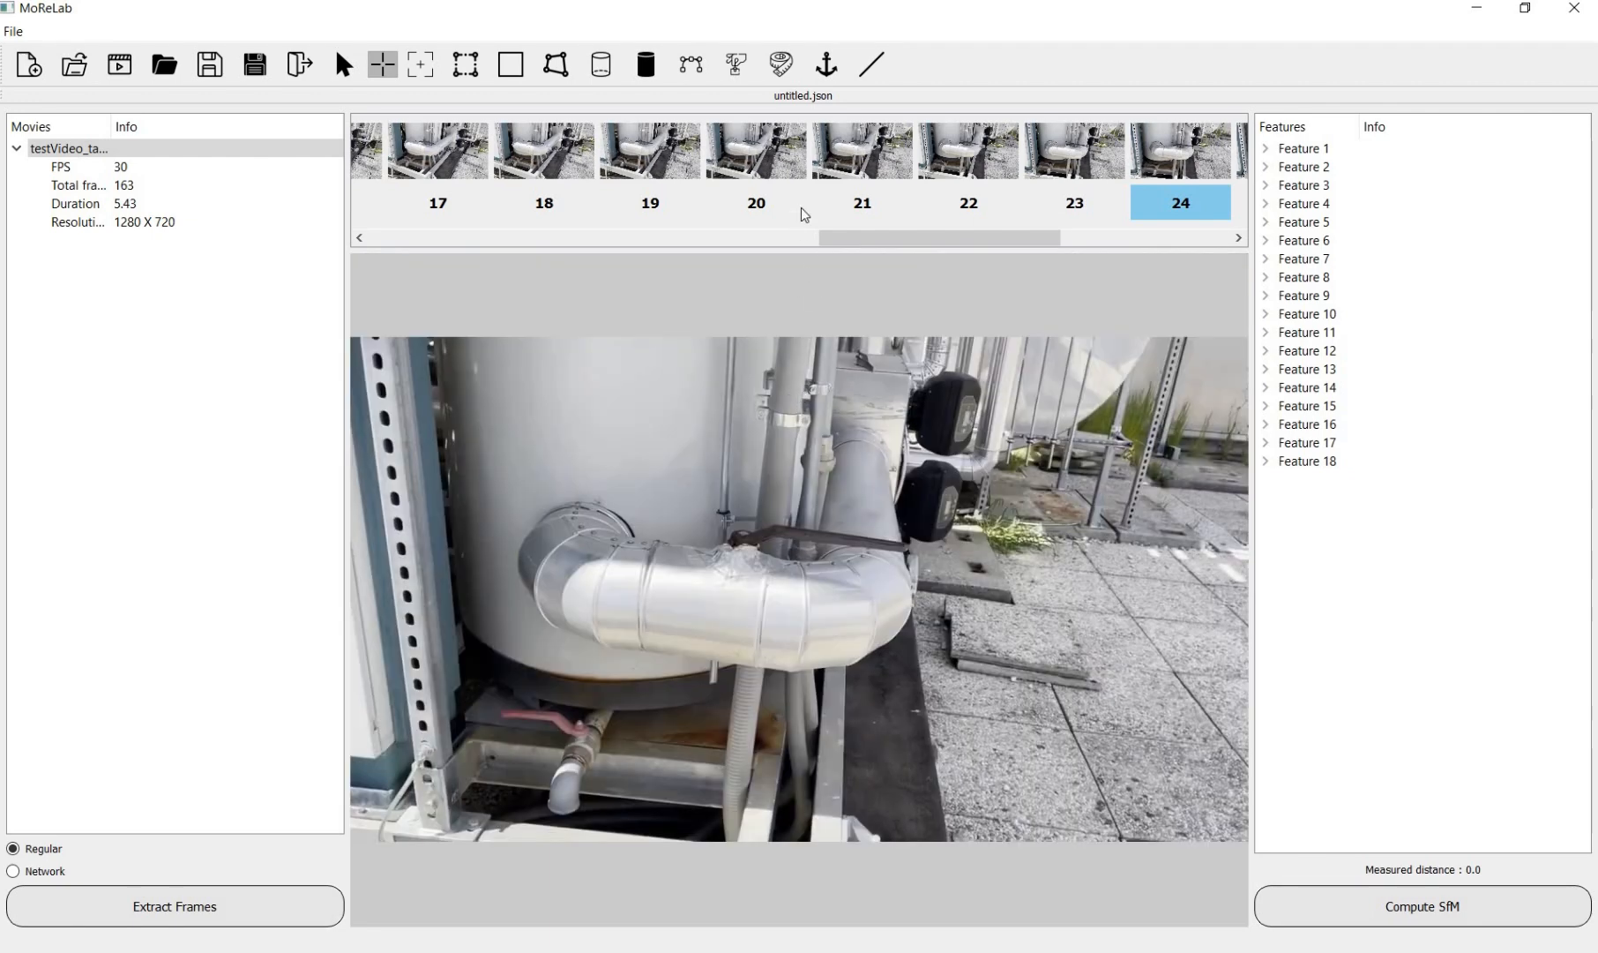
{"action": "left_click", "coordinate": [780, 164]}
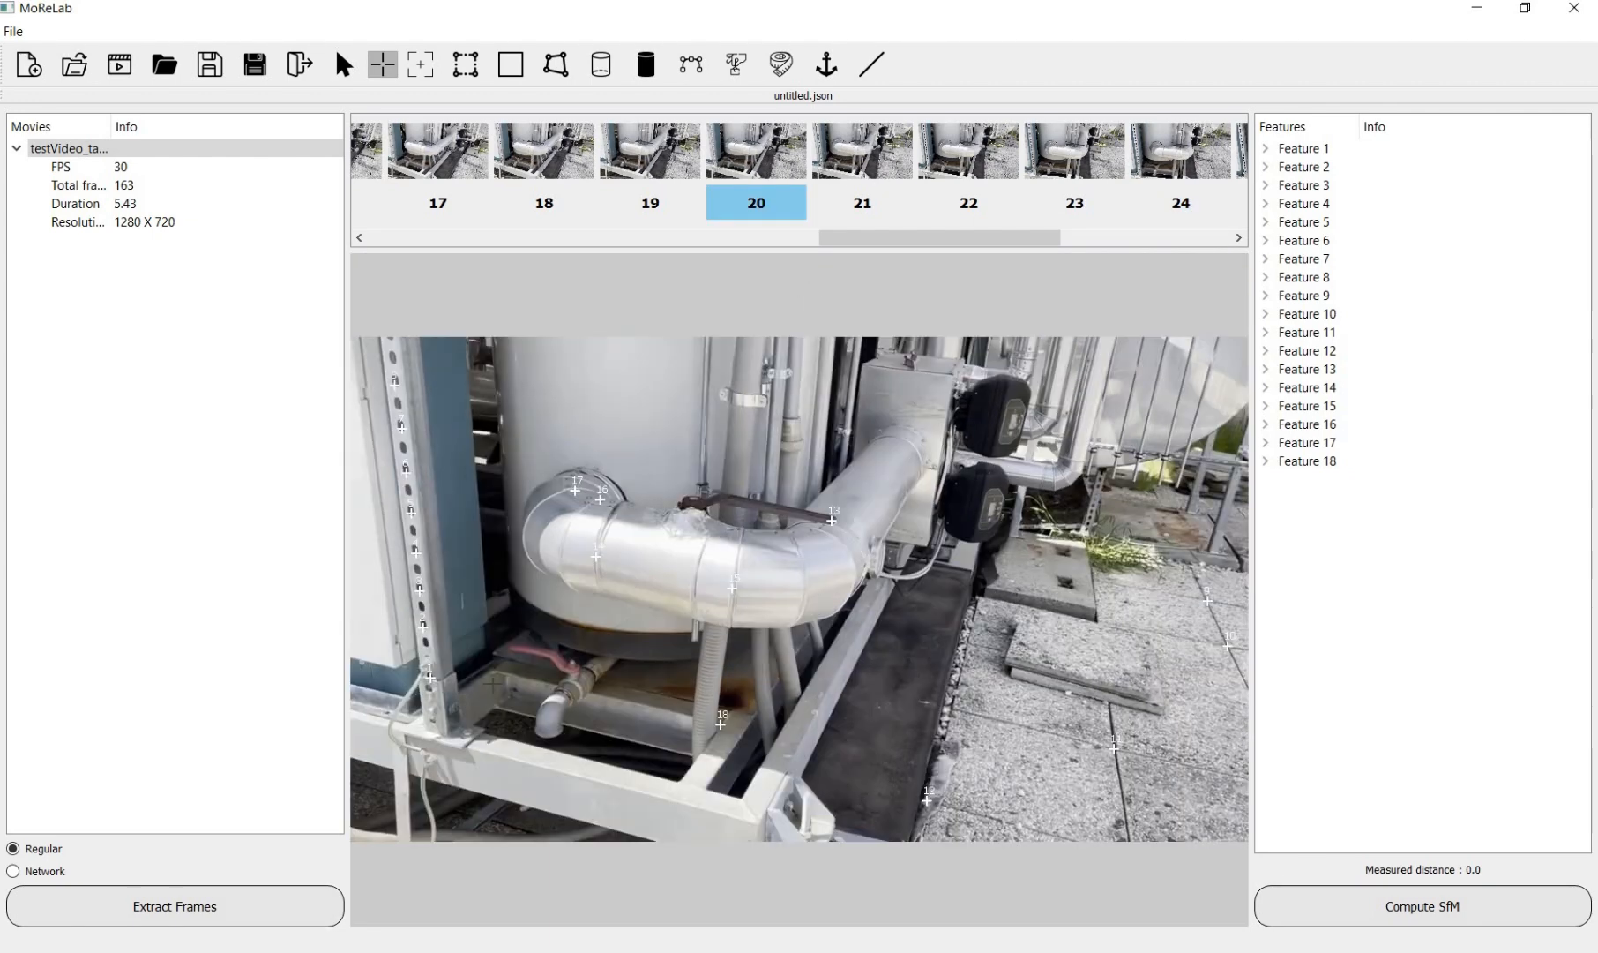
{"action": "left_click", "coordinate": [1195, 166]}
{"action": "key", "text": "Tab"}
{"action": "left_click", "coordinate": [496, 672]}
Step: Add two features on the upper black pump unit in frame 20, at the corners of its display panel
{"action": "scroll", "coordinate": [1006, 406], "scroll_direction": "up", "scroll_amount": 4}
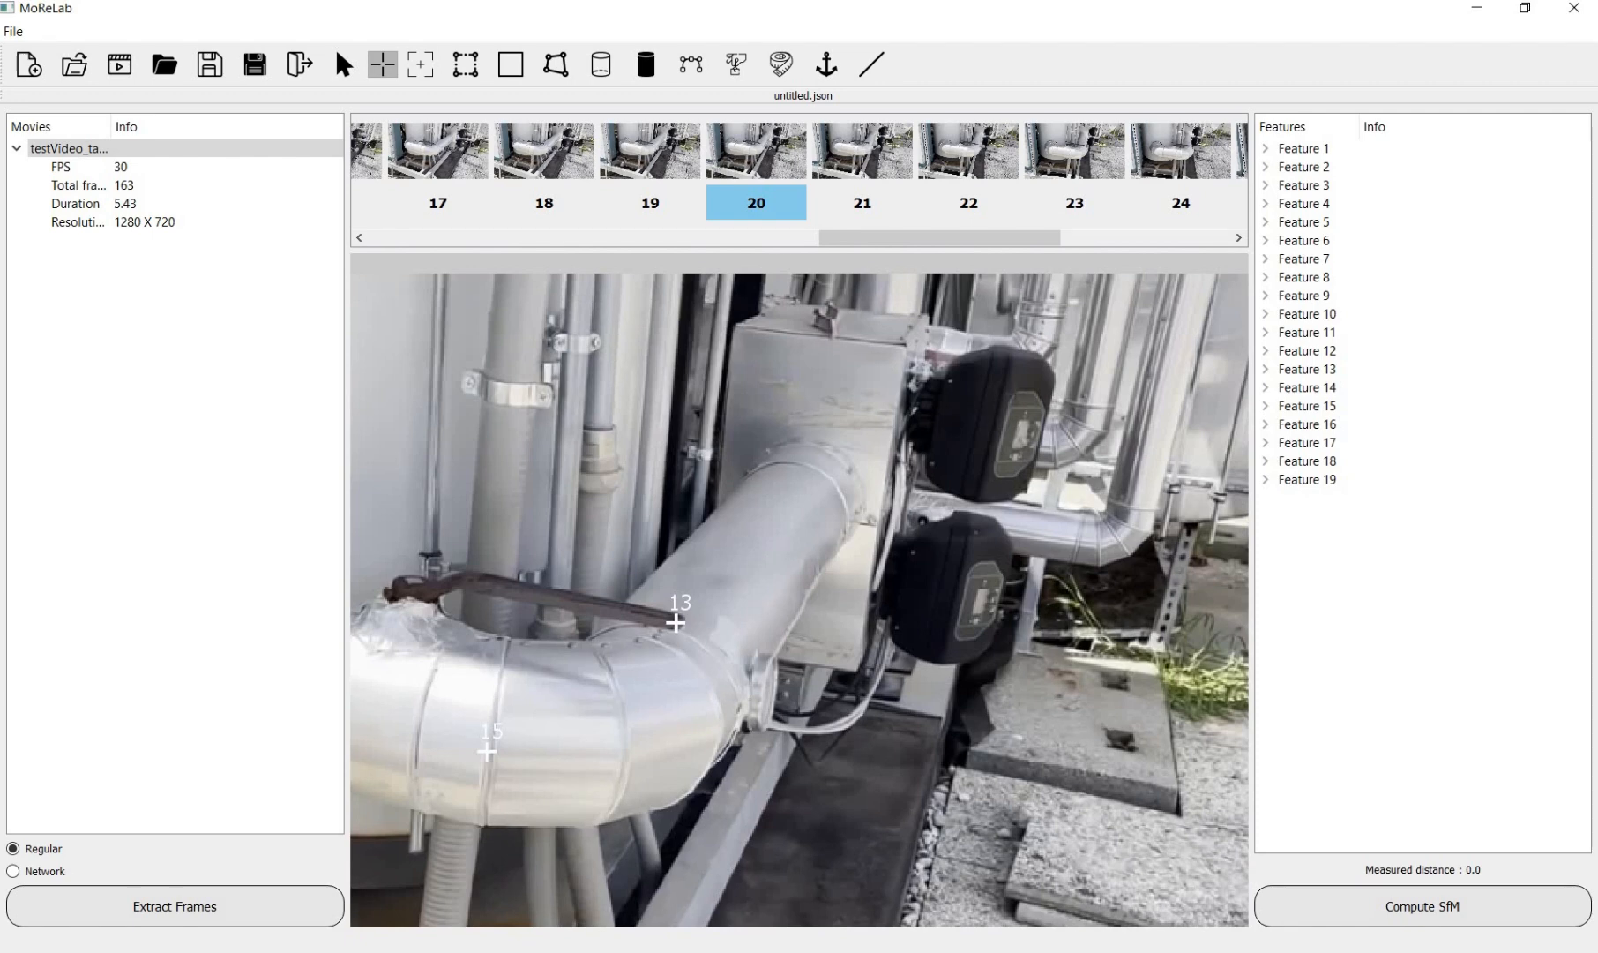
{"action": "left_click", "coordinate": [1015, 394]}
{"action": "left_click", "coordinate": [993, 476]}
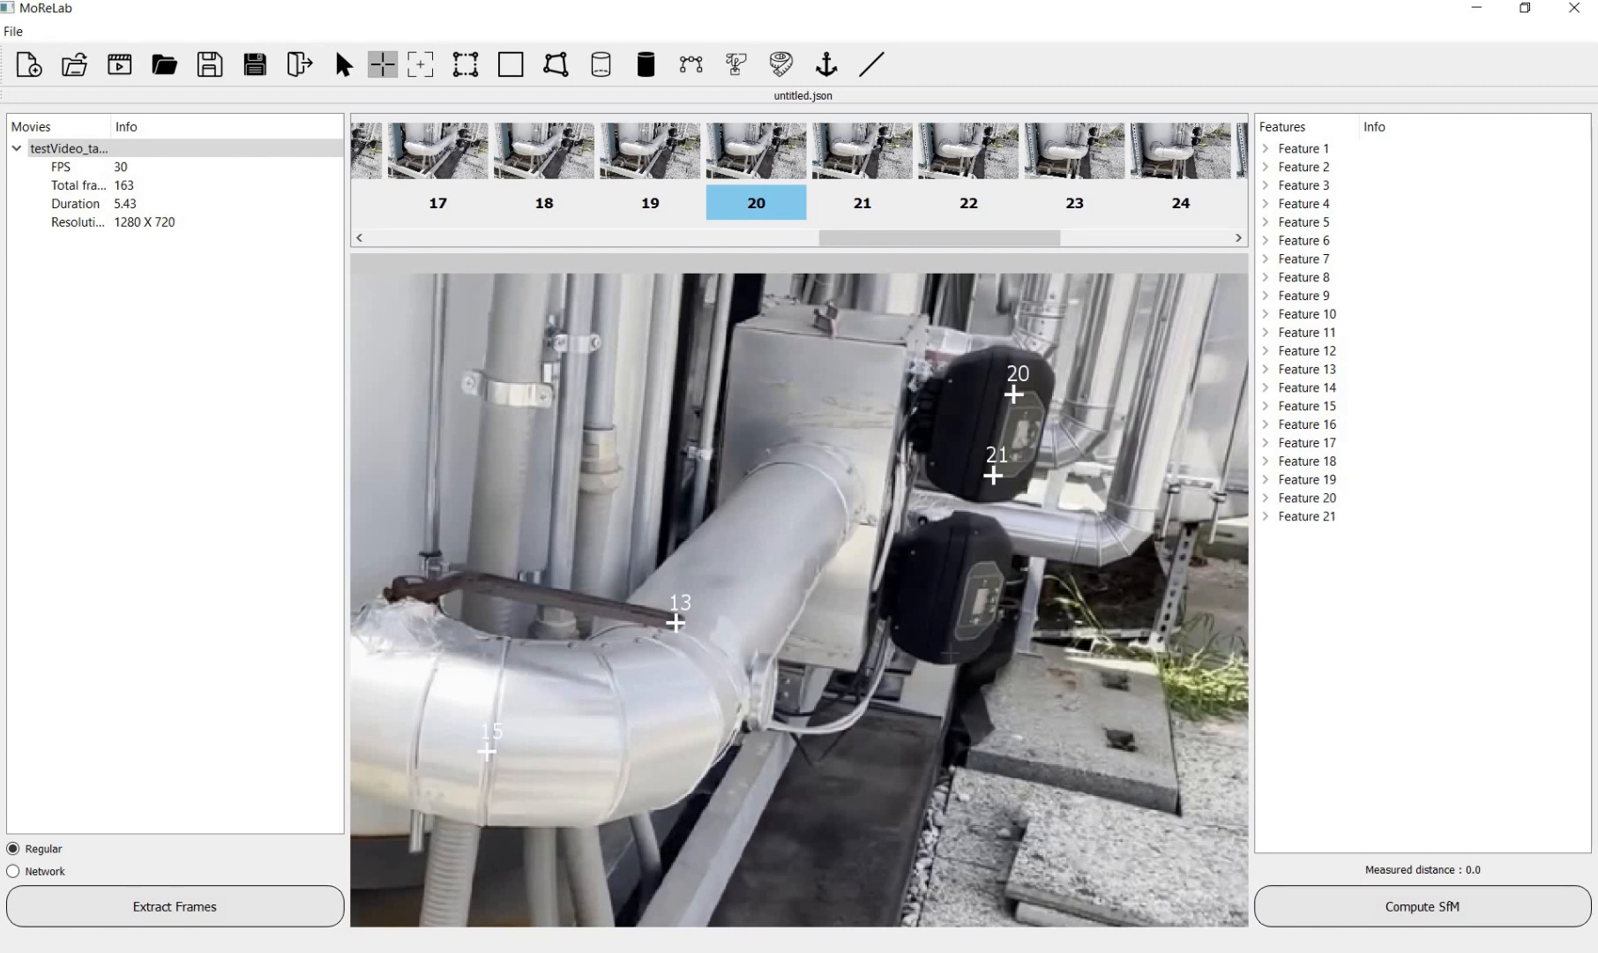
Step: Add two features on the lower black pump unit in frame 20, at the corners of its display panel
{"action": "left_click", "coordinate": [973, 569]}
{"action": "left_click", "coordinate": [952, 636]}
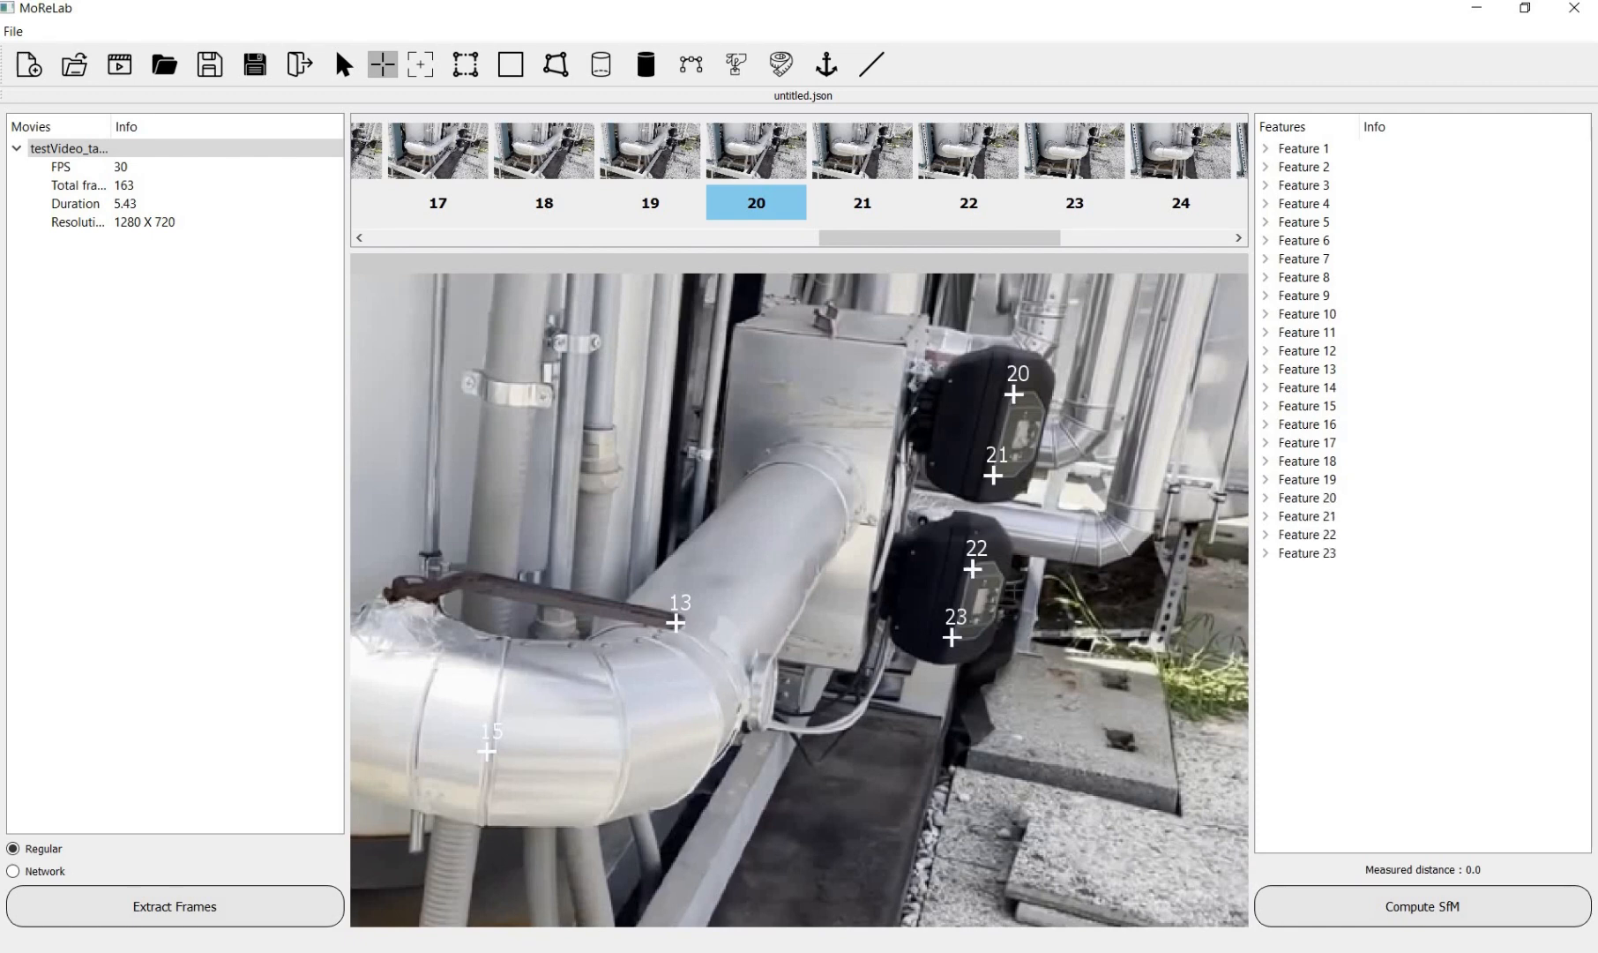
Step: Add two features on the paving in frame 20: the perforated concrete slab's corner and the paving joint beyond the grass
{"action": "scroll", "coordinate": [1010, 590], "scroll_direction": "down", "scroll_amount": 6}
{"action": "scroll", "coordinate": [896, 416], "scroll_direction": "up", "scroll_amount": 4}
{"action": "right_click_drag", "start_coordinate": [886, 393], "coordinate": [841, 606]}
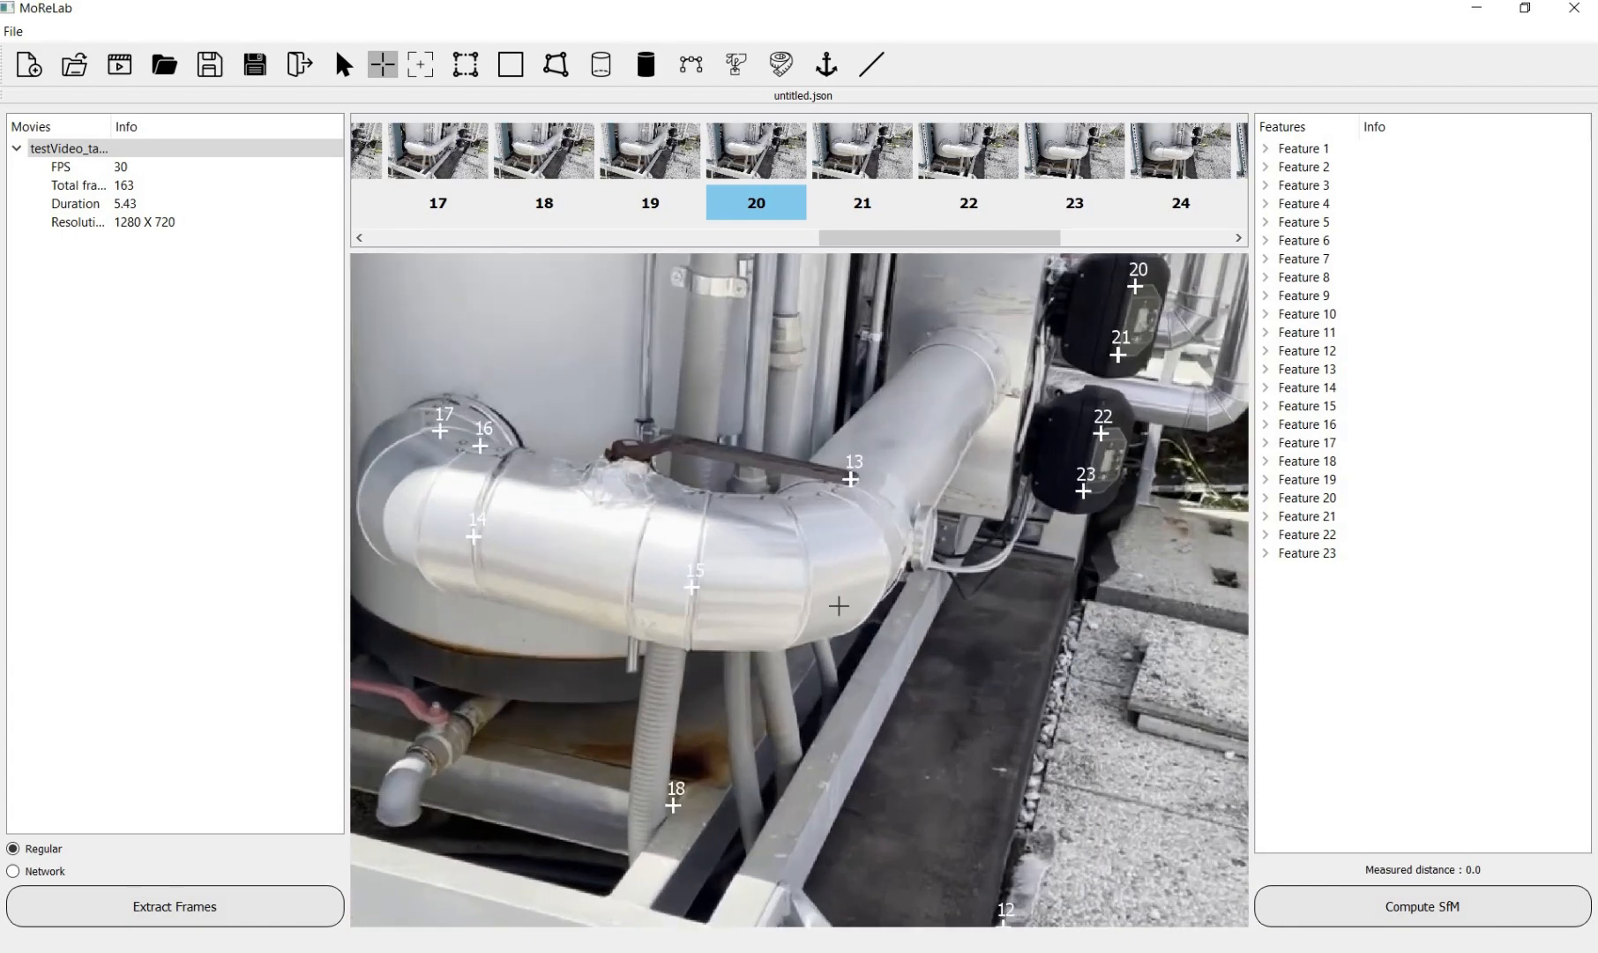
{"action": "scroll", "coordinate": [822, 547], "scroll_direction": "up", "scroll_amount": 2}
{"action": "scroll", "coordinate": [885, 676], "scroll_direction": "down", "scroll_amount": 2}
{"action": "right_click_drag", "start_coordinate": [1121, 848], "coordinate": [1039, 543]}
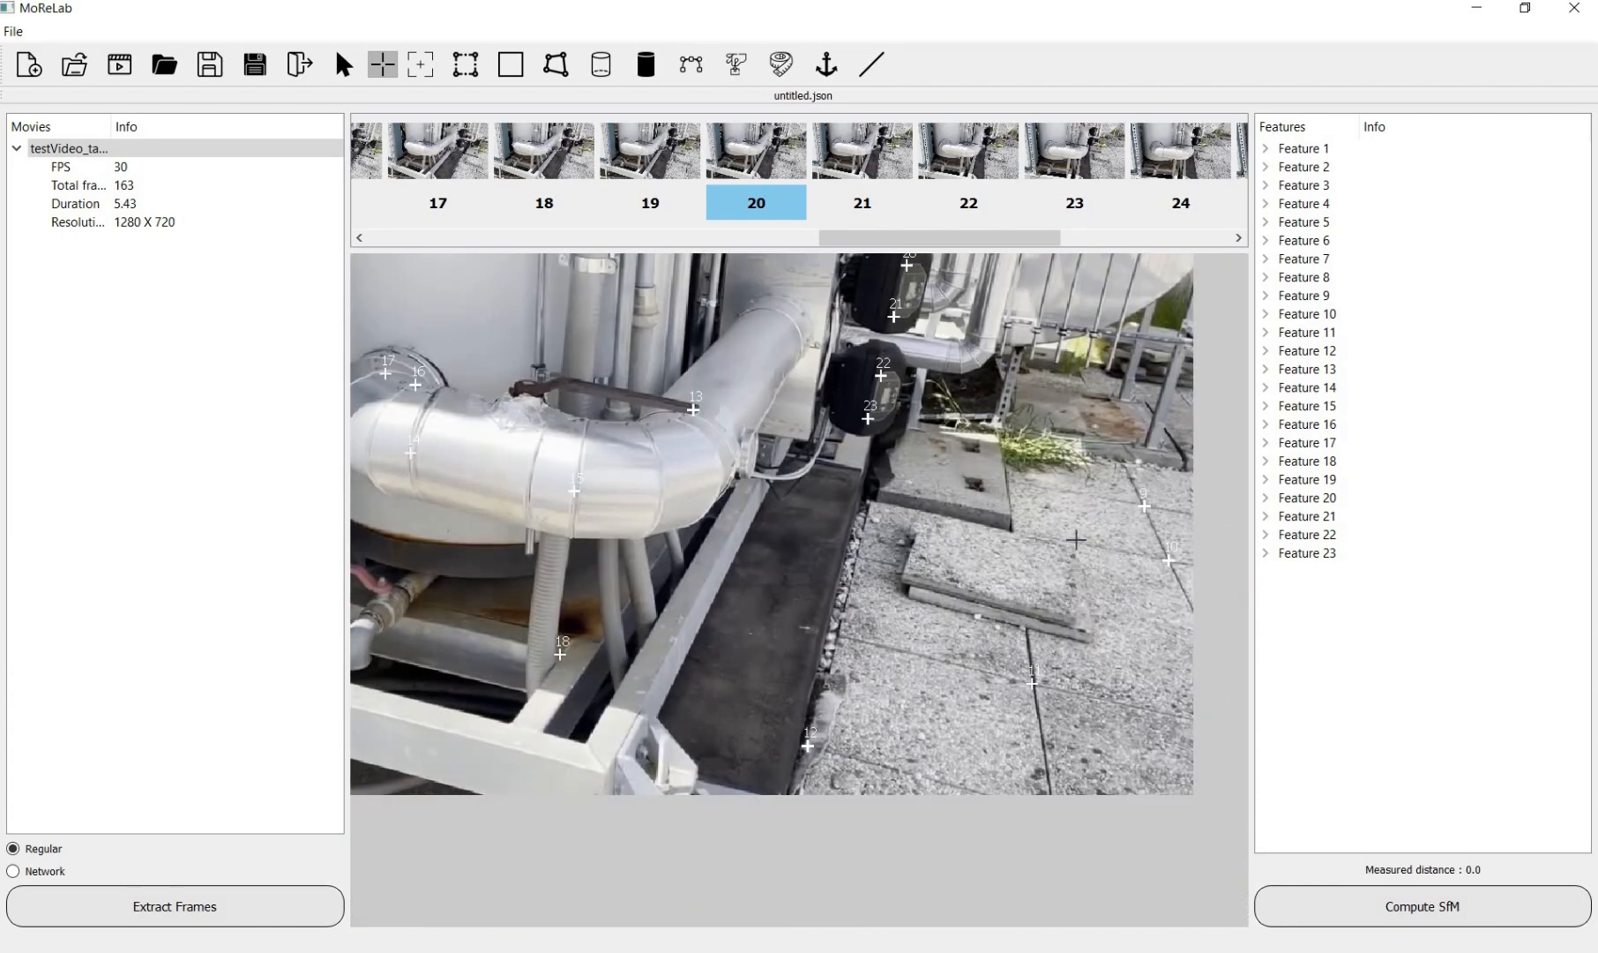
{"action": "scroll", "coordinate": [1046, 584], "scroll_direction": "down", "scroll_amount": 1}
{"action": "scroll", "coordinate": [1182, 590], "scroll_direction": "up", "scroll_amount": 2}
{"action": "scroll", "coordinate": [1154, 609], "scroll_direction": "down", "scroll_amount": 1}
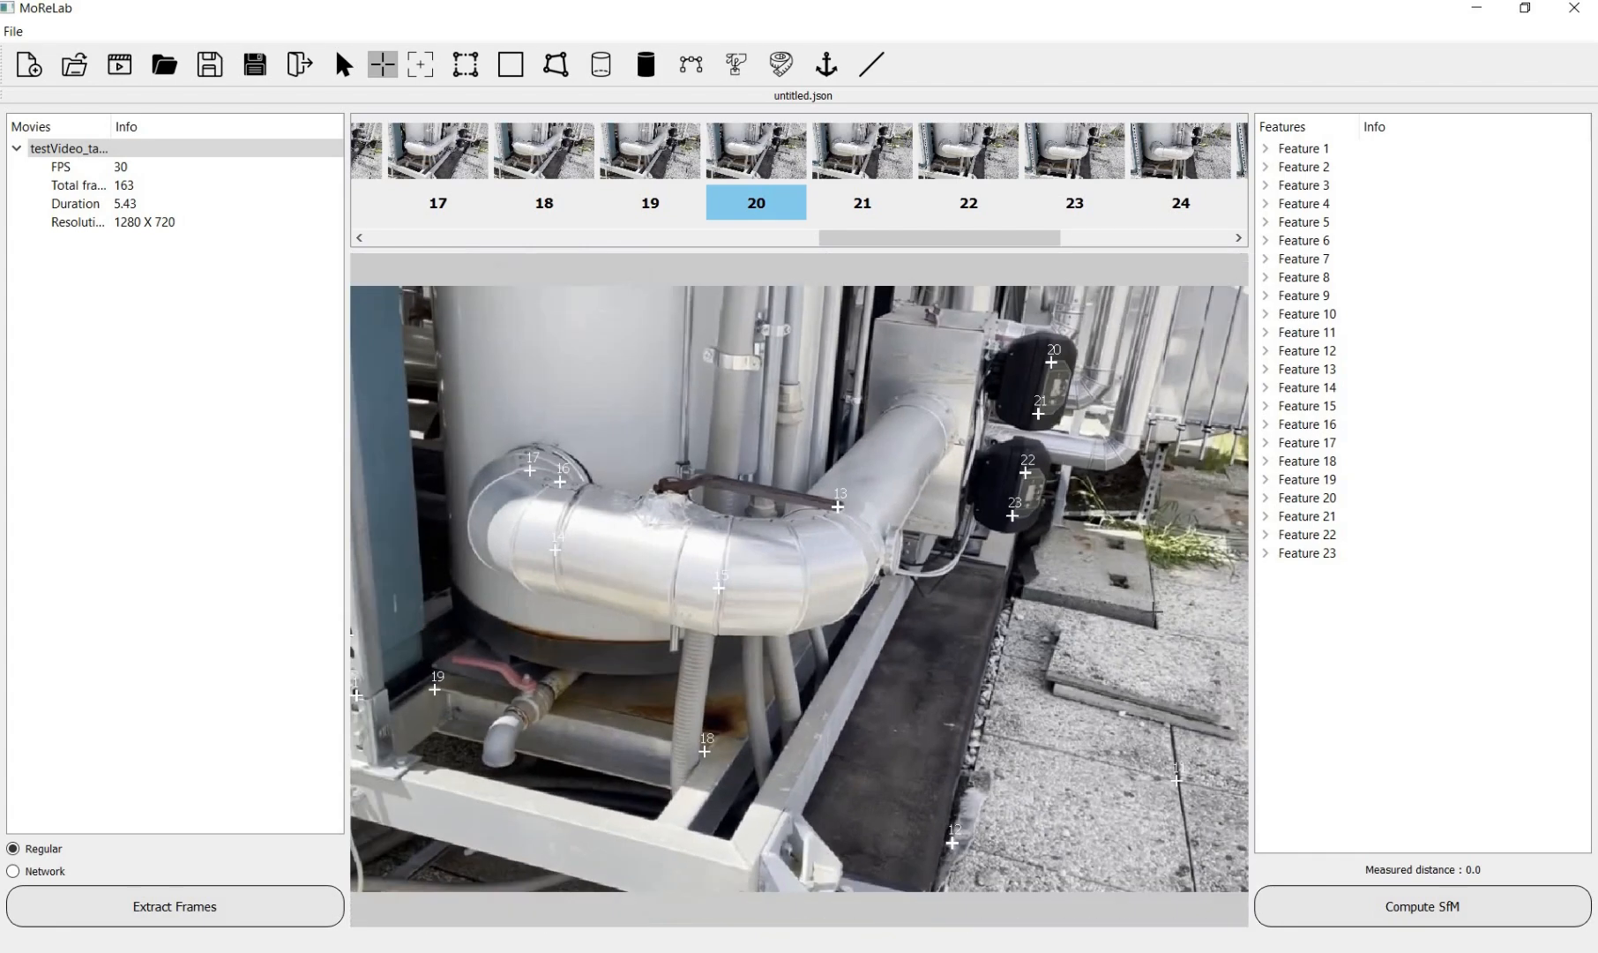
{"action": "left_click", "coordinate": [1152, 611]}
{"action": "right_click_drag", "start_coordinate": [1152, 611], "coordinate": [900, 569]}
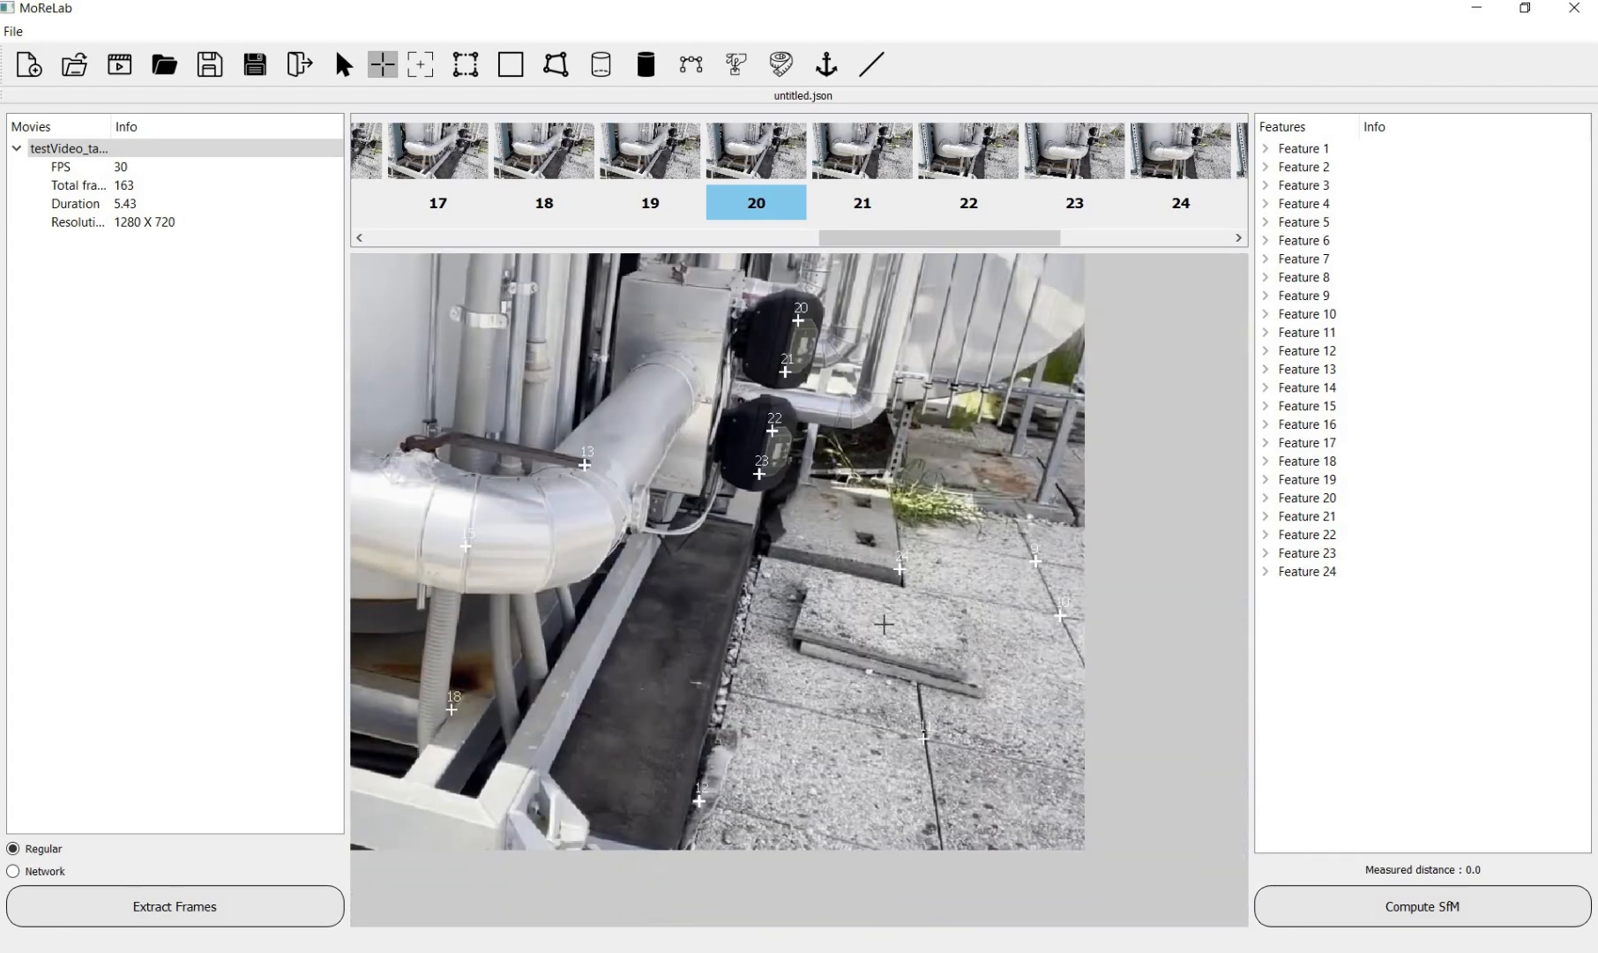
{"action": "left_click", "coordinate": [1013, 515]}
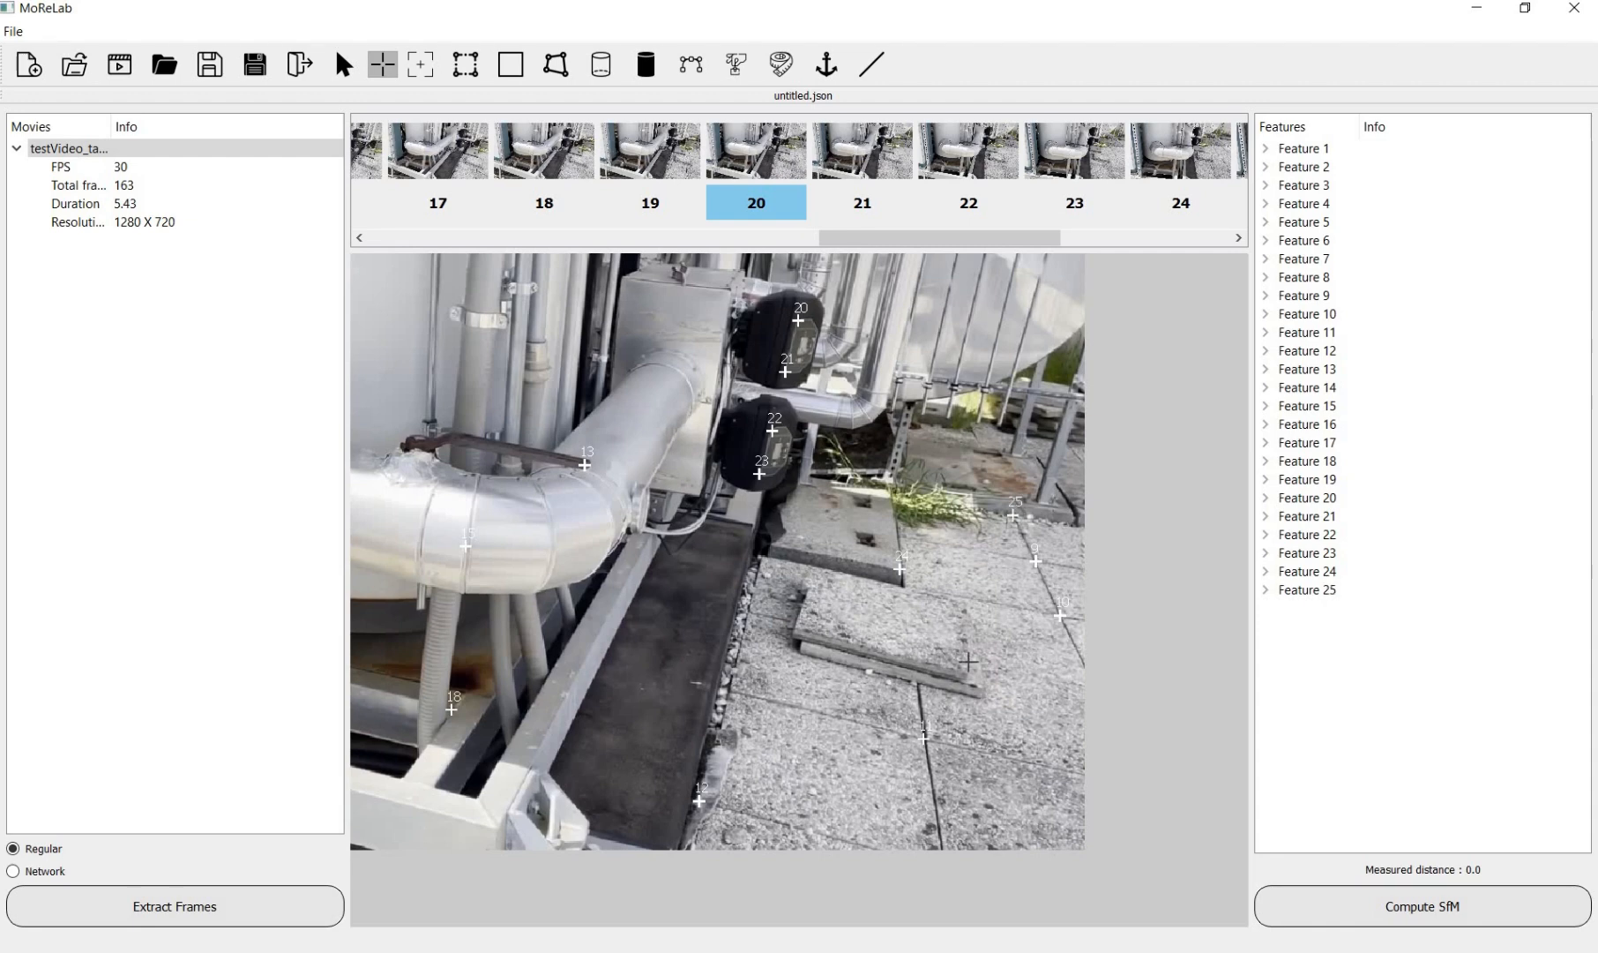
Step: Add three features in frame 20: both ends of the raised paving slab's front edge and a point on the dark mat's gravel edge
{"action": "left_click", "coordinate": [981, 697]}
{"action": "left_click", "coordinate": [801, 651]}
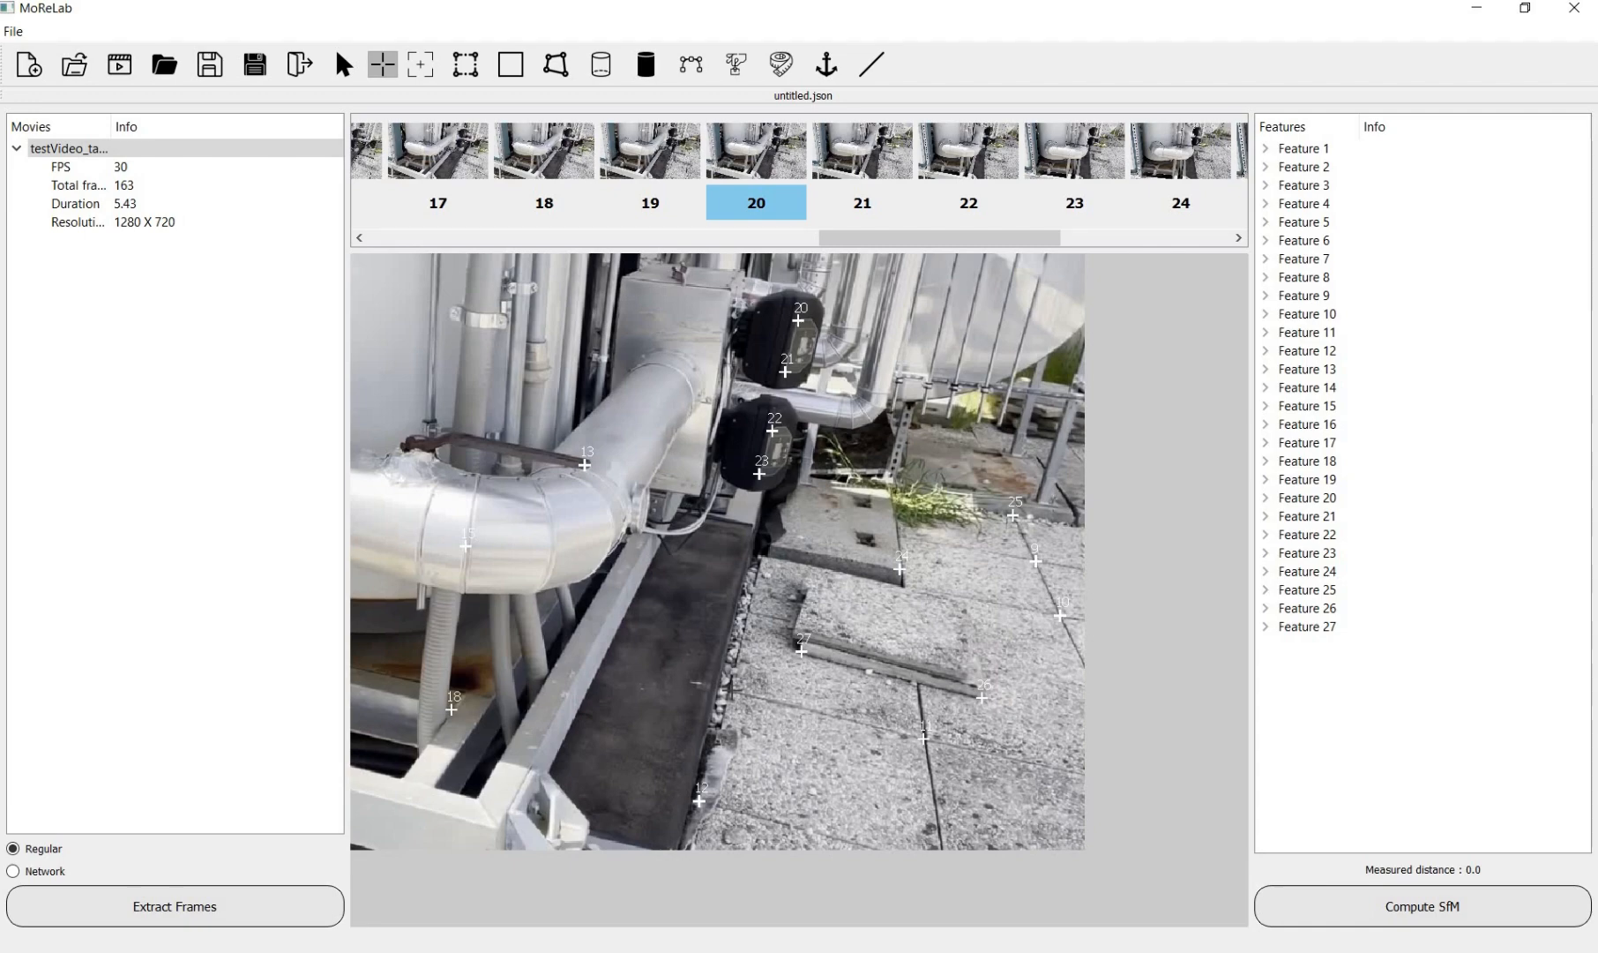
{"action": "left_click", "coordinate": [736, 688]}
Step: Compare the paving and pump units in frame 24 with frame 20
{"action": "left_click", "coordinate": [1177, 164]}
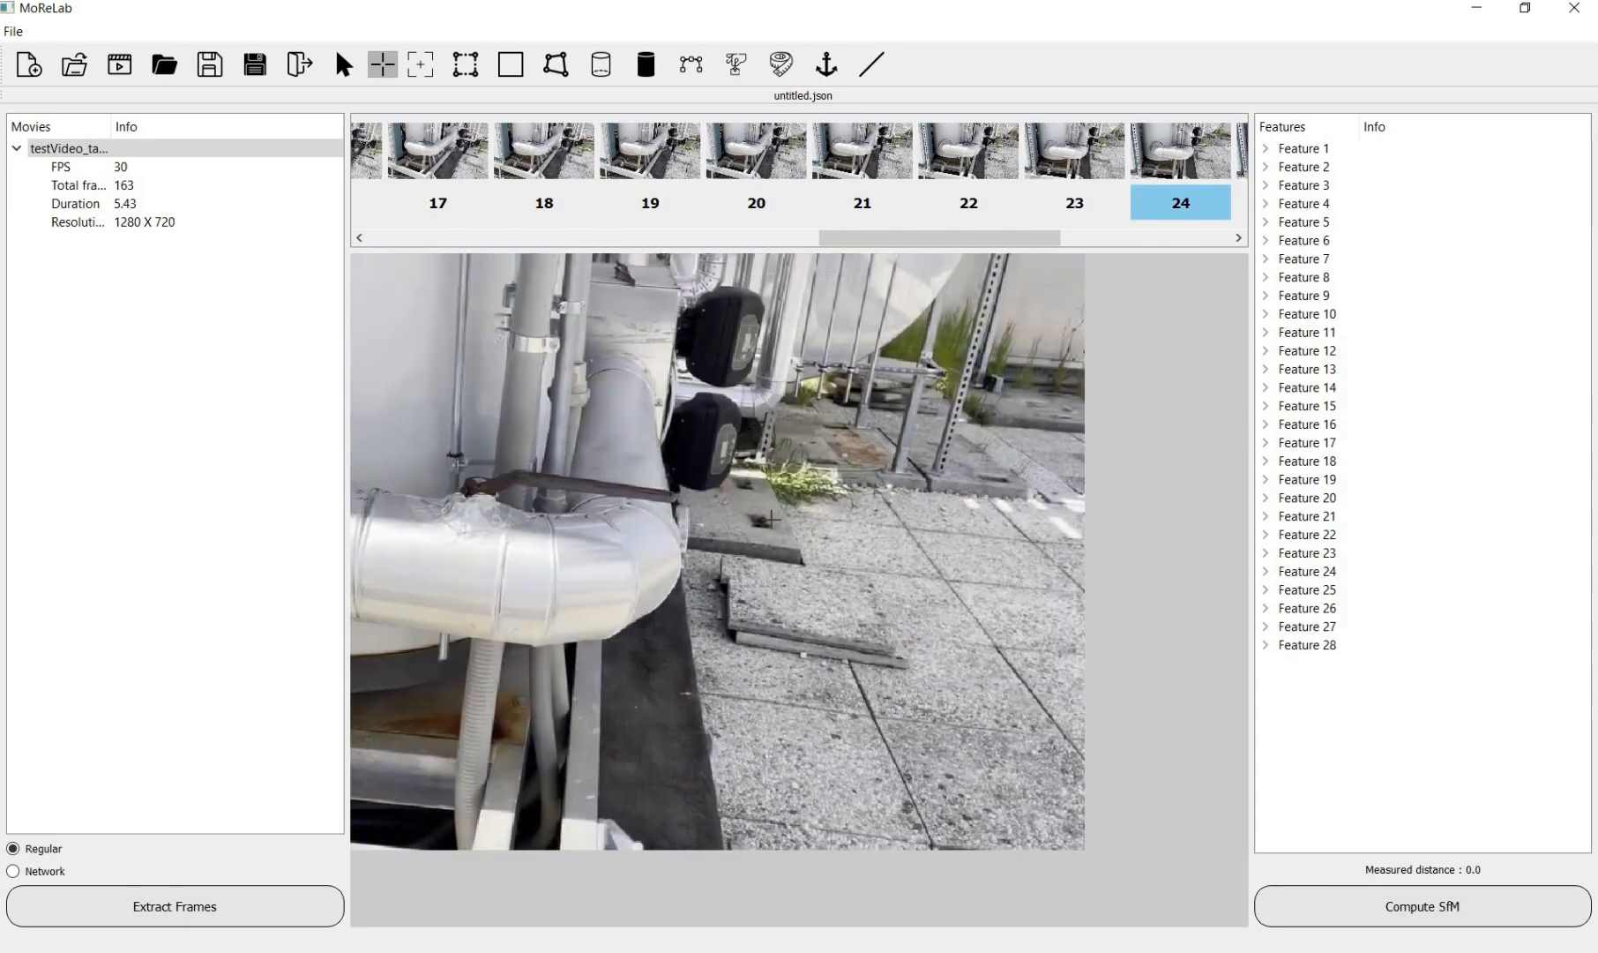
{"action": "left_click", "coordinate": [756, 164]}
{"action": "scroll", "coordinate": [667, 579], "scroll_direction": "down", "scroll_amount": 2}
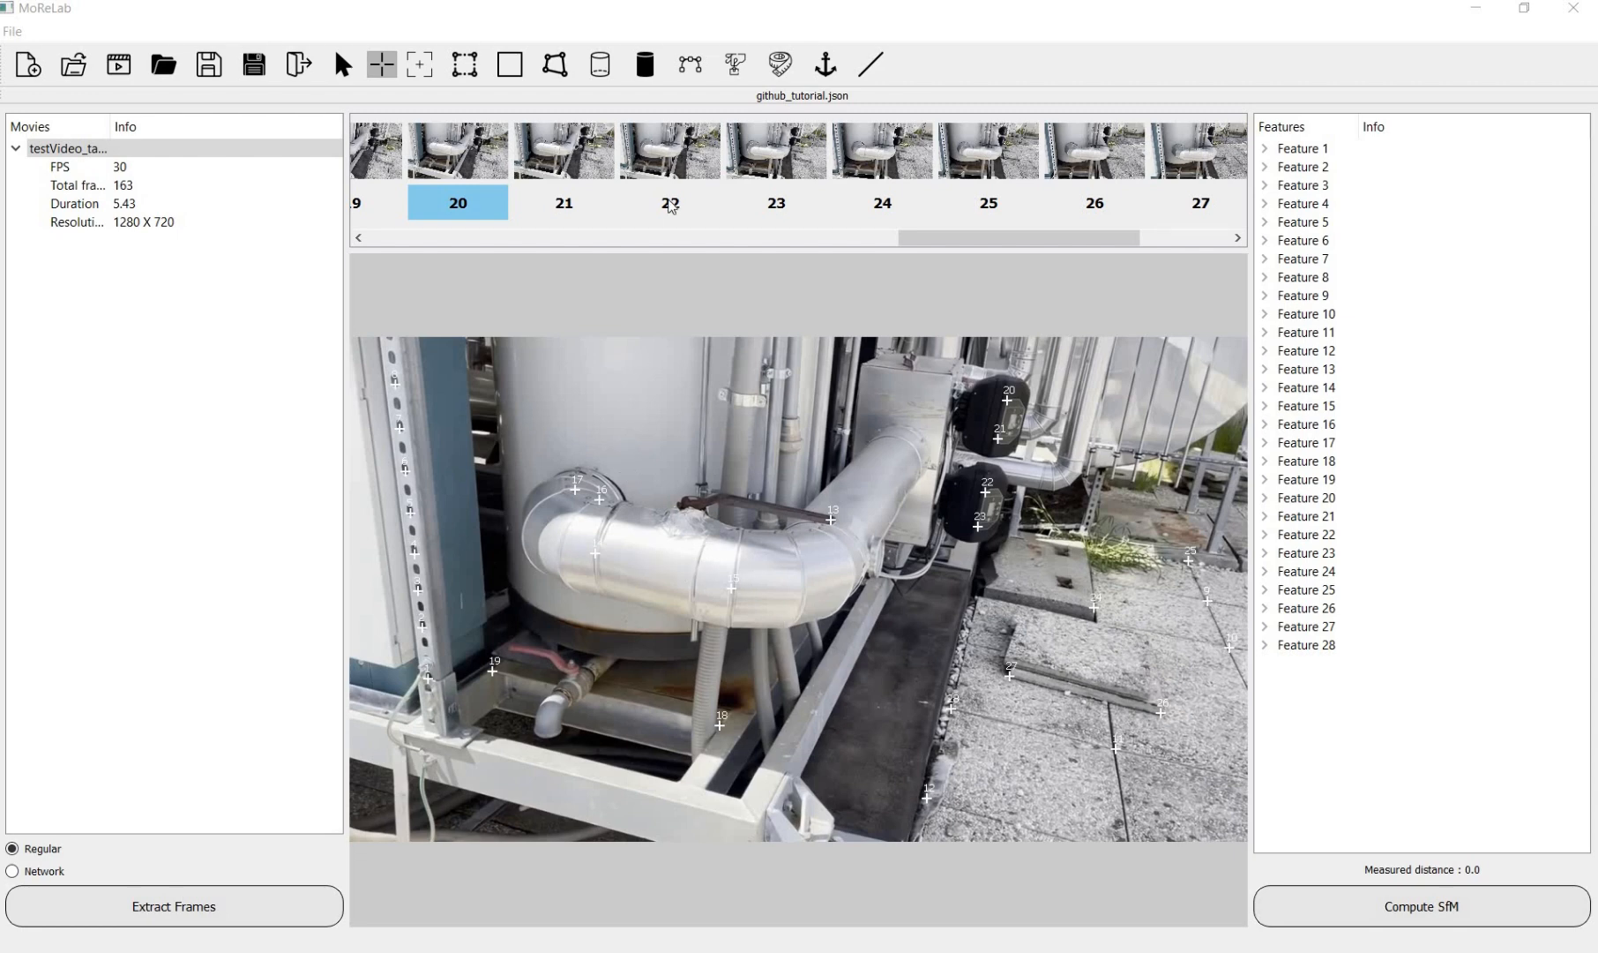
Step: Open frame 22 and mark the features on the perforated metal post's holes, matching those in frame 20
{"action": "left_click", "coordinate": [677, 159]}
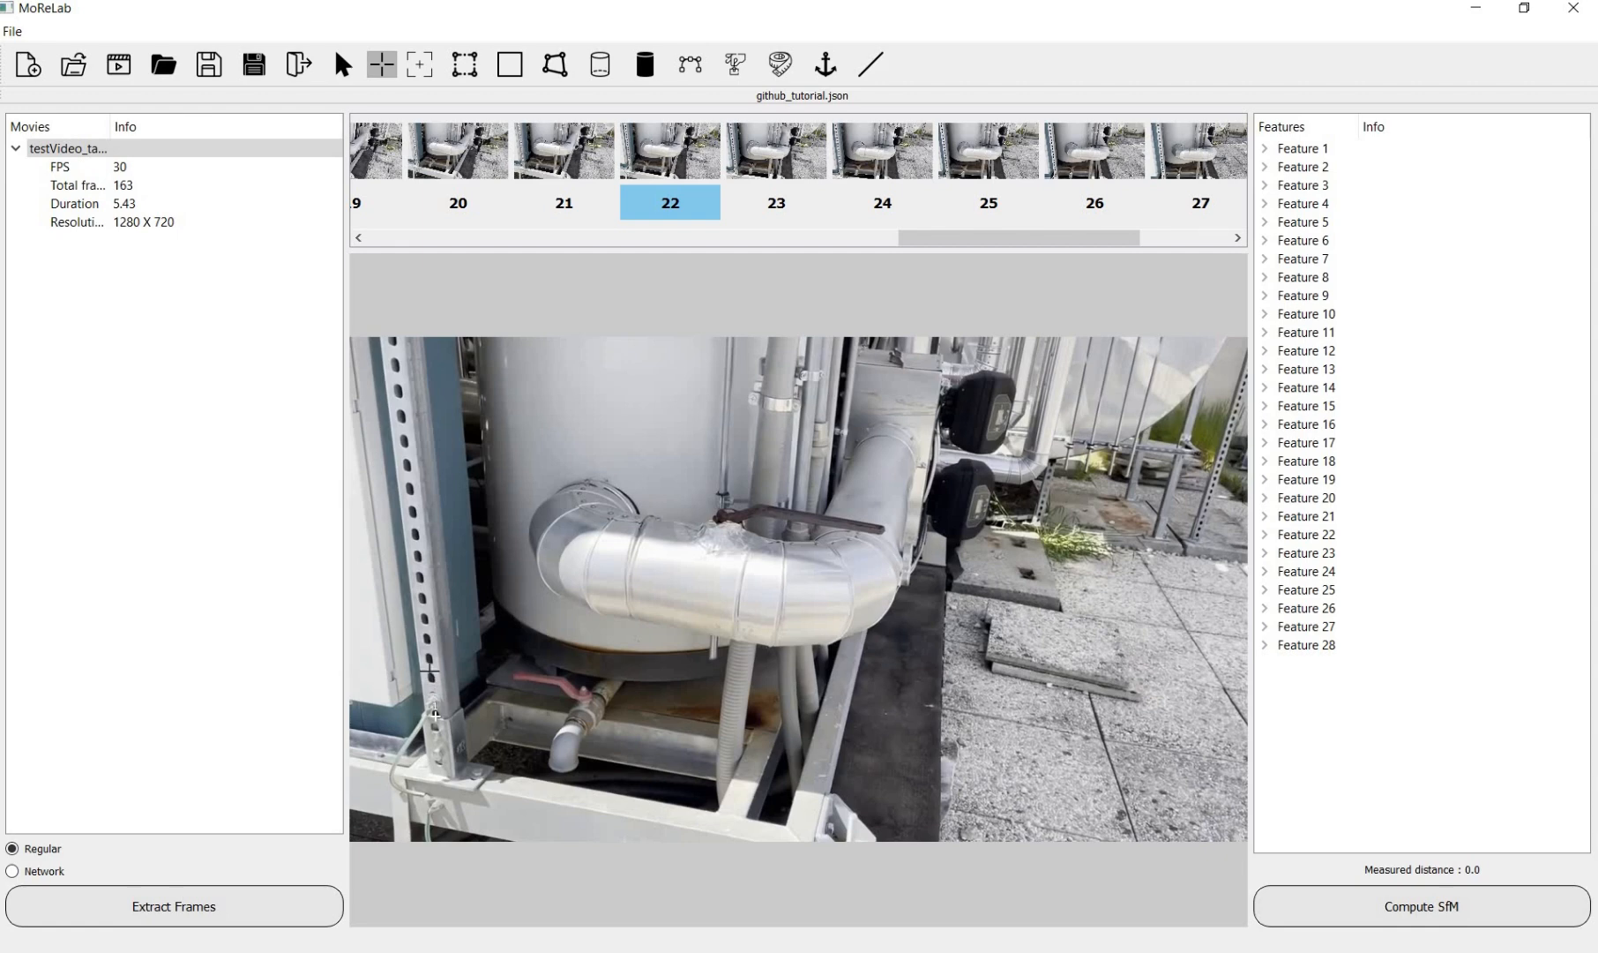
{"action": "left_click", "coordinate": [424, 620]}
{"action": "left_click", "coordinate": [416, 537]}
{"action": "left_click", "coordinate": [411, 490]}
{"action": "left_click", "coordinate": [405, 441]}
{"action": "left_click", "coordinate": [398, 391]}
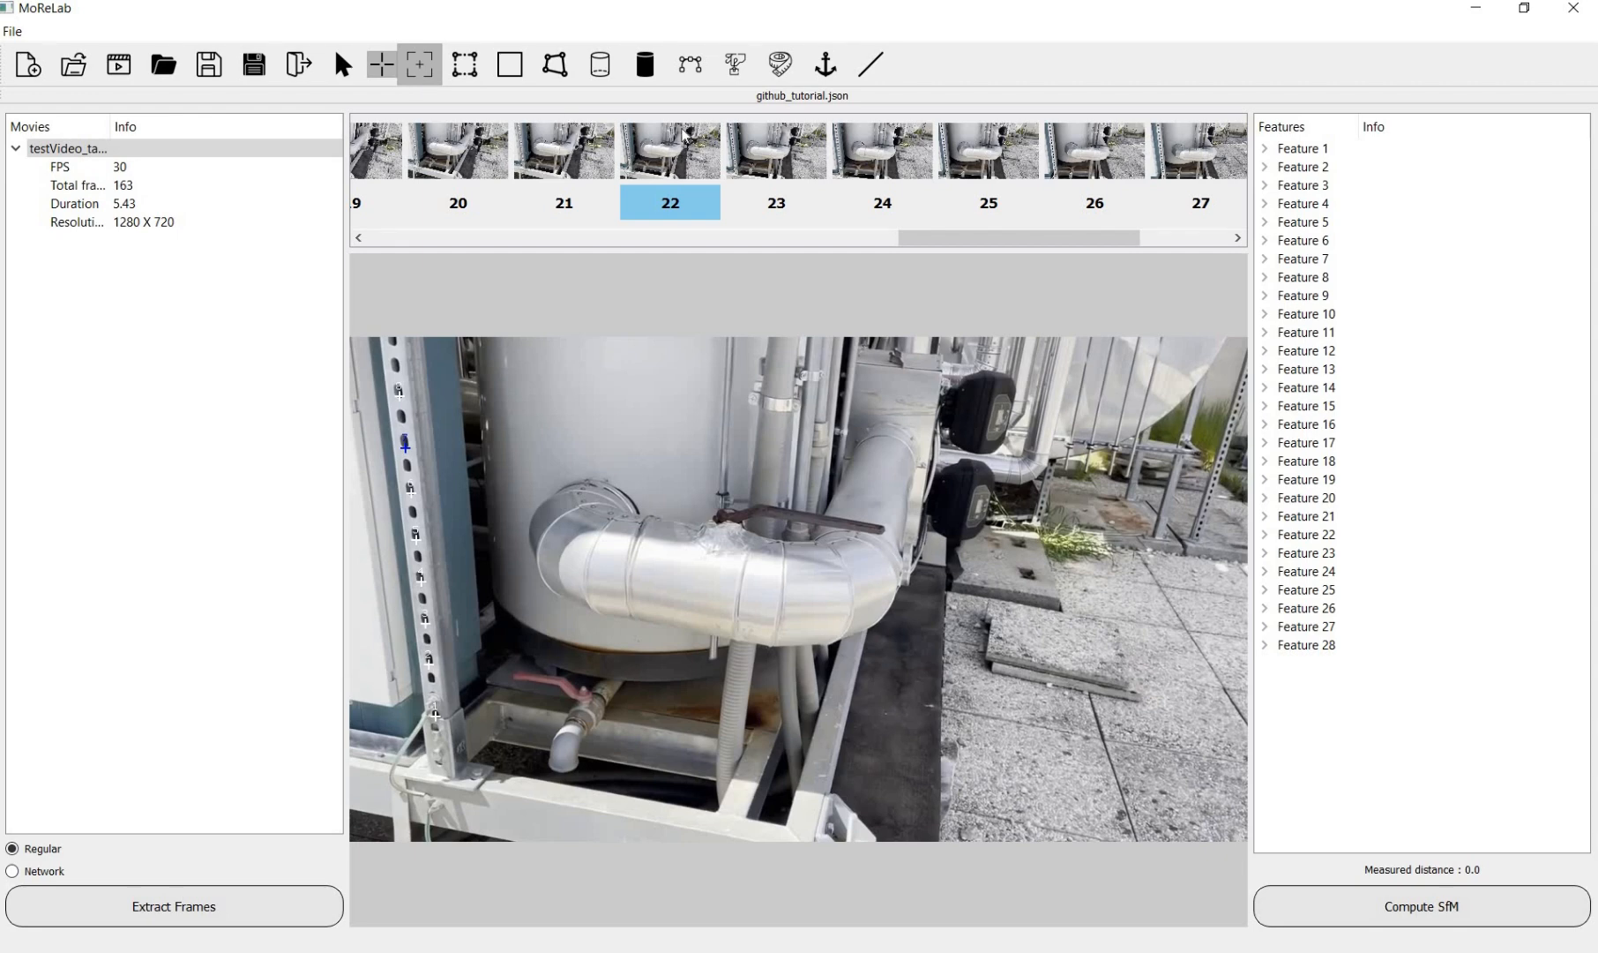
Step: Compare frame 20 with frame 22, and mark the three matching paving-joint features in frame 22
{"action": "left_click", "coordinate": [488, 161]}
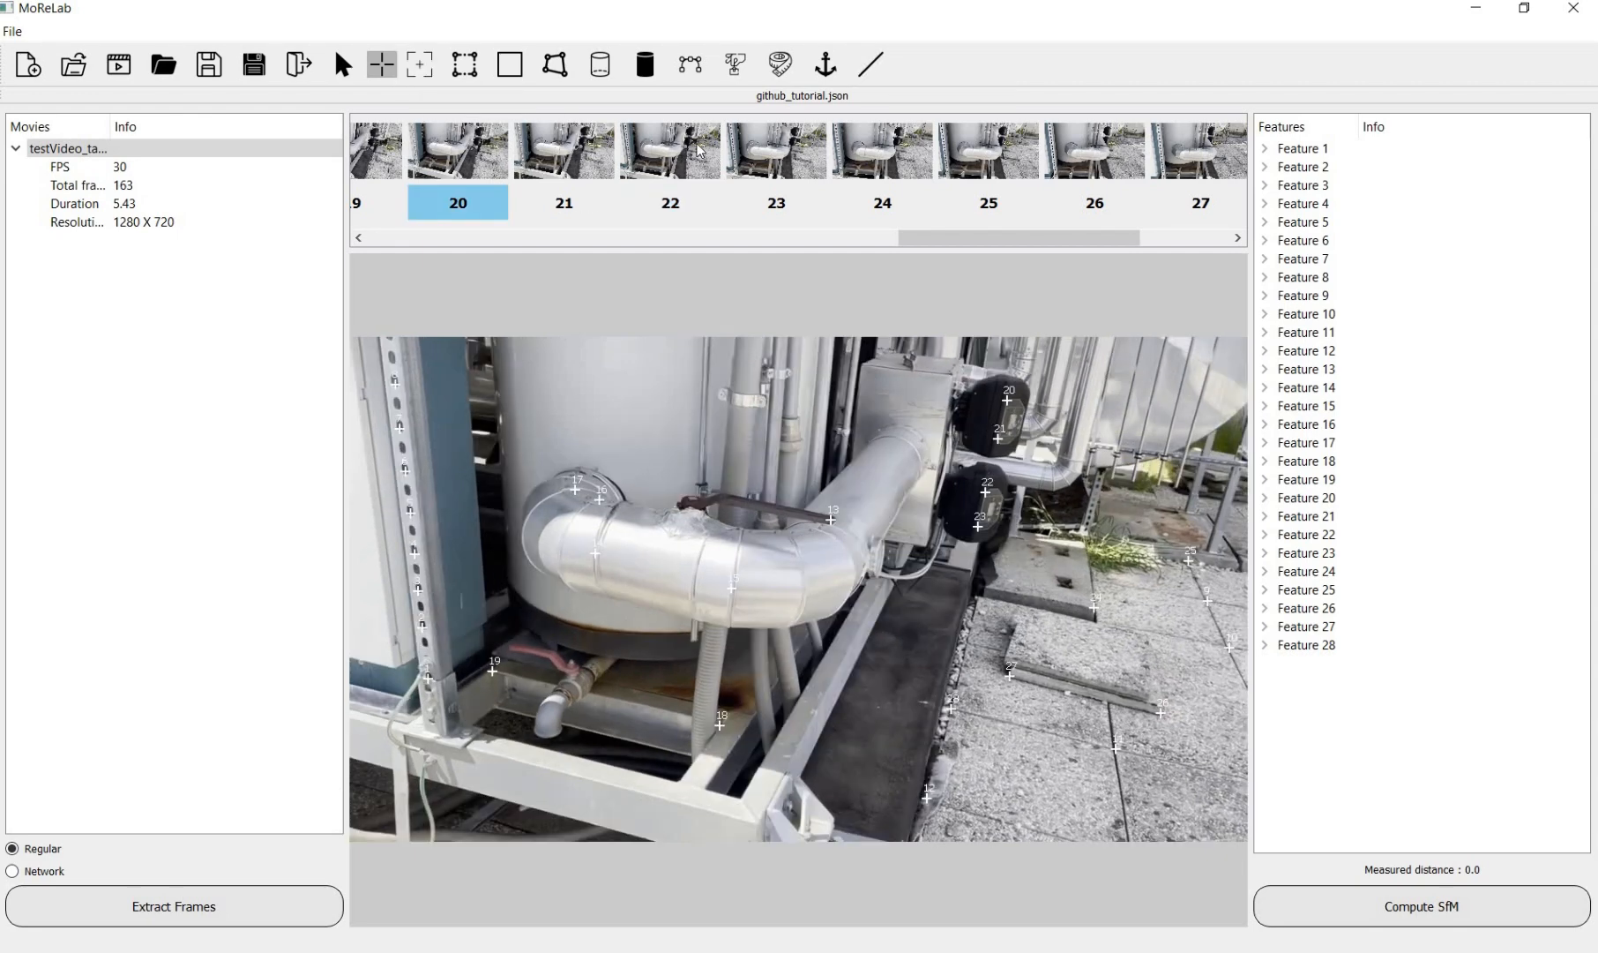
{"action": "left_click", "coordinate": [670, 150]}
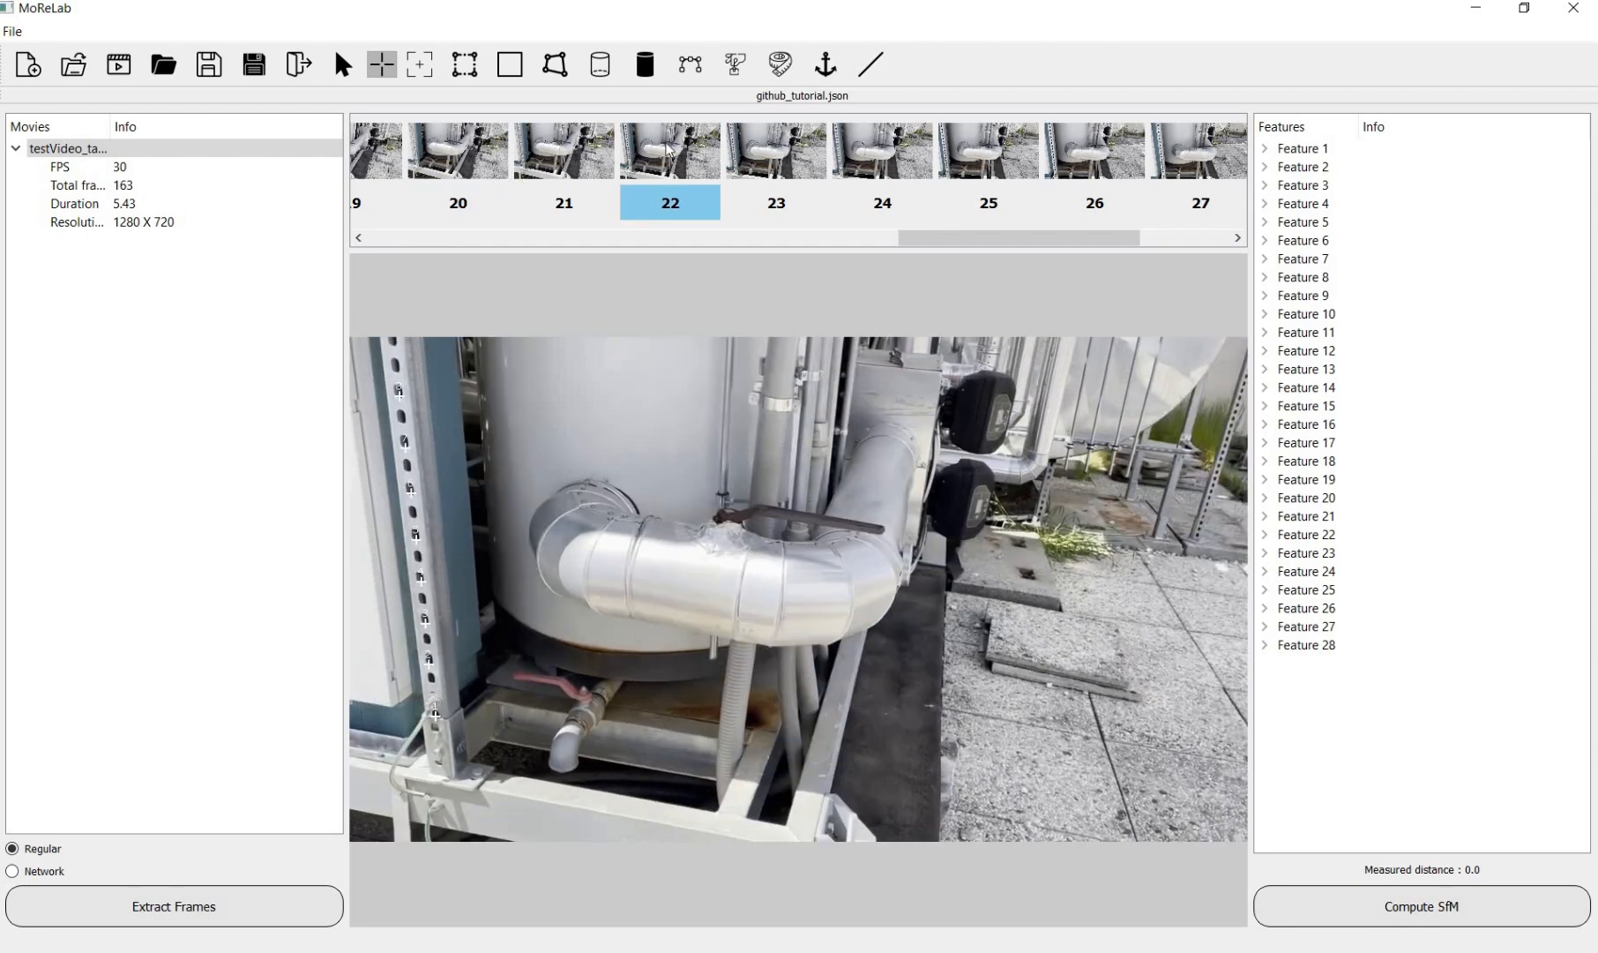
{"action": "key", "text": "Left"}
{"action": "key", "text": "Left"}
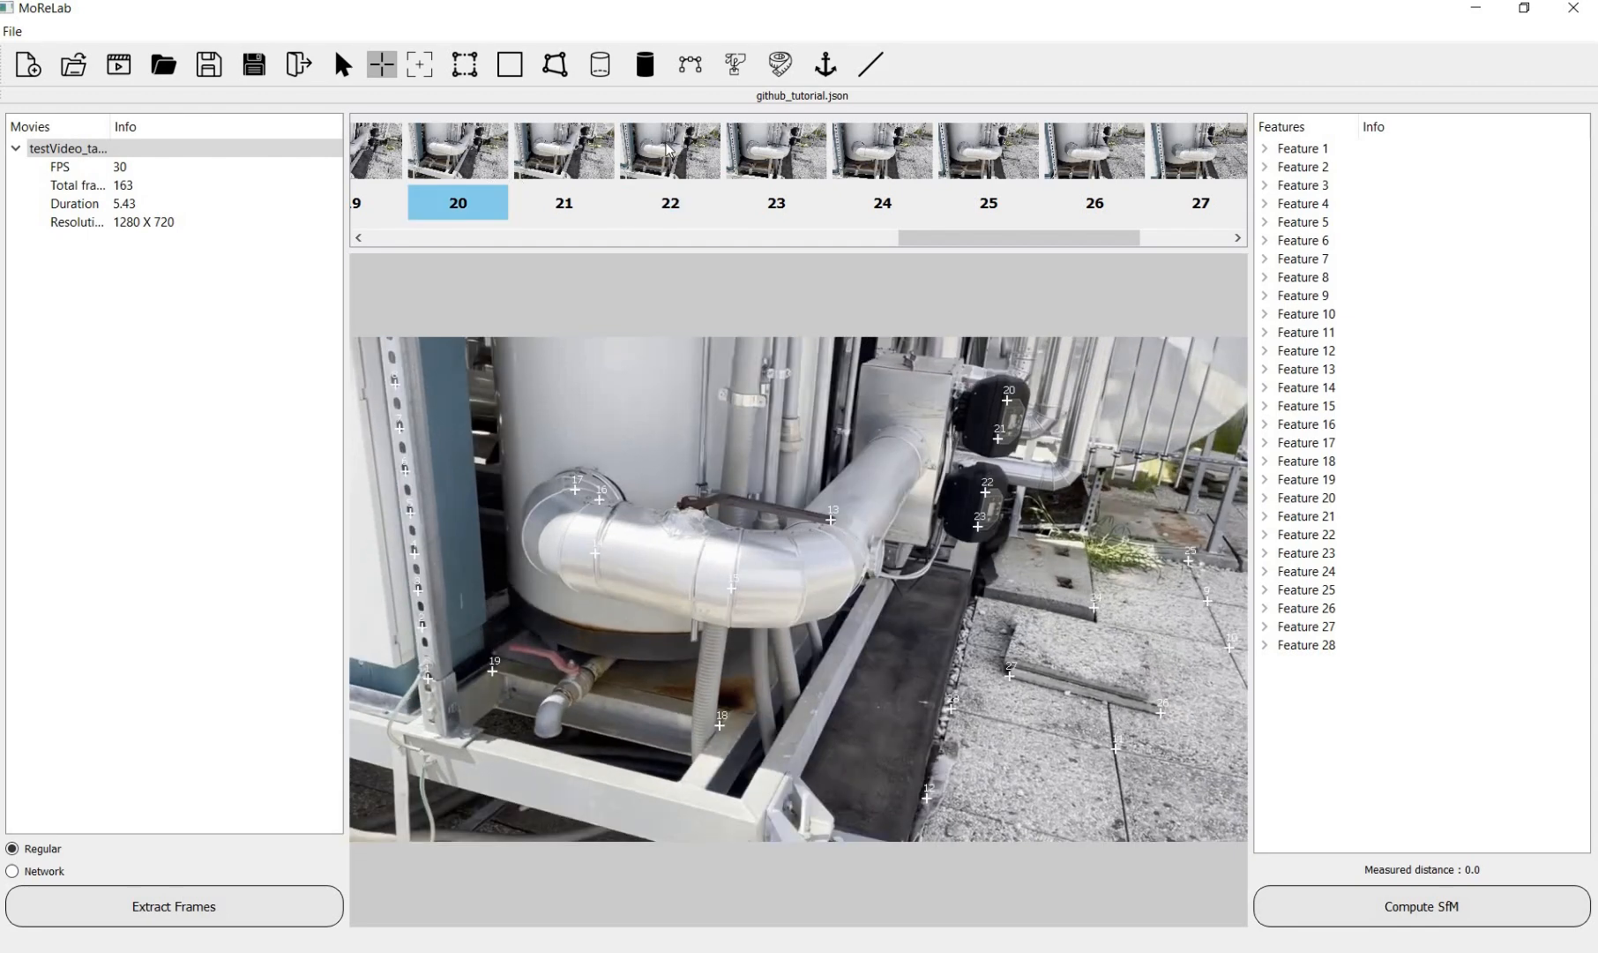
{"action": "key", "text": "Right"}
{"action": "key", "text": "Right"}
{"action": "left_click", "coordinate": [1159, 586]}
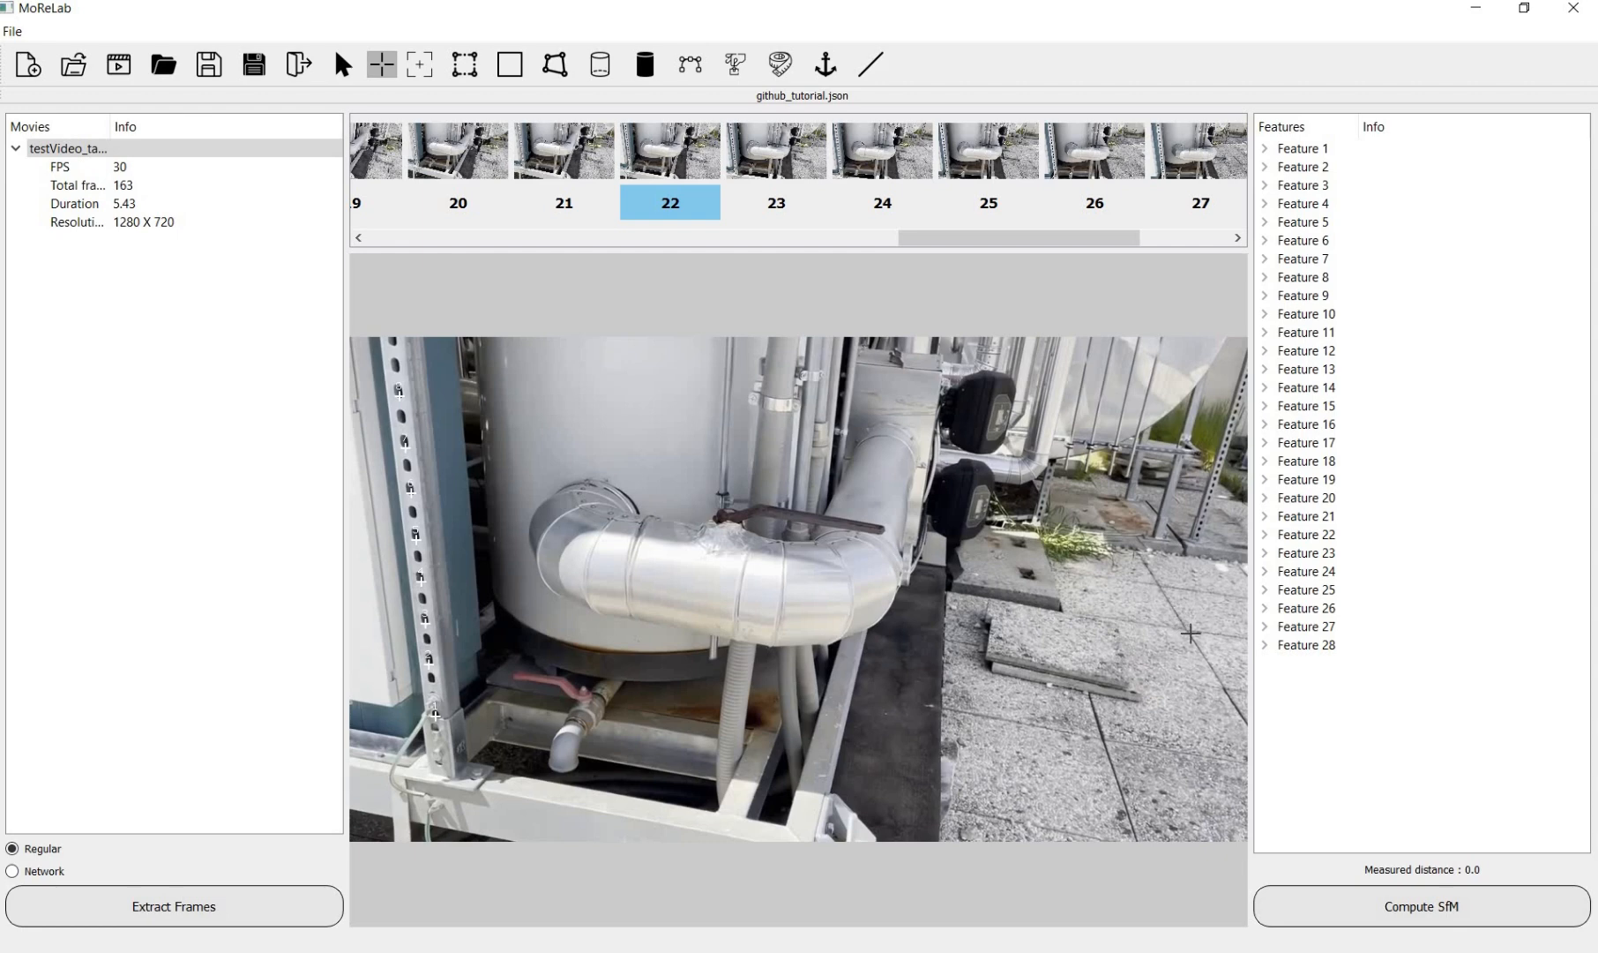
{"action": "left_click", "coordinate": [1023, 629]}
{"action": "key", "text": "Left"}
{"action": "key", "text": "Left"}
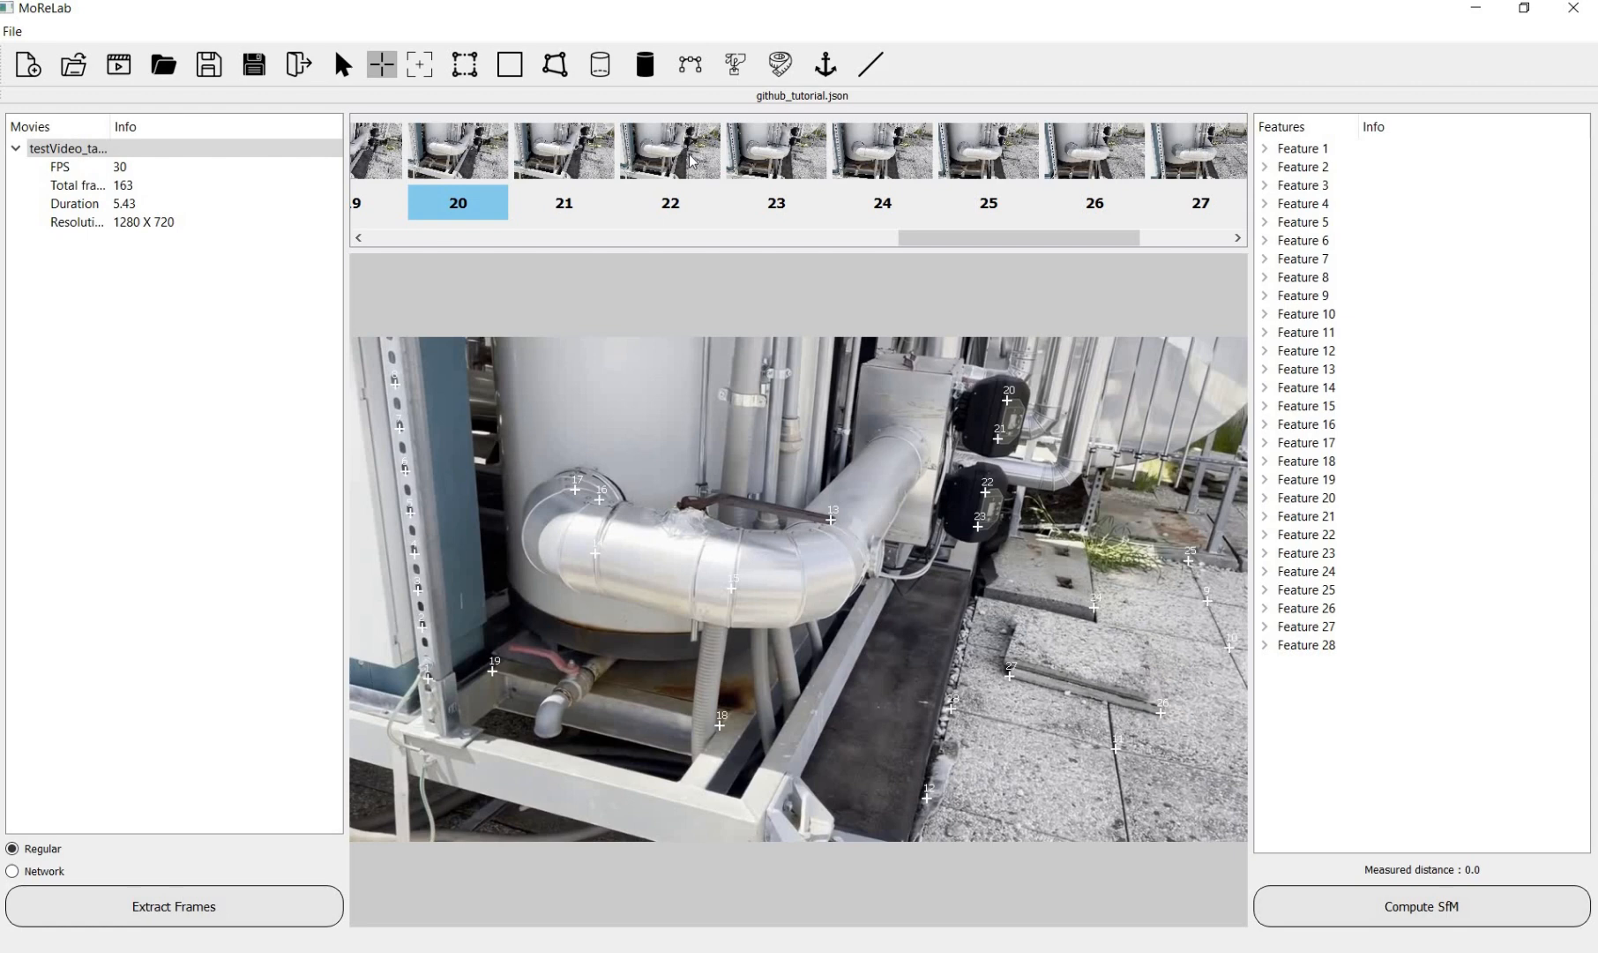
{"action": "key", "text": "Right"}
{"action": "key", "text": "Right"}
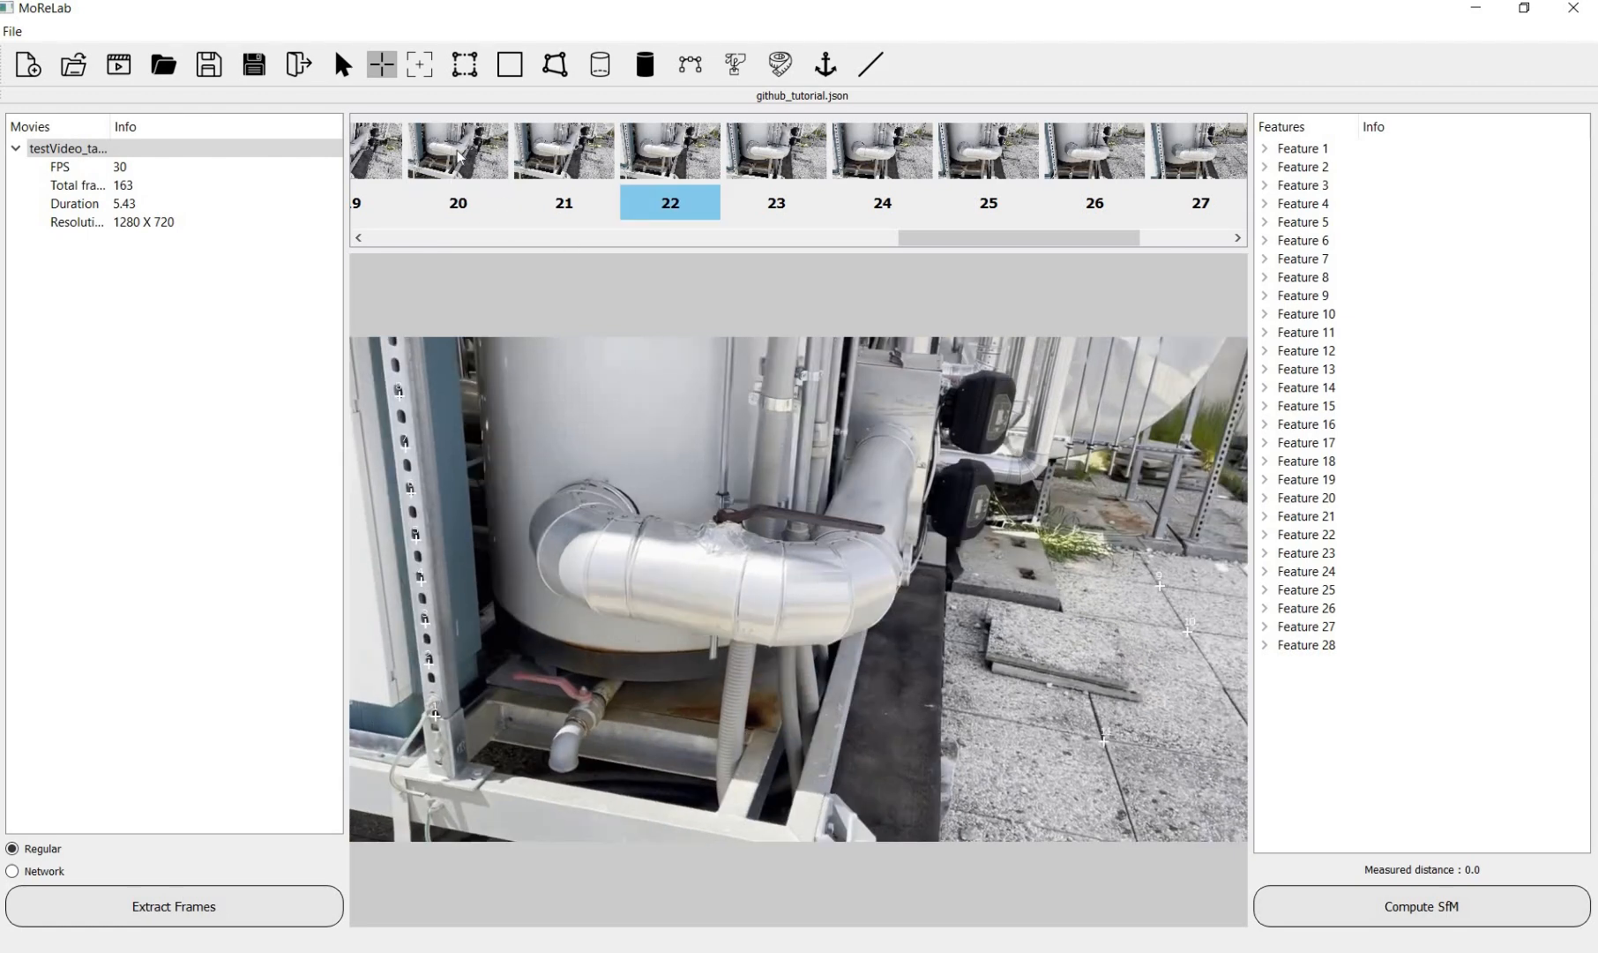
Step: Check feature 12 in frame 20, and mark it in frame 22 at the near end of the dark mat's edge
{"action": "key", "text": "Left"}
{"action": "key", "text": "Left"}
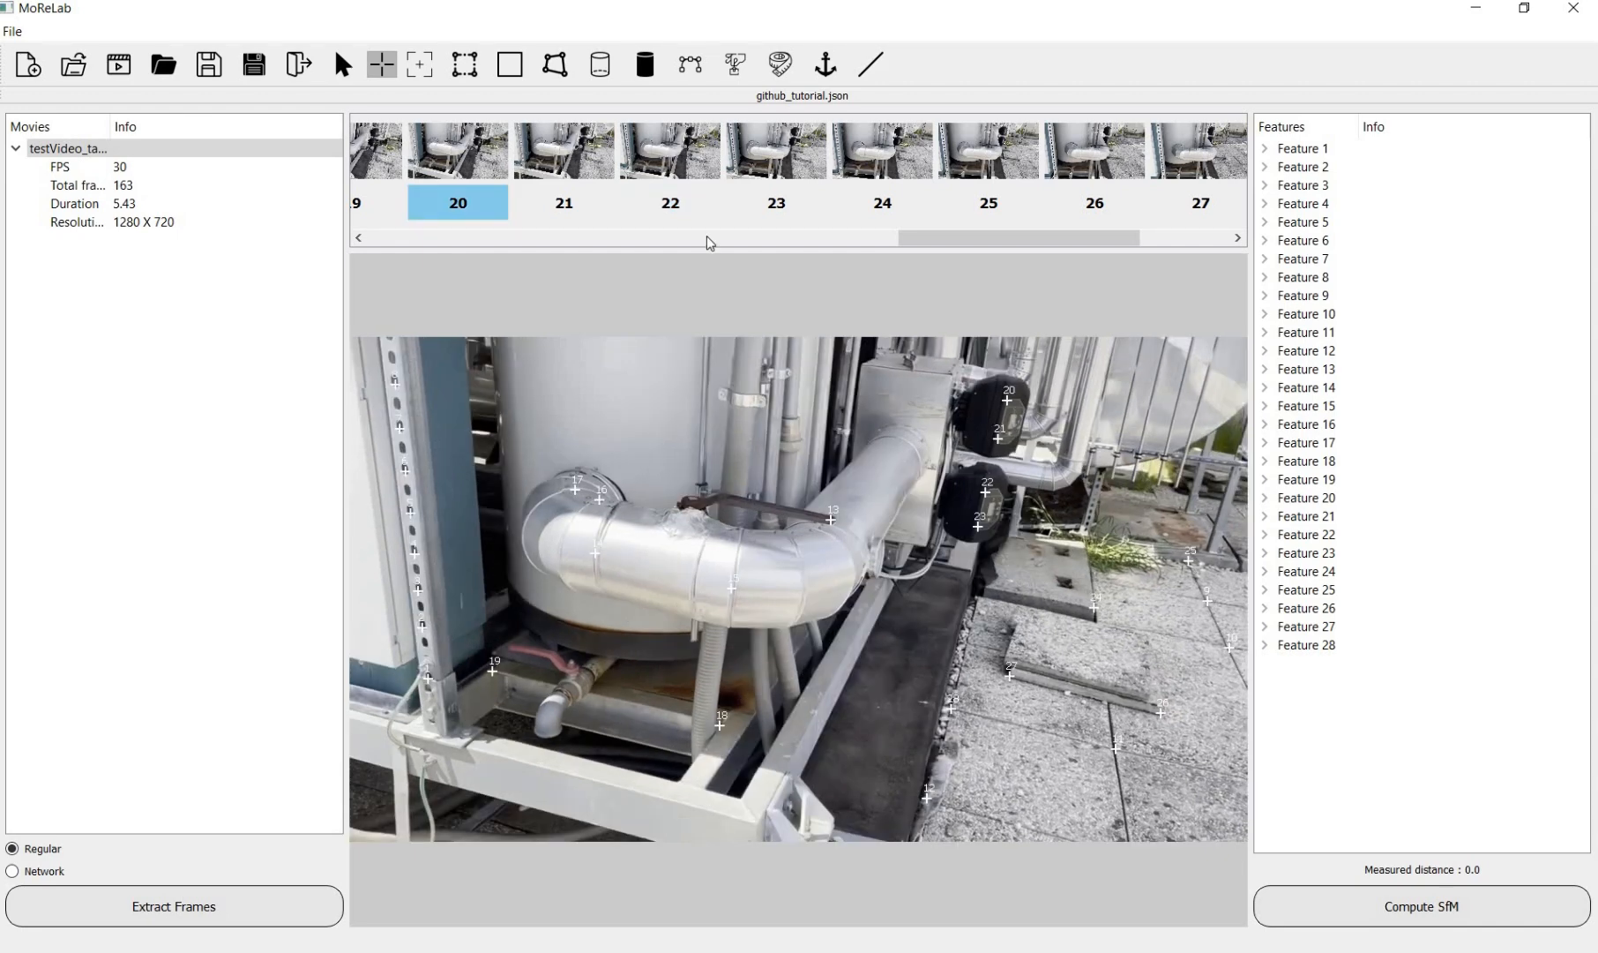
{"action": "key", "text": "Right"}
{"action": "key", "text": "Right"}
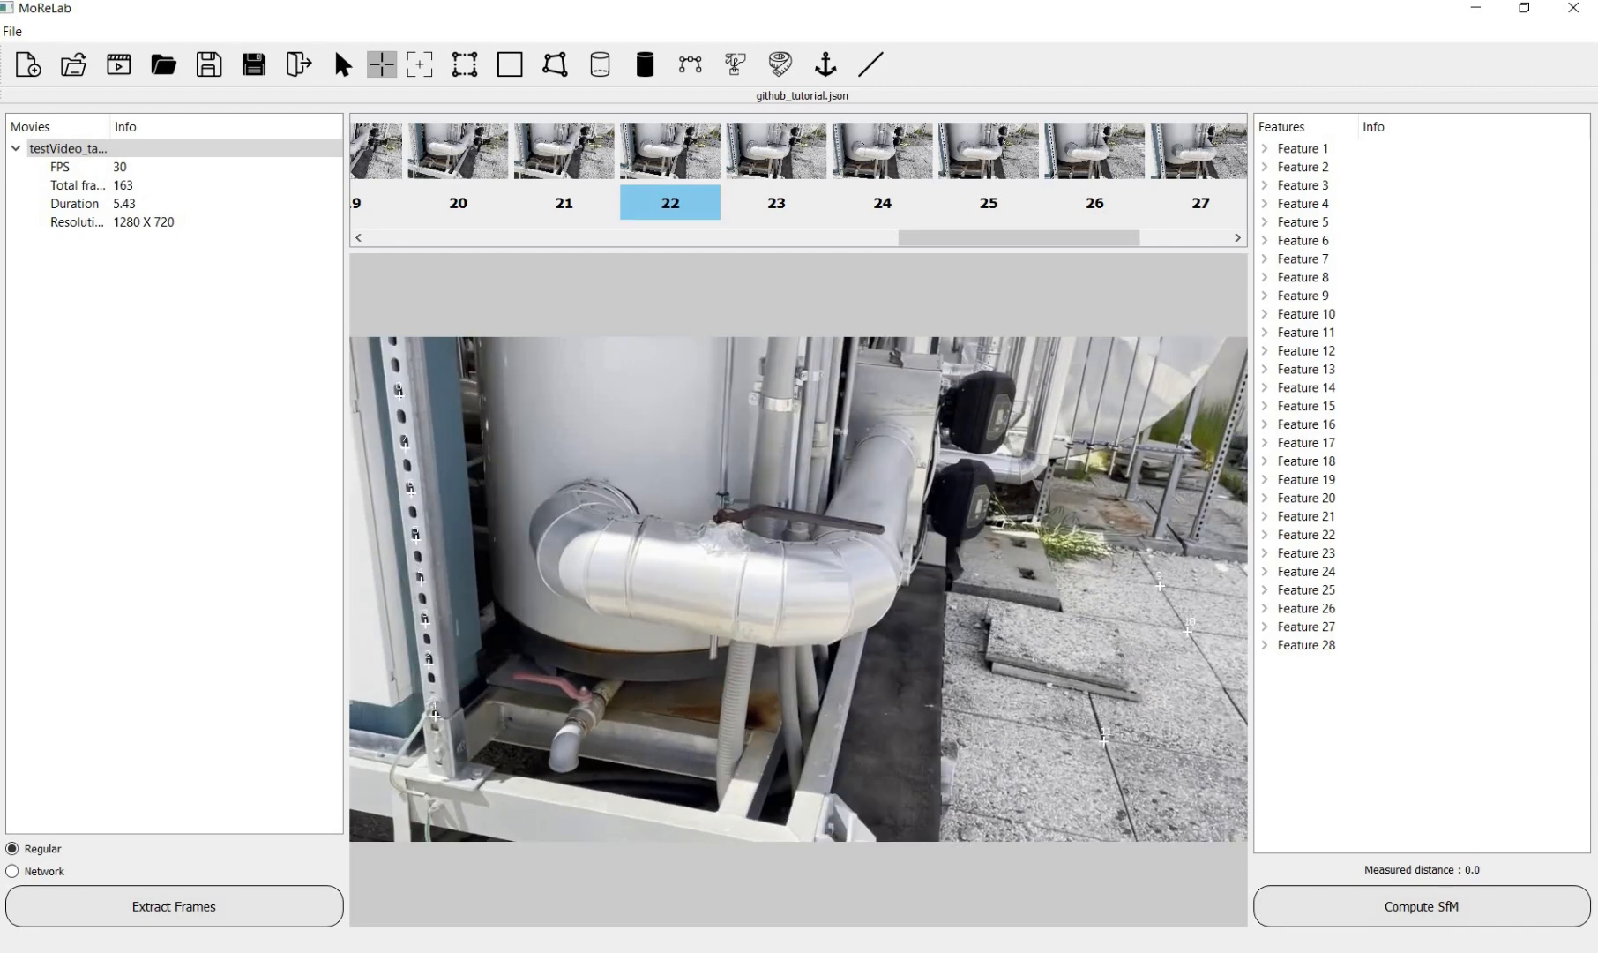
{"action": "left_click", "coordinate": [941, 803]}
Step: Check feature 13 in frame 20, and mark it in frame 22 at the lever handle's tip
{"action": "key", "text": "Left"}
{"action": "key", "text": "Left"}
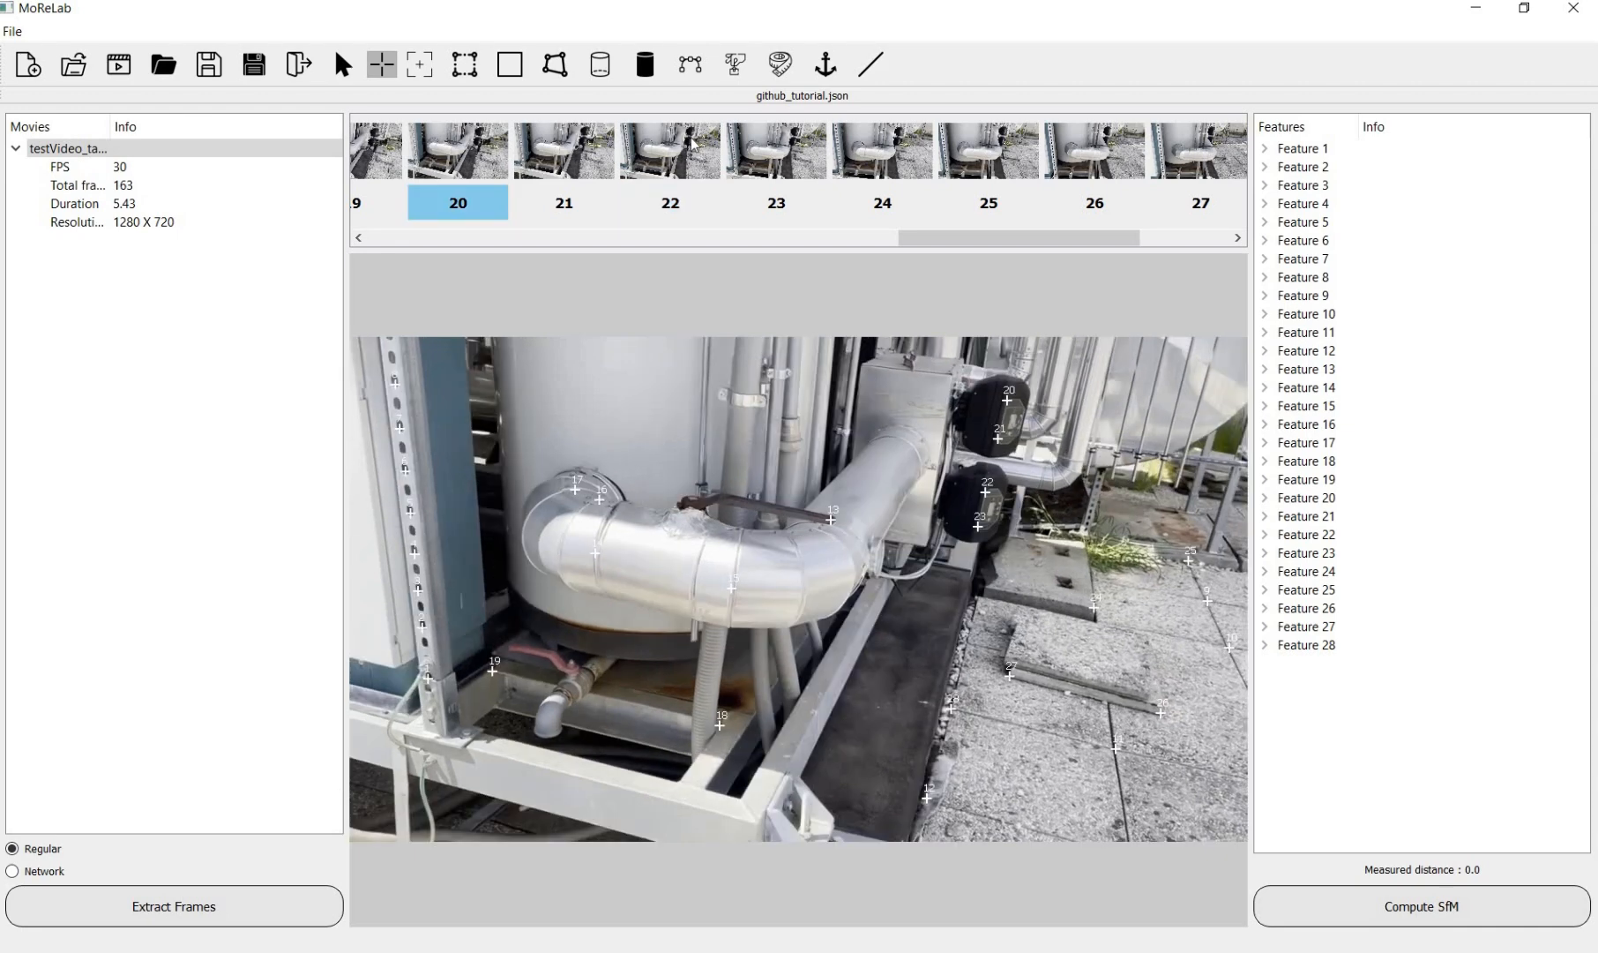
{"action": "key", "text": "Right"}
{"action": "key", "text": "Right"}
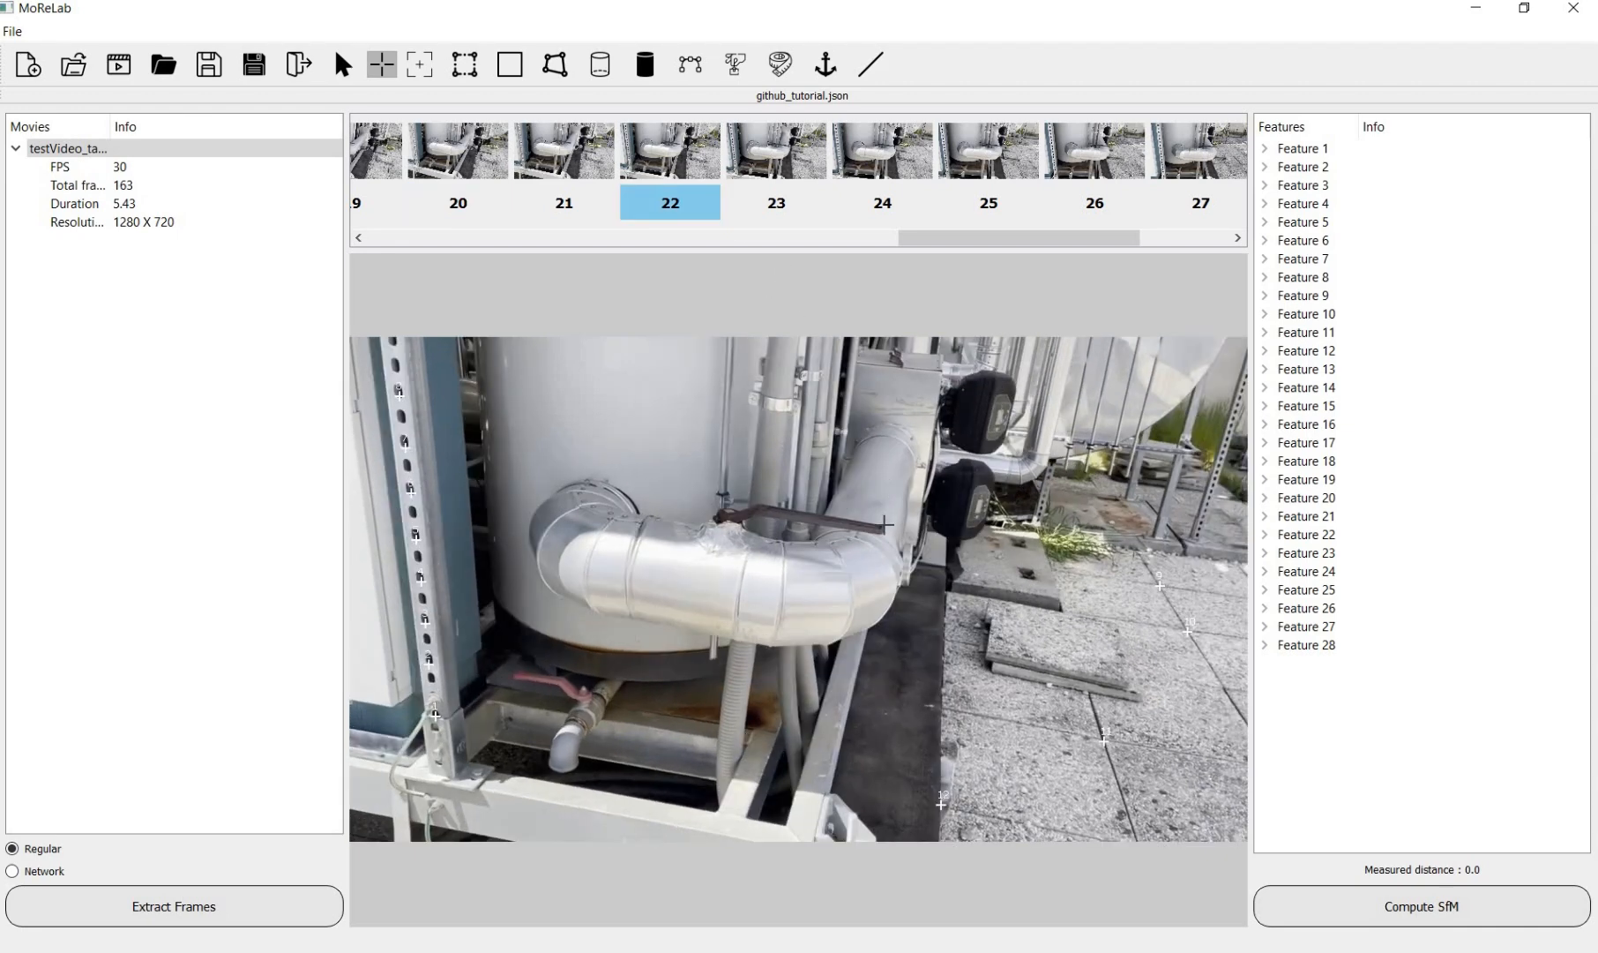
{"action": "left_click", "coordinate": [883, 527]}
Step: Match features 14 to 17 from frame 20 in frame 22, on the silver pipe's seams and near the tank flange
{"action": "key", "text": "Left"}
{"action": "key", "text": "Left"}
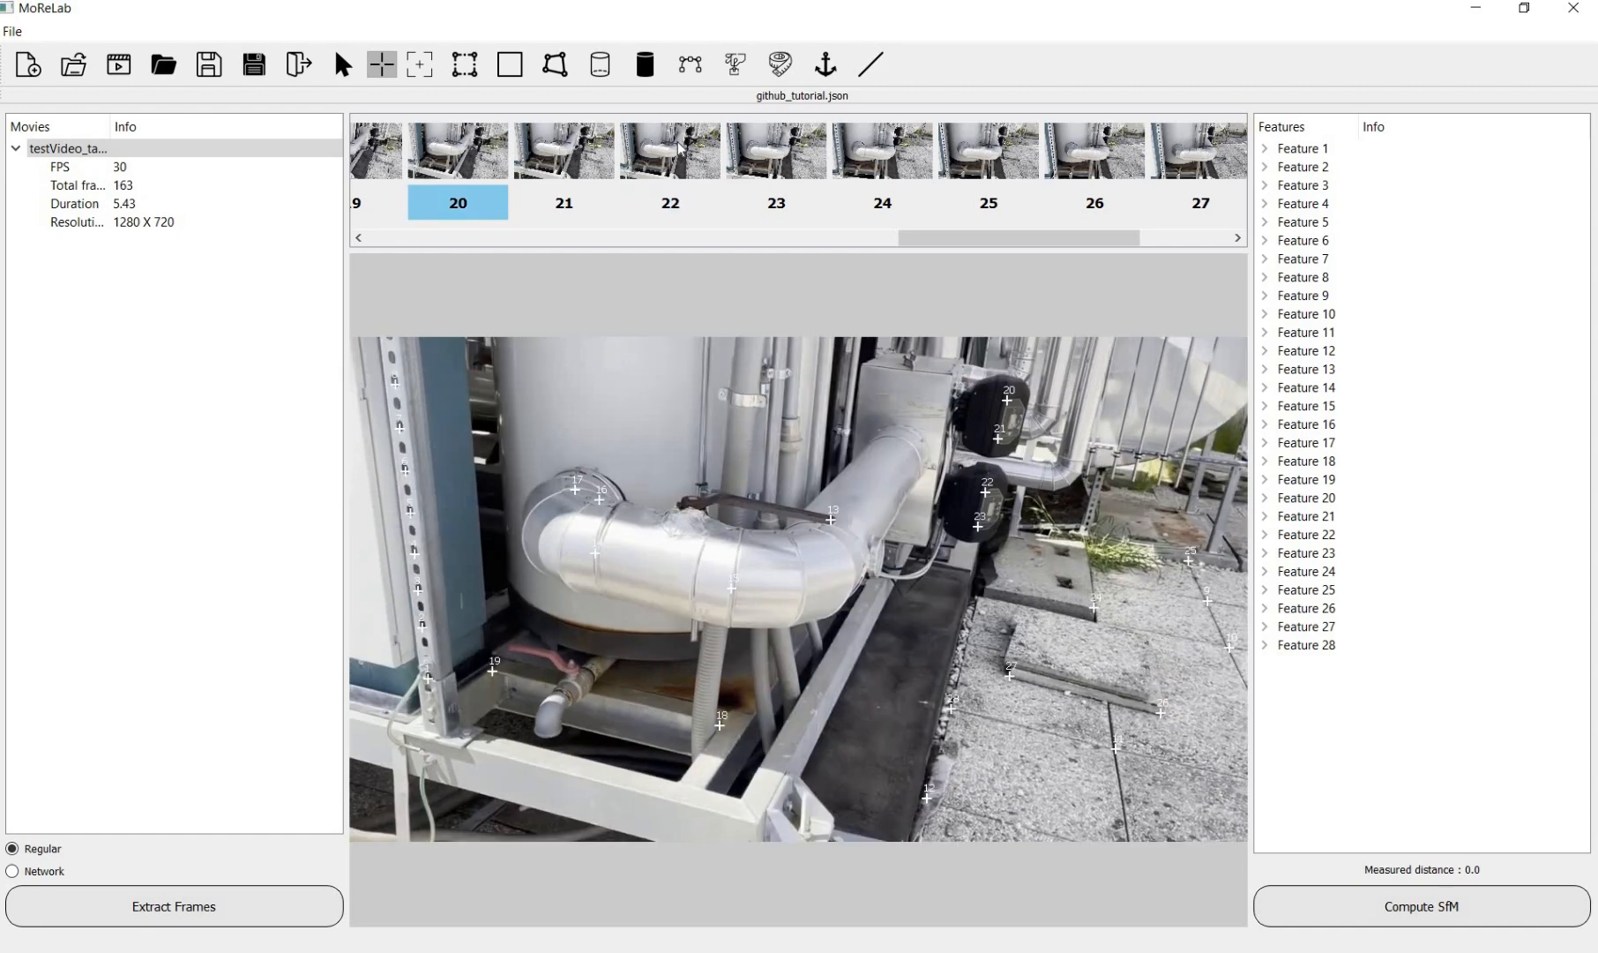
{"action": "key", "text": "Right"}
{"action": "key", "text": "Right"}
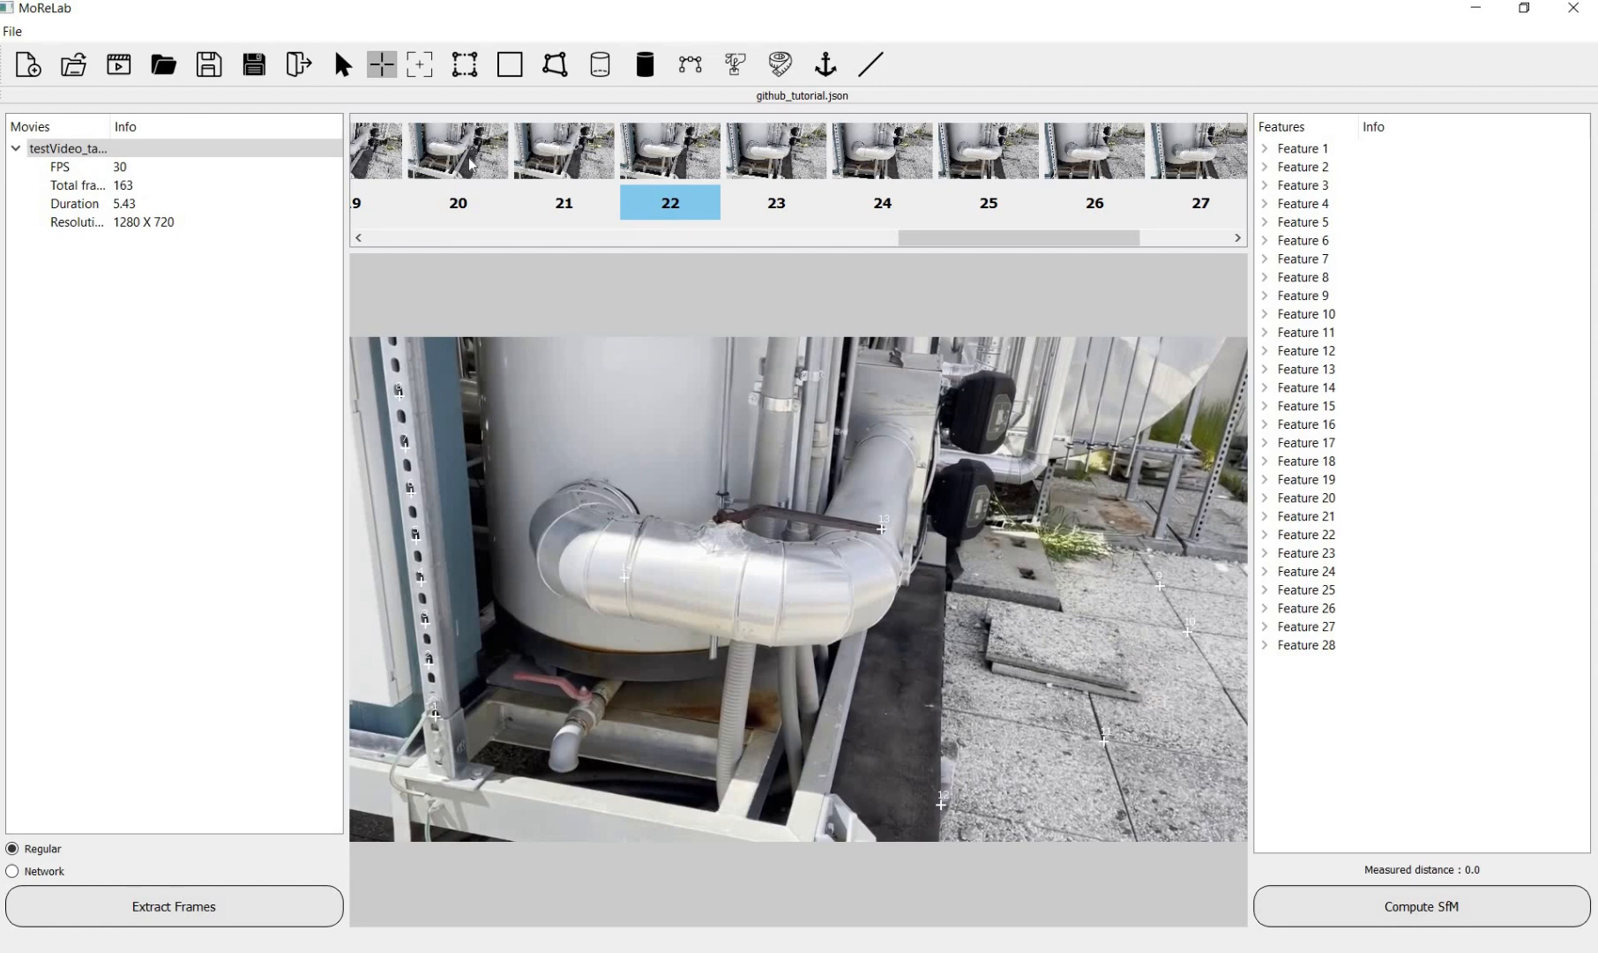
{"action": "key", "text": "Left"}
{"action": "key", "text": "Left"}
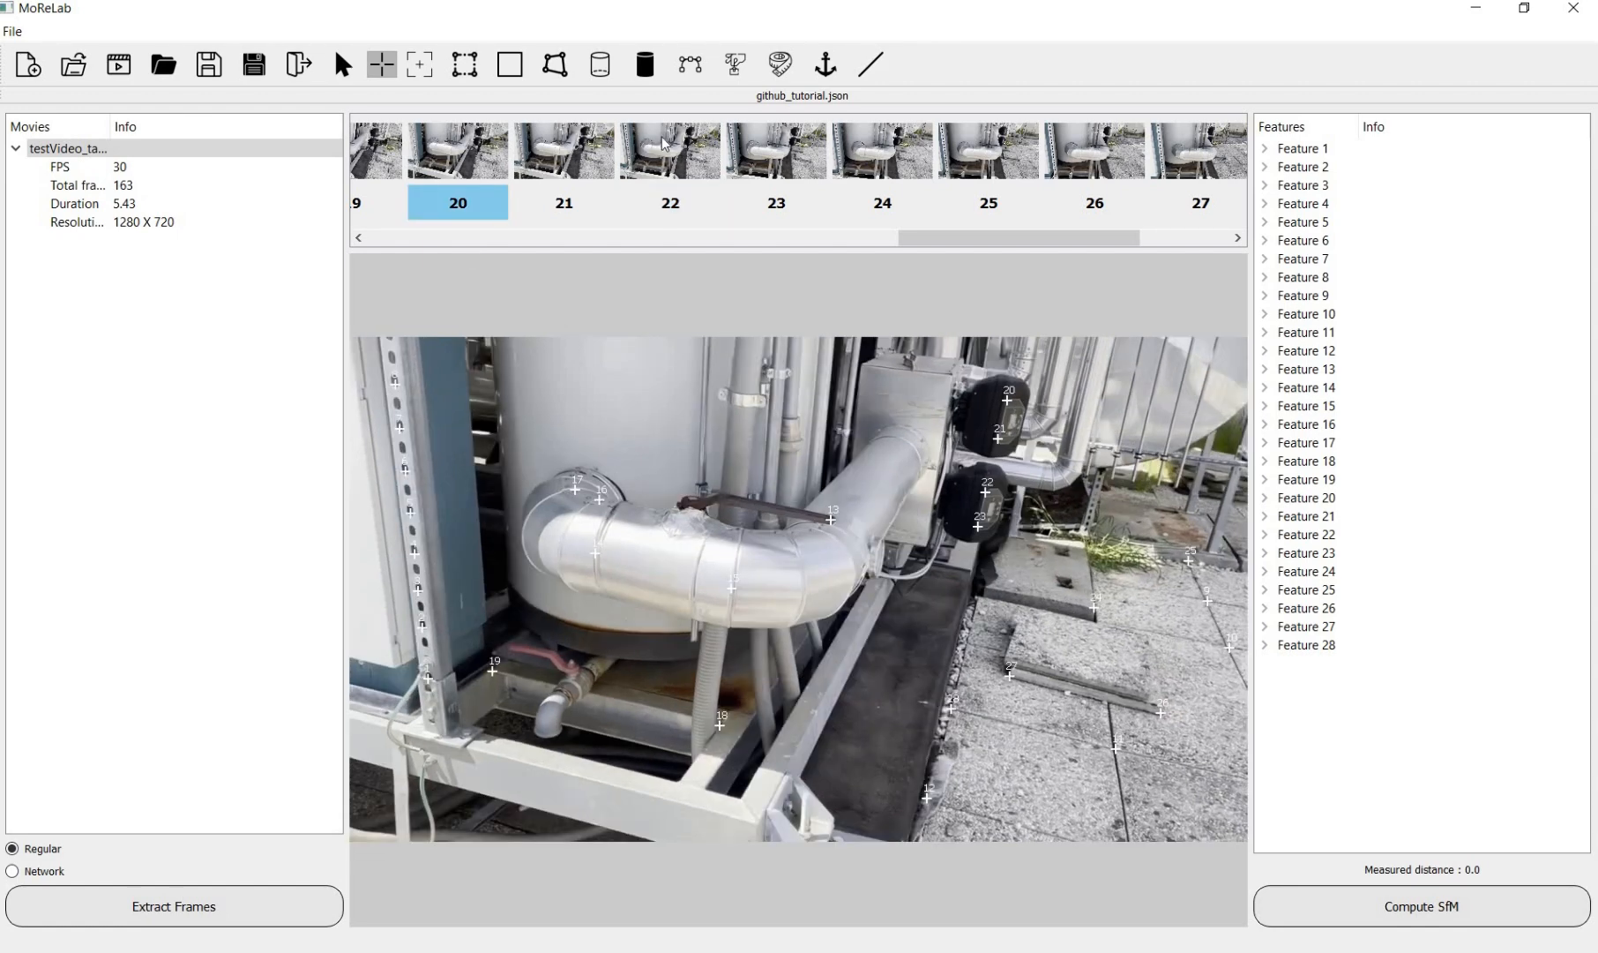
{"action": "key", "text": "Right"}
{"action": "key", "text": "Right"}
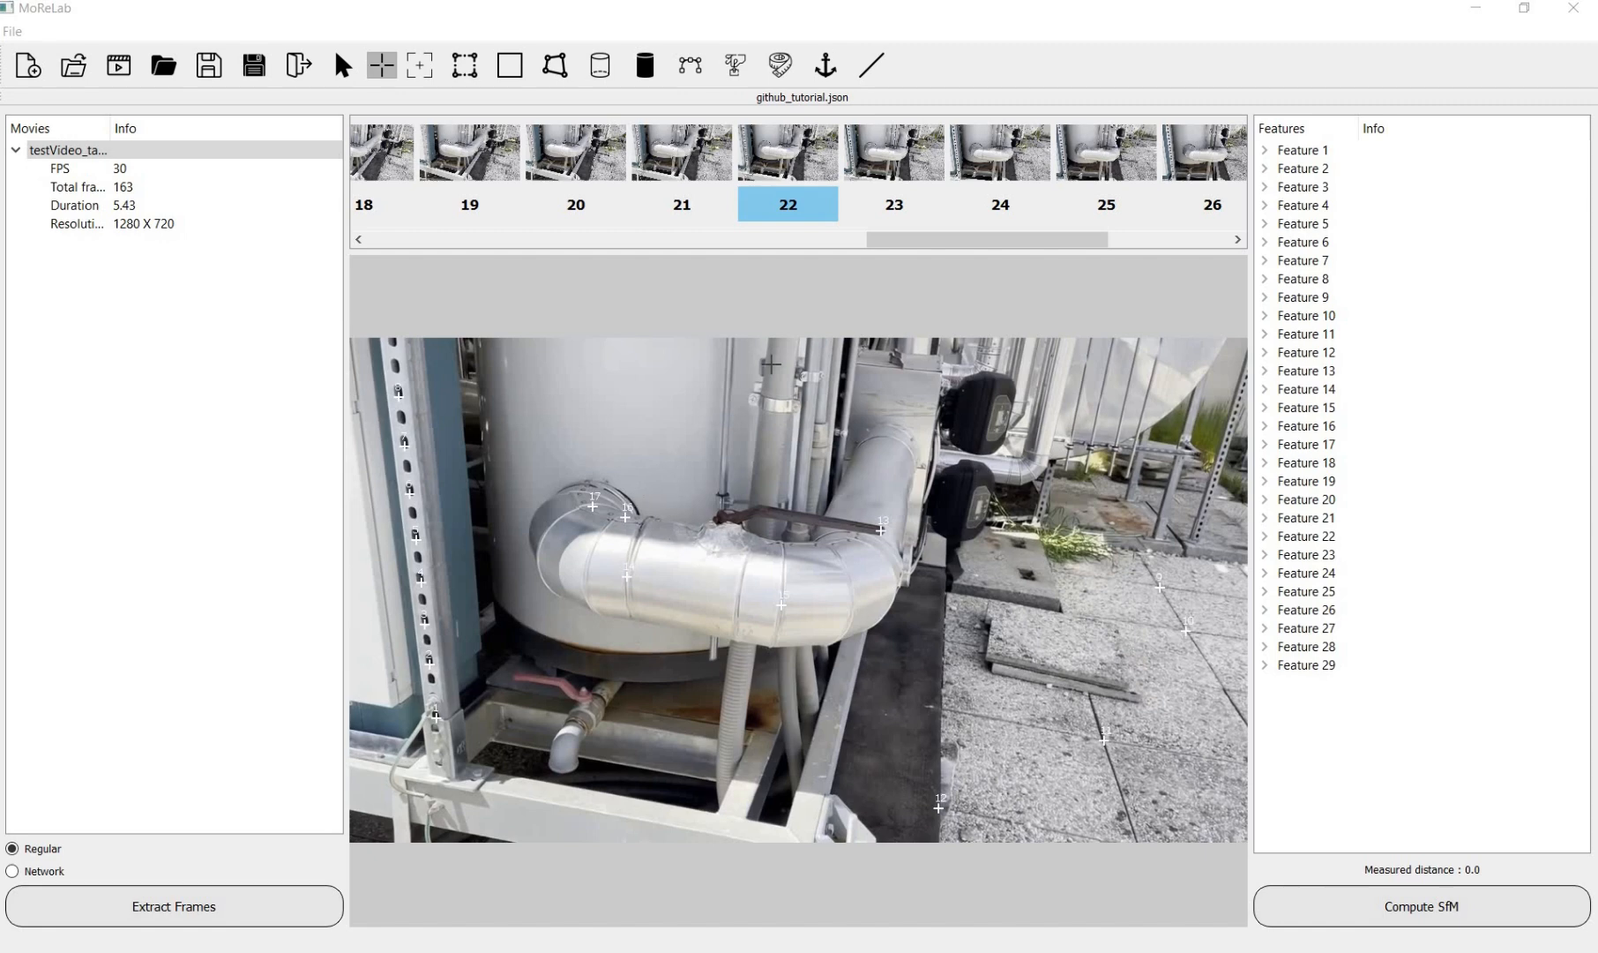
Step: Turn on epipolar lines, and use feature 18's line from frame 20 to mark it in frame 22 beside the ribbed hose
{"action": "left_click", "coordinate": [876, 70]}
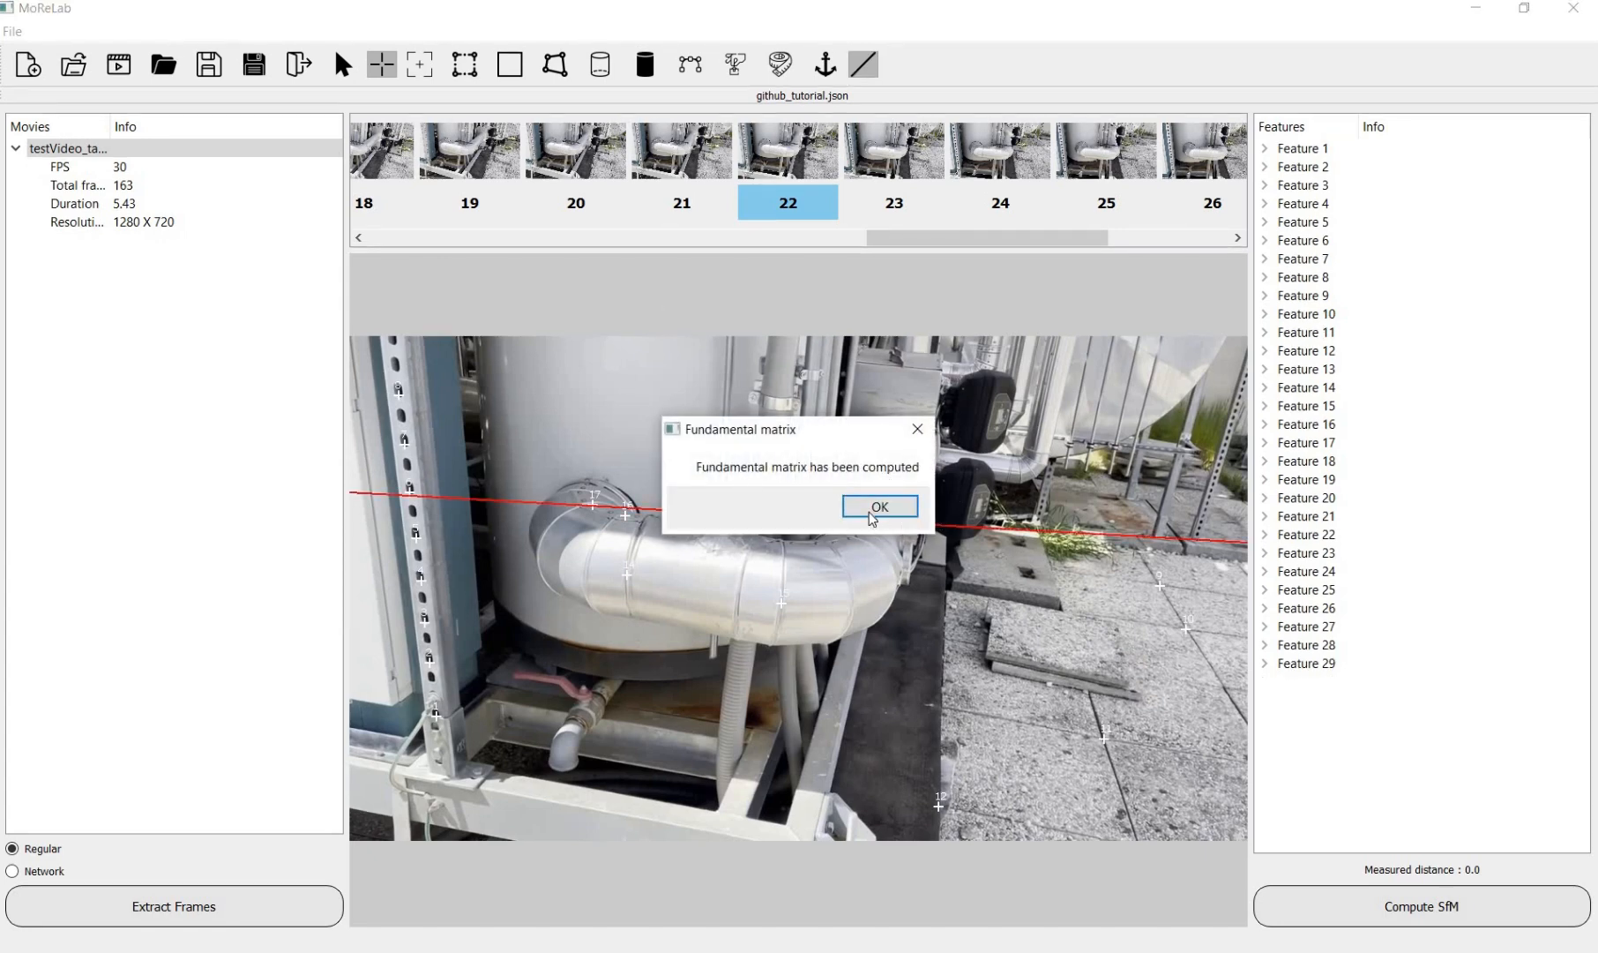
{"action": "key", "text": "Return"}
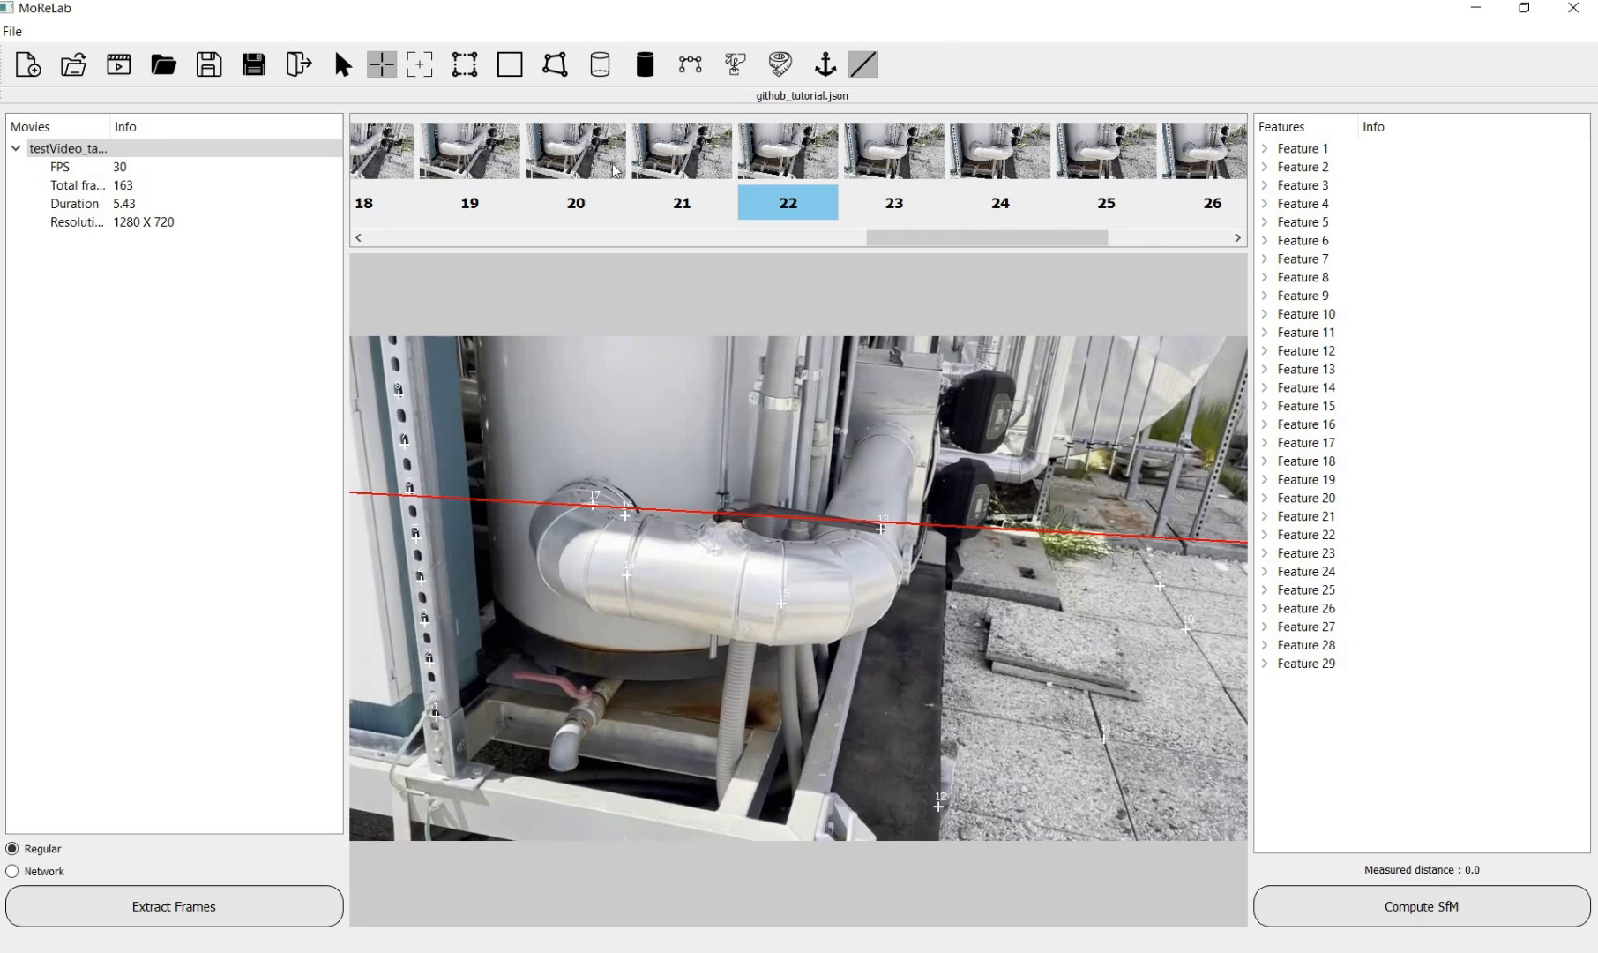
{"action": "left_click", "coordinate": [597, 202]}
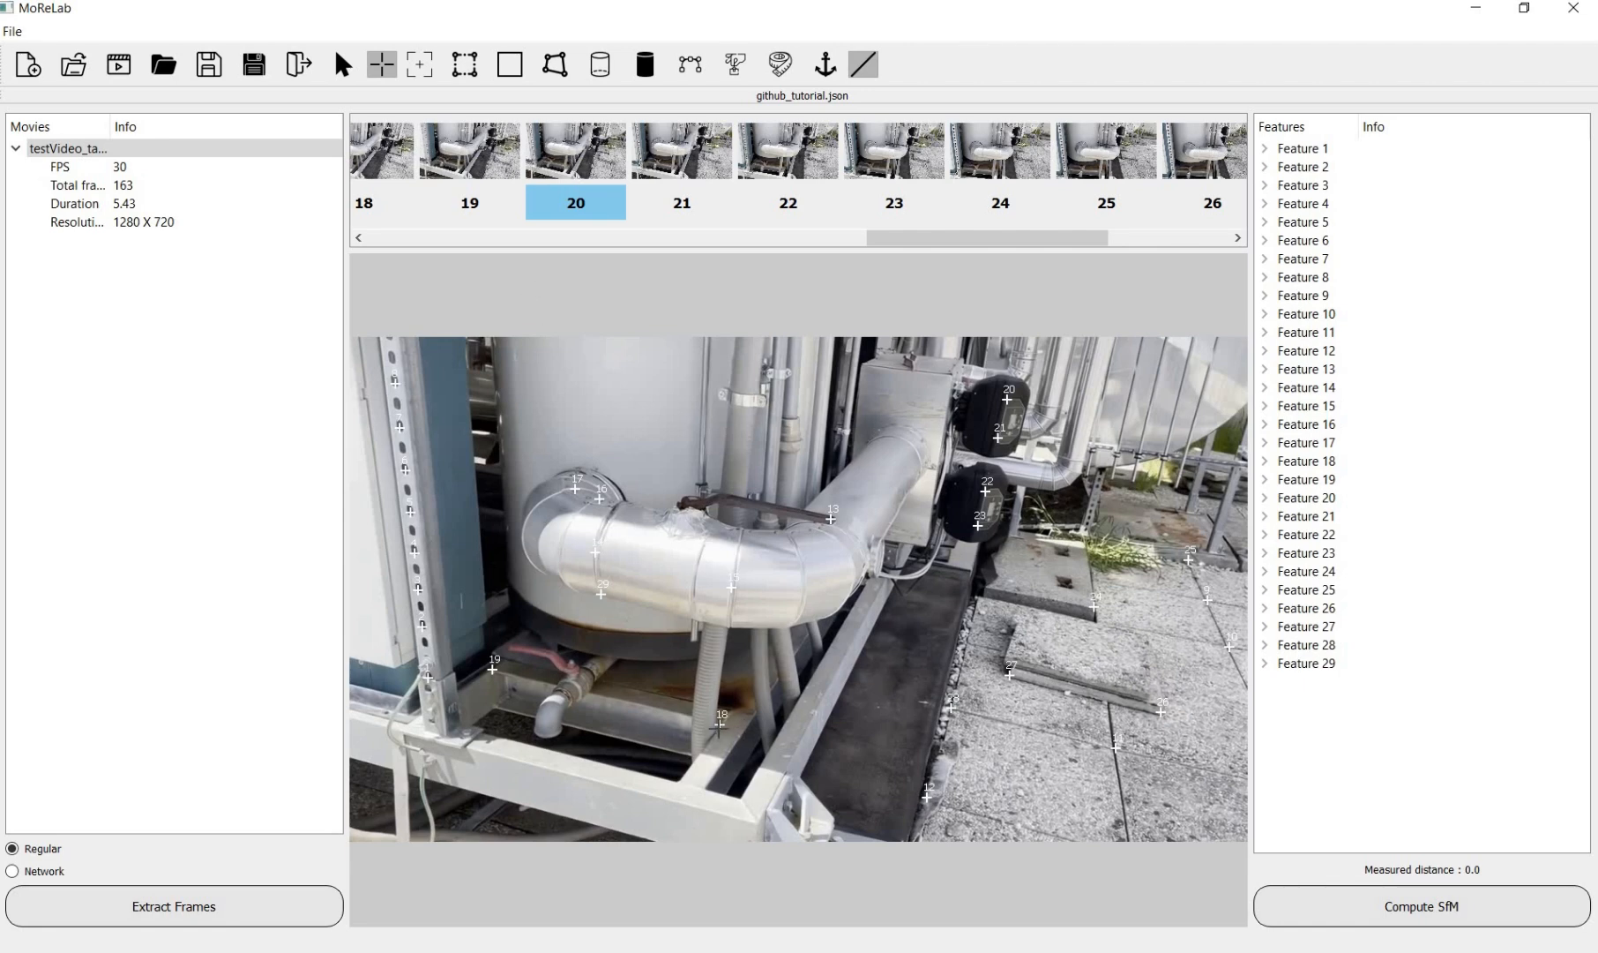
{"action": "left_click", "coordinate": [719, 724]}
{"action": "left_click", "coordinate": [791, 170]}
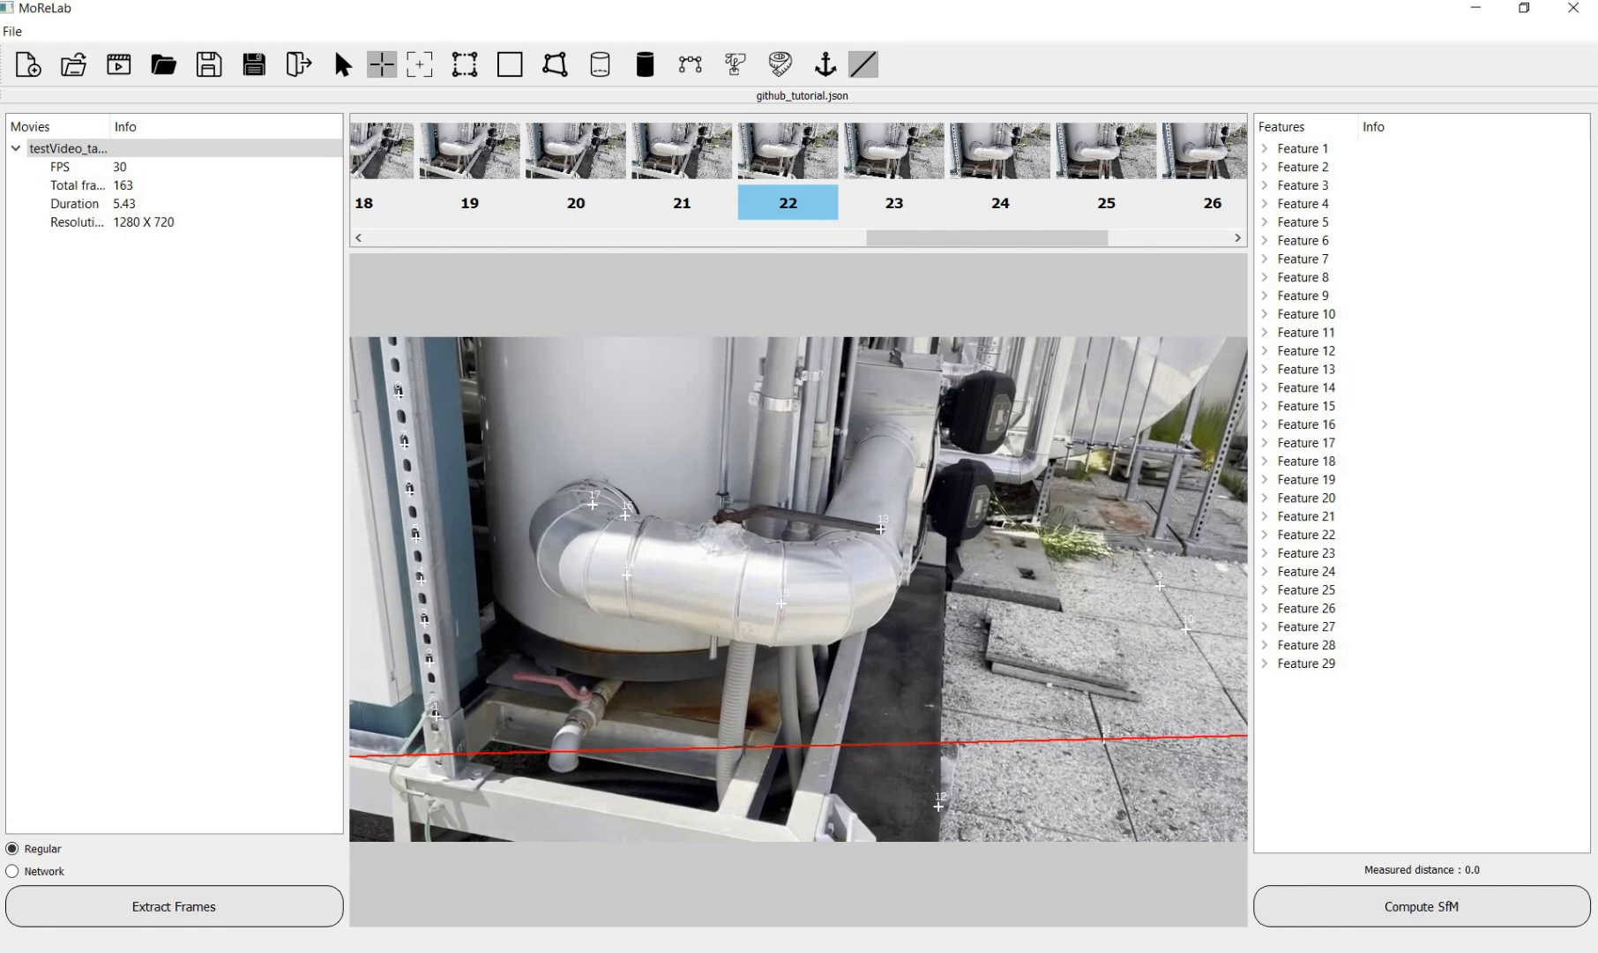
{"action": "left_click", "coordinate": [746, 786]}
Step: Mark feature 19 in frame 22 on the base frame near the red-handled valve using its epipolar line, and turn the lines off
{"action": "left_click", "coordinate": [584, 170]}
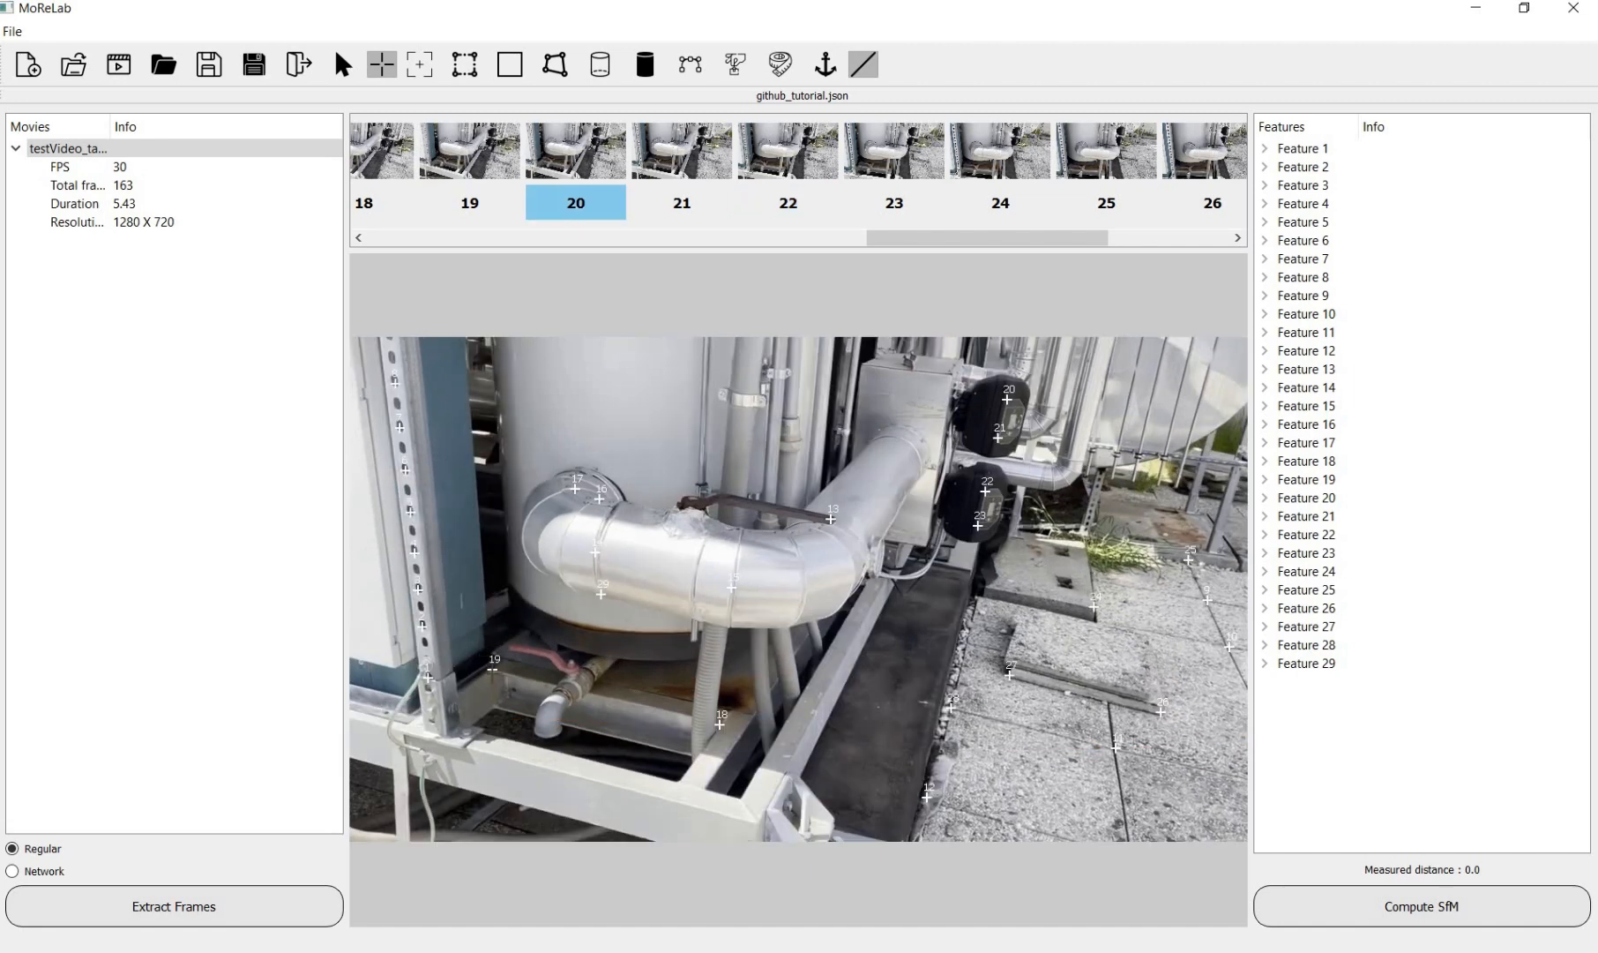
{"action": "left_click", "coordinate": [493, 668]}
{"action": "left_click", "coordinate": [788, 161]}
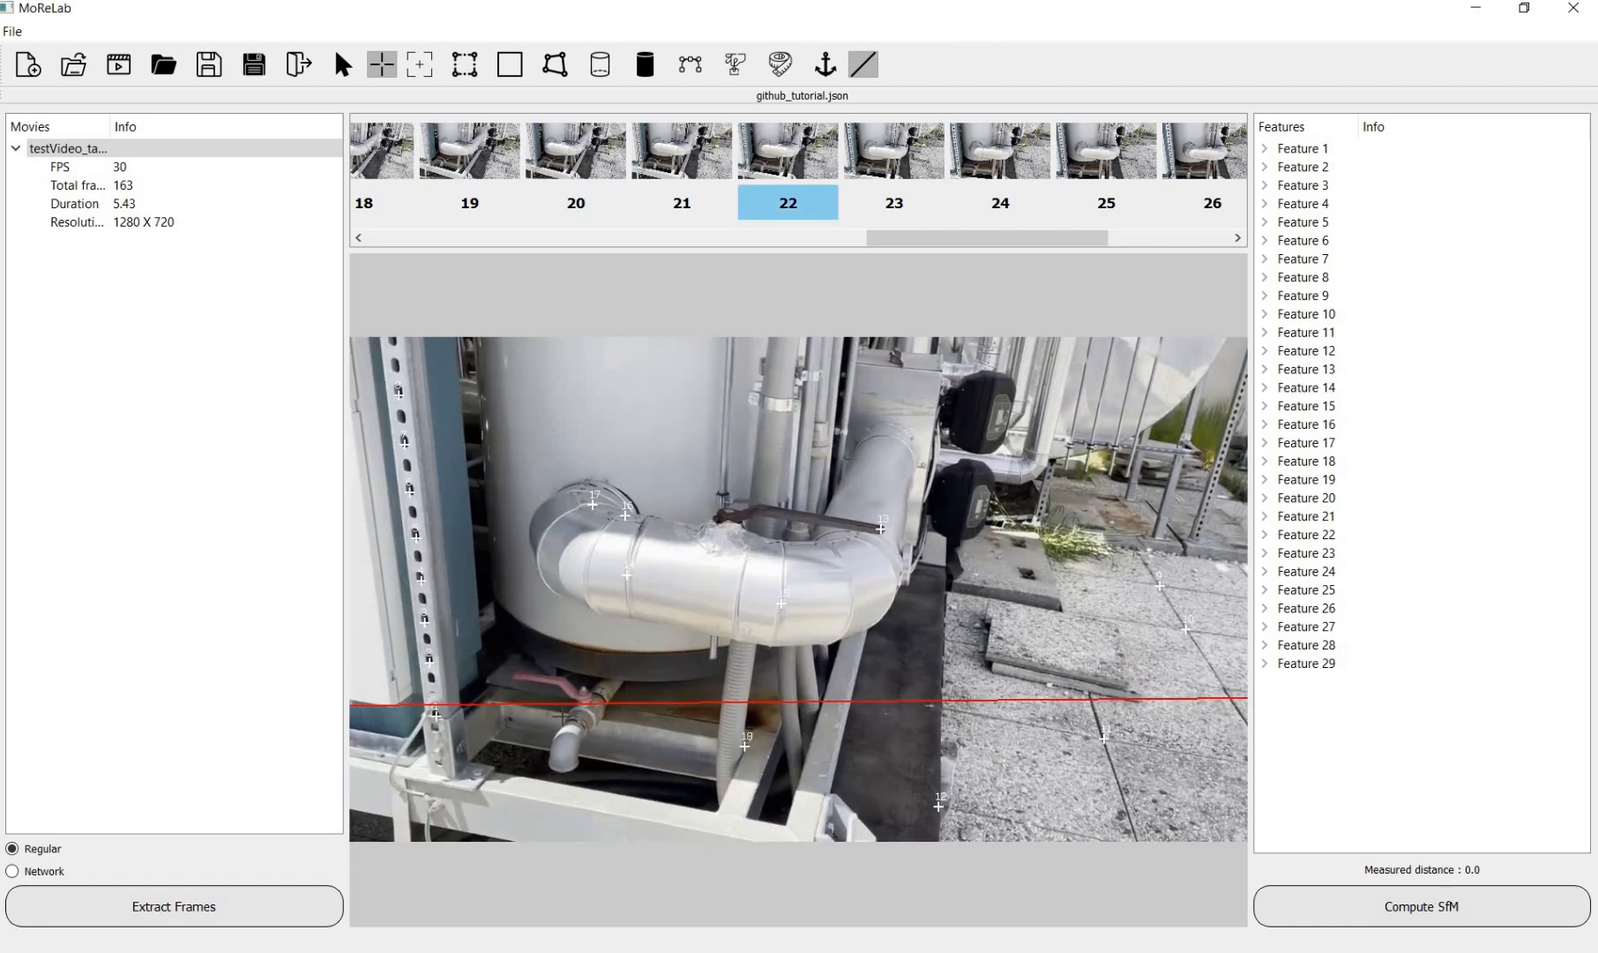
{"action": "left_click", "coordinate": [487, 703]}
{"action": "left_click", "coordinate": [860, 67]}
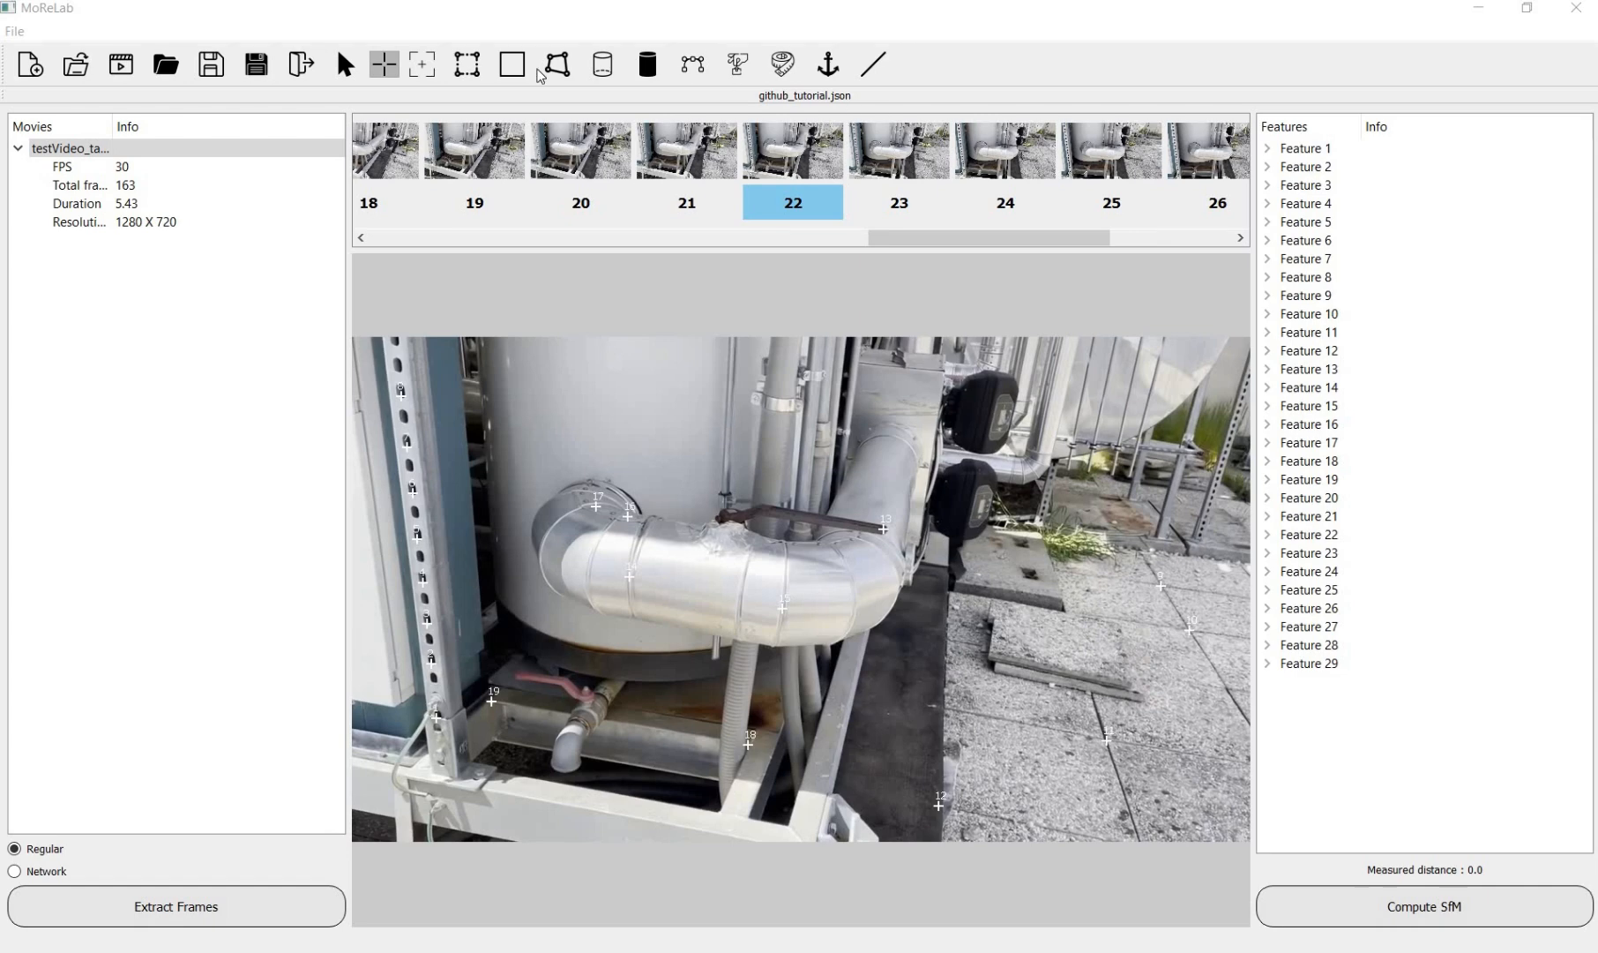
Step: Mark three features on the paving joints in frame 25, and reset that frame to clear them
{"action": "left_click", "coordinate": [425, 75]}
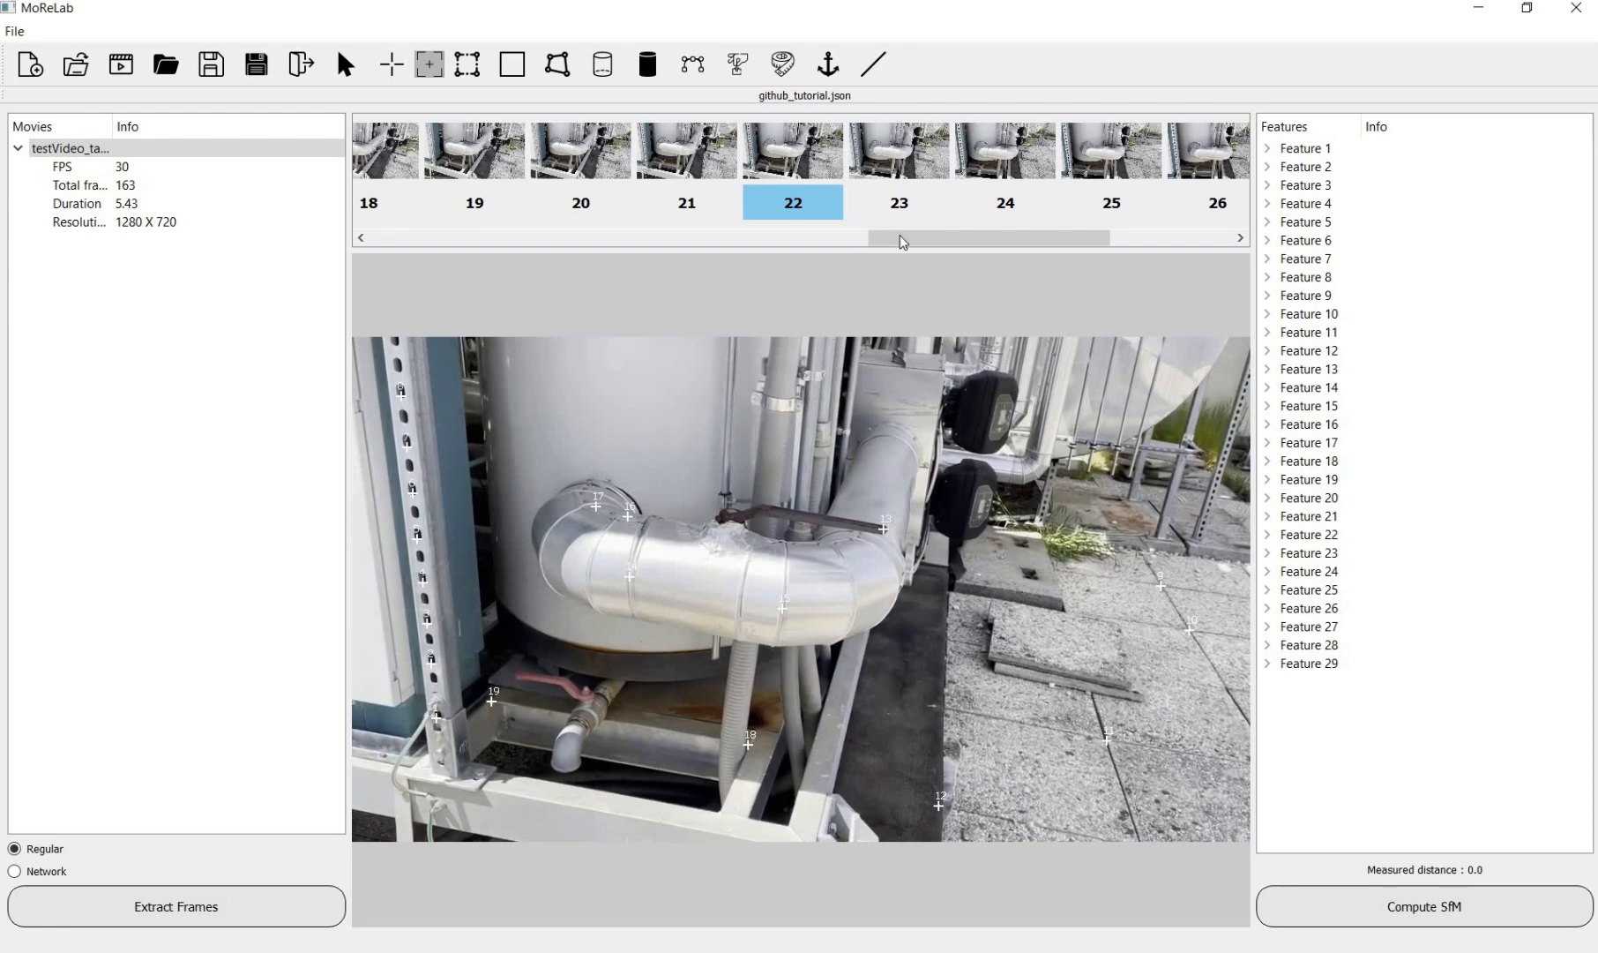
{"action": "scroll", "coordinate": [957, 154], "scroll_direction": "down", "scroll_amount": 2}
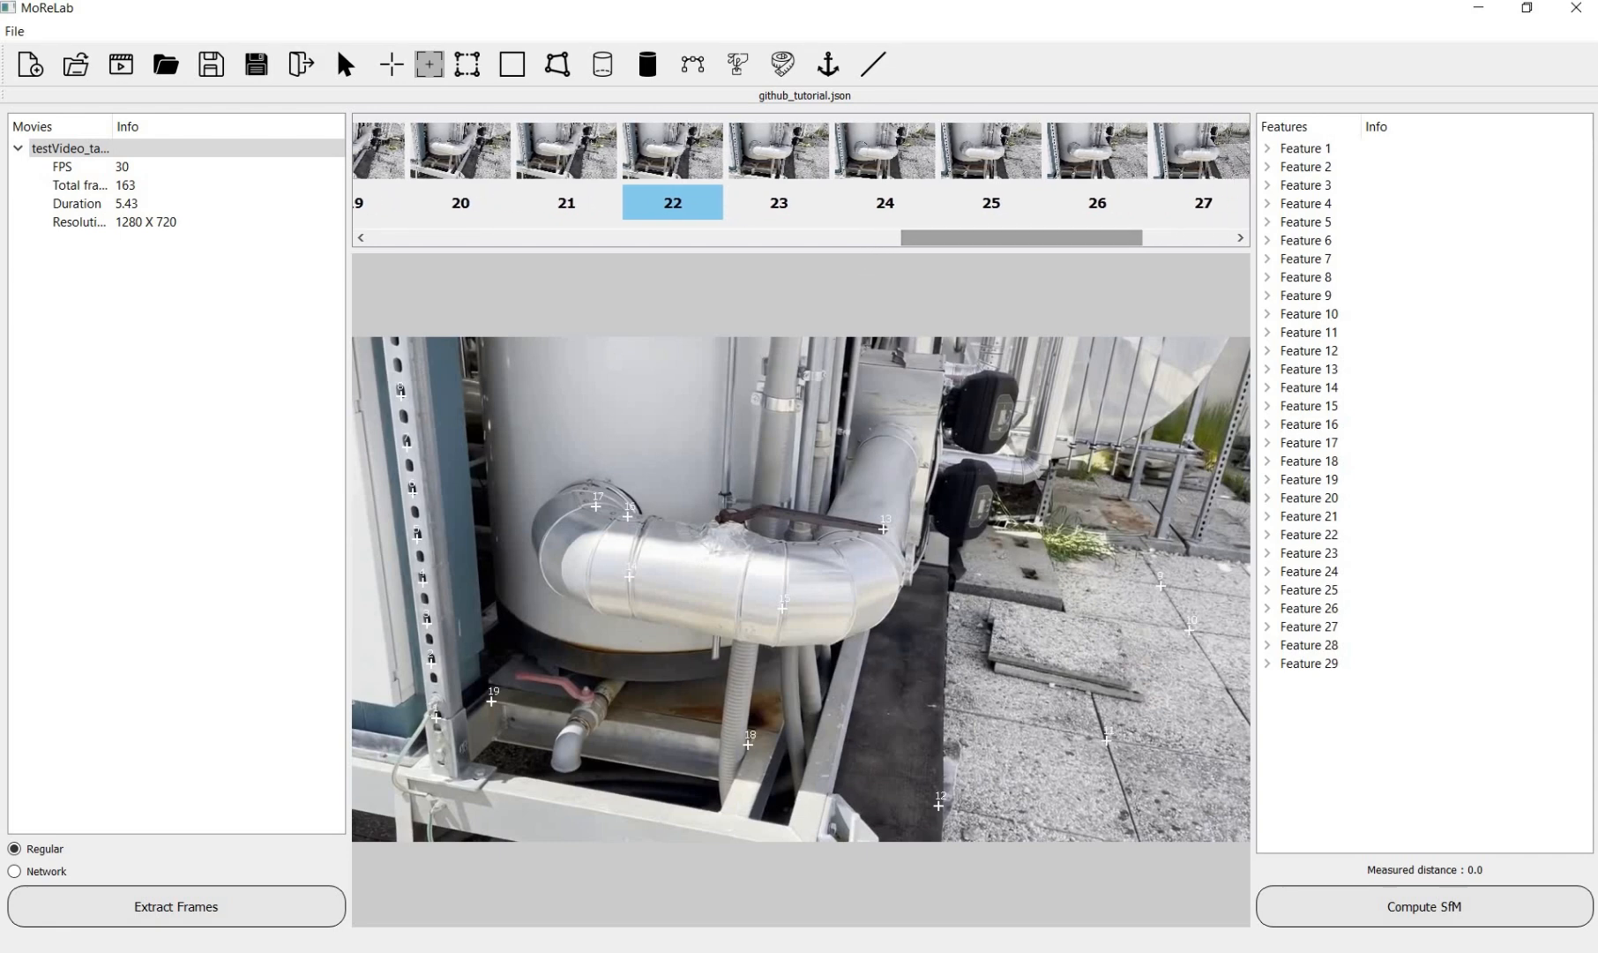
{"action": "left_click", "coordinate": [979, 159]}
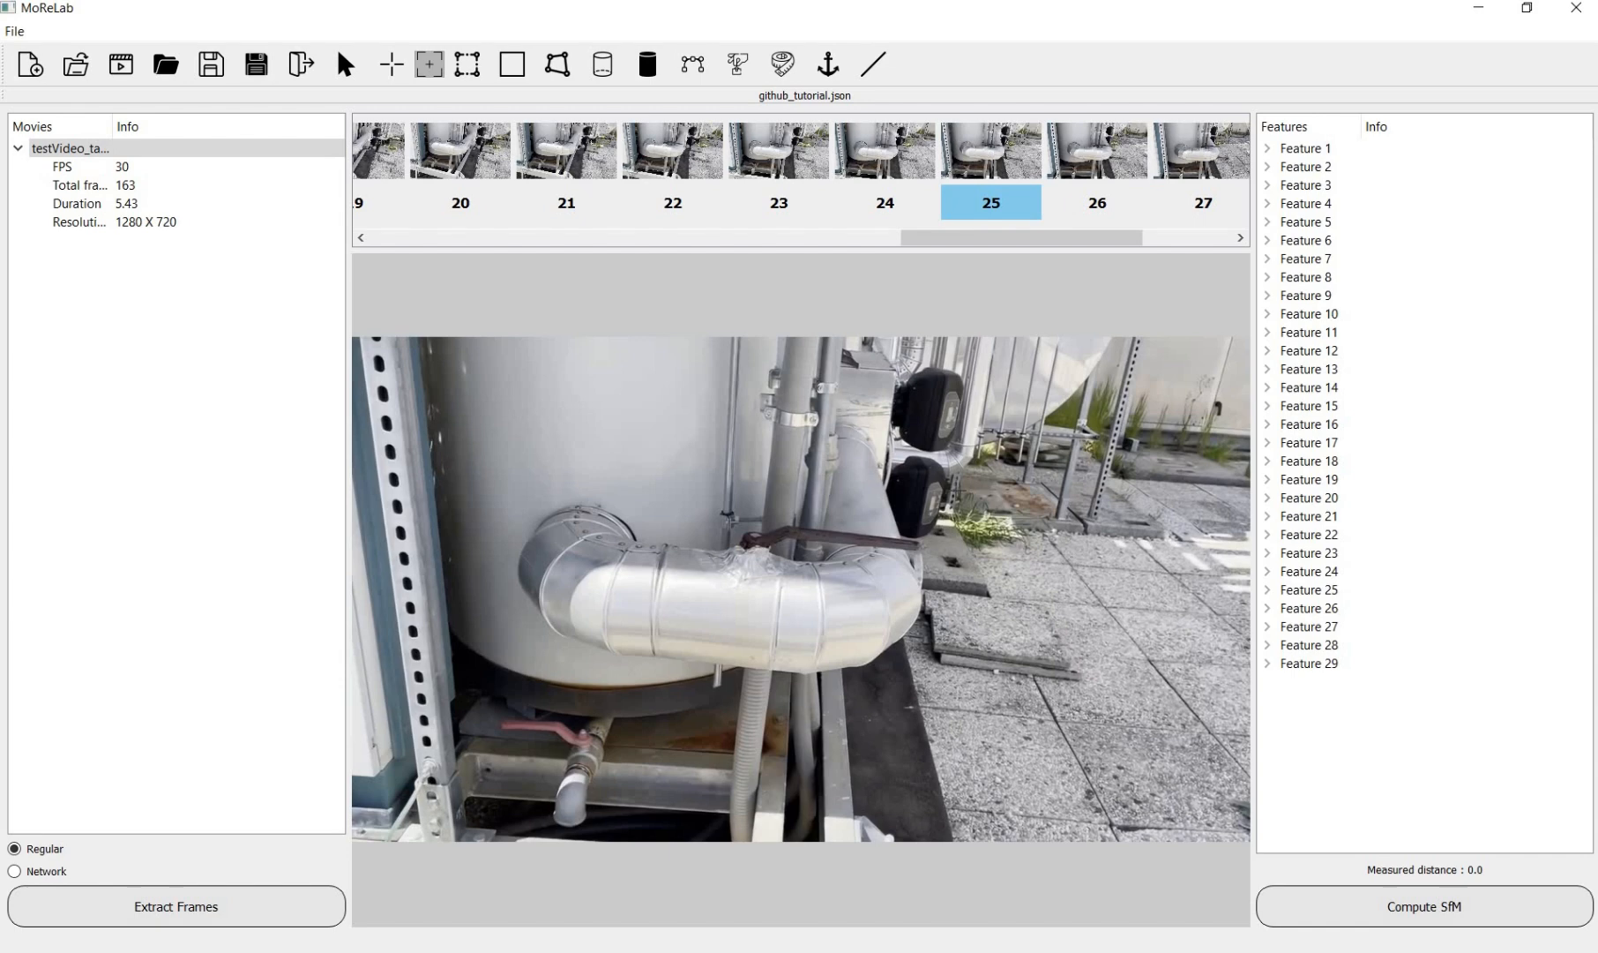
{"action": "left_click", "coordinate": [1071, 564]}
{"action": "left_click", "coordinate": [1103, 607]}
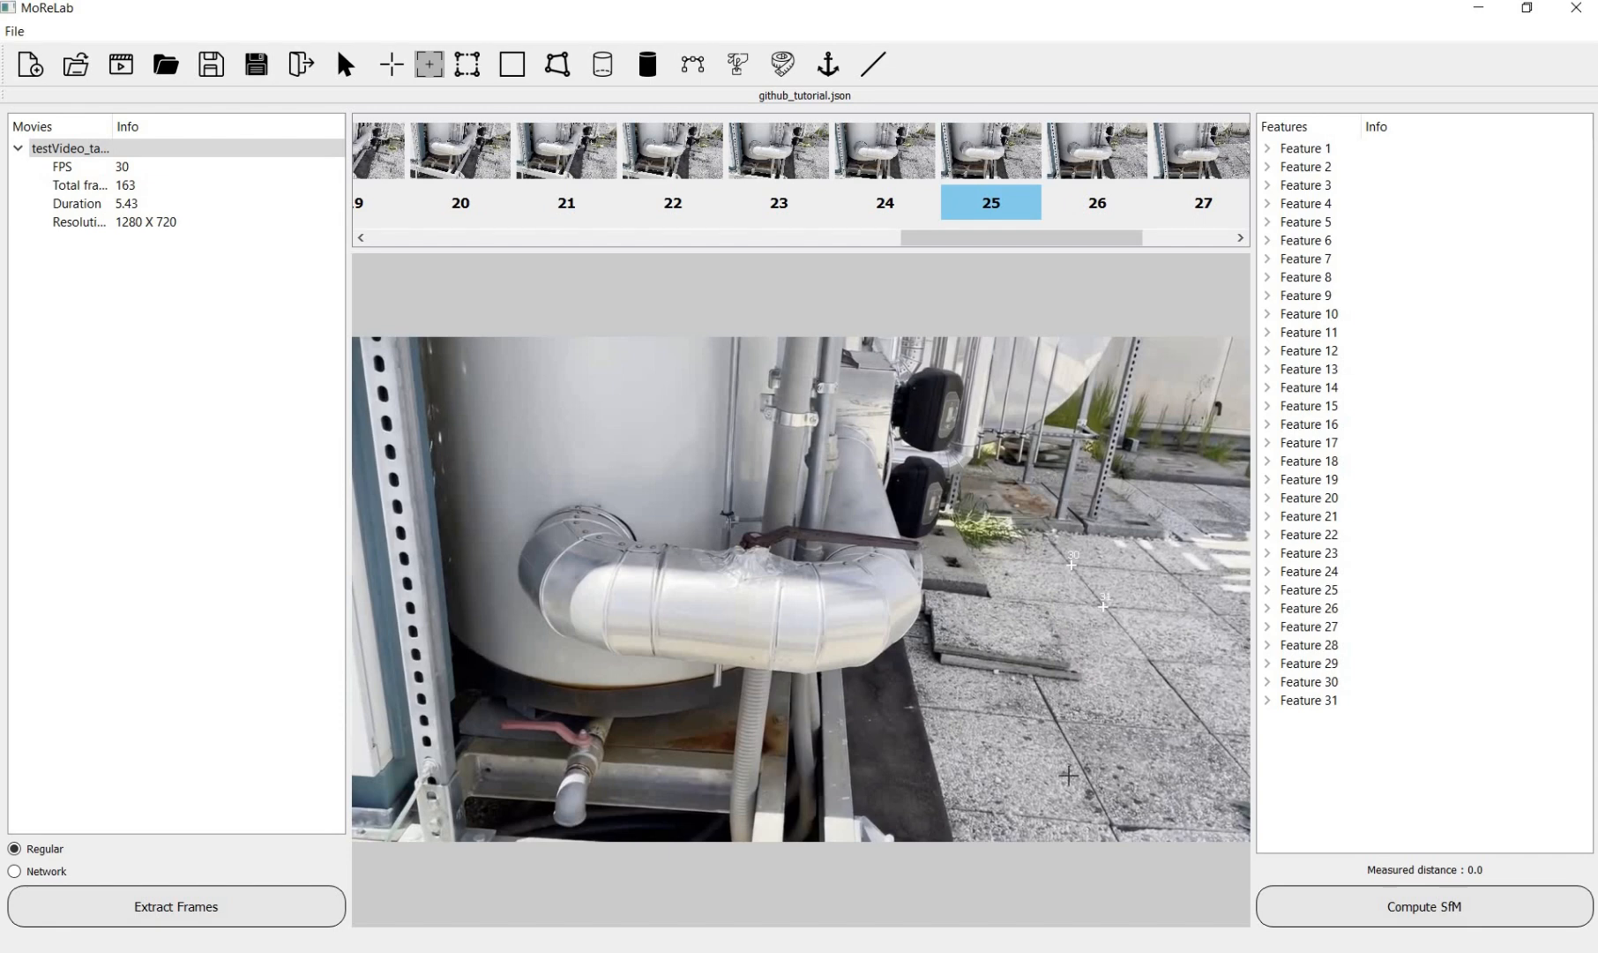
{"action": "left_click", "coordinate": [1051, 846]}
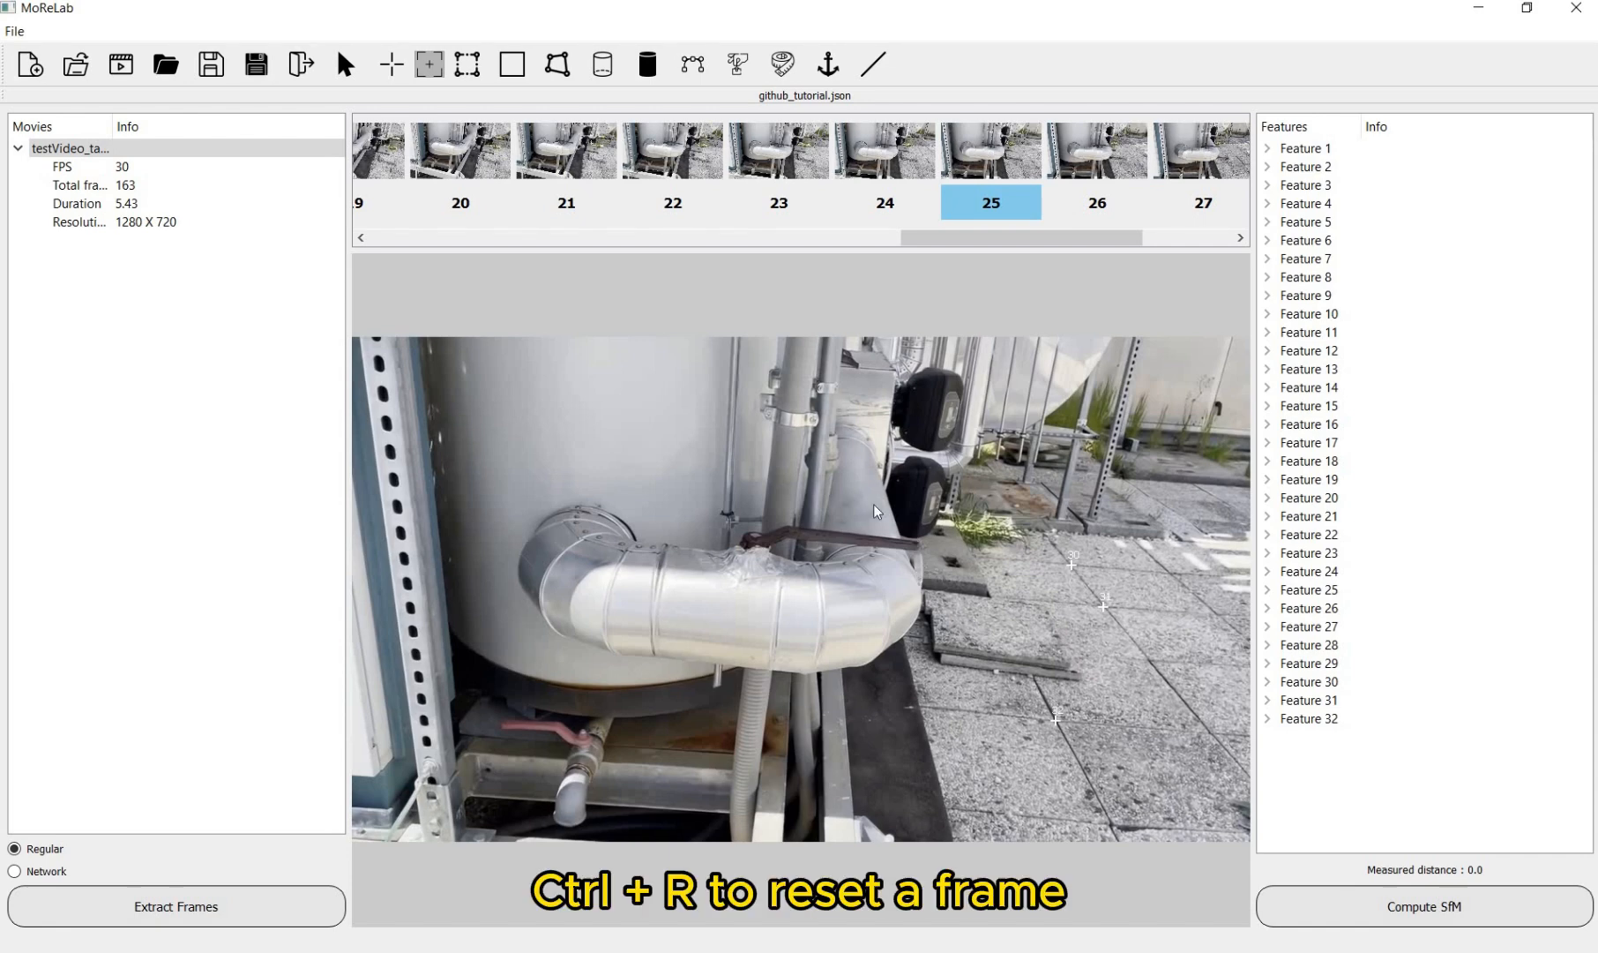
{"action": "key", "text": "ctrl+r"}
{"action": "key", "text": "Return"}
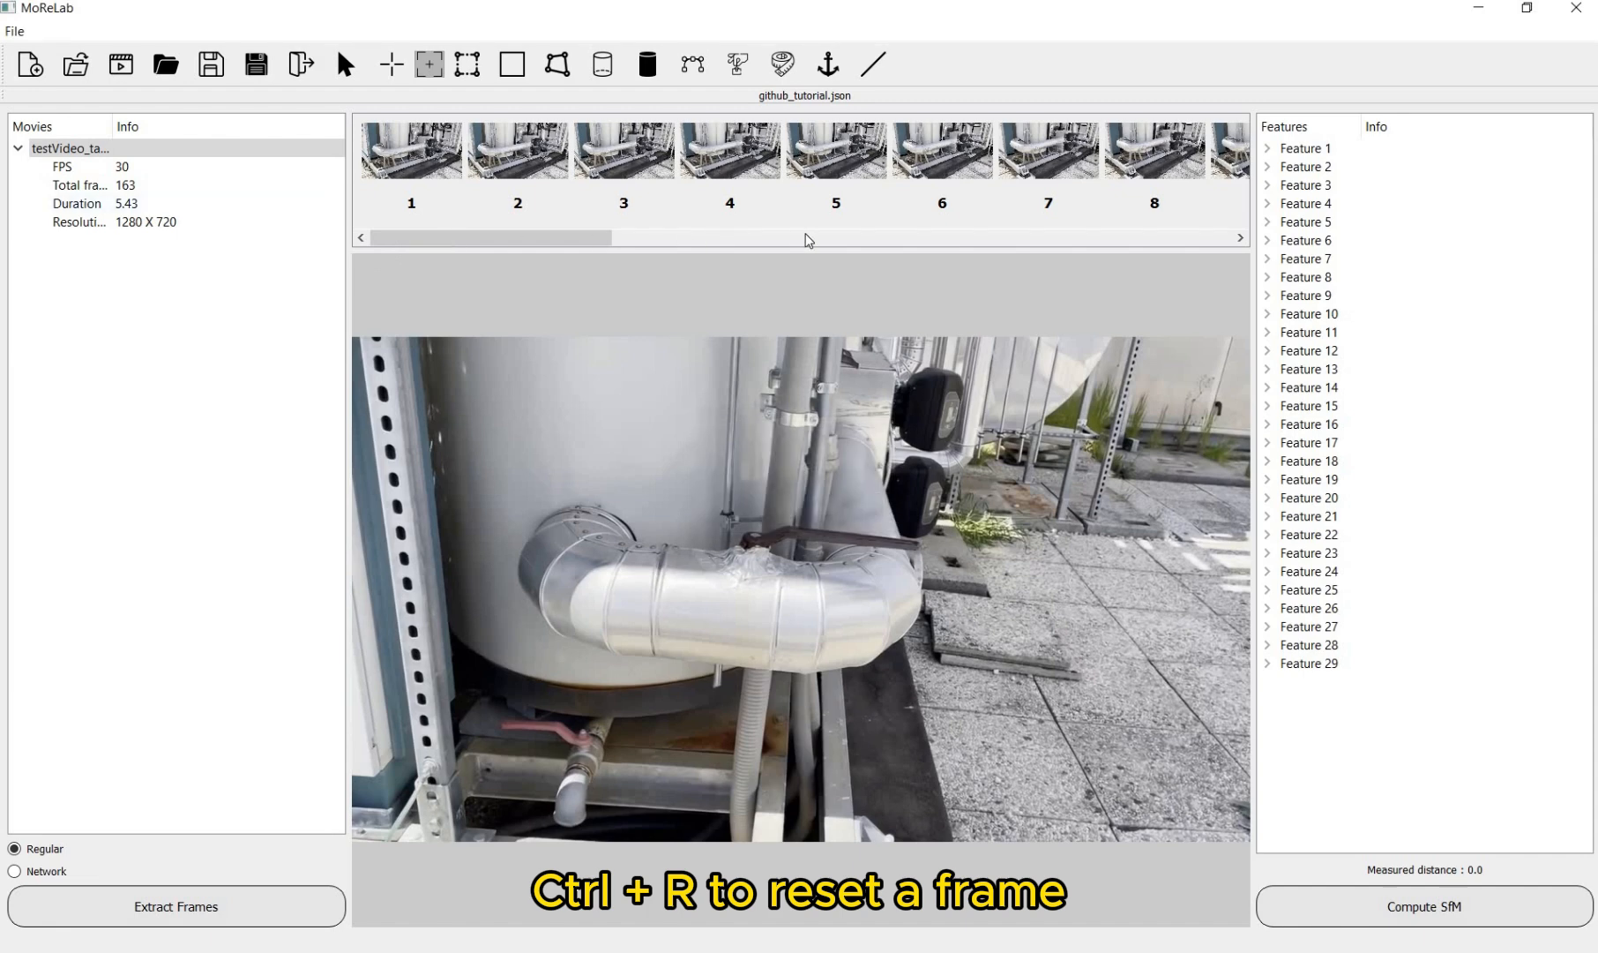
Step: Mark features 20 to 23 in frame 22 on the two black motor caps, matching their positions in frame 20
{"action": "scroll", "coordinate": [988, 232], "scroll_direction": "down", "scroll_amount": 10}
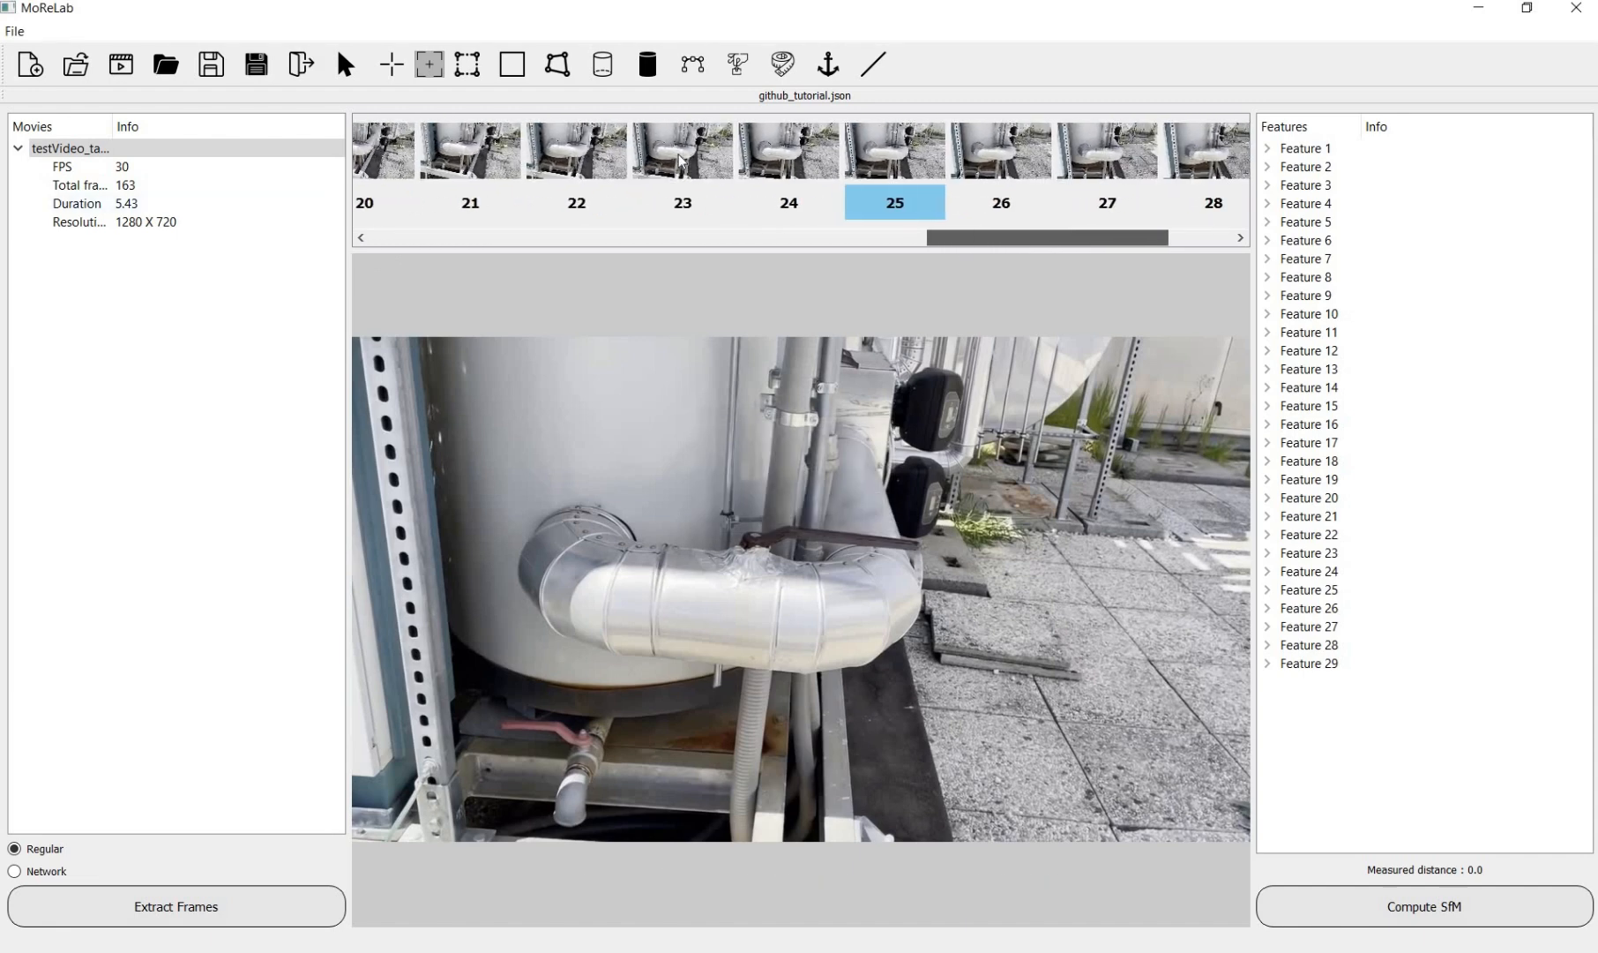
{"action": "scroll", "coordinate": [678, 155], "scroll_direction": "up", "scroll_amount": 1}
{"action": "left_click", "coordinate": [679, 155]}
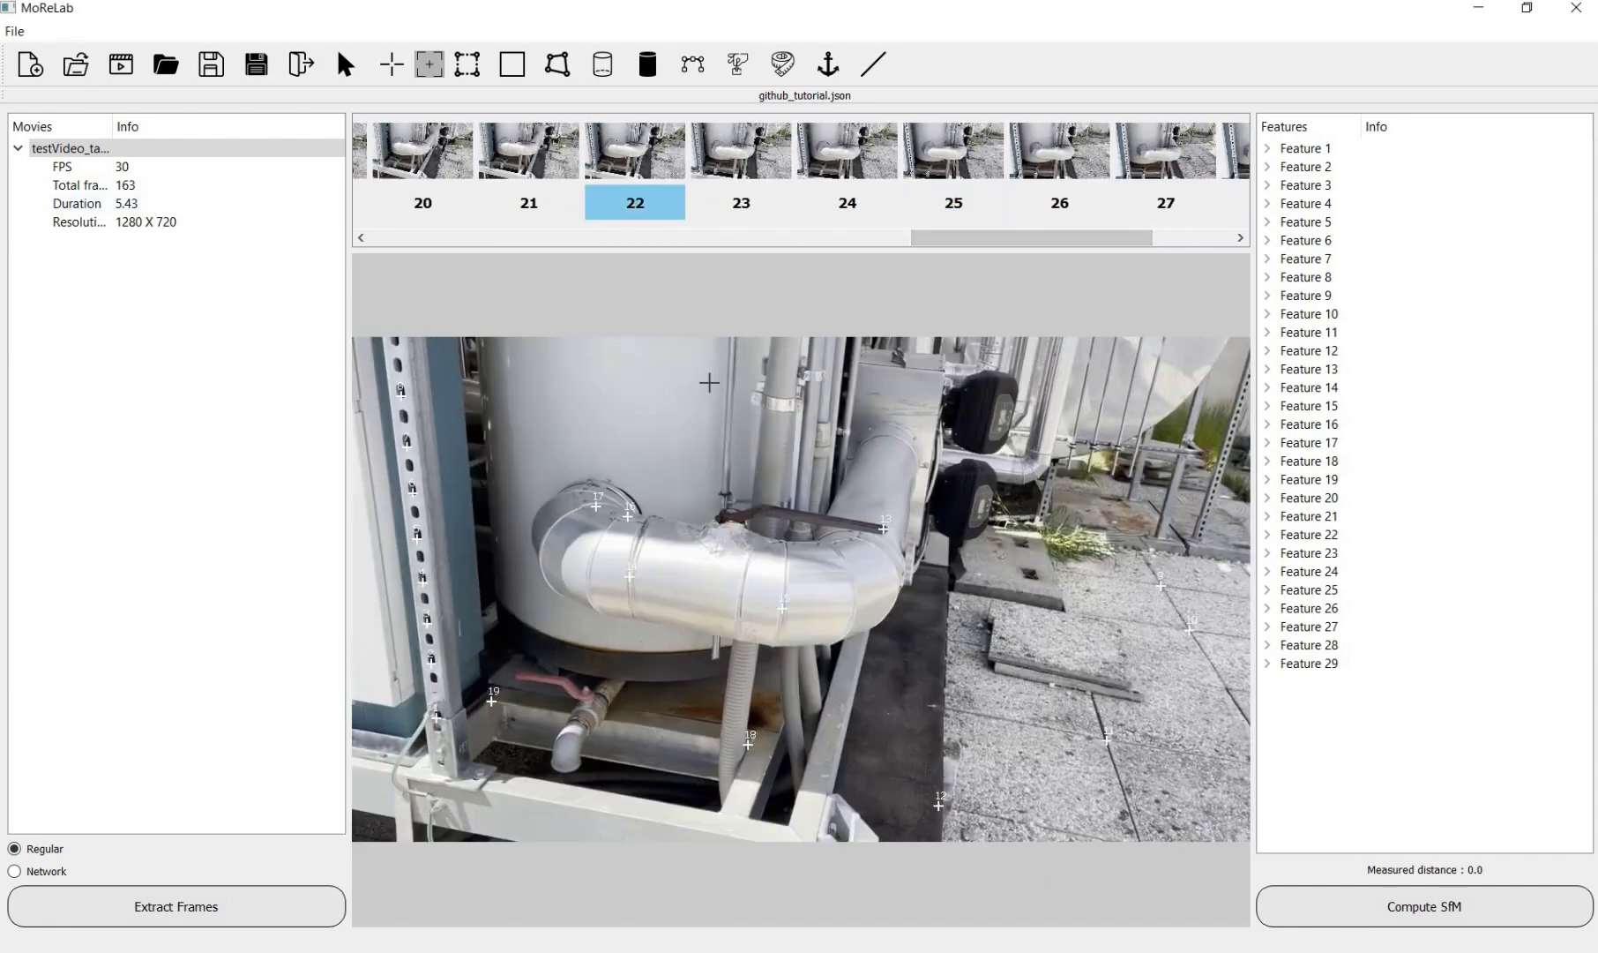
{"action": "left_click", "coordinate": [393, 68]}
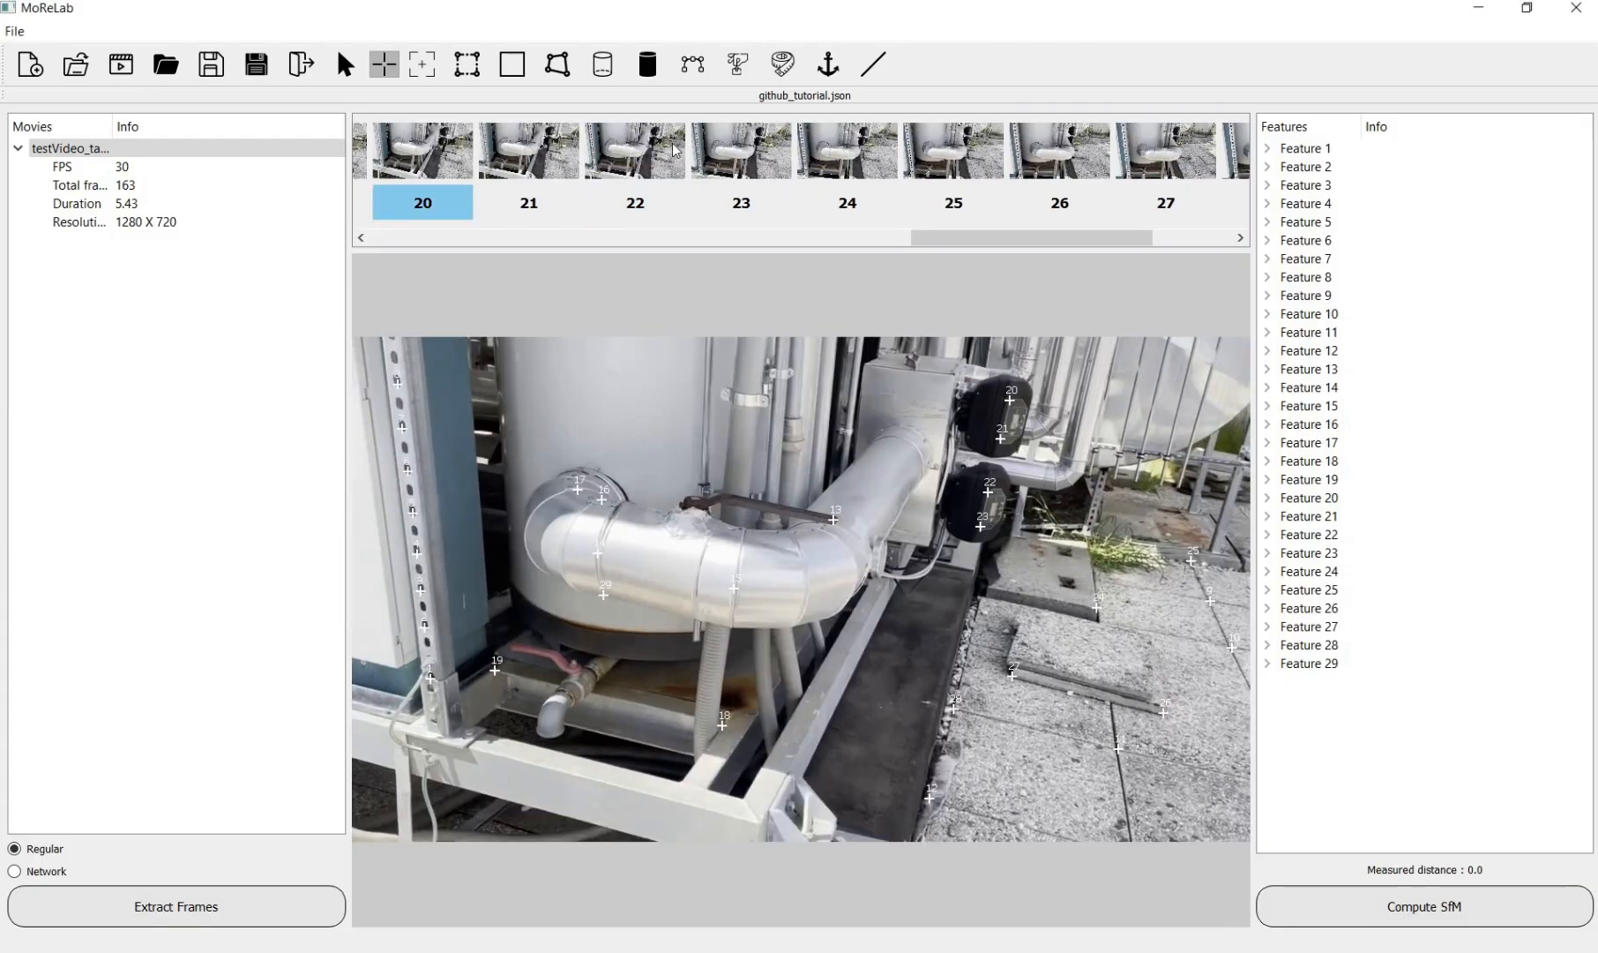
{"action": "left_click", "coordinate": [635, 202]}
{"action": "left_click", "coordinate": [998, 396]}
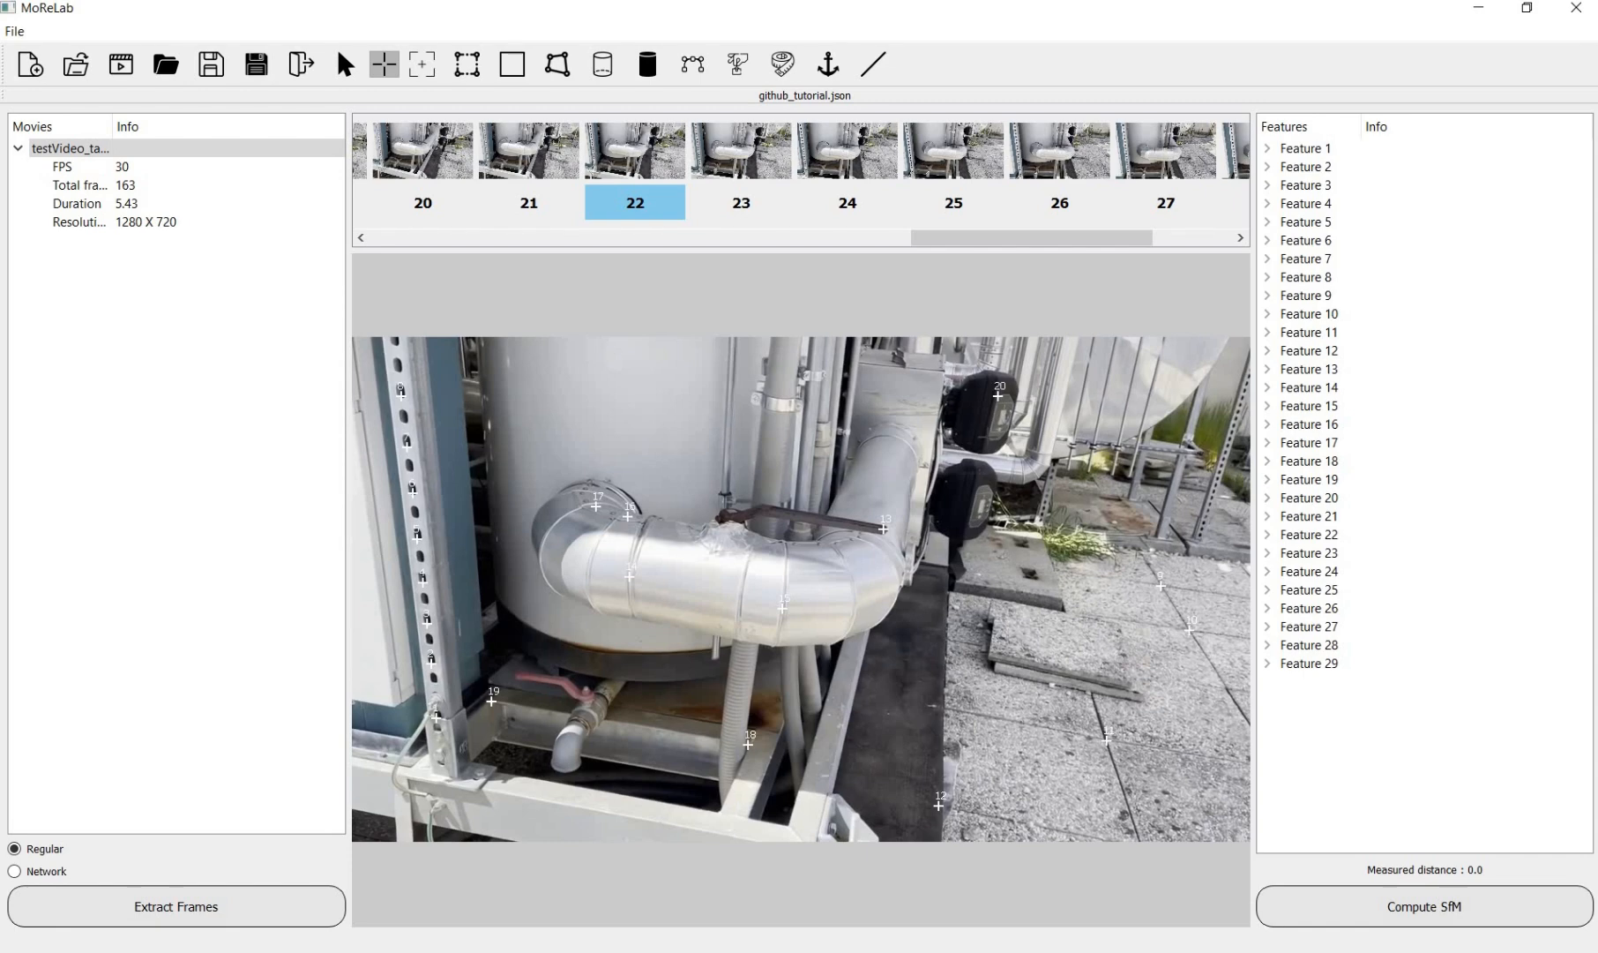
{"action": "left_click", "coordinate": [988, 435]}
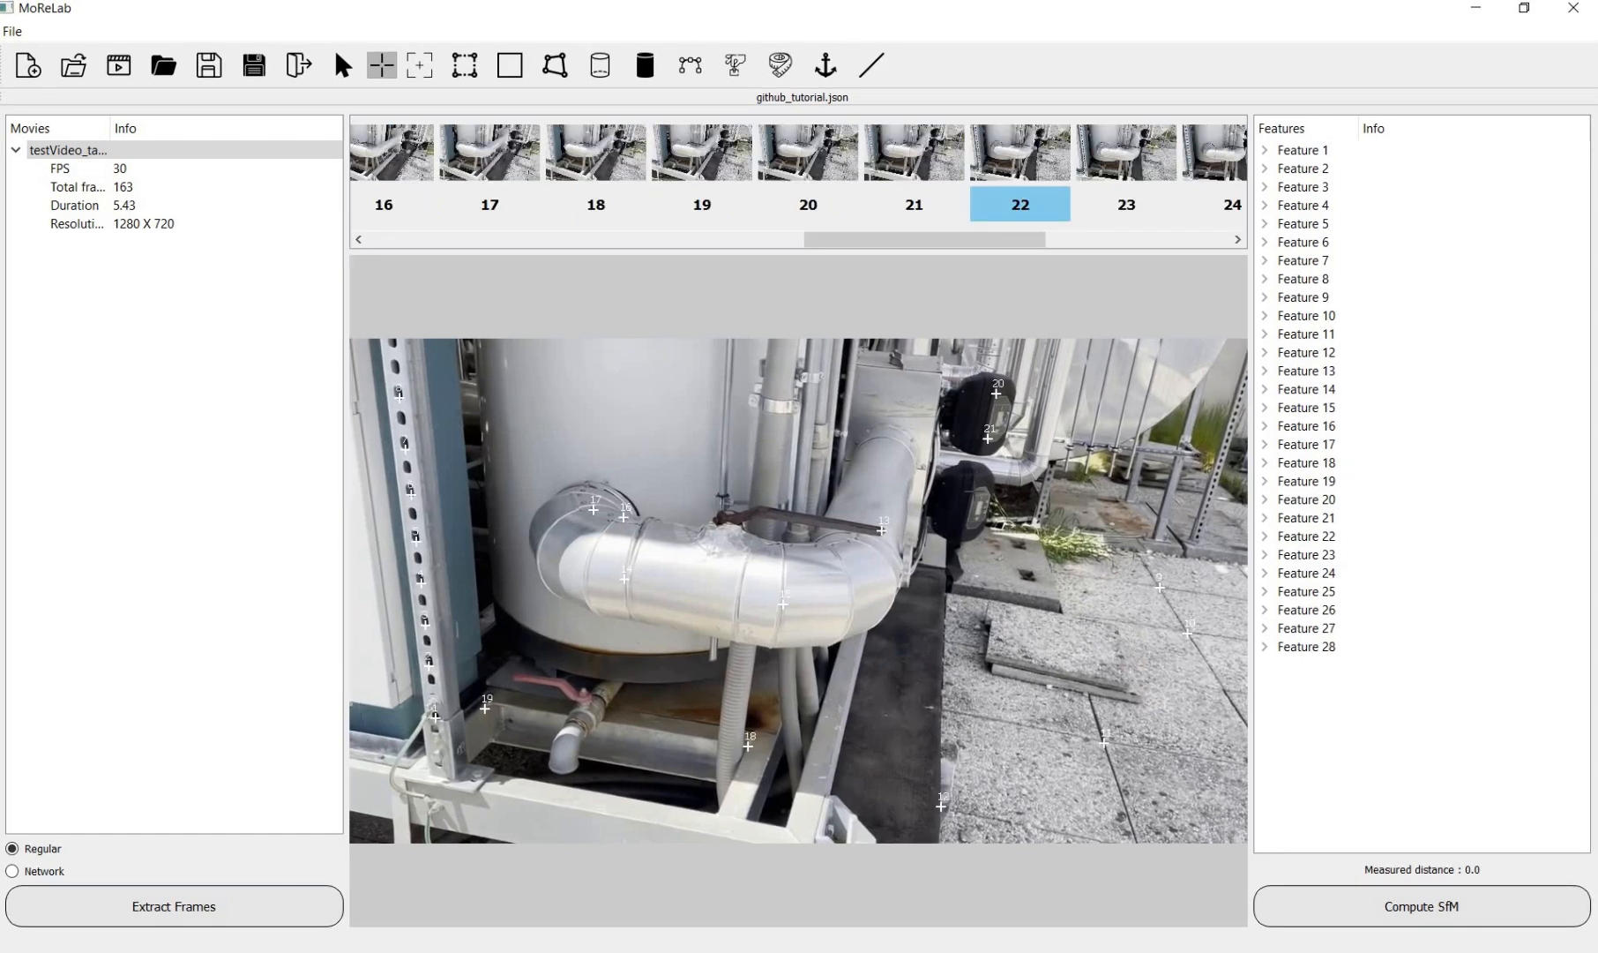
{"action": "left_click", "coordinate": [975, 490]}
{"action": "left_click", "coordinate": [967, 528]}
Step: Match features 24 to 28 from frame 20 in frame 22, on the slab corners, paving and dark mat's edge
{"action": "left_click", "coordinate": [838, 182]}
{"action": "left_click", "coordinate": [1323, 570]}
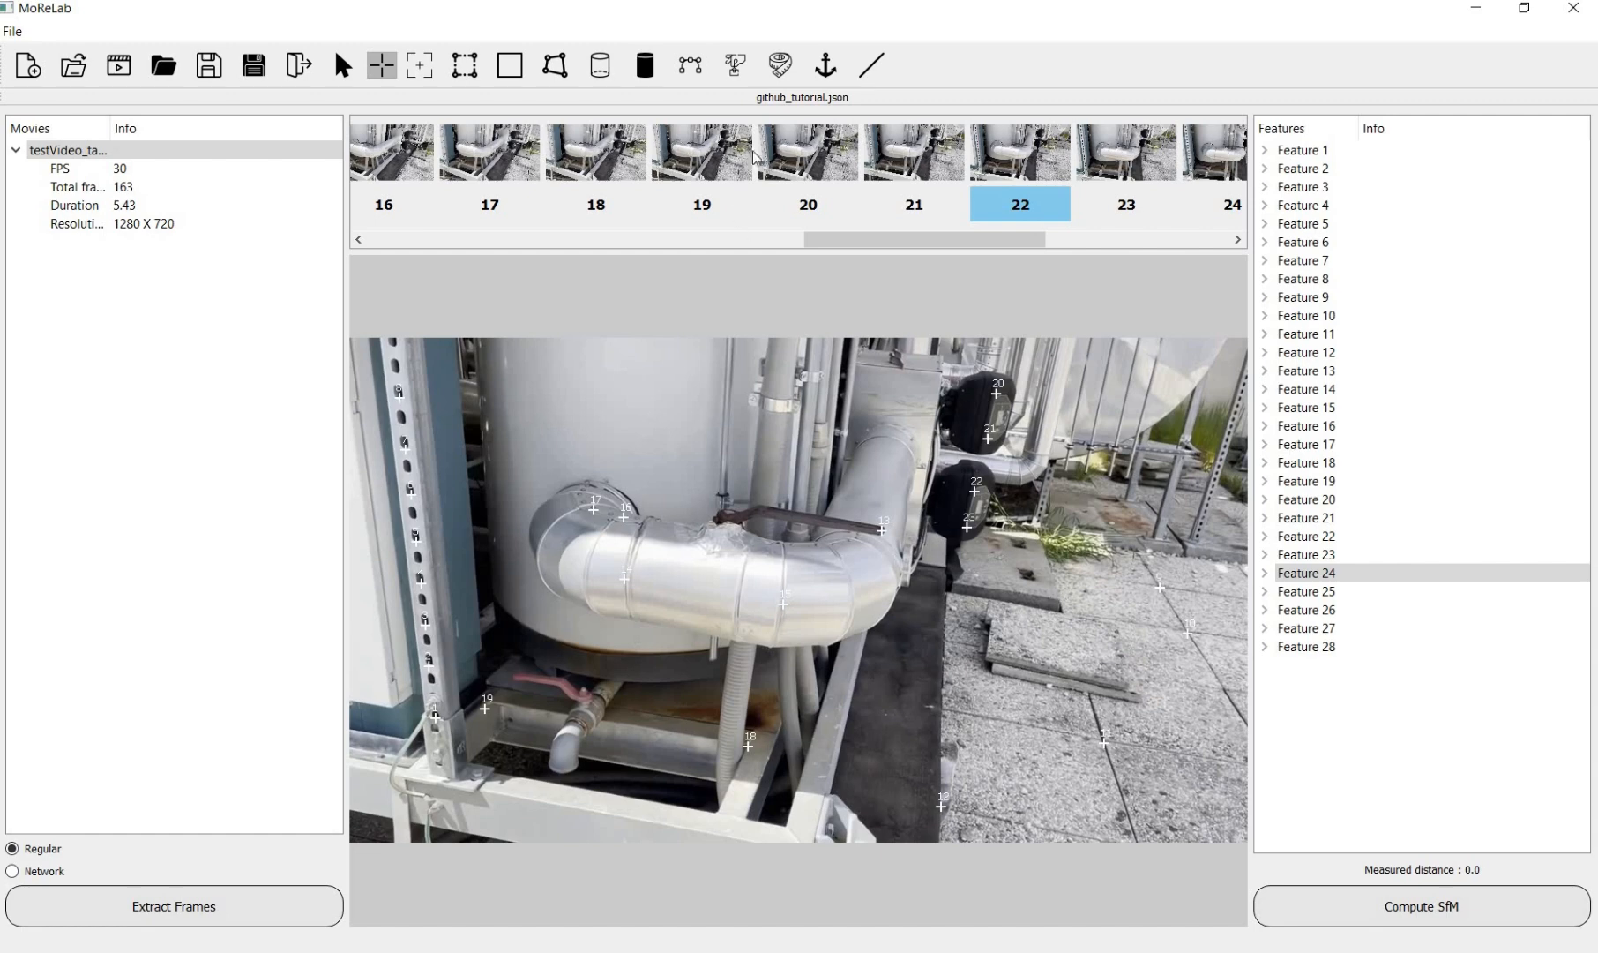
{"action": "left_click", "coordinate": [792, 149]}
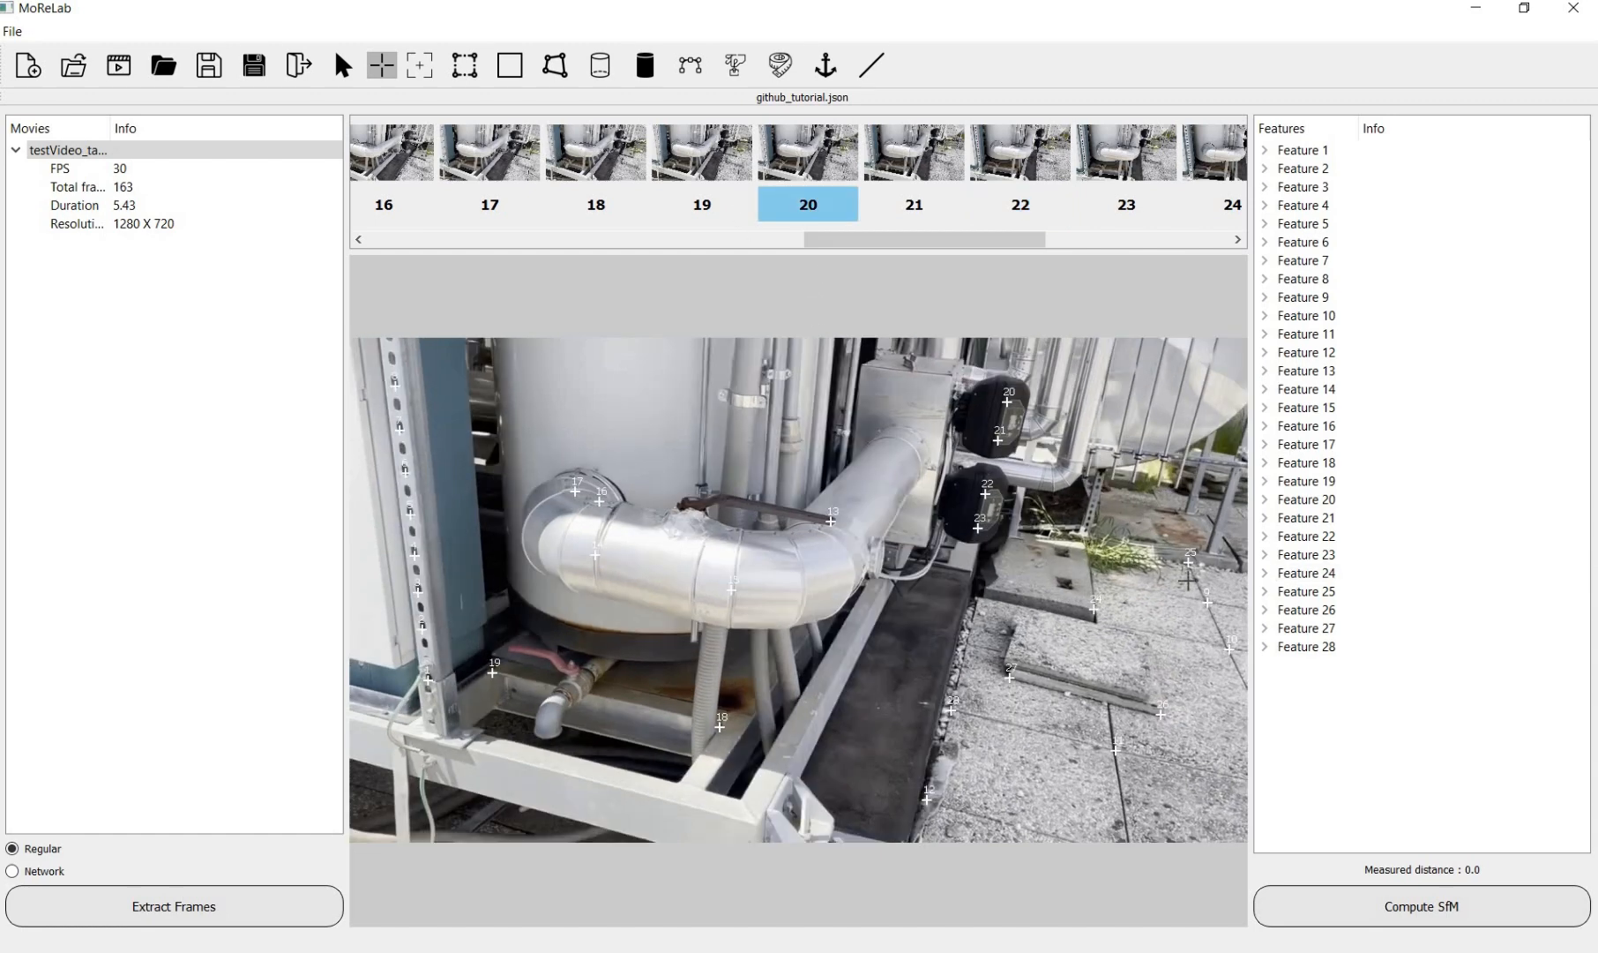
{"action": "left_click", "coordinate": [1011, 168]}
{"action": "left_click", "coordinate": [1137, 548]}
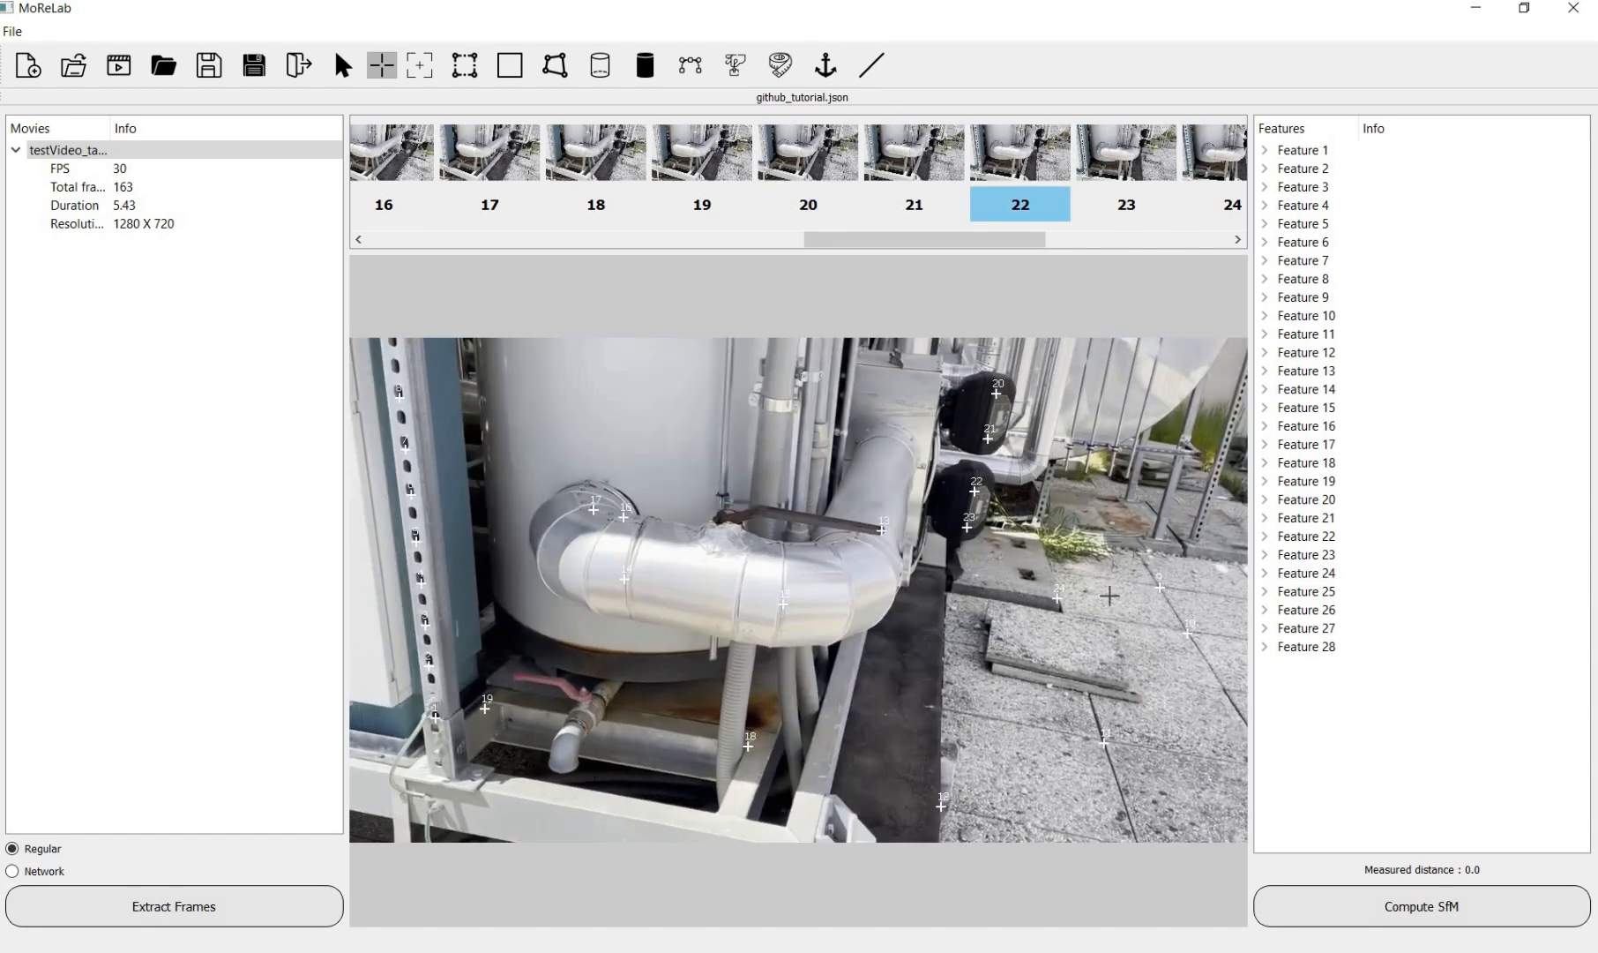
{"action": "left_click", "coordinate": [1139, 700]}
{"action": "left_click", "coordinate": [941, 705]}
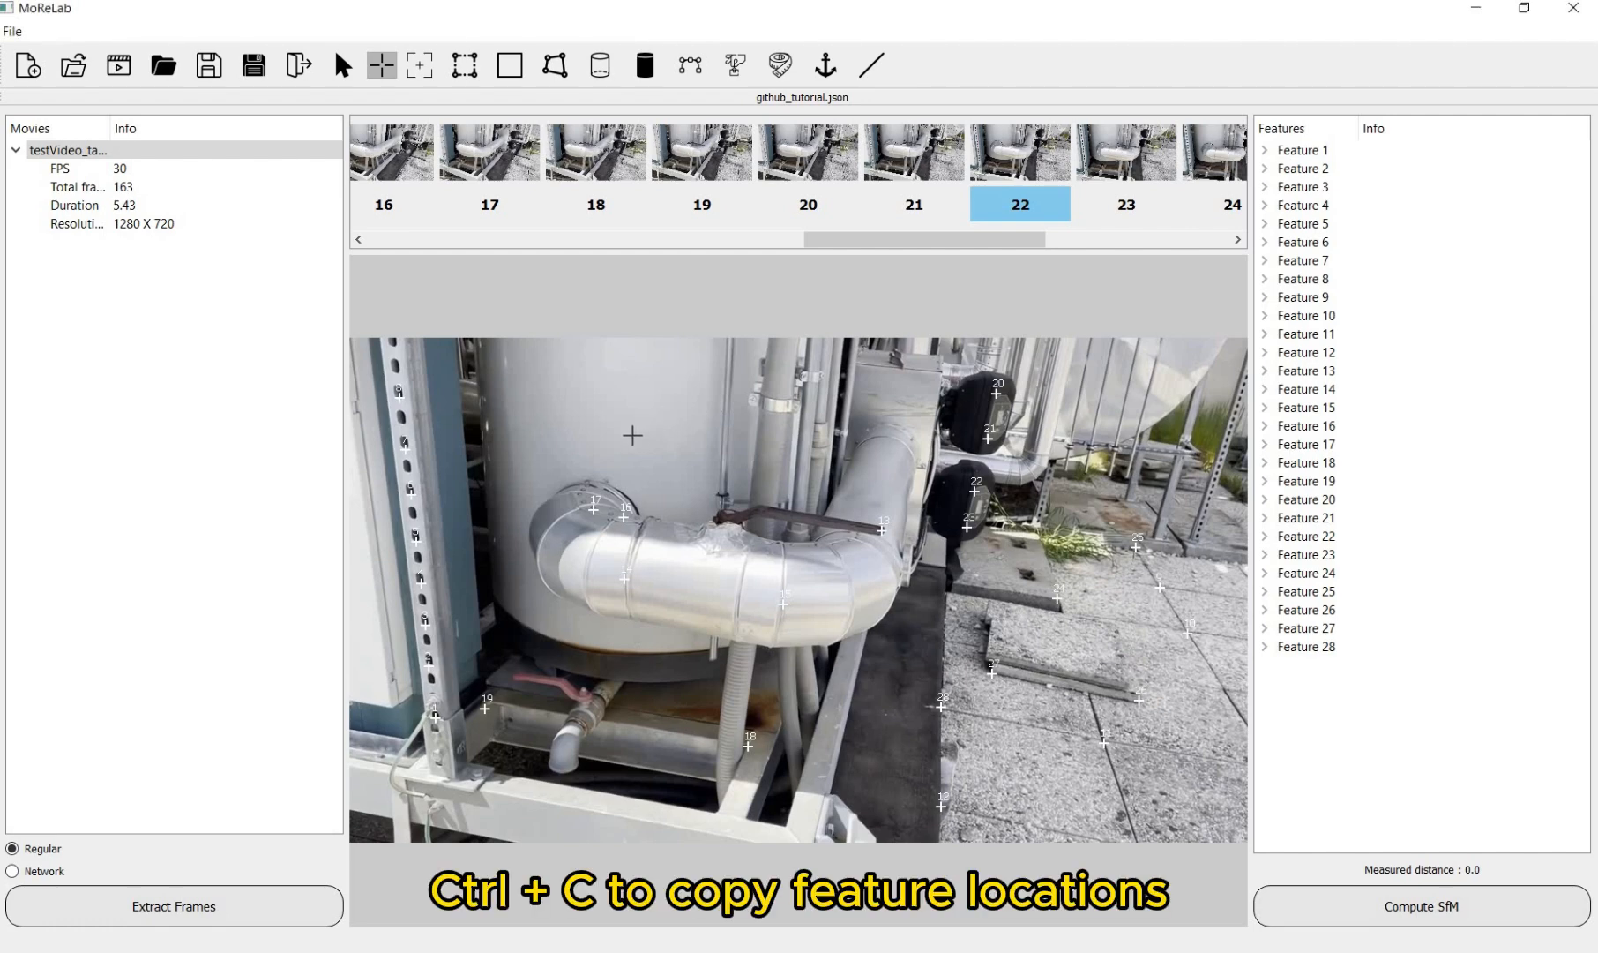
Step: Copy the feature locations from frame 22 and paste them into frame 24
{"action": "key", "text": "ctrl+c"}
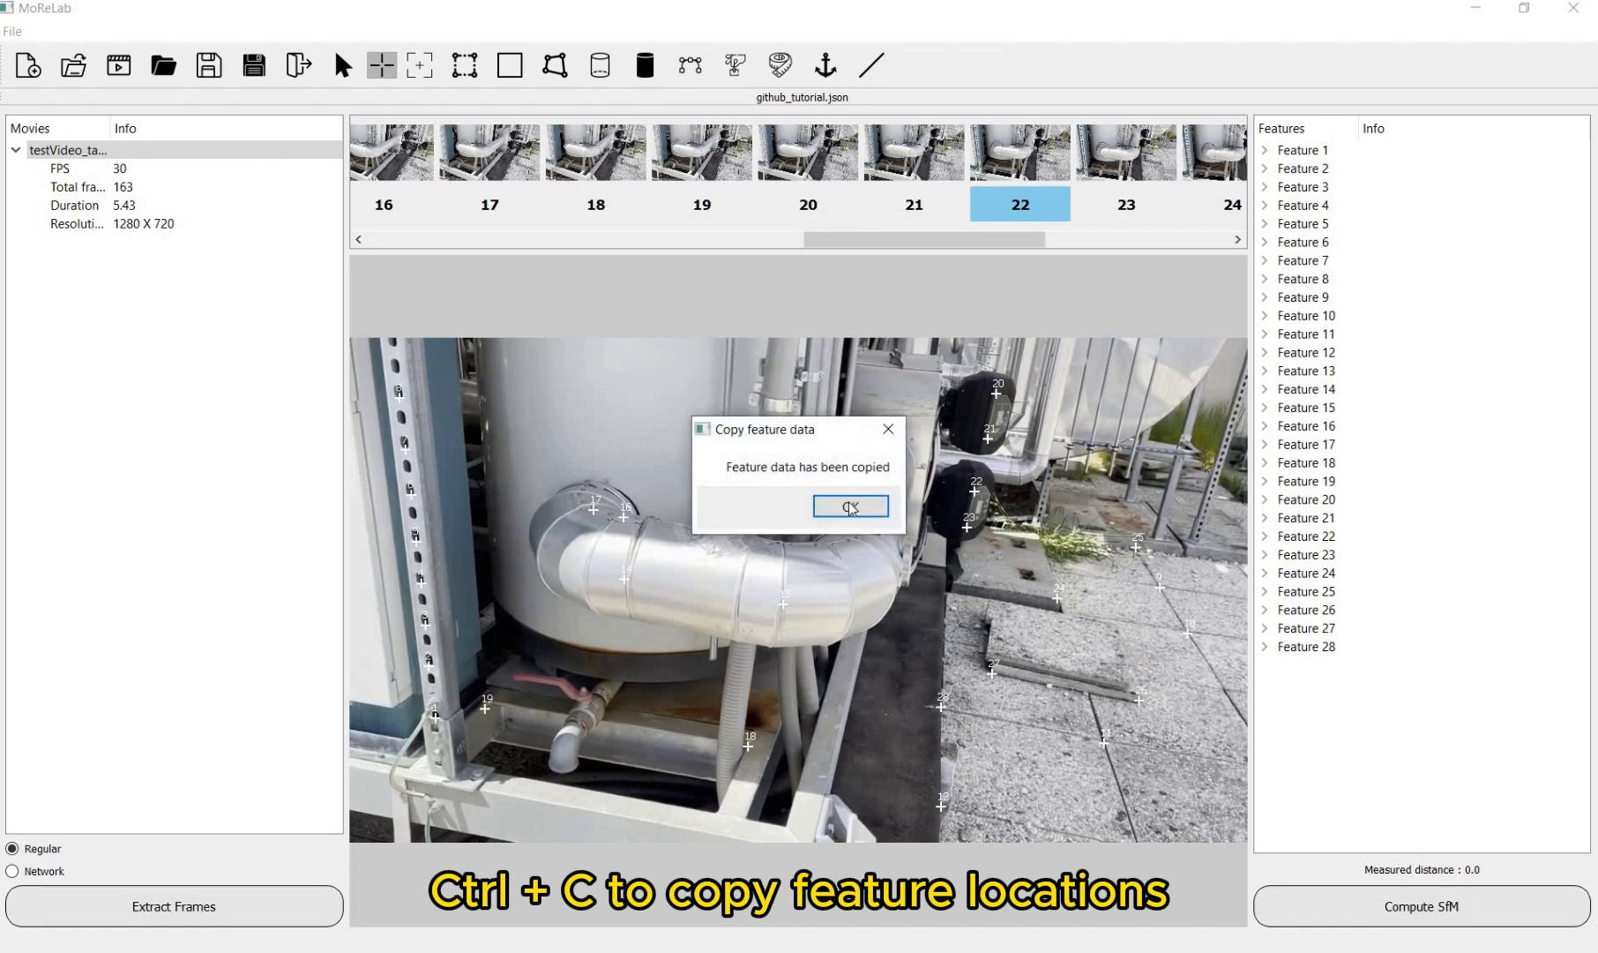
{"action": "key", "text": "Return"}
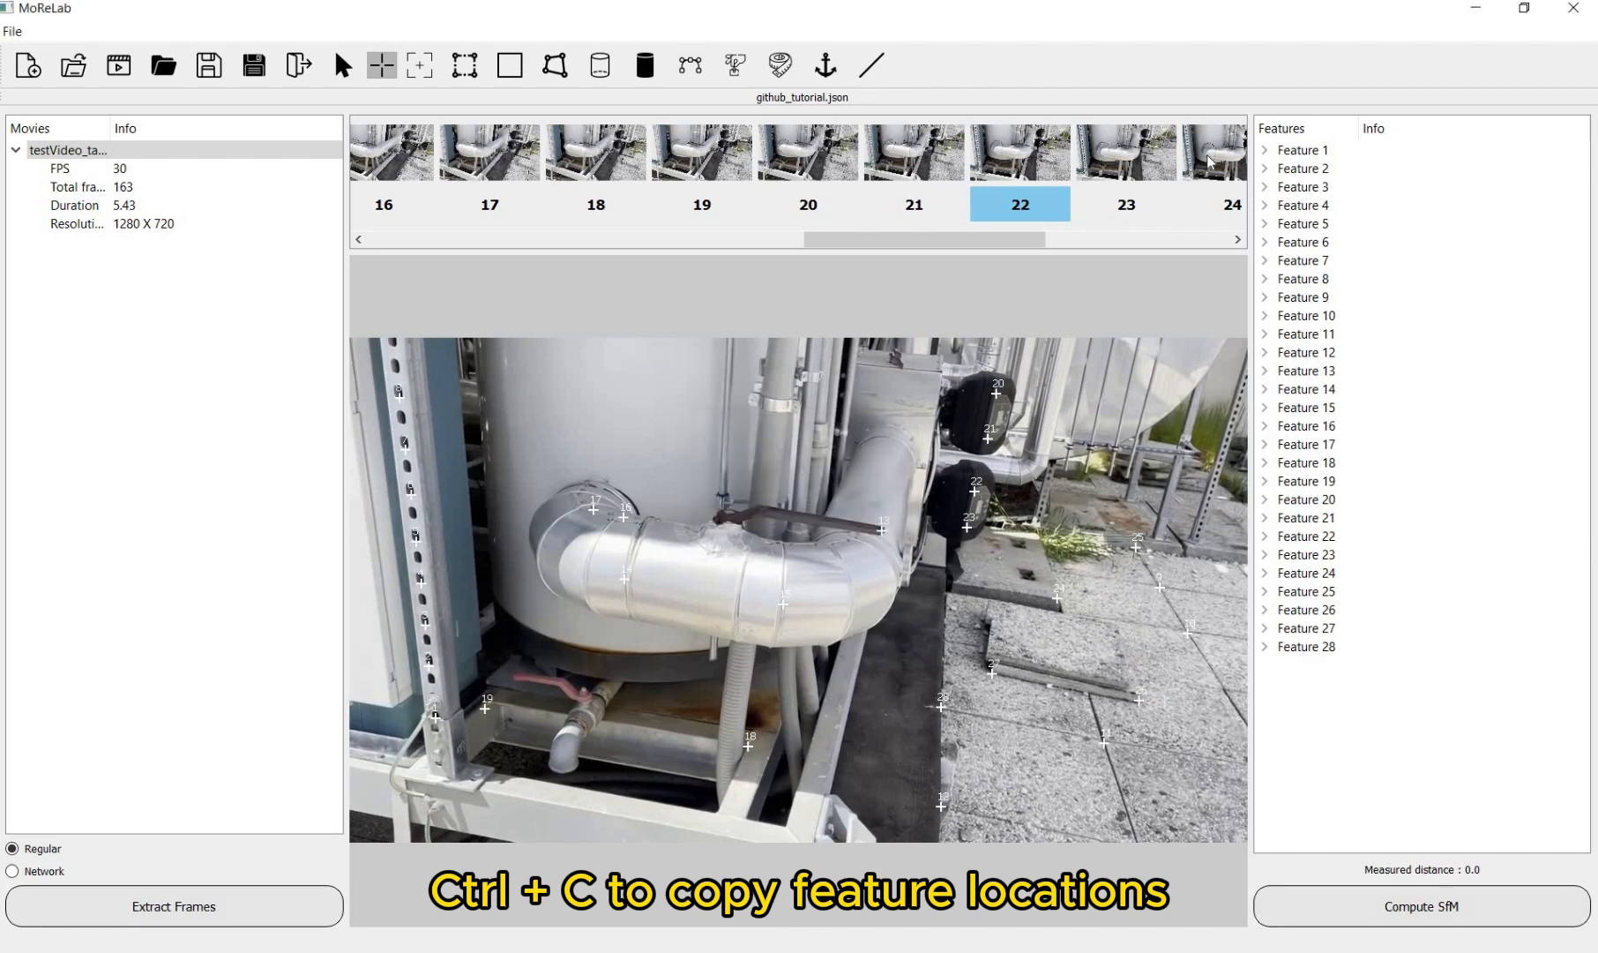
{"action": "left_click", "coordinate": [1210, 161]}
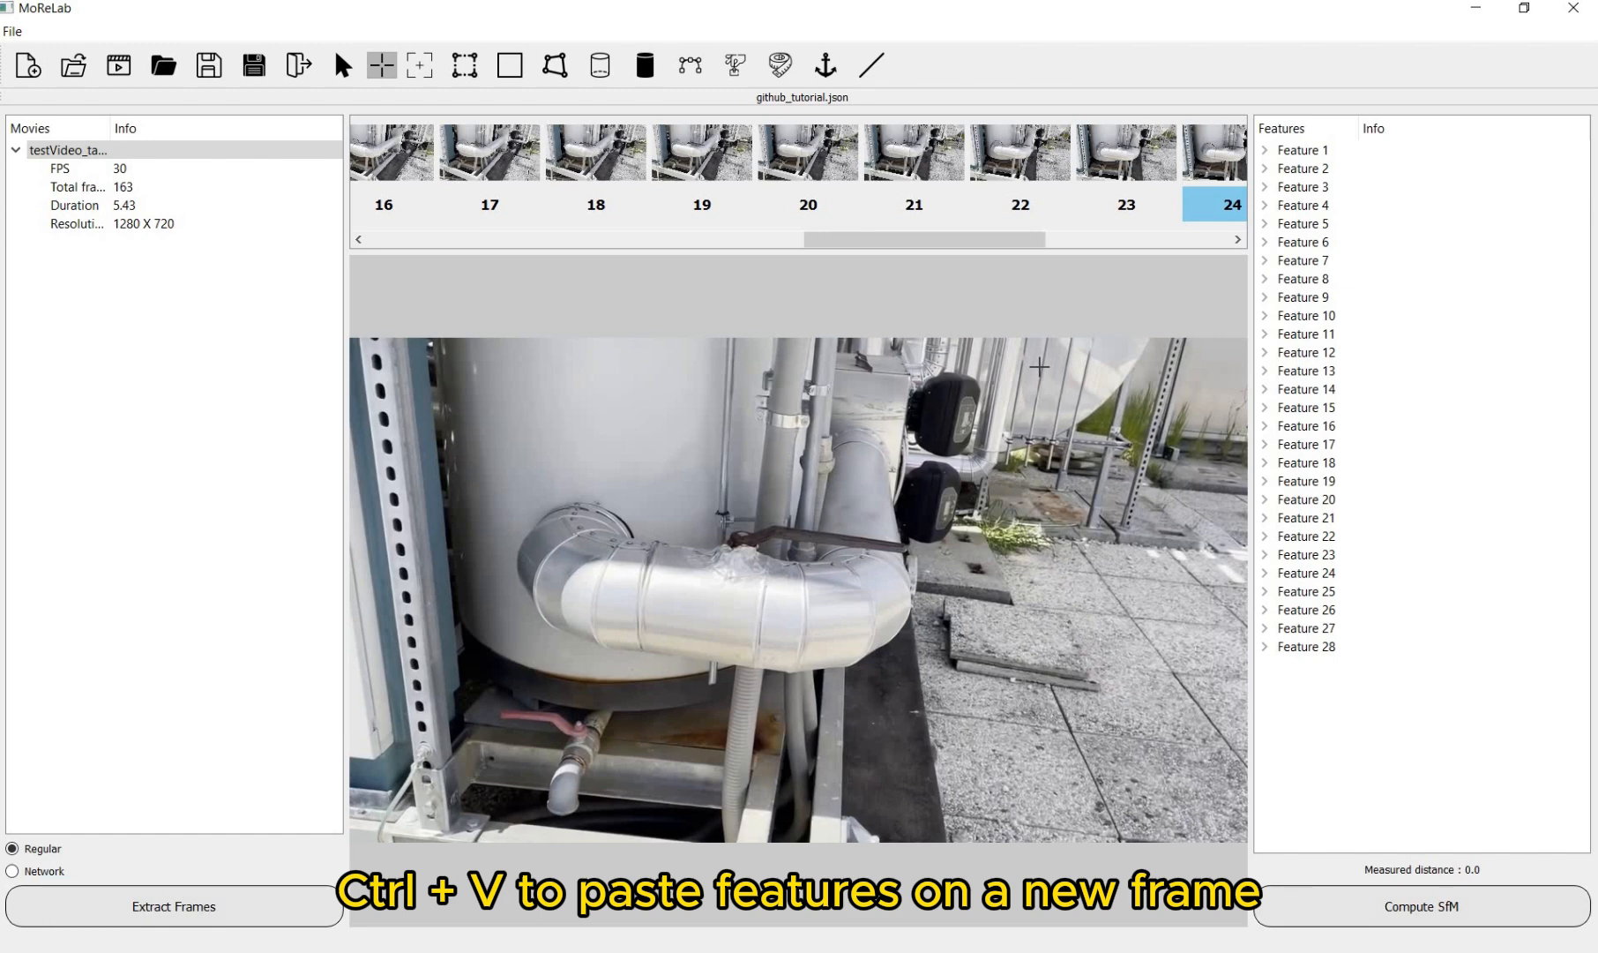
{"action": "key", "text": "ctrl+v"}
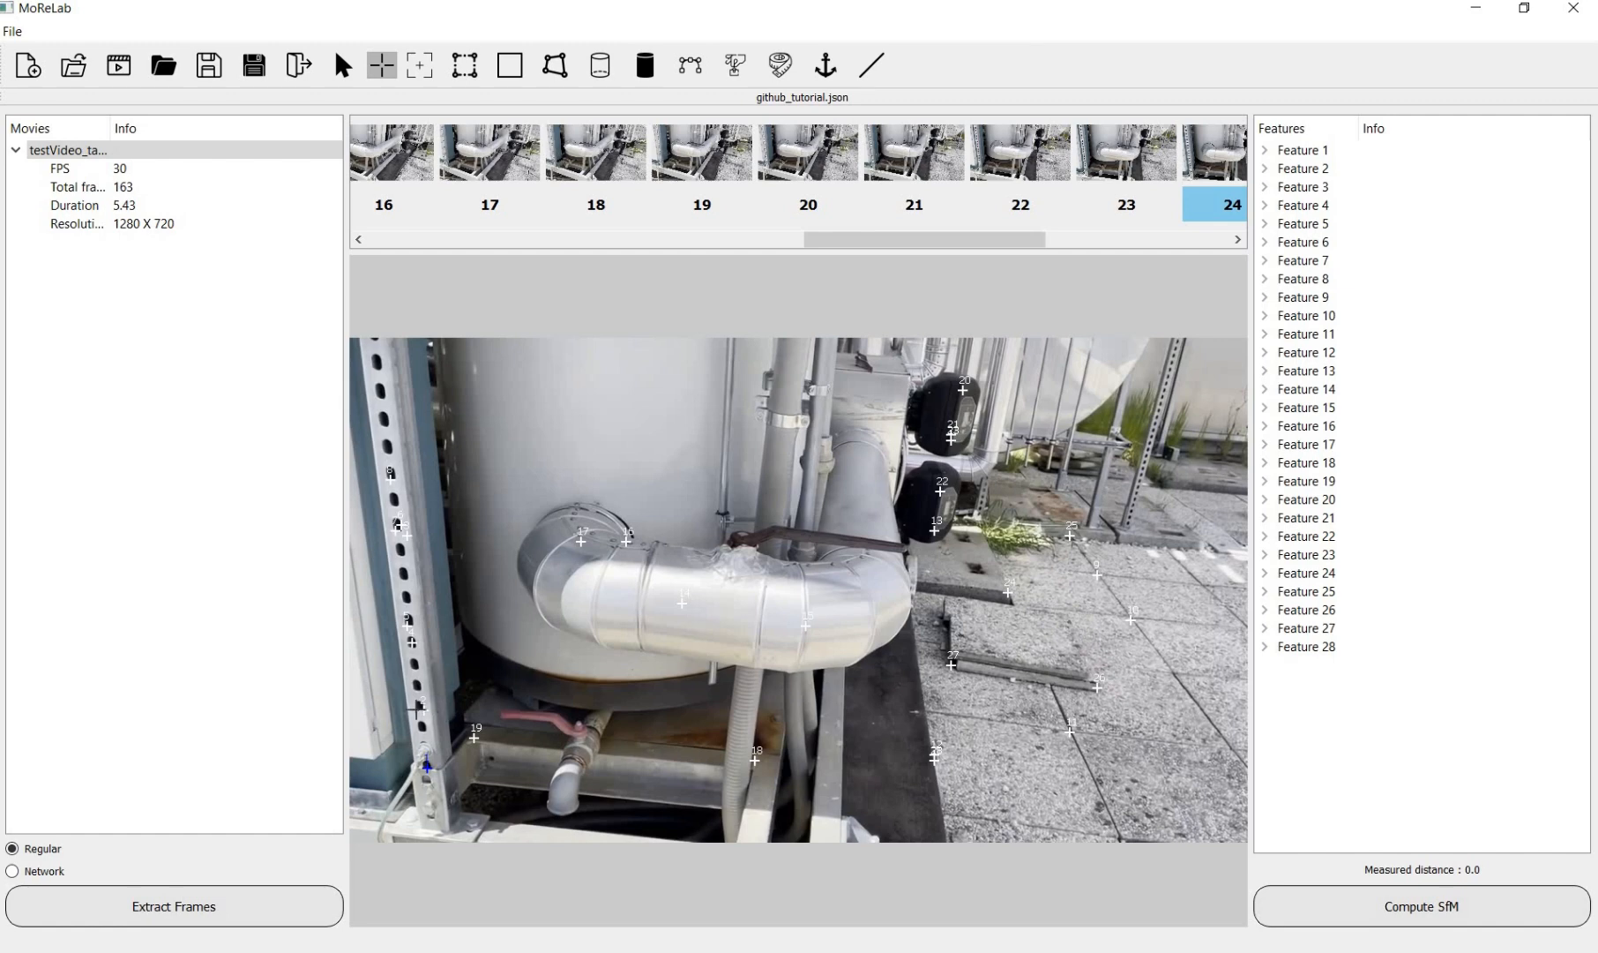
Step: Move the pasted features on the perforated post in frame 24 onto their matching holes
{"action": "left_click", "coordinate": [420, 710]}
{"action": "left_click_drag", "start_coordinate": [423, 710], "coordinate": [420, 710]}
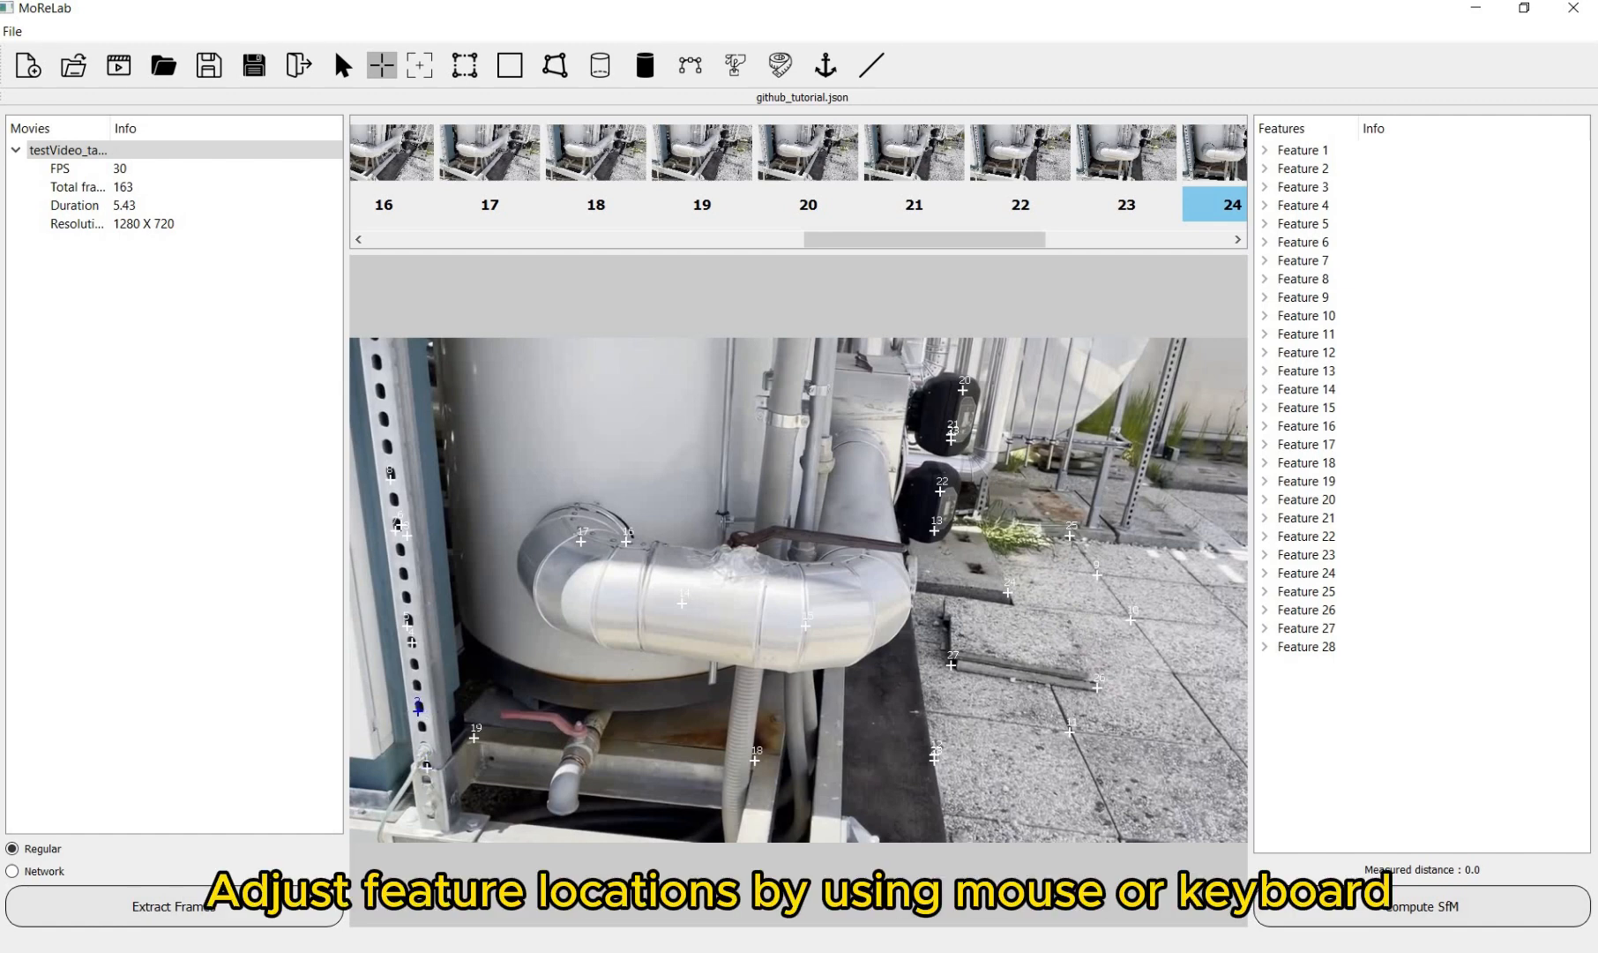
{"action": "left_click", "coordinate": [1304, 187]}
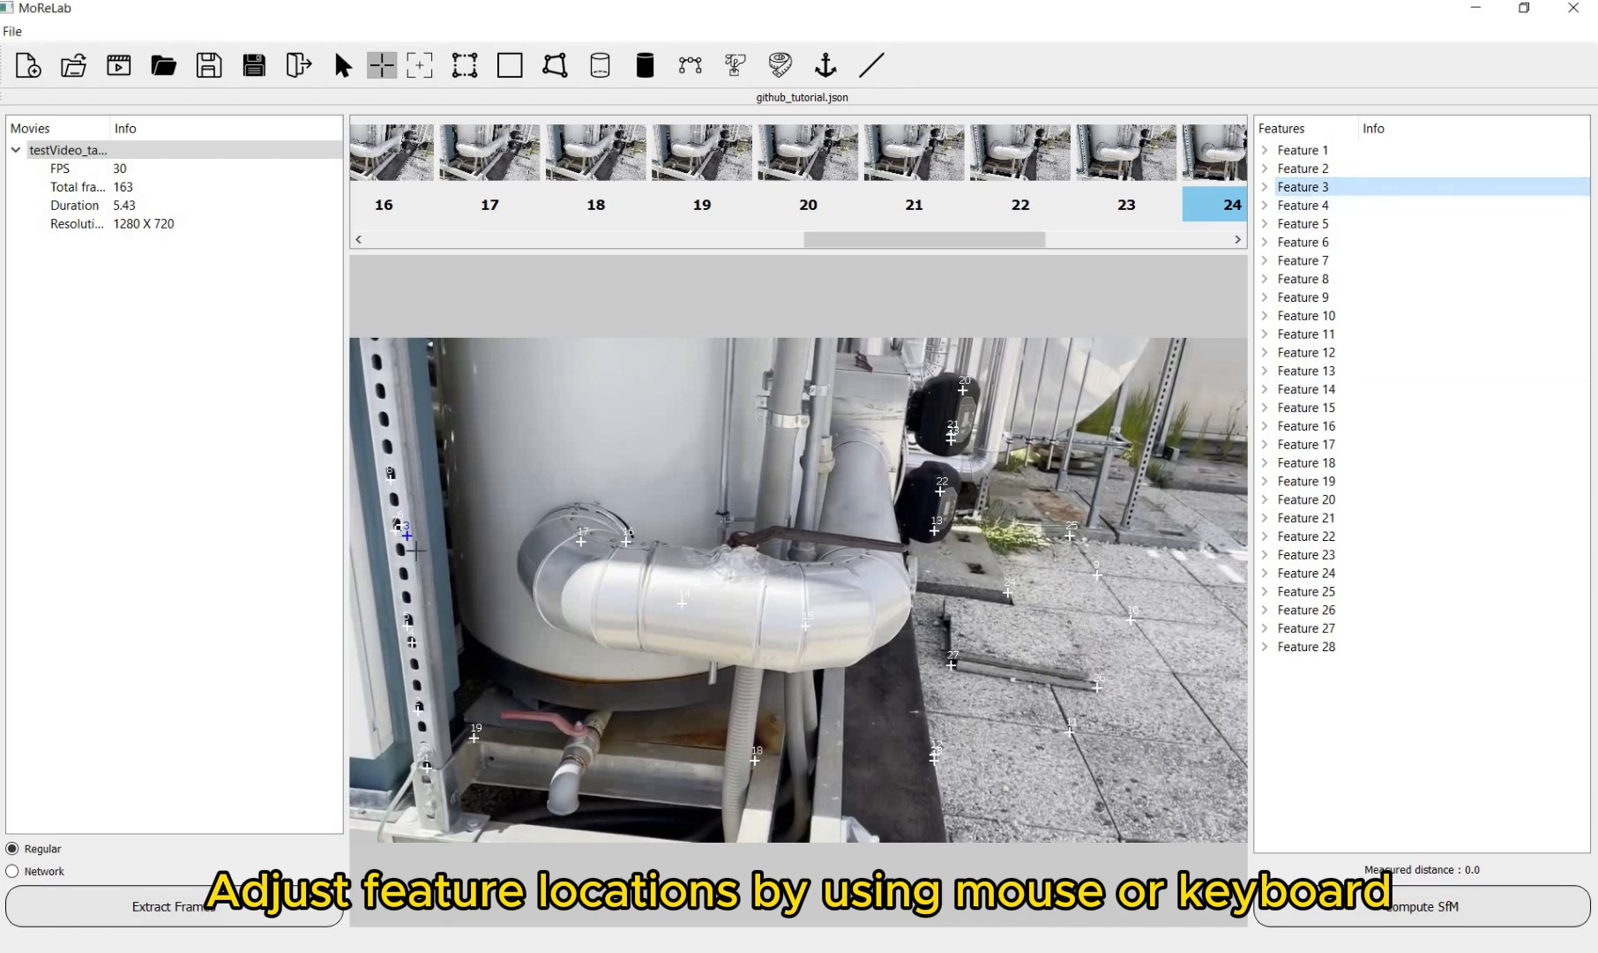
{"action": "mouse_move", "coordinate": [416, 550]}
{"action": "left_mouse_down"}
{"action": "mouse_move", "coordinate": [415, 667]}
{"action": "mouse_move", "coordinate": [400, 564]}
{"action": "left_mouse_up"}
{"action": "mouse_move", "coordinate": [415, 644]}
{"action": "left_mouse_down"}
{"action": "mouse_move", "coordinate": [408, 606]}
{"action": "mouse_move", "coordinate": [411, 624]}
{"action": "left_mouse_up"}
{"action": "mouse_move", "coordinate": [403, 567]}
{"action": "left_mouse_down"}
{"action": "mouse_move", "coordinate": [405, 582]}
{"action": "mouse_move", "coordinate": [467, 448]}
{"action": "left_mouse_up"}
{"action": "left_click_drag", "start_coordinate": [401, 525], "coordinate": [398, 530]}
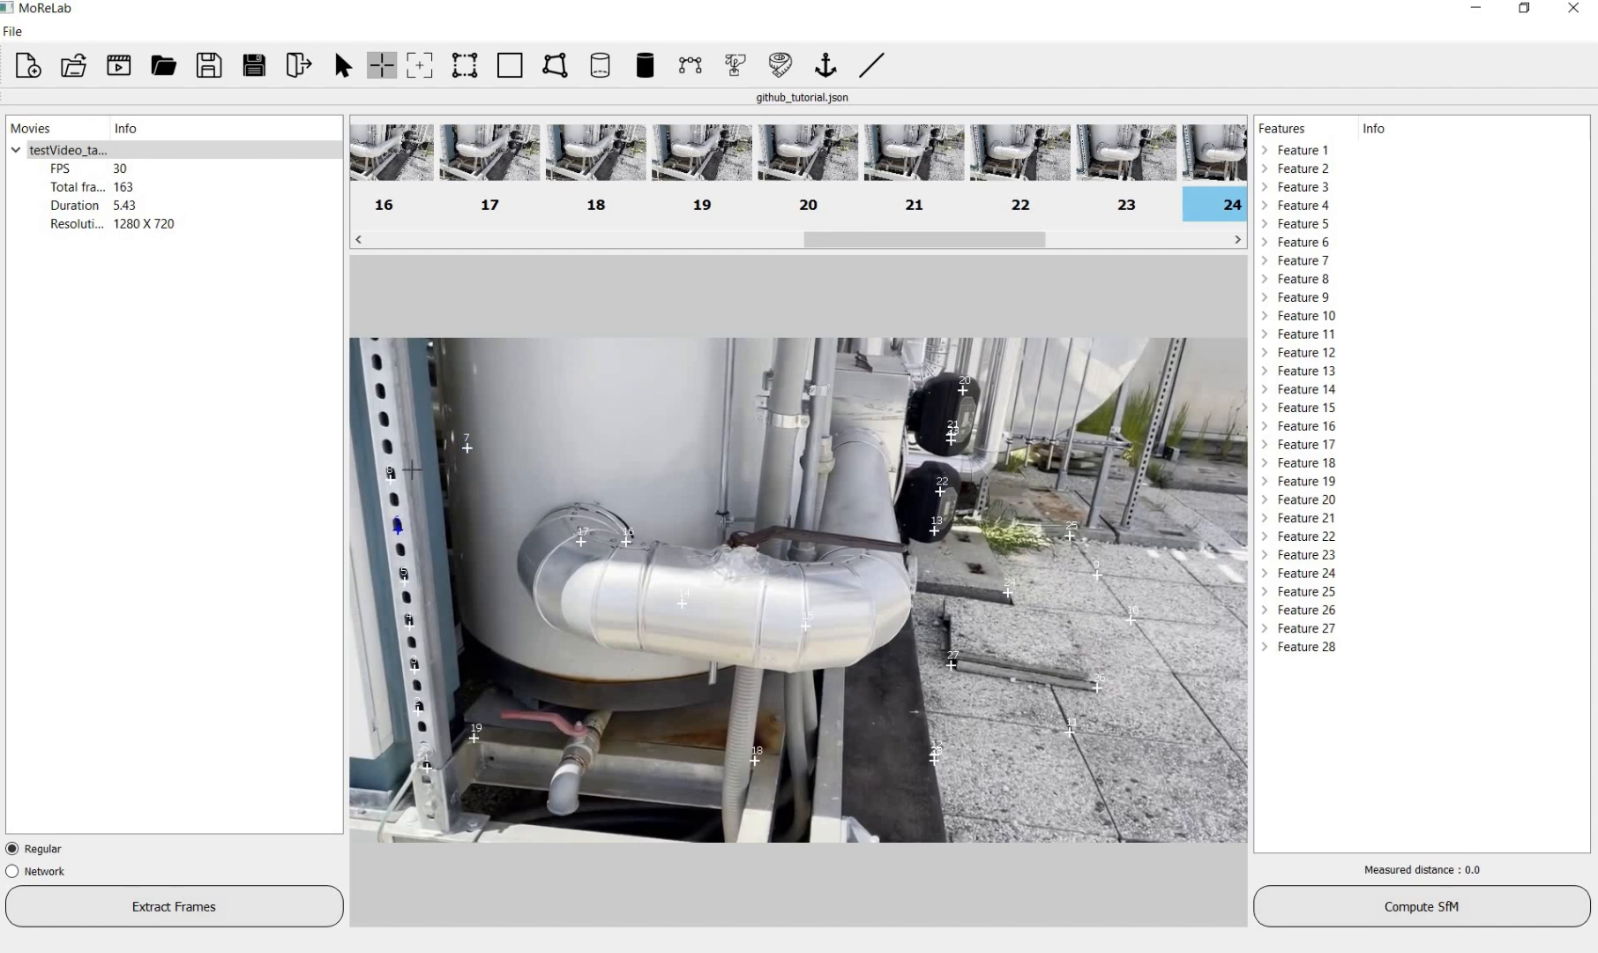
{"action": "mouse_move", "coordinate": [390, 450]}
{"action": "left_mouse_down"}
{"action": "mouse_move", "coordinate": [386, 425]}
{"action": "mouse_move", "coordinate": [396, 480]}
{"action": "left_mouse_up"}
Step: Nudge feature 10 slightly up and right onto the paving joint in frame 24
{"action": "left_click", "coordinate": [1131, 619]}
{"action": "key", "text": "Up"}
{"action": "key", "text": "Up"}
{"action": "key", "text": "Right"}
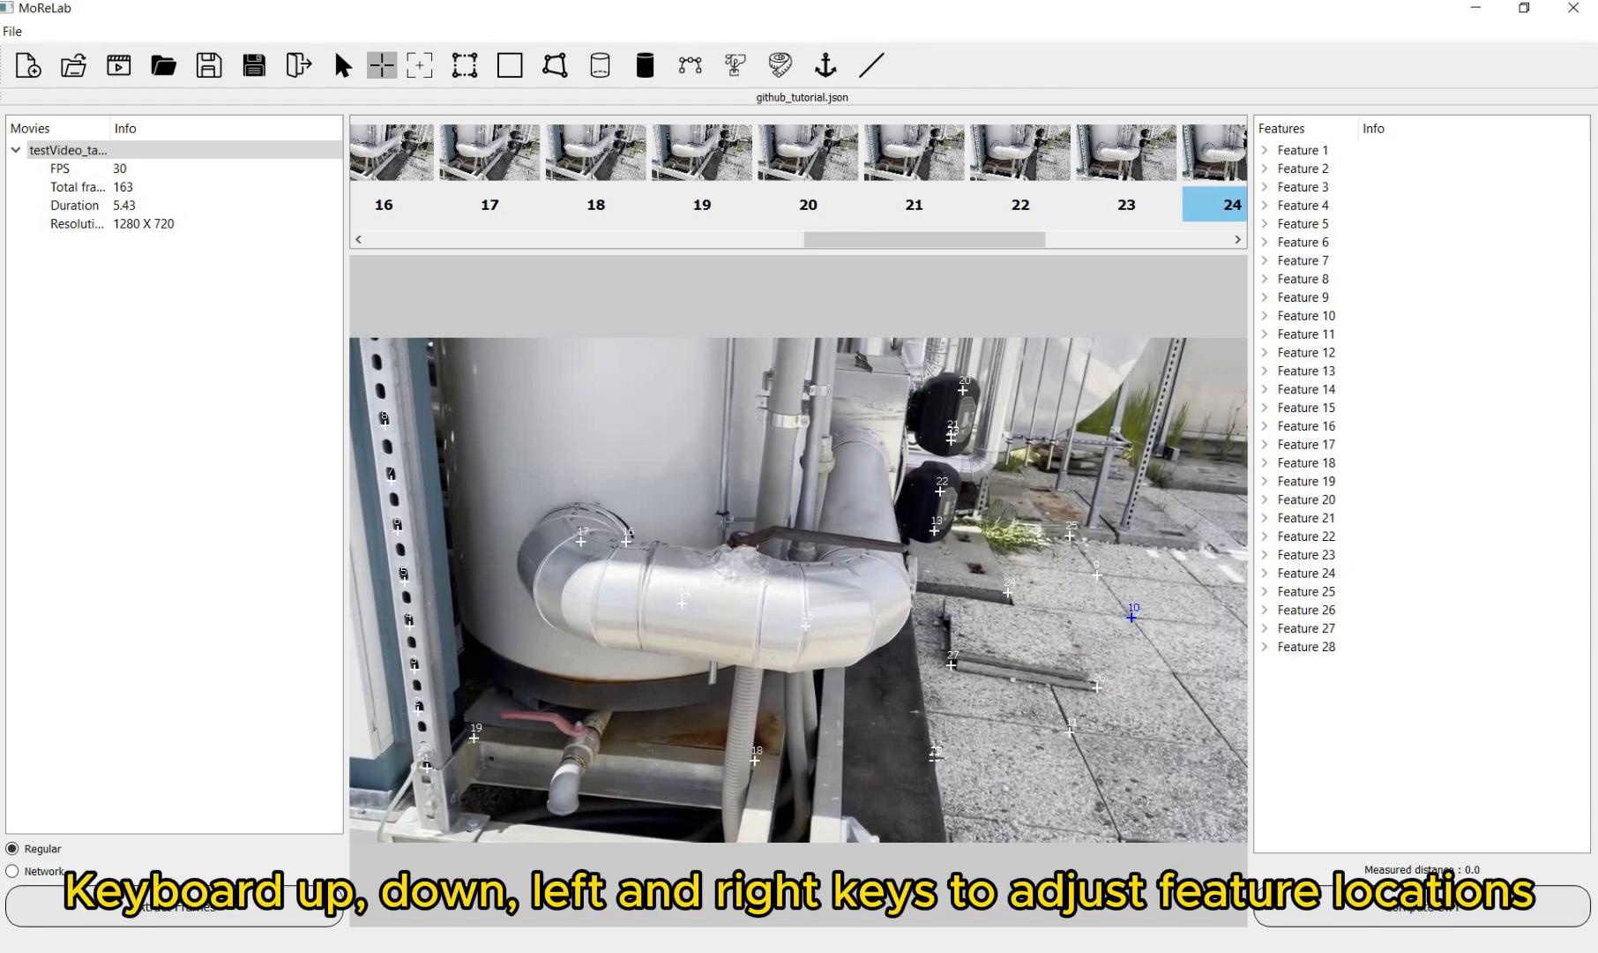
Step: Move the features along the dark mat's edge and on the raised slabs' corners to their matching spots in frame 24
{"action": "left_click", "coordinate": [936, 758]}
{"action": "mouse_move", "coordinate": [937, 760]}
{"action": "left_mouse_down"}
{"action": "mouse_move", "coordinate": [971, 716]}
{"action": "mouse_move", "coordinate": [941, 811]}
{"action": "left_mouse_up"}
{"action": "left_click", "coordinate": [937, 752]}
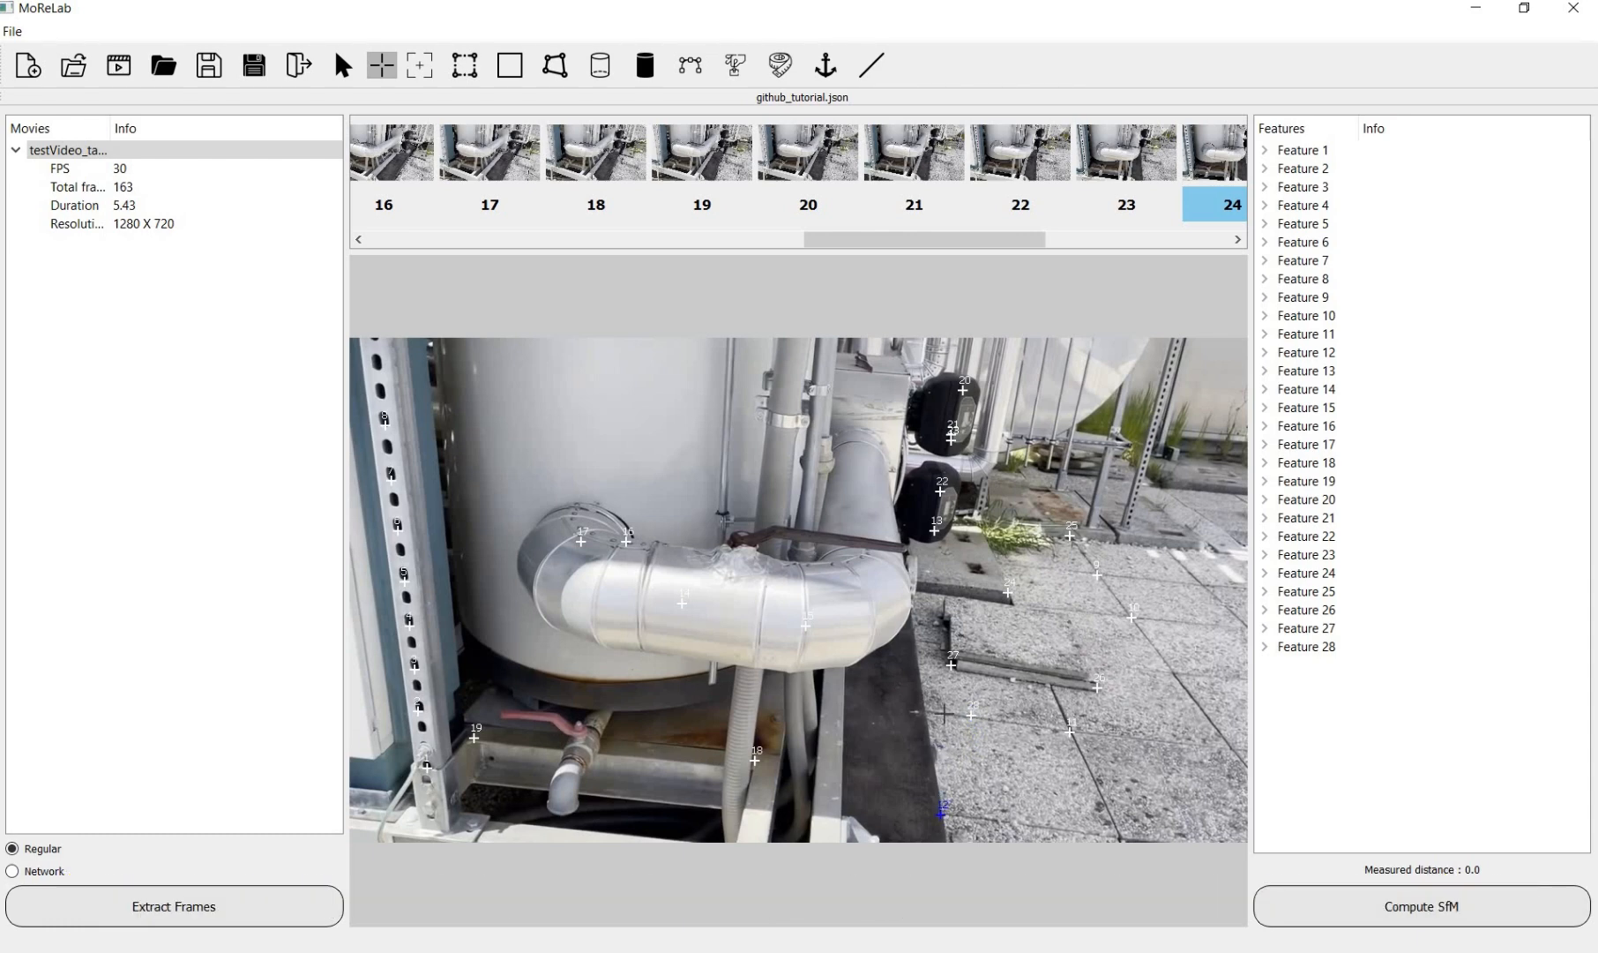
{"action": "left_click_drag", "start_coordinate": [971, 713], "coordinate": [926, 711]}
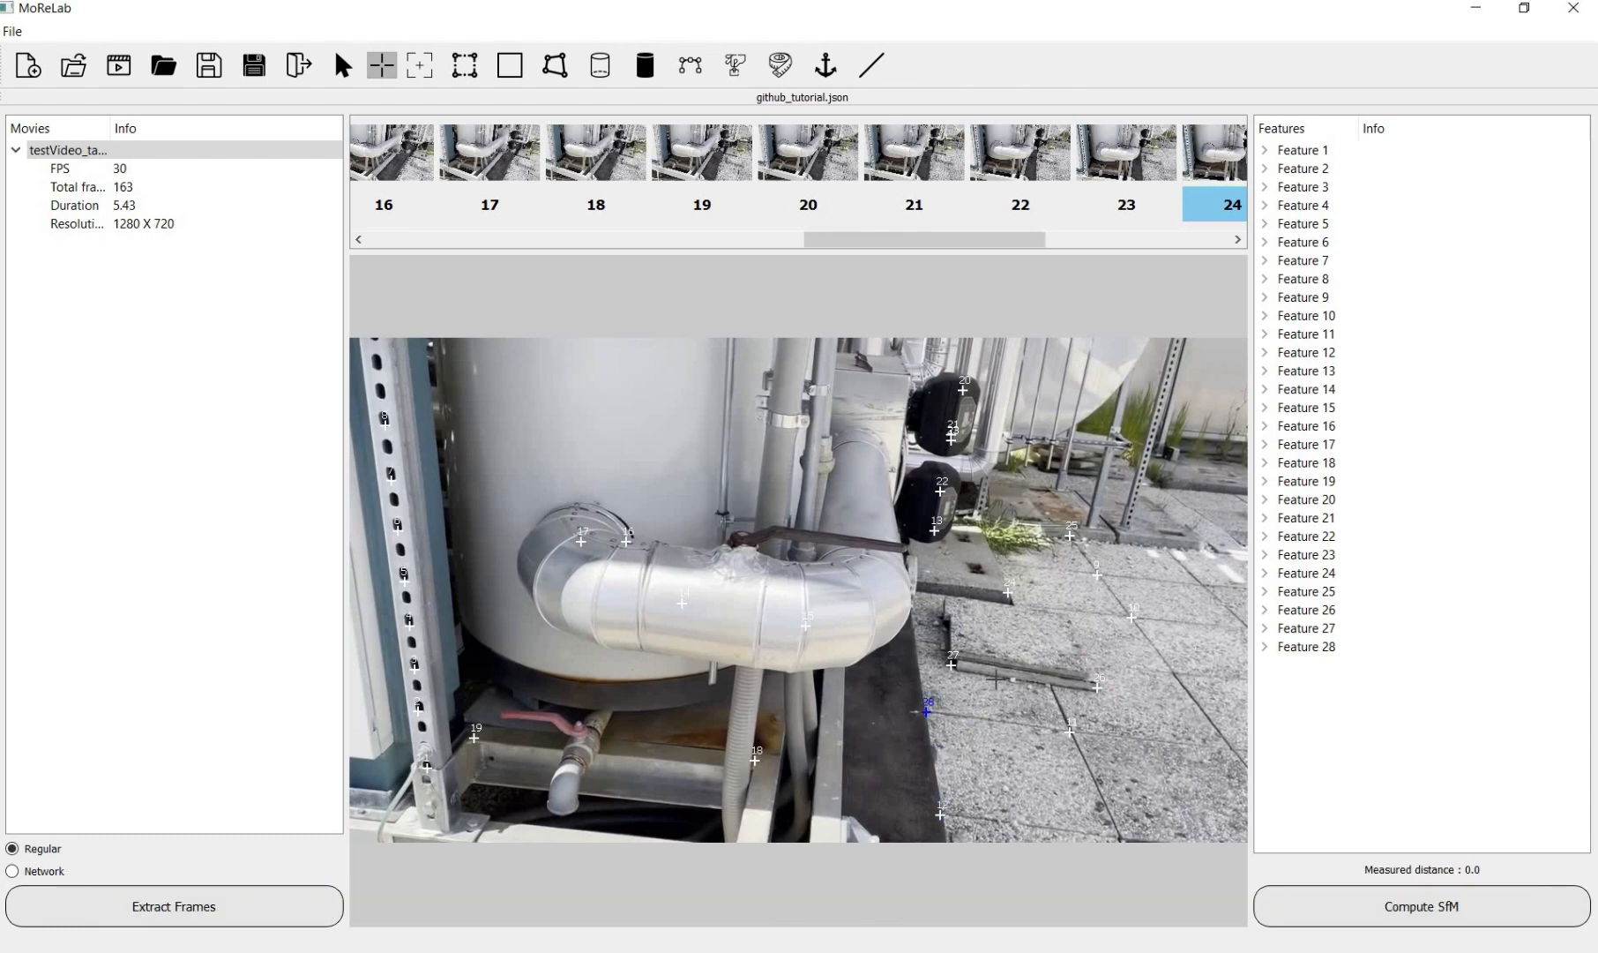
{"action": "left_click", "coordinate": [1008, 591]}
{"action": "left_click_drag", "start_coordinate": [951, 664], "coordinate": [958, 667]}
{"action": "left_click", "coordinate": [1098, 686]}
Step: Compare with frame 22, and adjust features 18 and 19 in frame 24 beside the ribbed hose and on the base frame
{"action": "left_click", "coordinate": [1021, 154]}
{"action": "left_click", "coordinate": [1215, 144]}
{"action": "left_click_drag", "start_coordinate": [754, 759], "coordinate": [753, 768]}
{"action": "left_click", "coordinate": [473, 734]}
{"action": "left_click", "coordinate": [419, 706]}
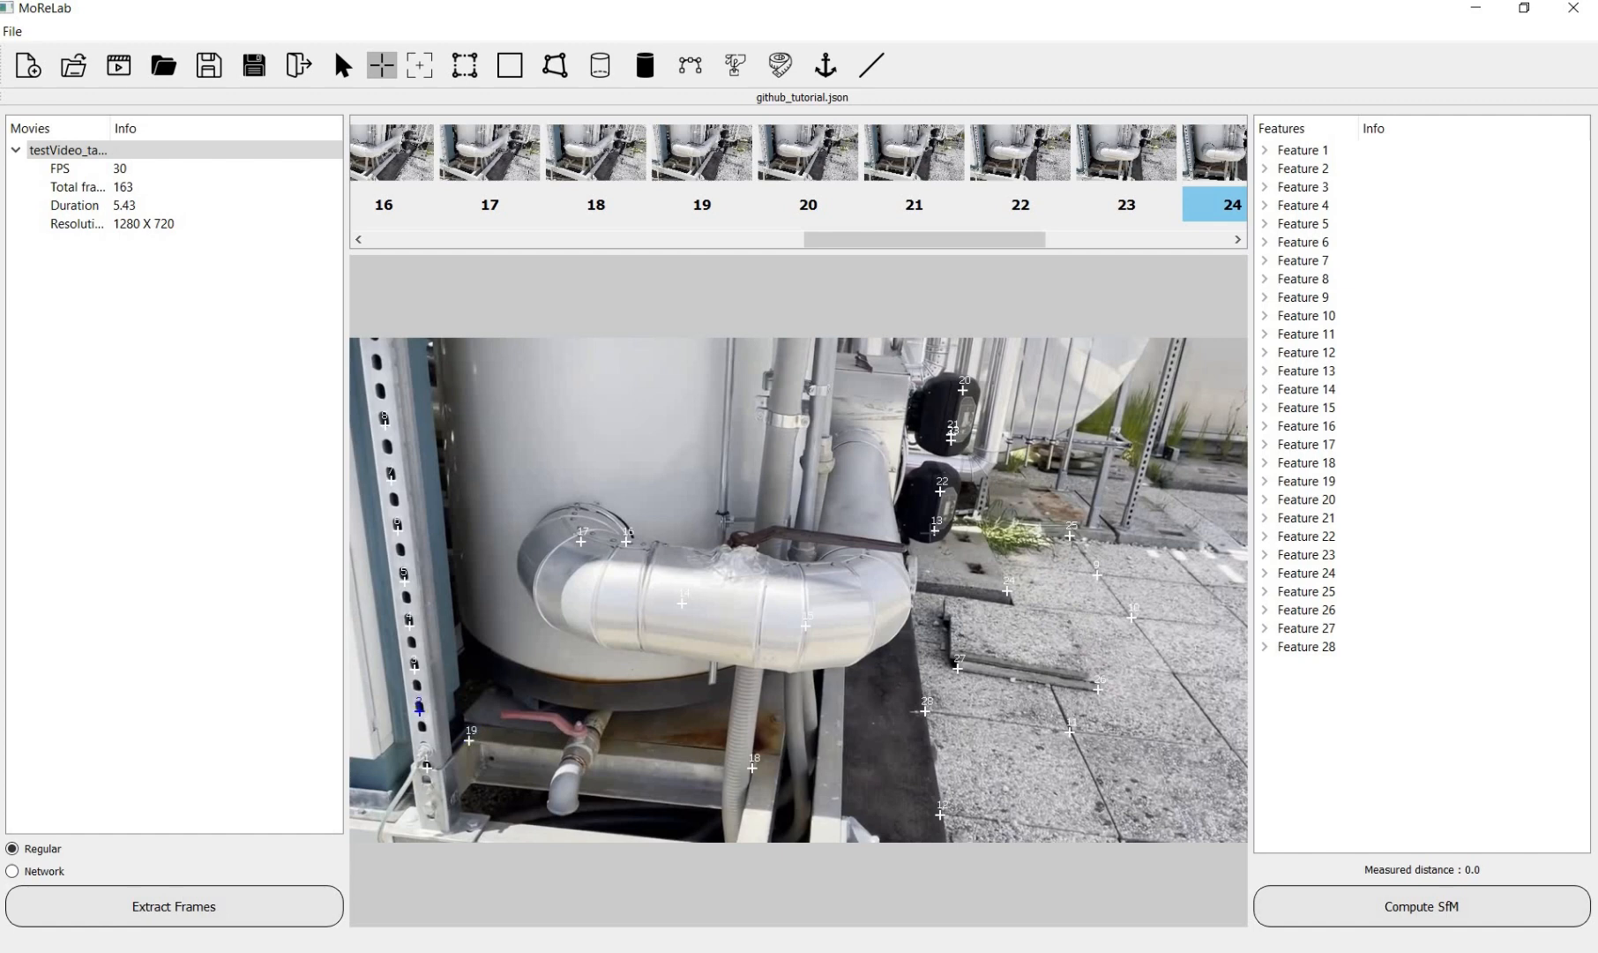
Step: Compare with frame 22, and align feature 13 with the lever's tip and features 21 to 23 with the motor caps in frame 24
{"action": "left_click", "coordinate": [1041, 165]}
{"action": "left_click", "coordinate": [1216, 165]}
{"action": "left_click", "coordinate": [937, 536]}
{"action": "left_click", "coordinate": [941, 493]}
{"action": "left_click_drag", "start_coordinate": [996, 473], "coordinate": [952, 441]}
Step: Compare with frame 22, and align the silver pipe's seam feature and features 16 and 17 near the tank flange in frame 24
{"action": "left_click", "coordinate": [1041, 165]}
{"action": "left_click", "coordinate": [1217, 147]}
{"action": "left_click_drag", "start_coordinate": [681, 602], "coordinate": [640, 608]}
{"action": "left_click_drag", "start_coordinate": [581, 541], "coordinate": [627, 540]}
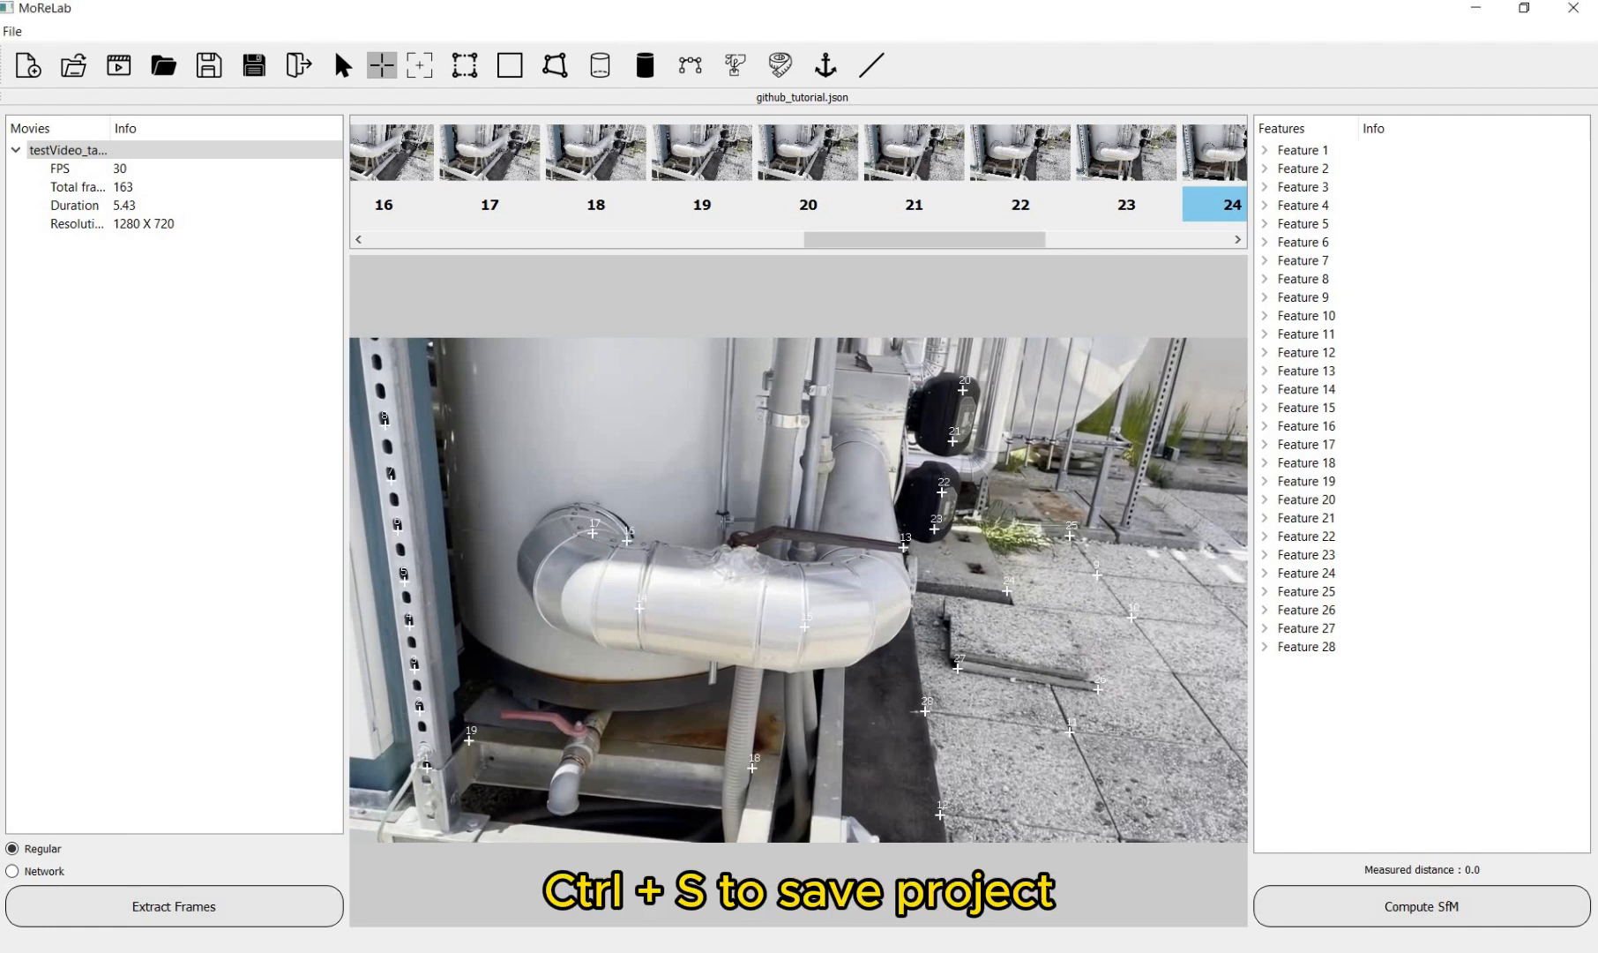
Step: Save the project and compute the structure-from-motion reconstruction
{"action": "key", "text": "ctrl+s"}
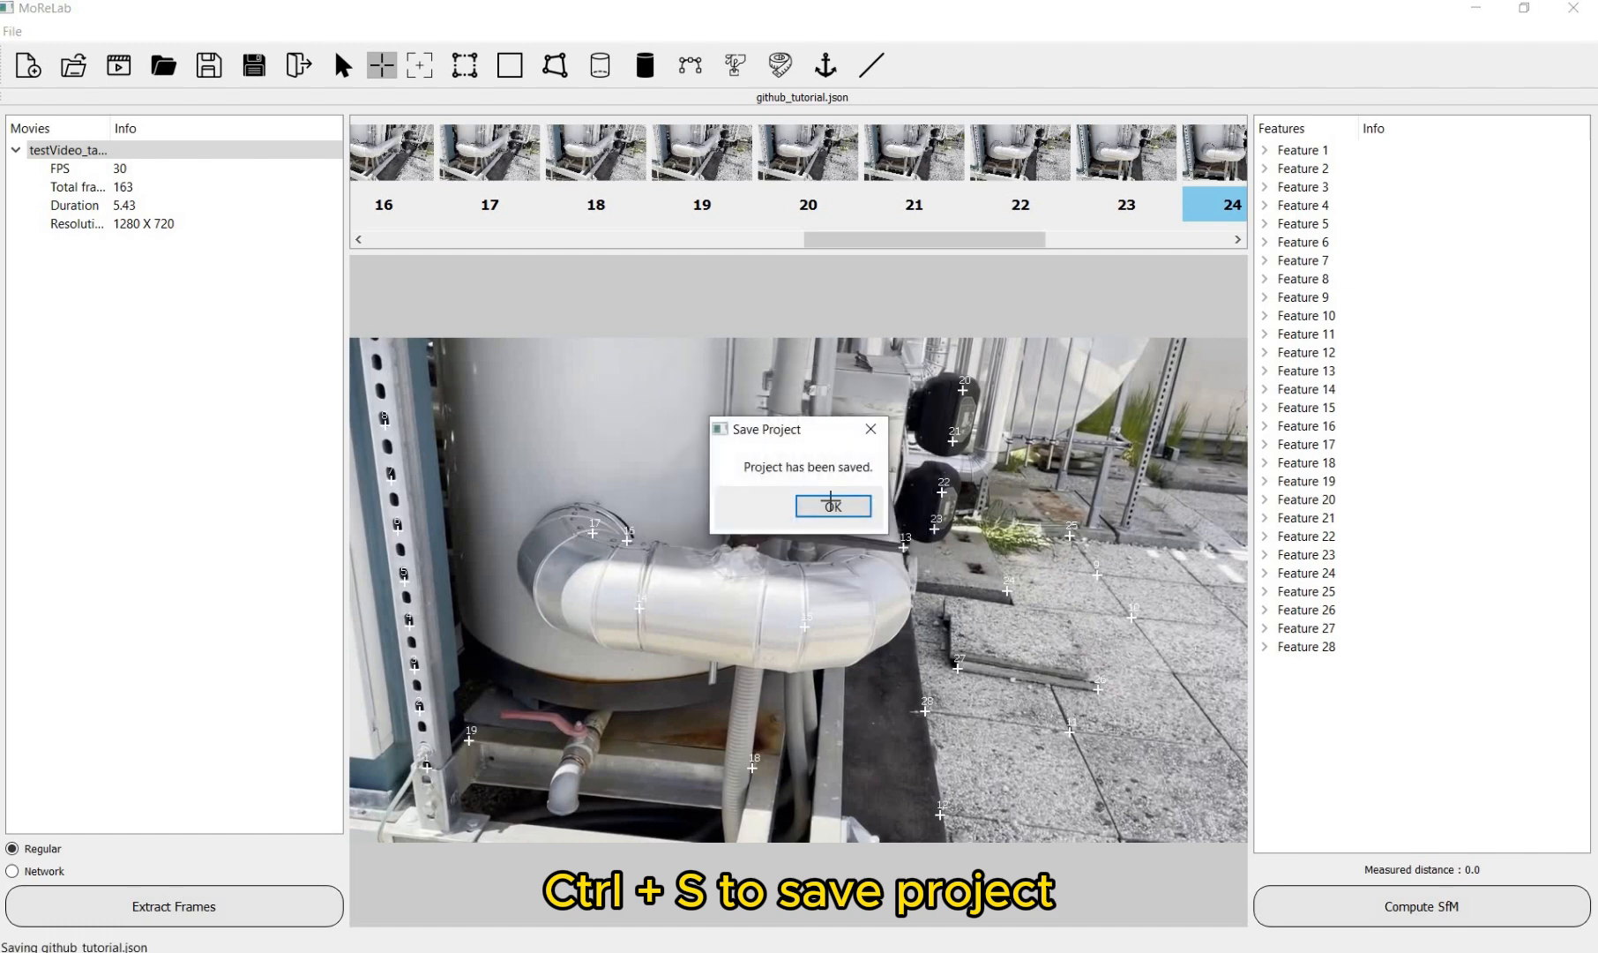
{"action": "left_click", "coordinate": [830, 505]}
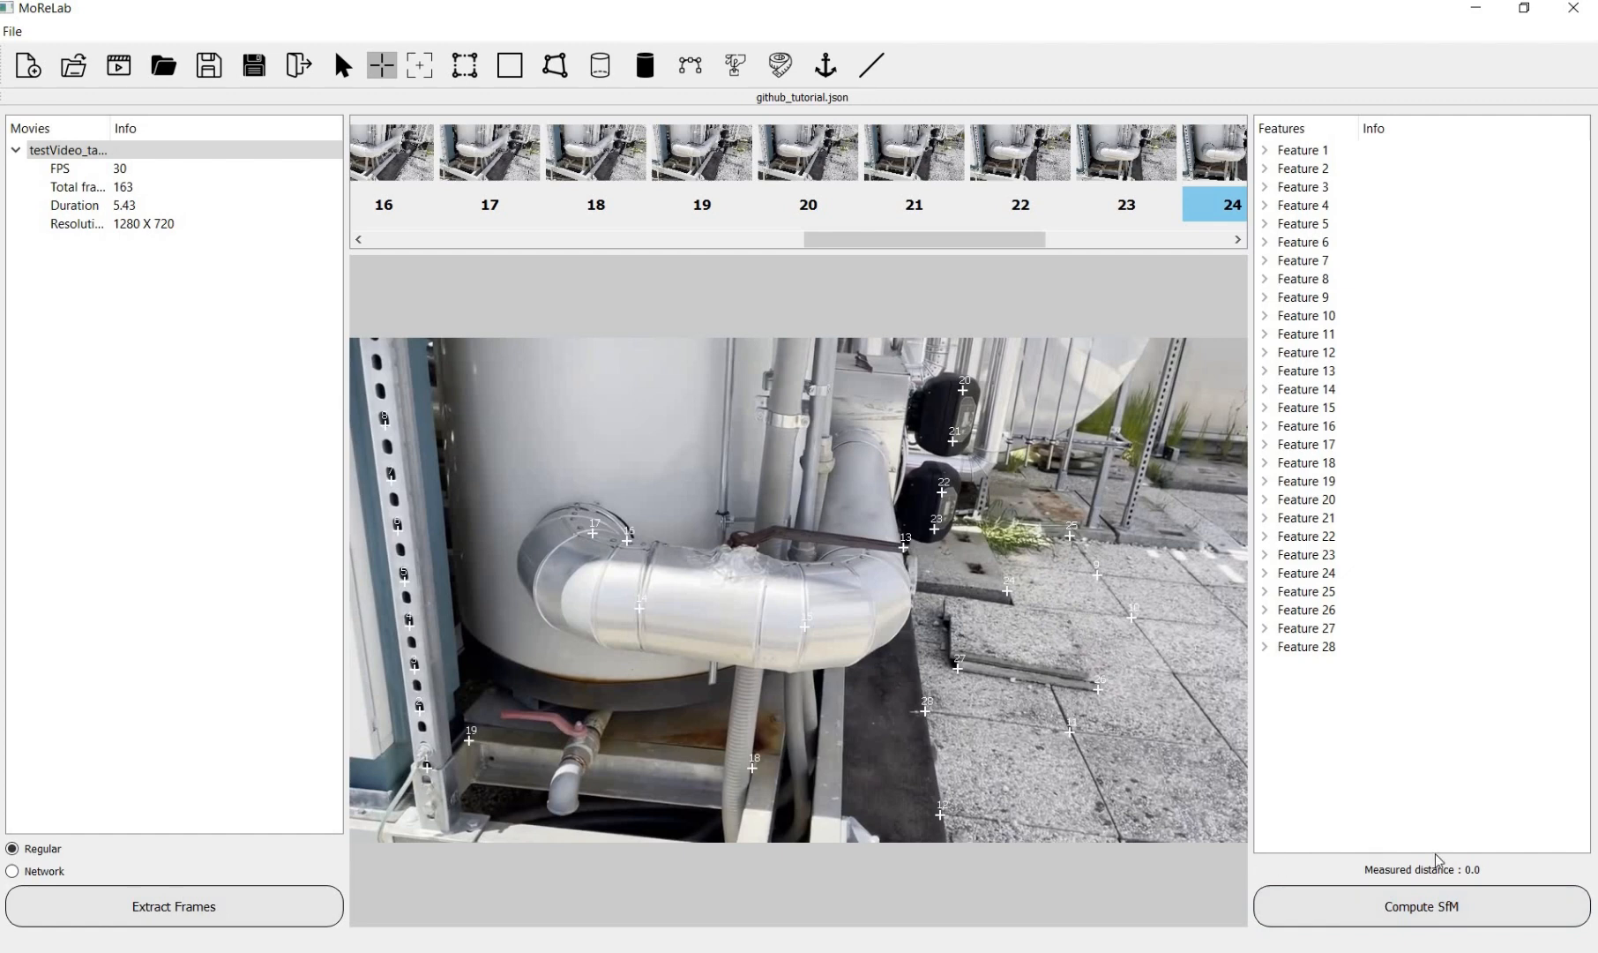
{"action": "left_click", "coordinate": [1376, 916]}
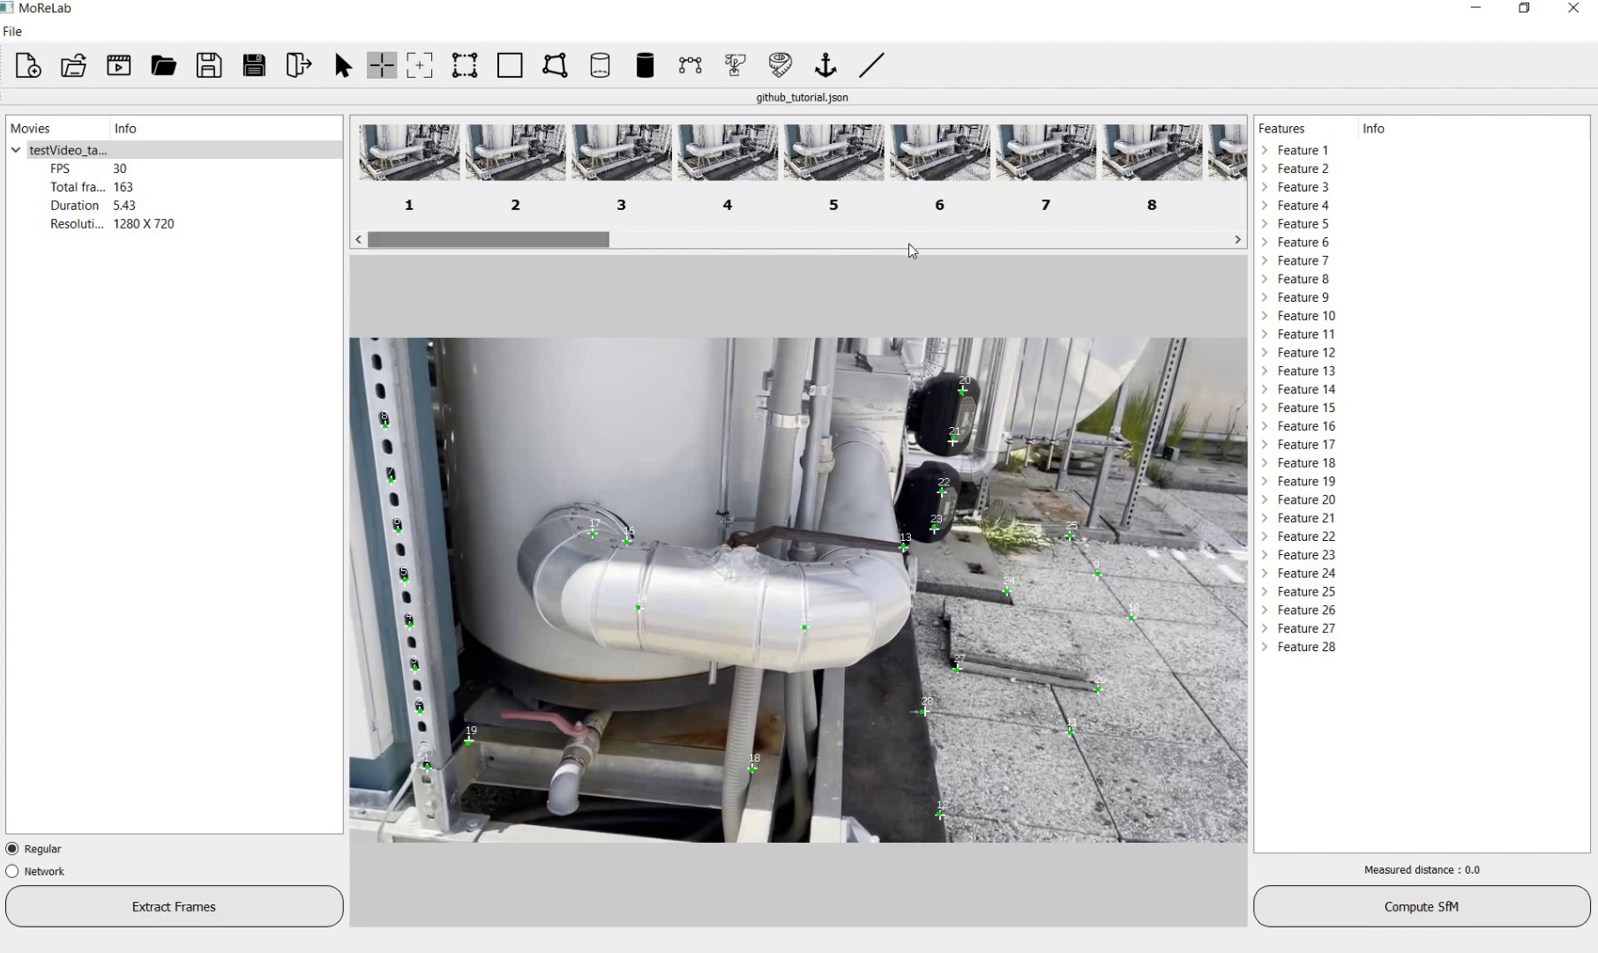
Step: In frame 22, model a rectangle on the paving beside the black strip from four floor features picked clockwise
{"action": "left_click_drag", "start_coordinate": [554, 240], "coordinate": [913, 251]}
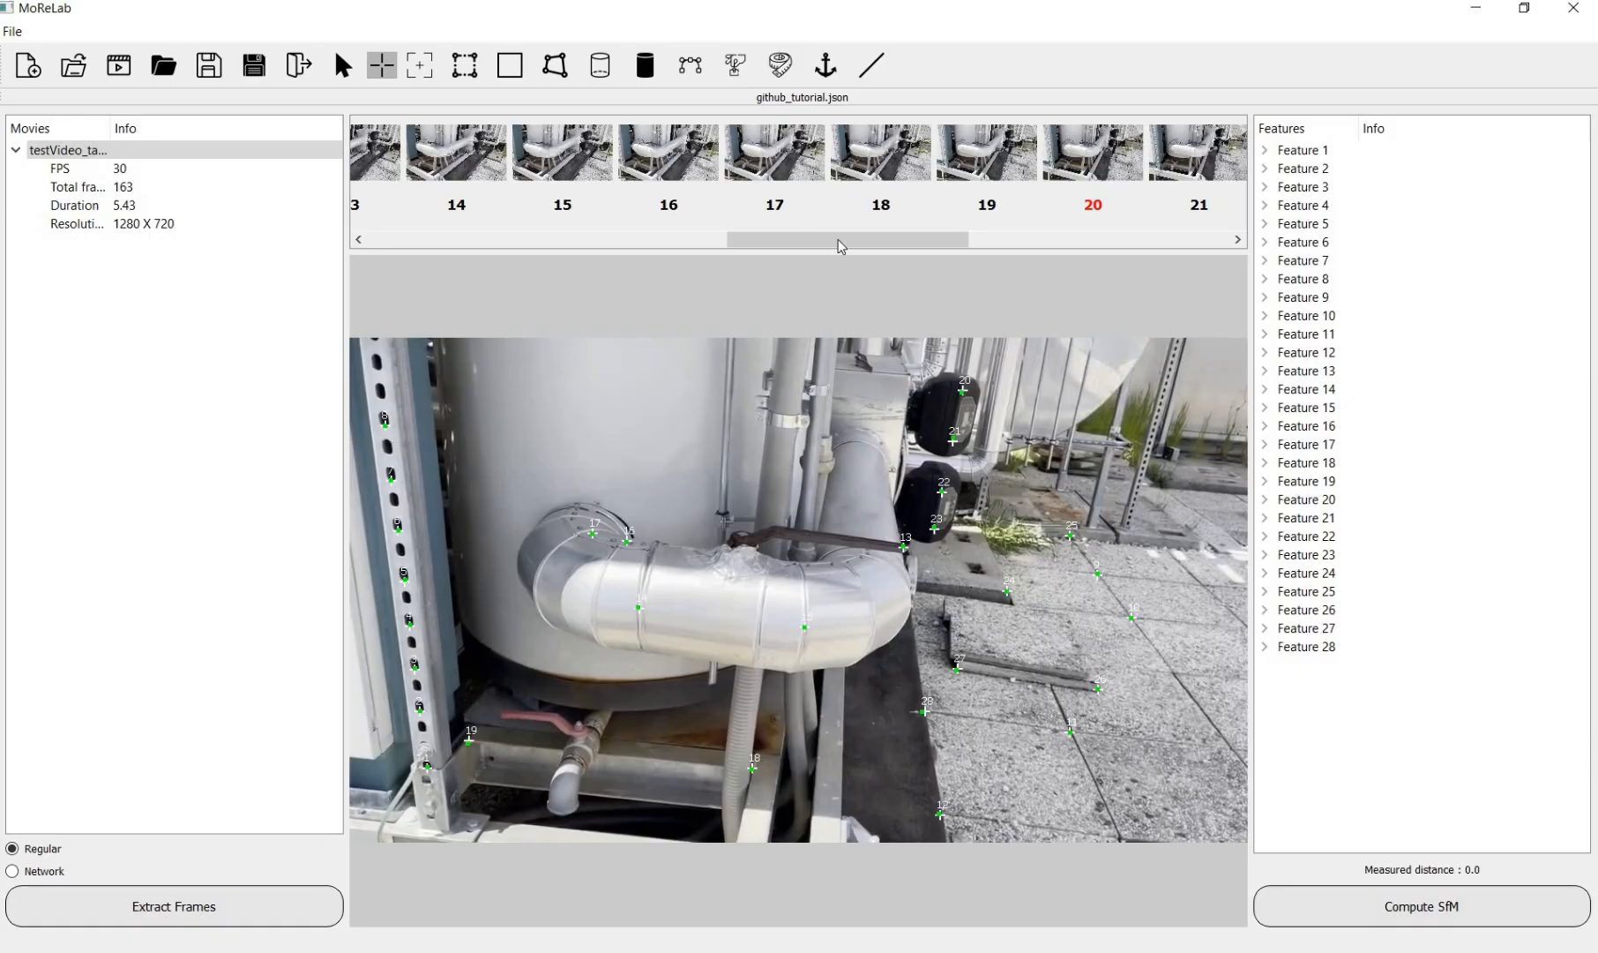
{"action": "left_click_drag", "start_coordinate": [788, 242], "coordinate": [901, 251]}
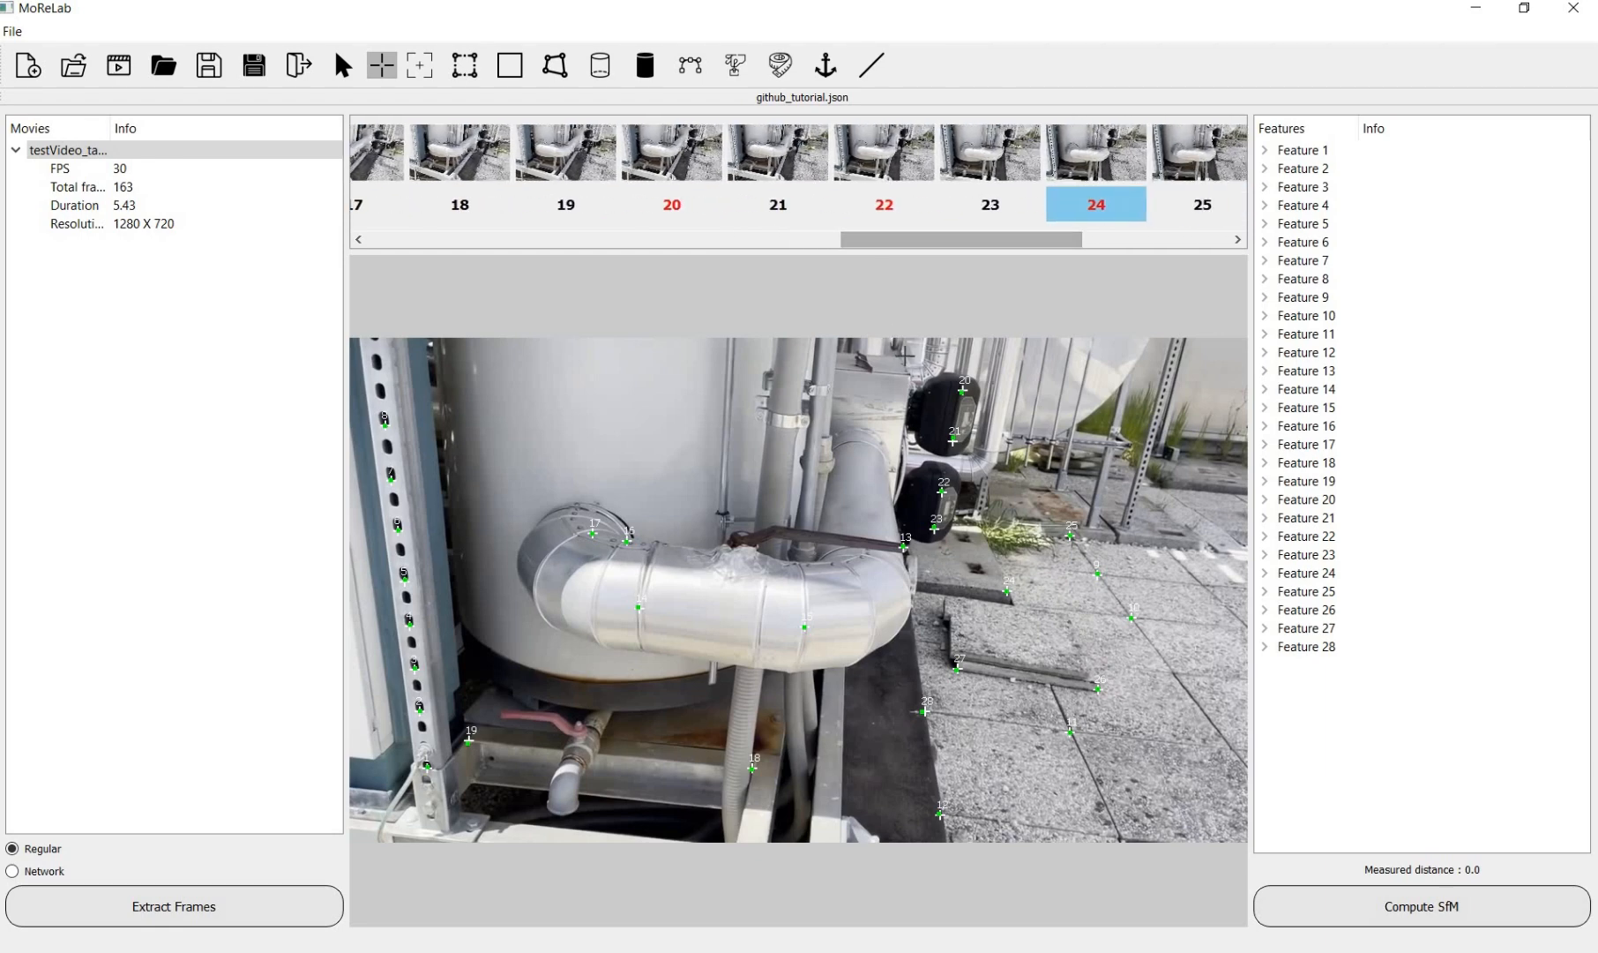
{"action": "left_click", "coordinate": [887, 170]}
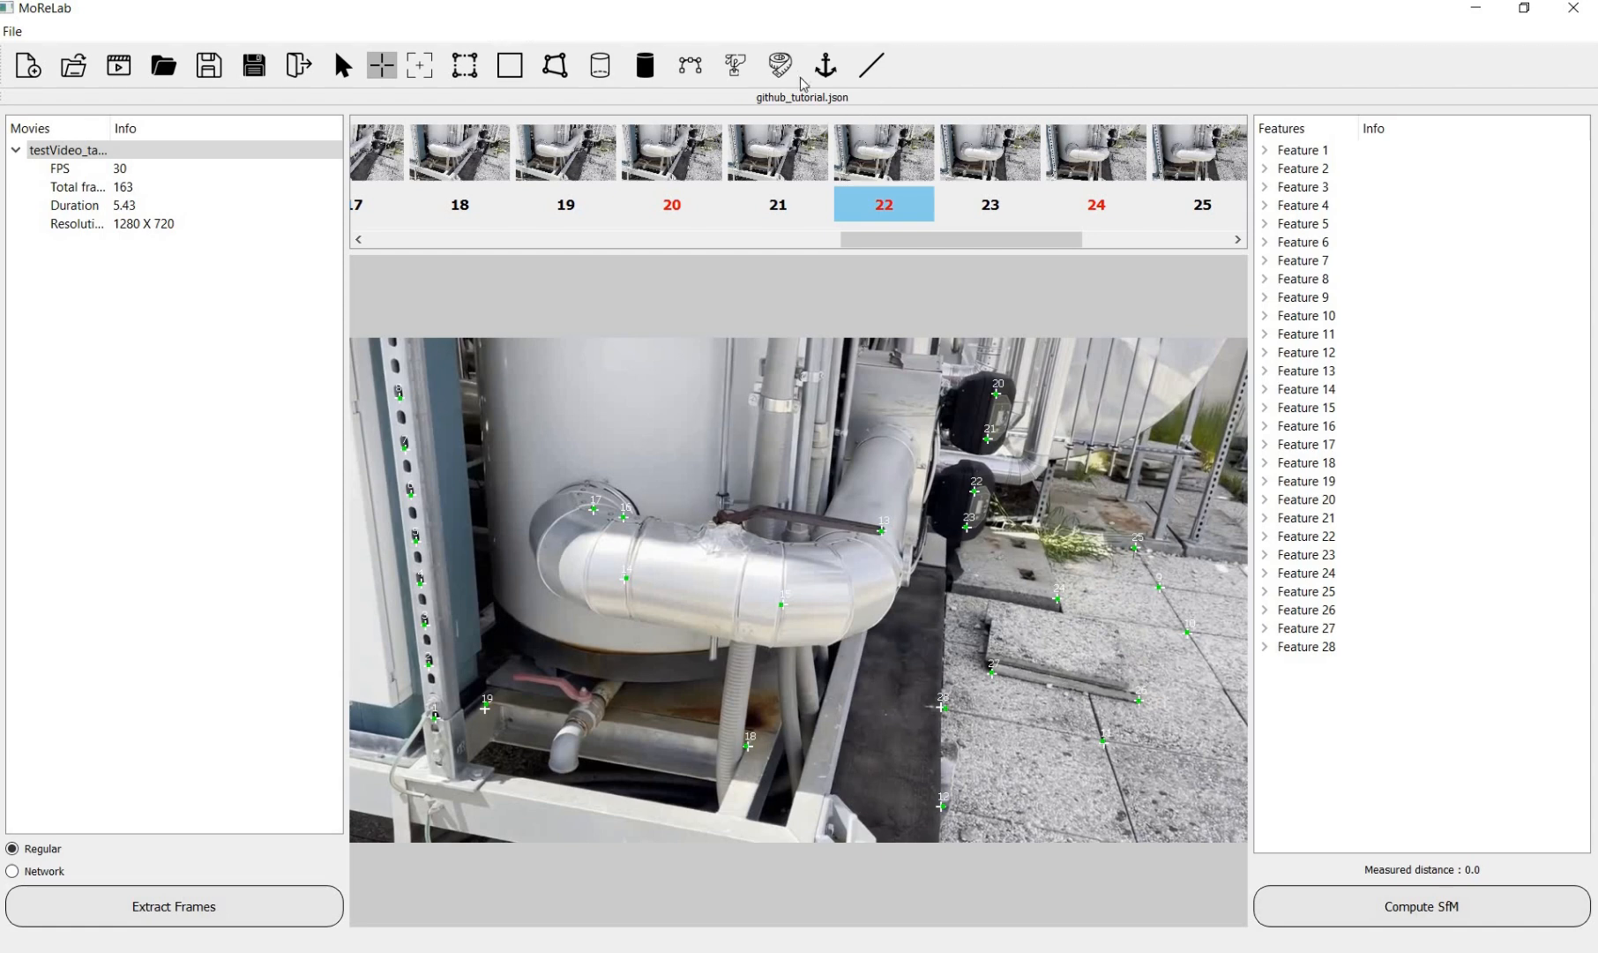
{"action": "left_click", "coordinate": [490, 79]}
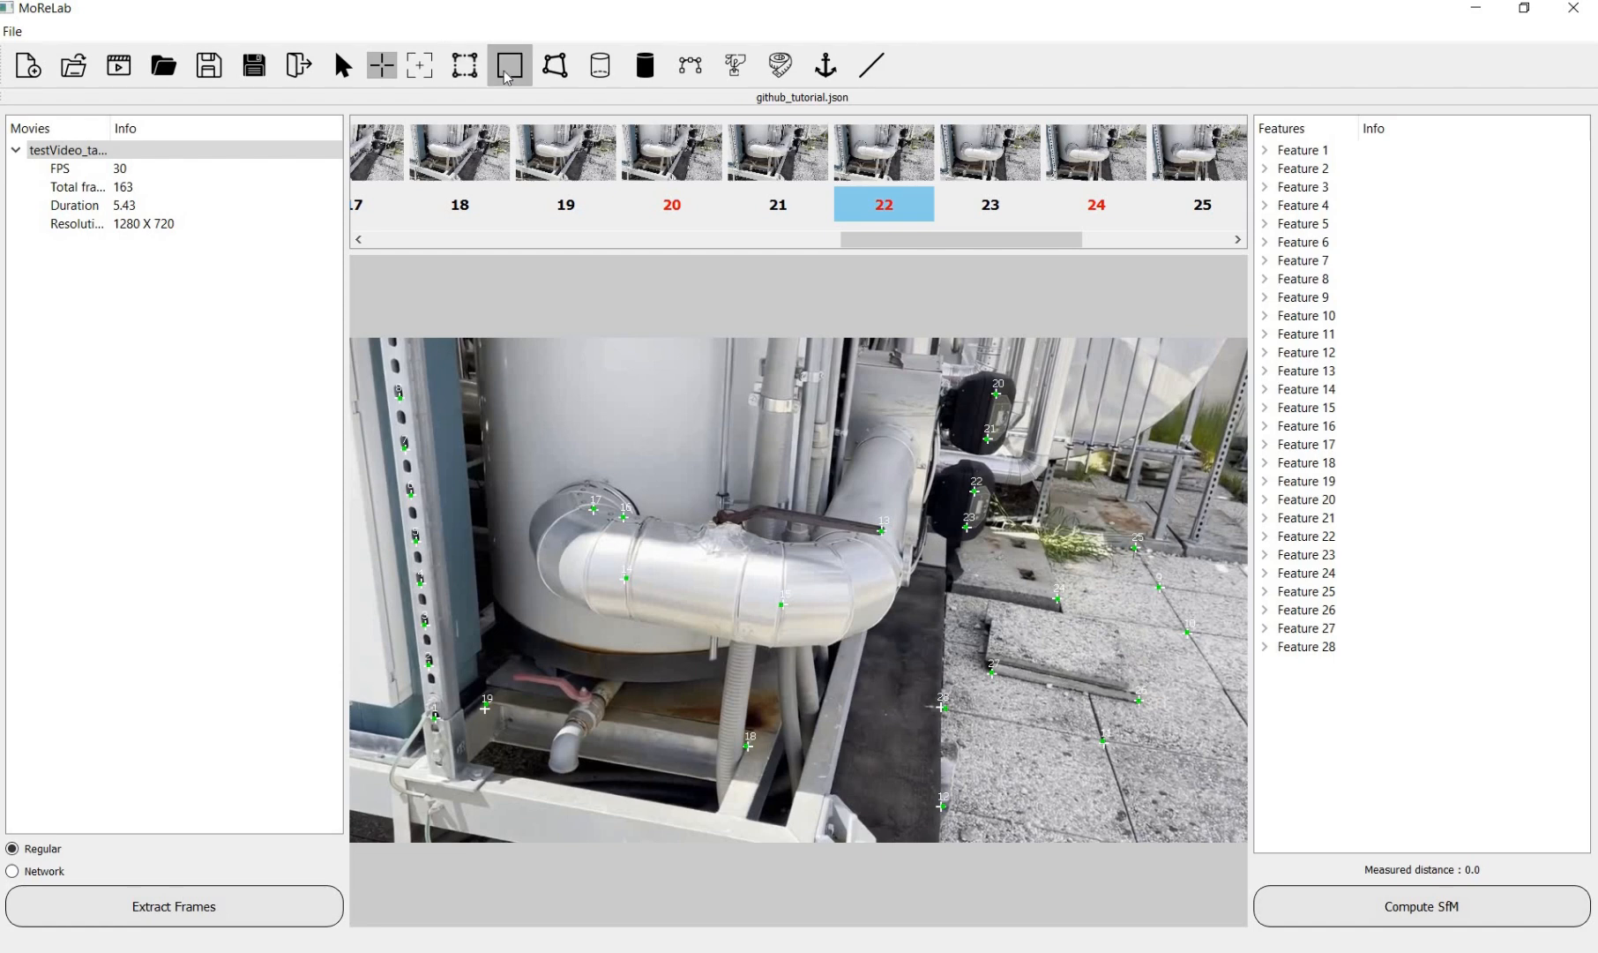
{"action": "left_click", "coordinate": [510, 76]}
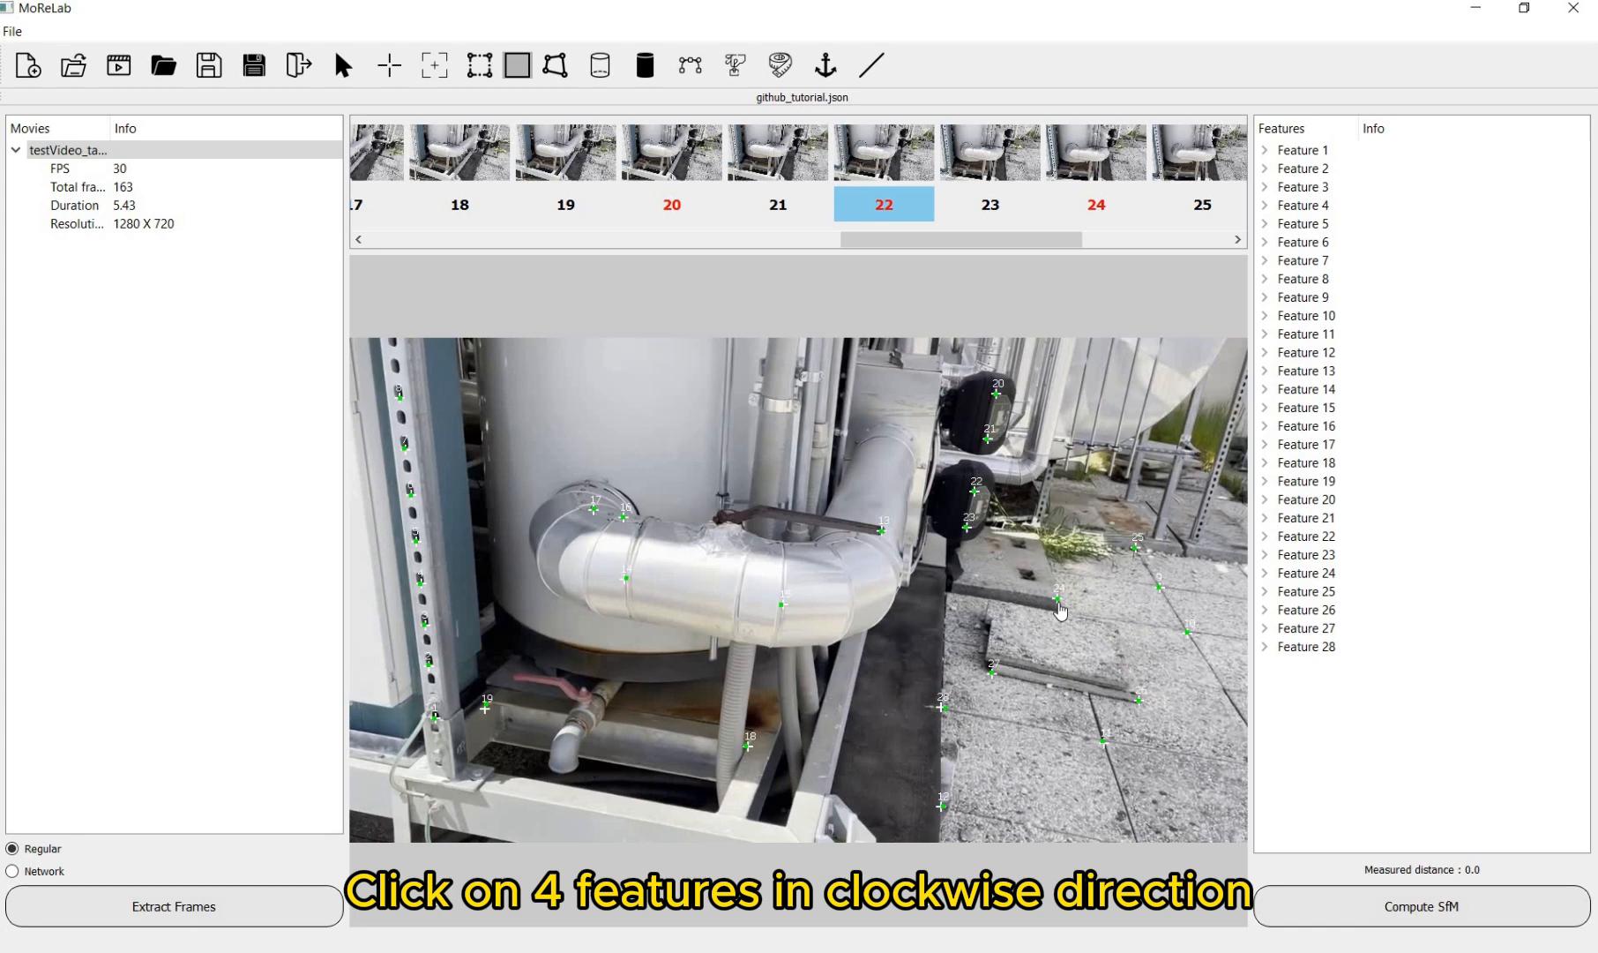
{"action": "left_click", "coordinate": [1057, 599]}
{"action": "left_click", "coordinate": [1139, 701]}
{"action": "left_click", "coordinate": [944, 757]}
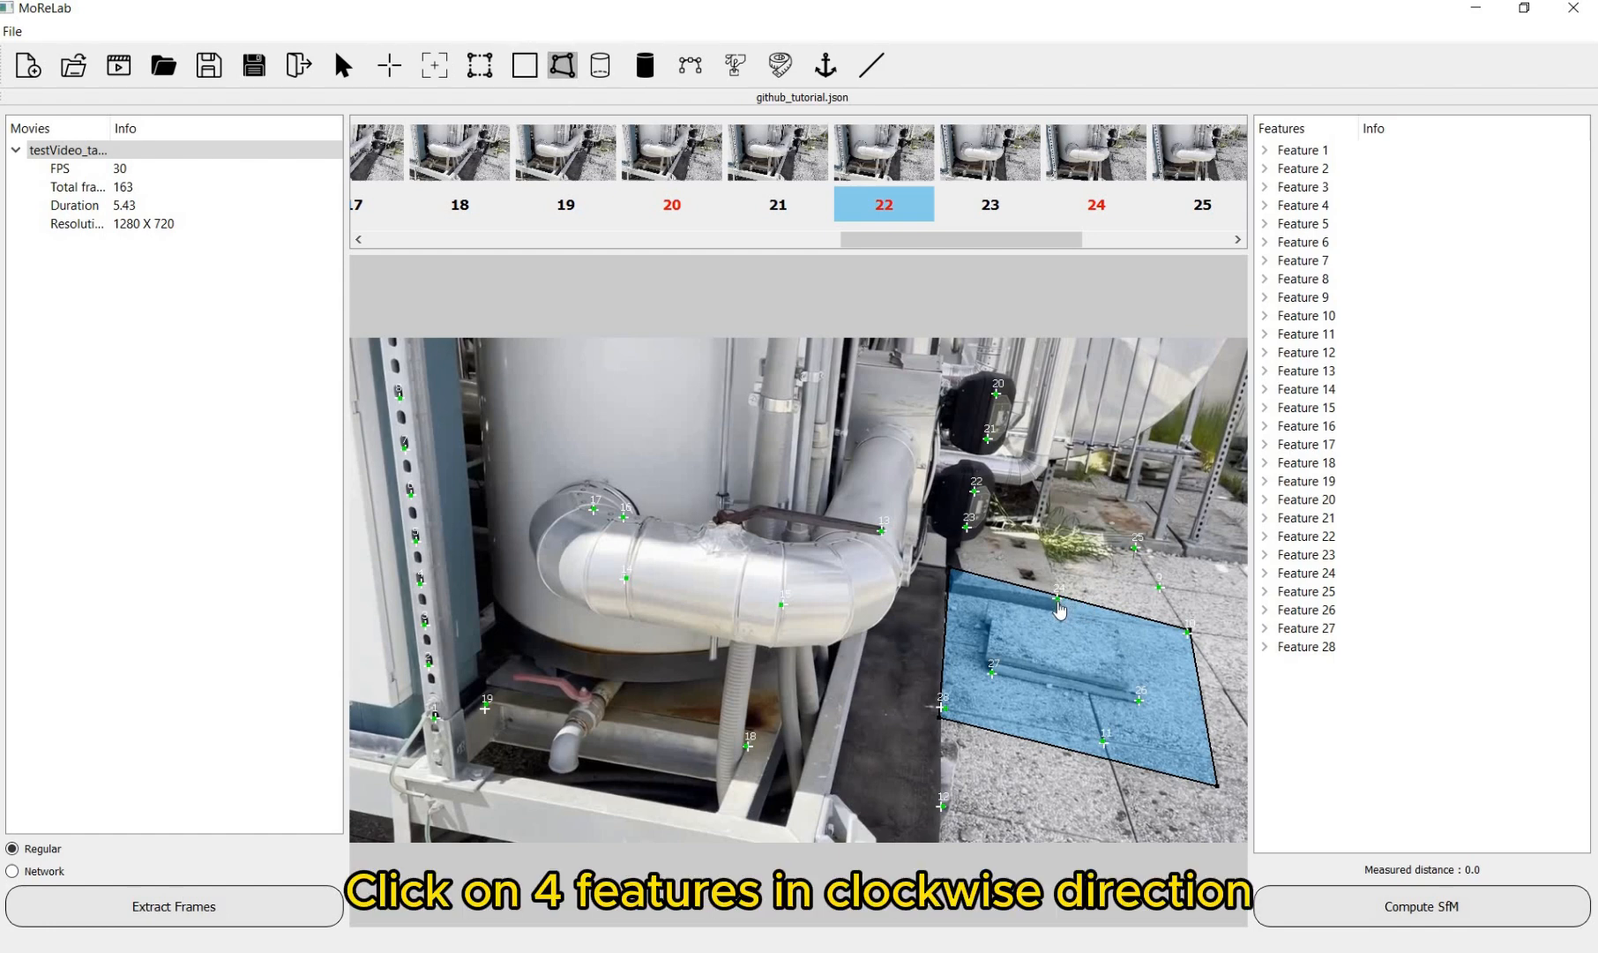
Step: Model a quad on the paving through four floor features, going clockwise from feature 24 around the concrete plate
{"action": "left_click", "coordinate": [1059, 600]}
{"action": "left_click", "coordinate": [1190, 633]}
{"action": "left_click", "coordinate": [1104, 745]}
{"action": "left_click", "coordinate": [944, 708]}
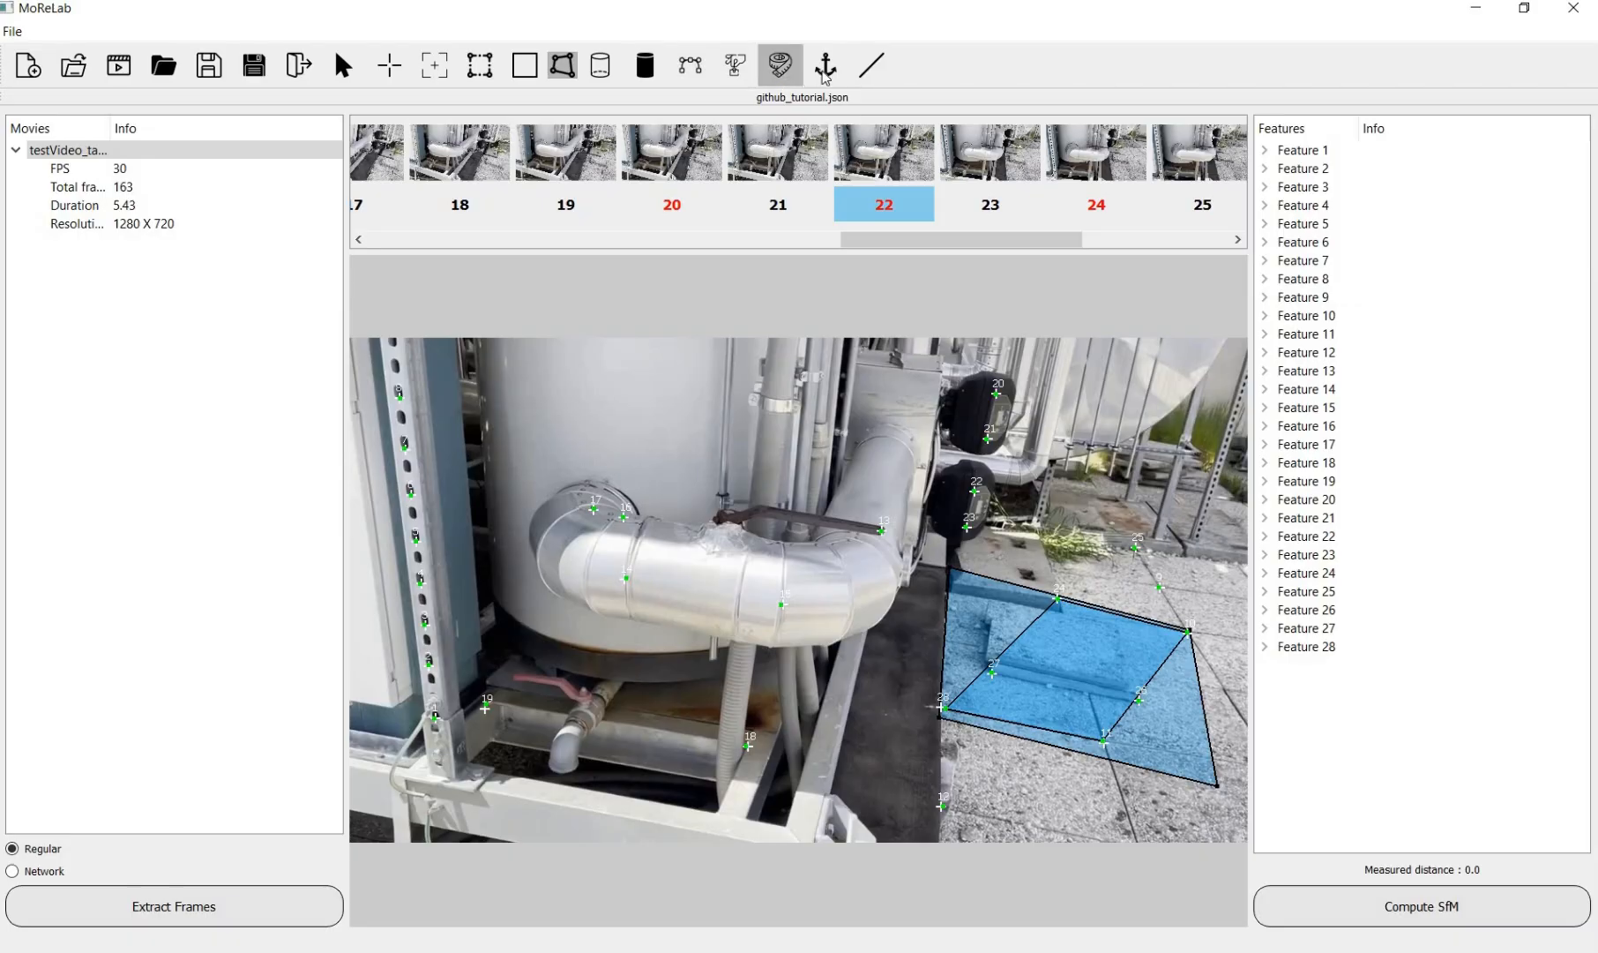
Step: Anchor the paving rectangle to the farther floor feature near the metal stand
{"action": "left_click", "coordinate": [824, 72]}
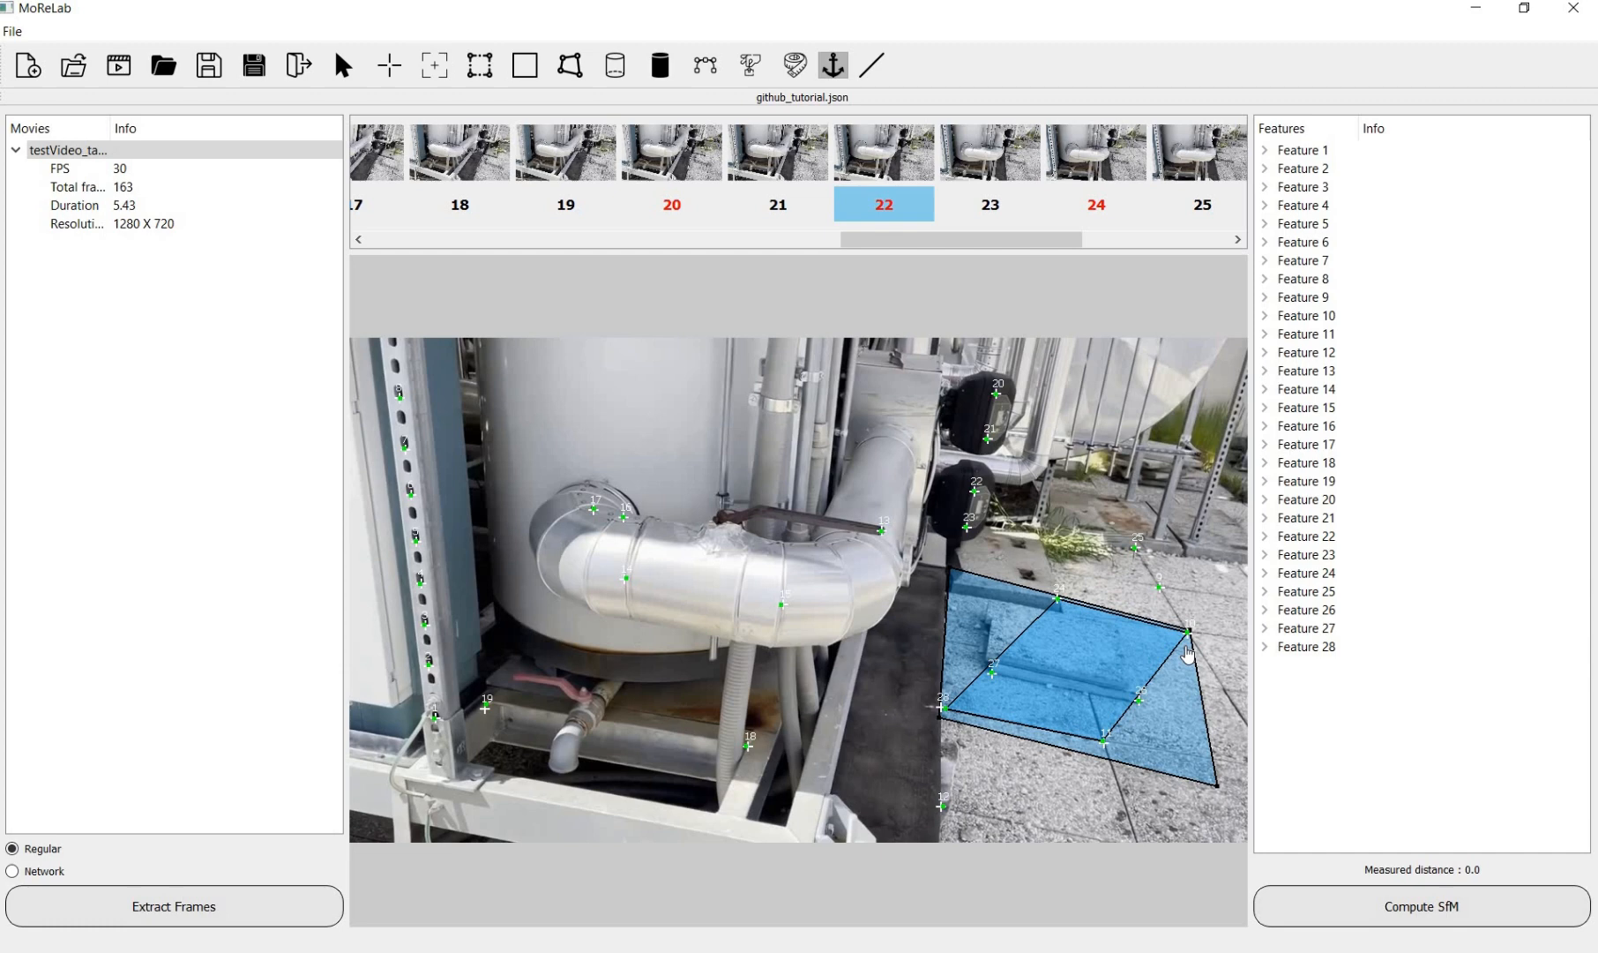
{"action": "left_click", "coordinate": [1190, 648]}
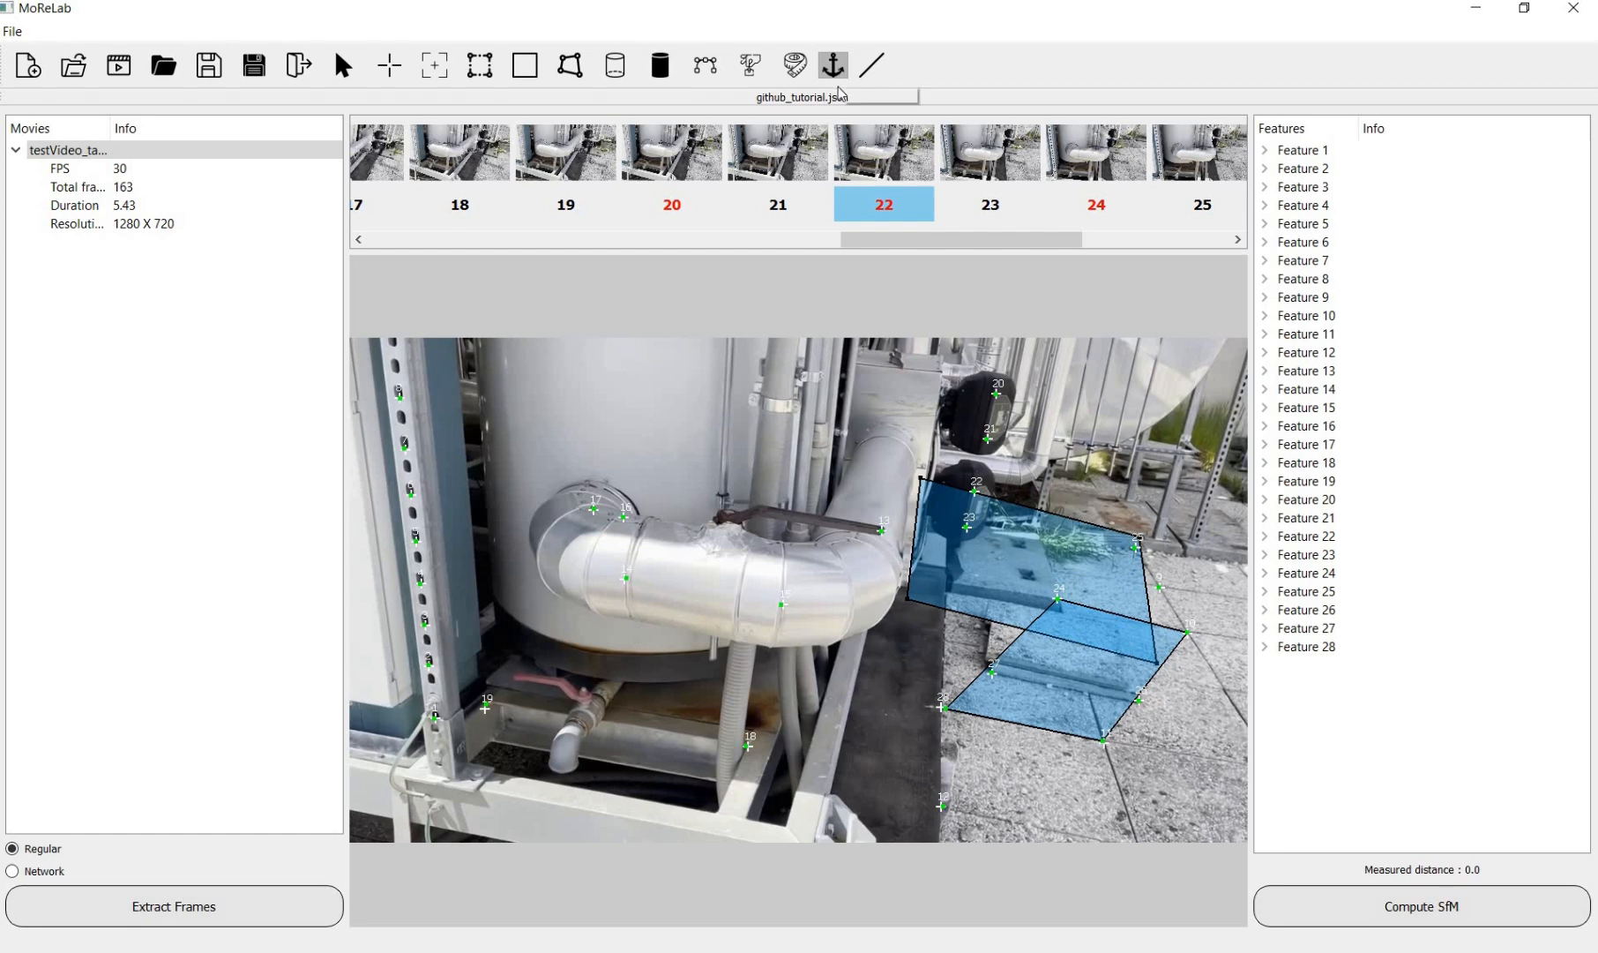
Step: Pick and delete both the anchored rectangle and the quad on the paving
{"action": "left_click", "coordinate": [751, 74]}
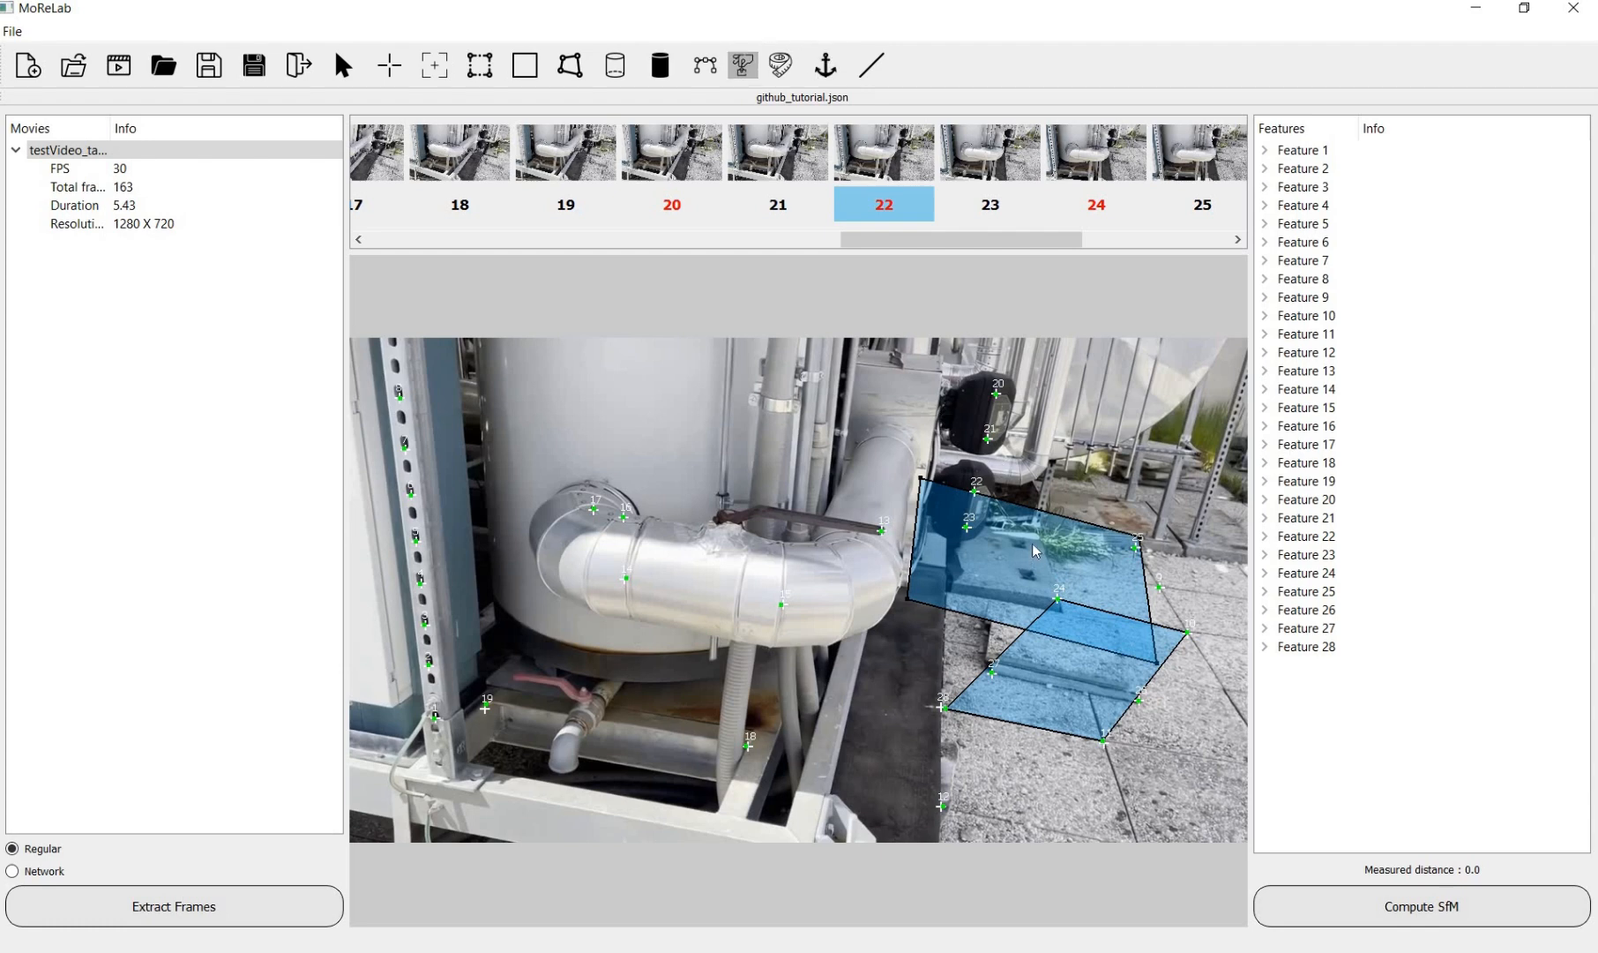
{"action": "left_click", "coordinate": [1036, 552]}
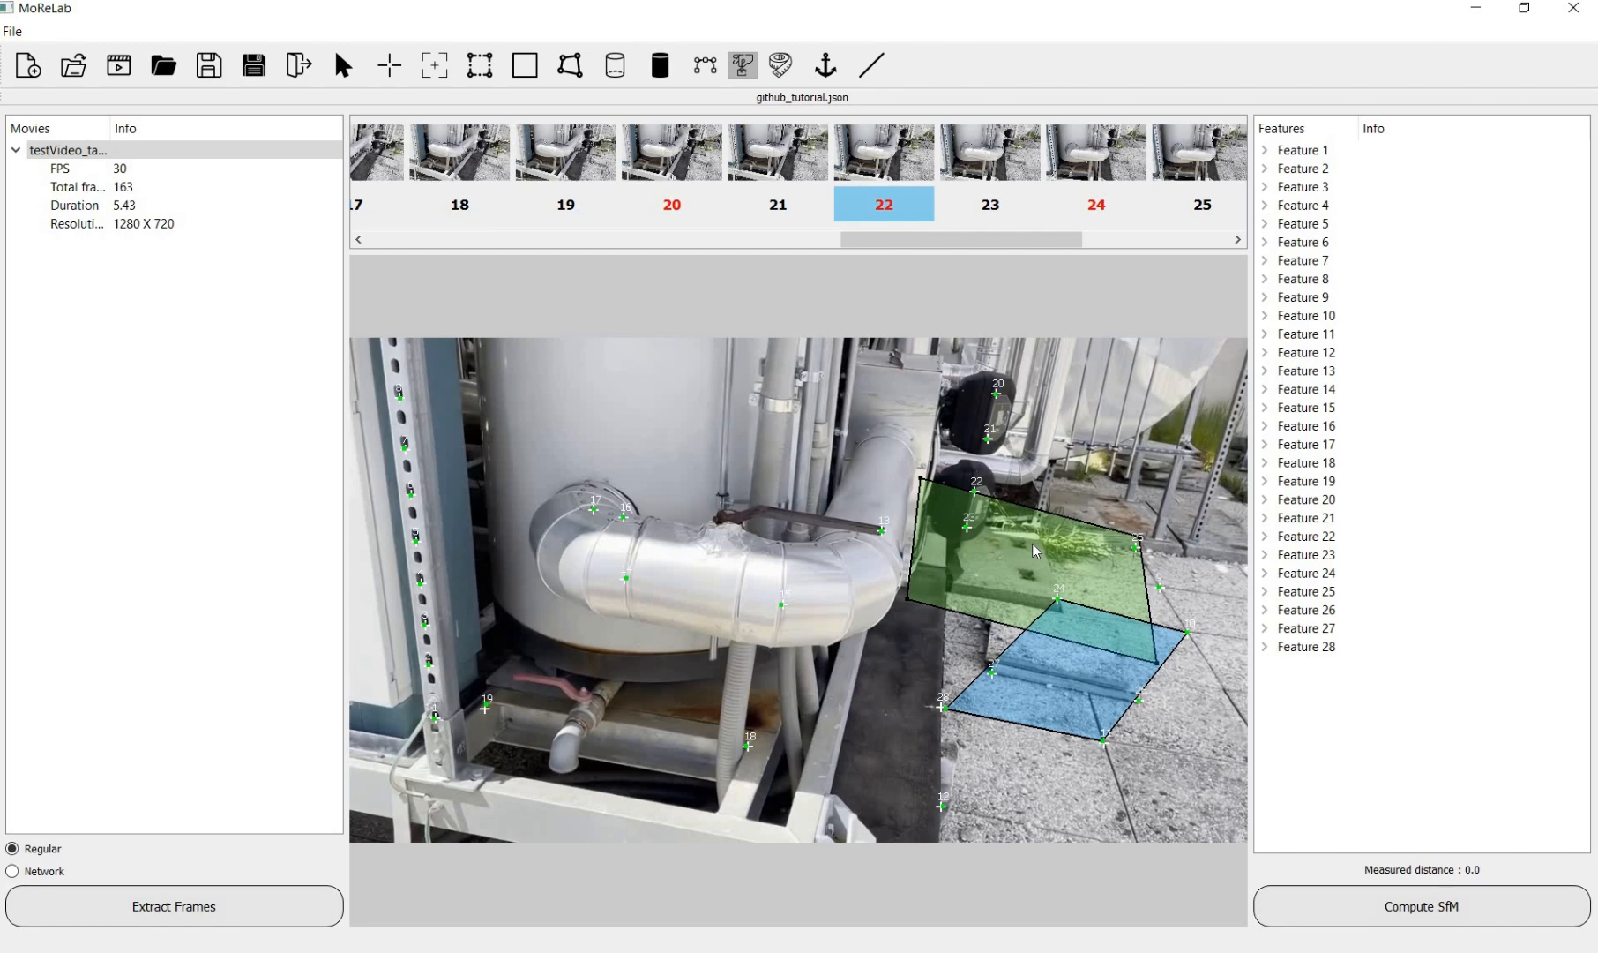
{"action": "key", "text": "Delete"}
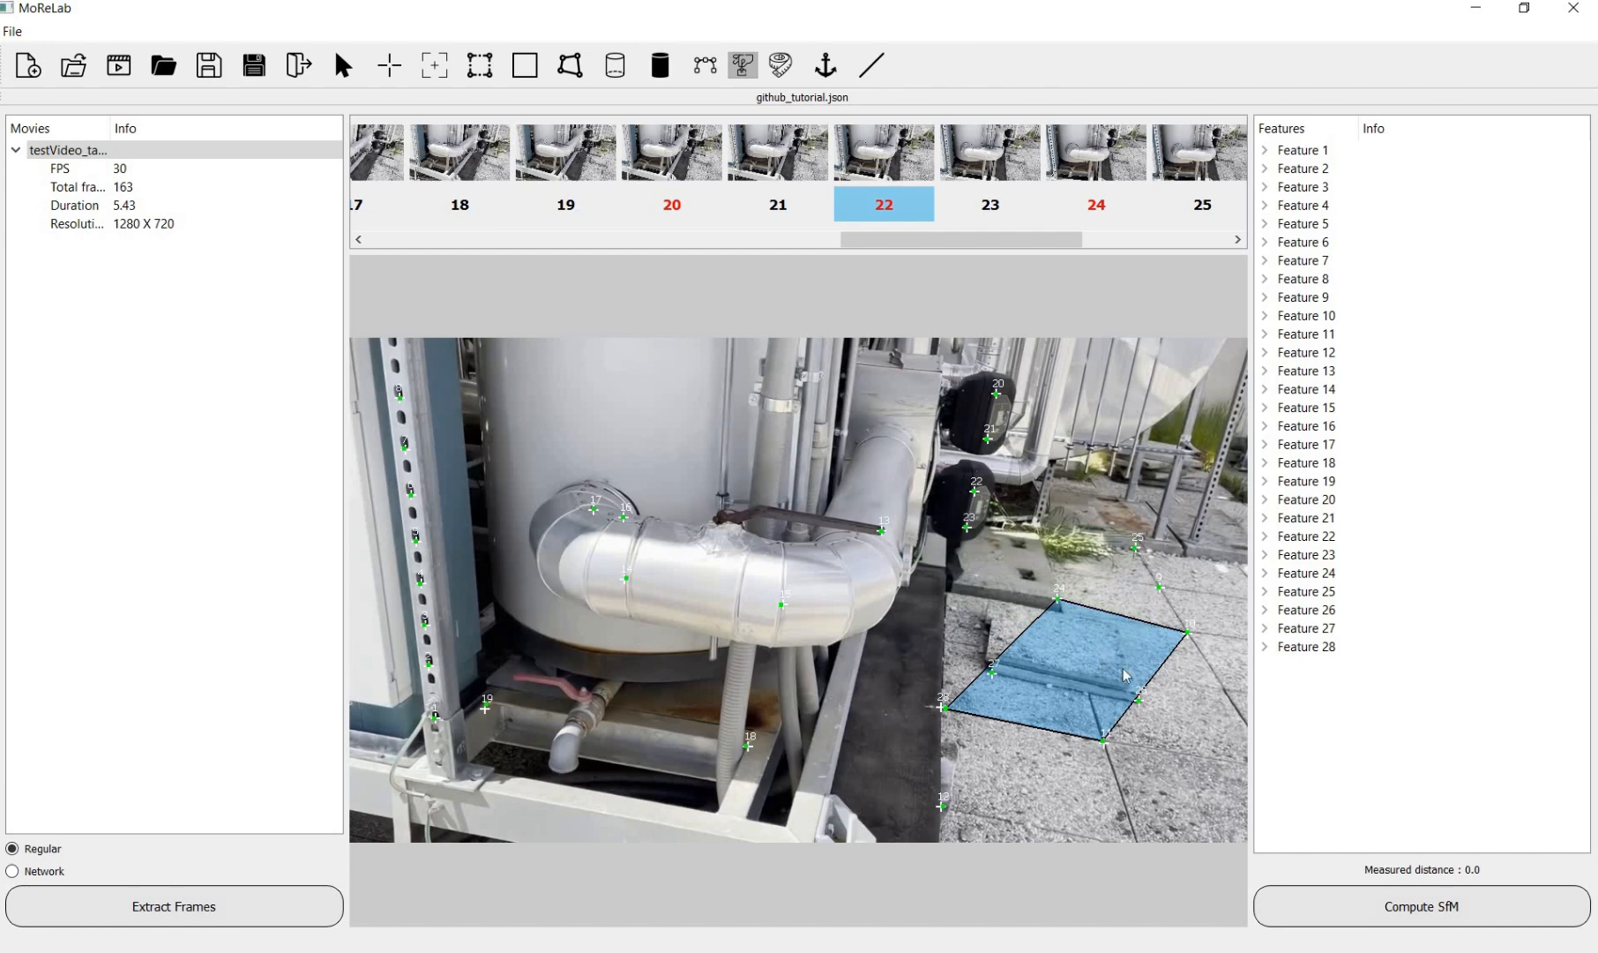
{"action": "left_click", "coordinate": [1127, 676]}
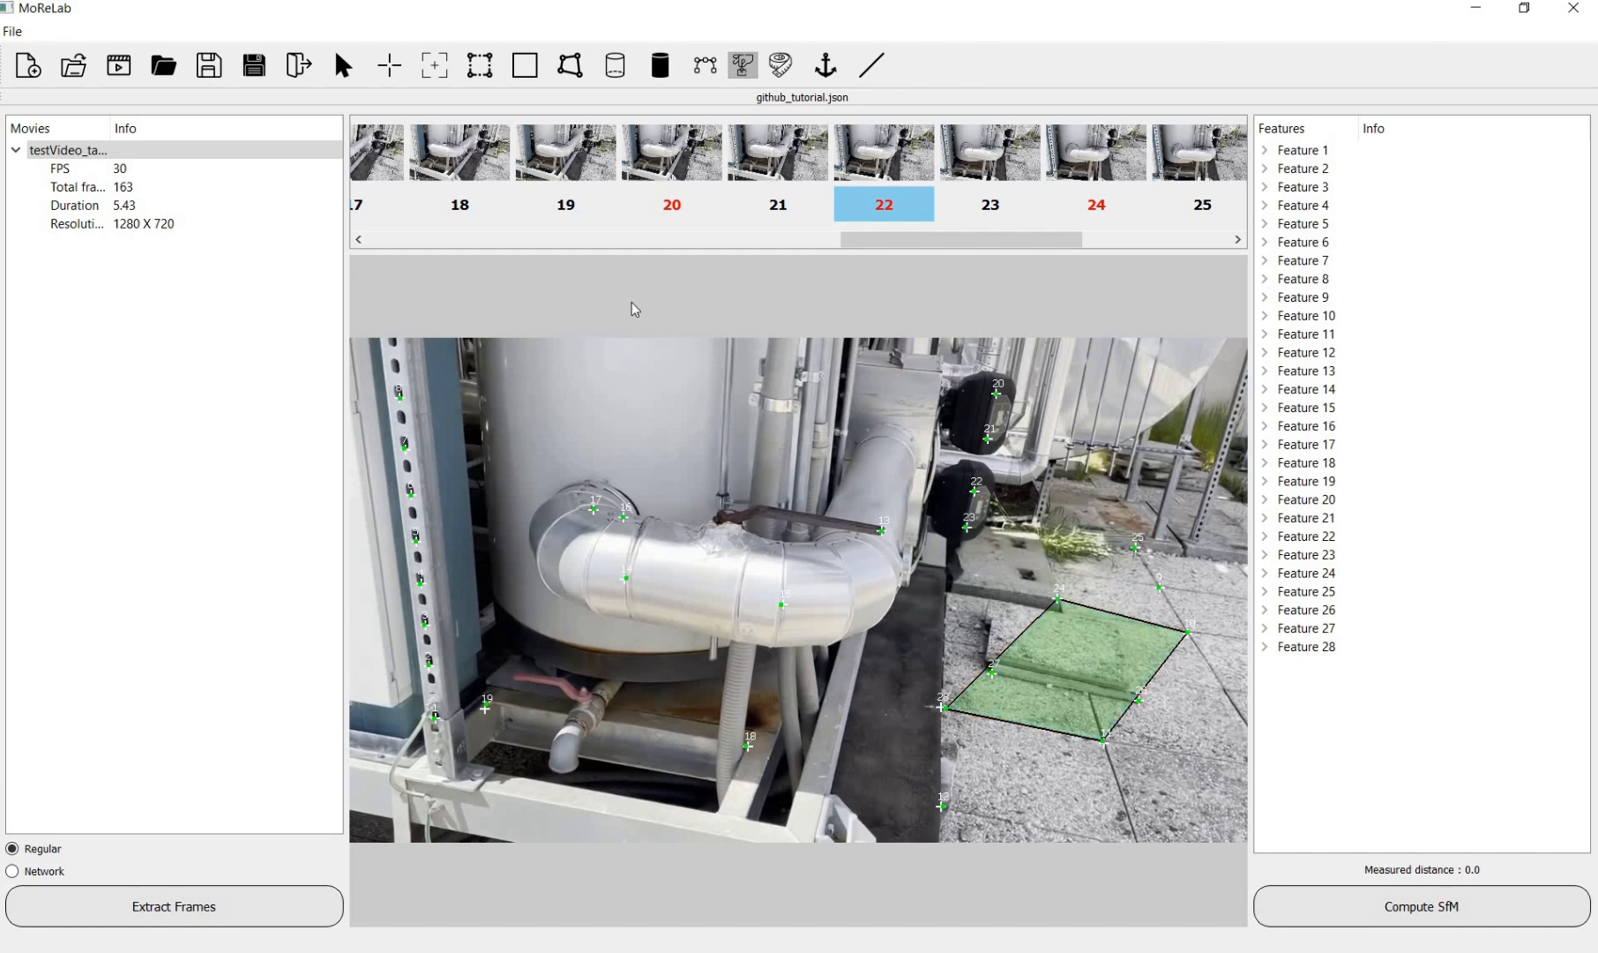
{"action": "key", "text": "Delete"}
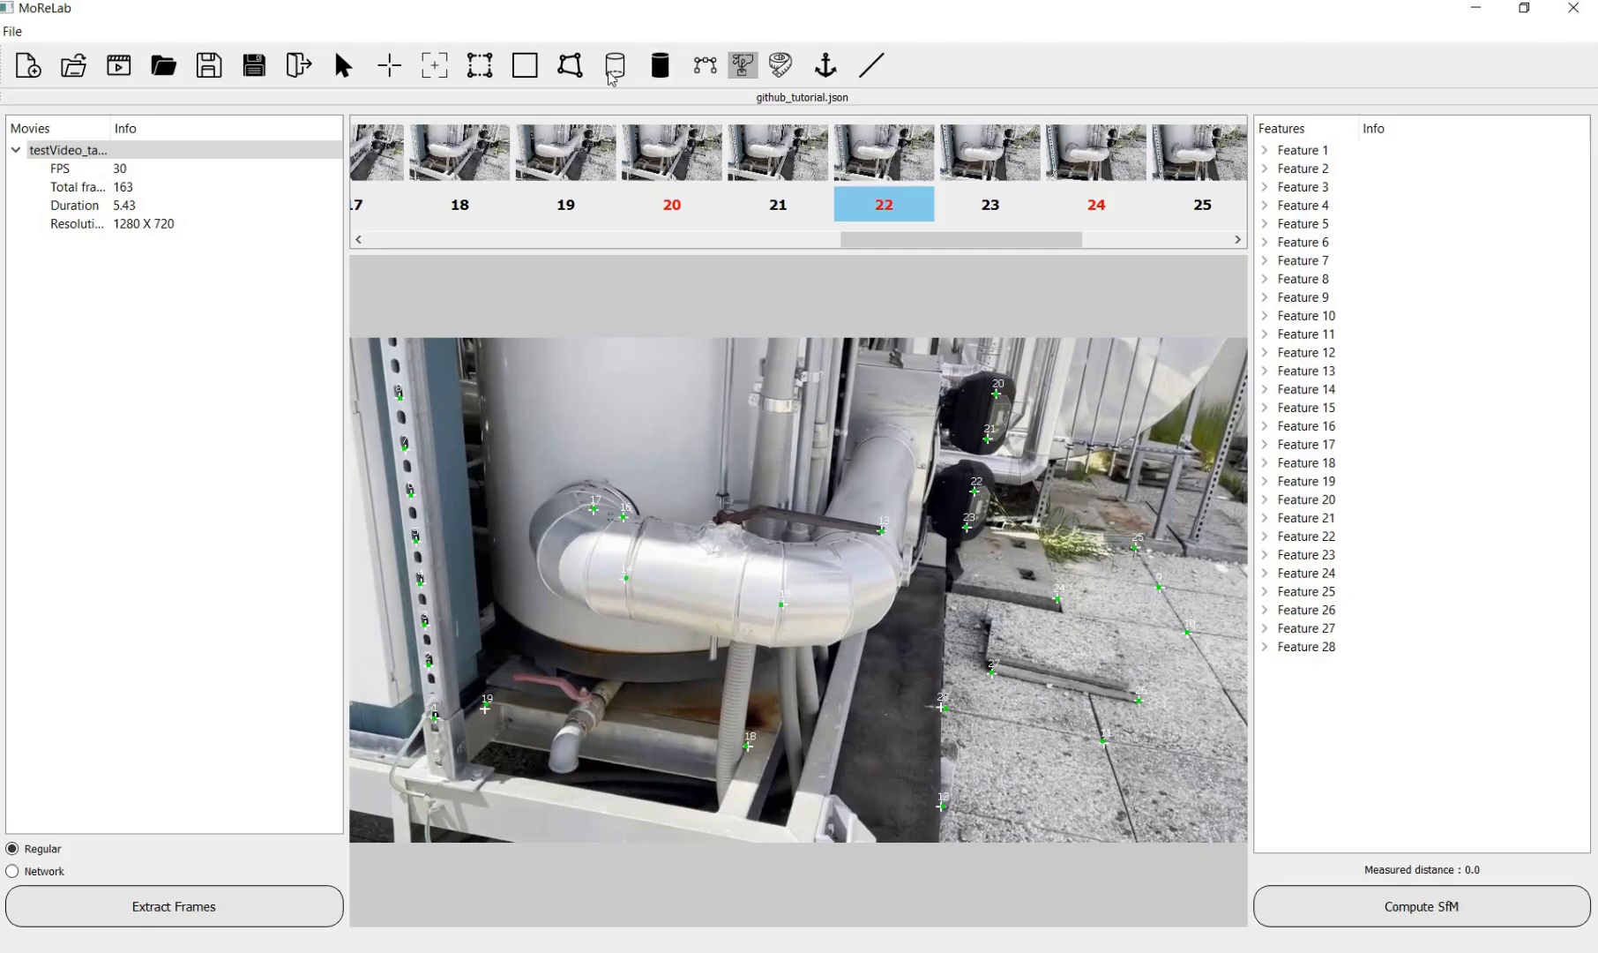
Step: Add a new feature at the lower end of the silver pipe's first seam in frames 20, 22 and 24, and recompute the structure from motion
{"action": "left_click", "coordinate": [613, 78]}
{"action": "left_click", "coordinate": [397, 71]}
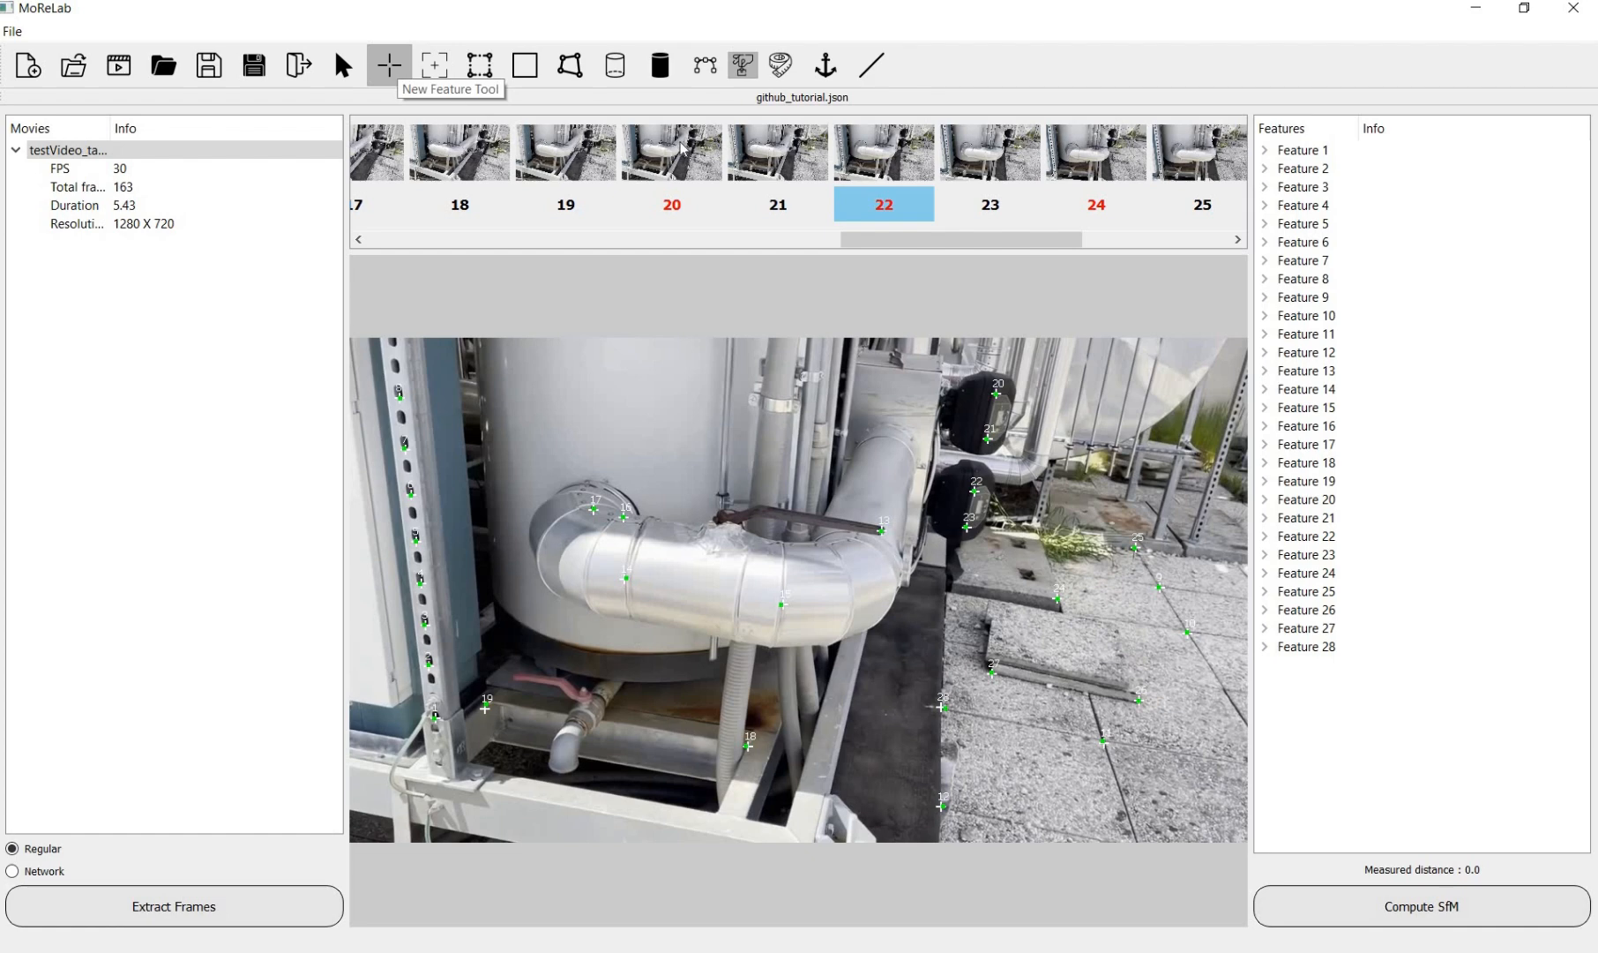
{"action": "left_click", "coordinate": [678, 181]}
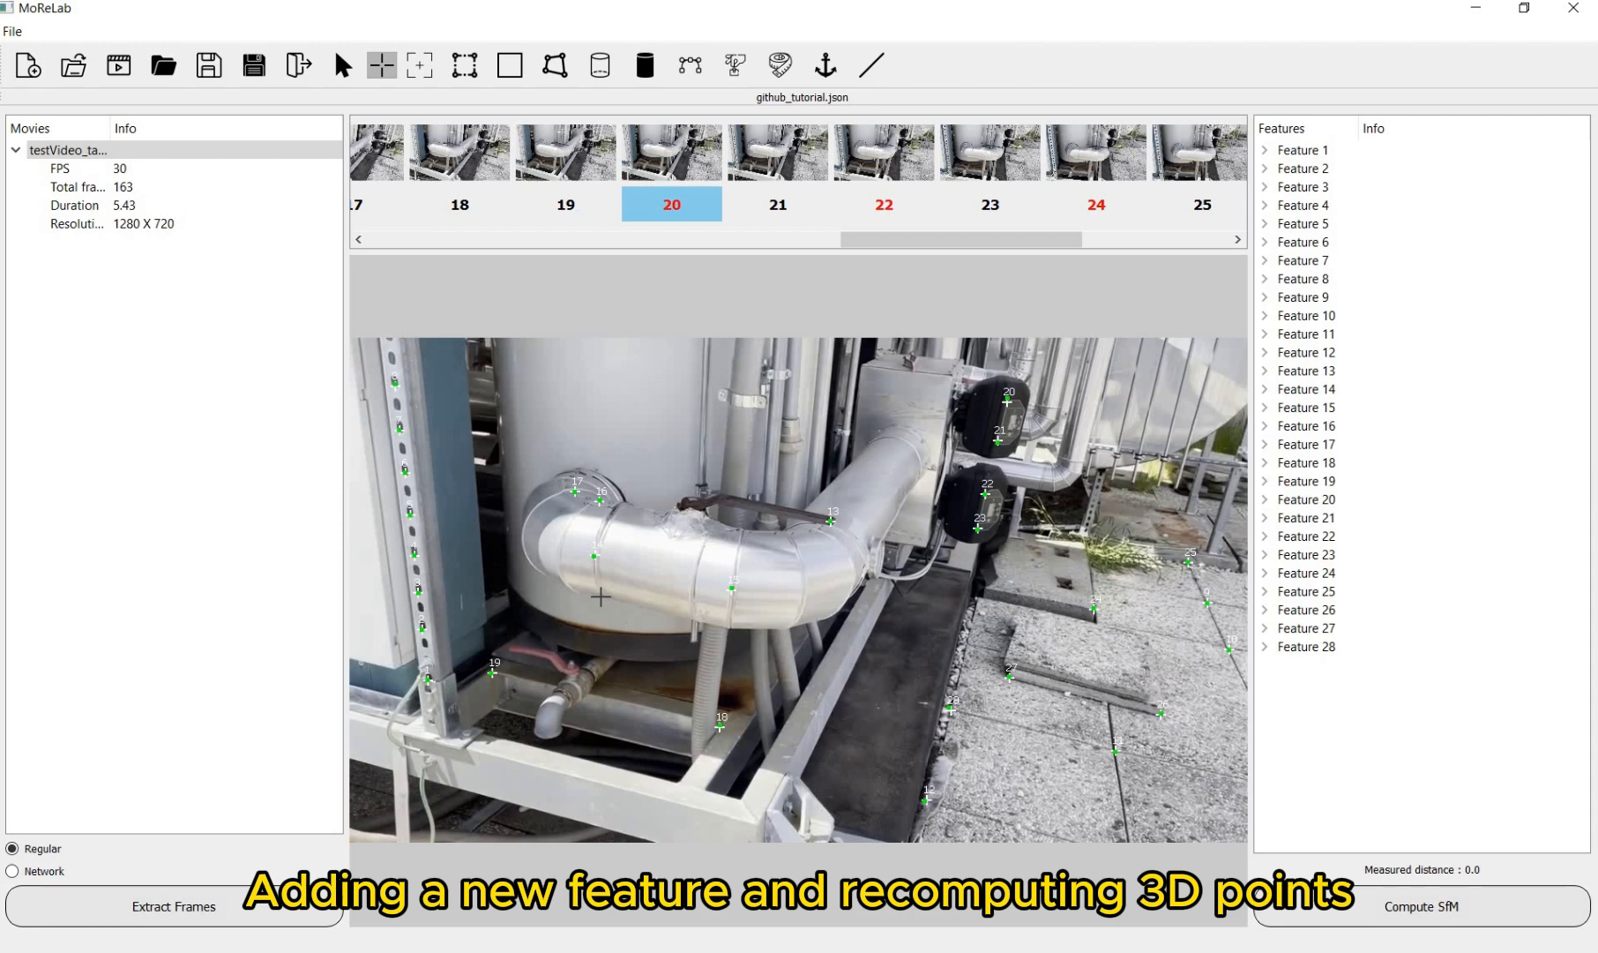
{"action": "left_click", "coordinate": [601, 597]}
{"action": "key", "text": "Right"}
{"action": "key", "text": "Right"}
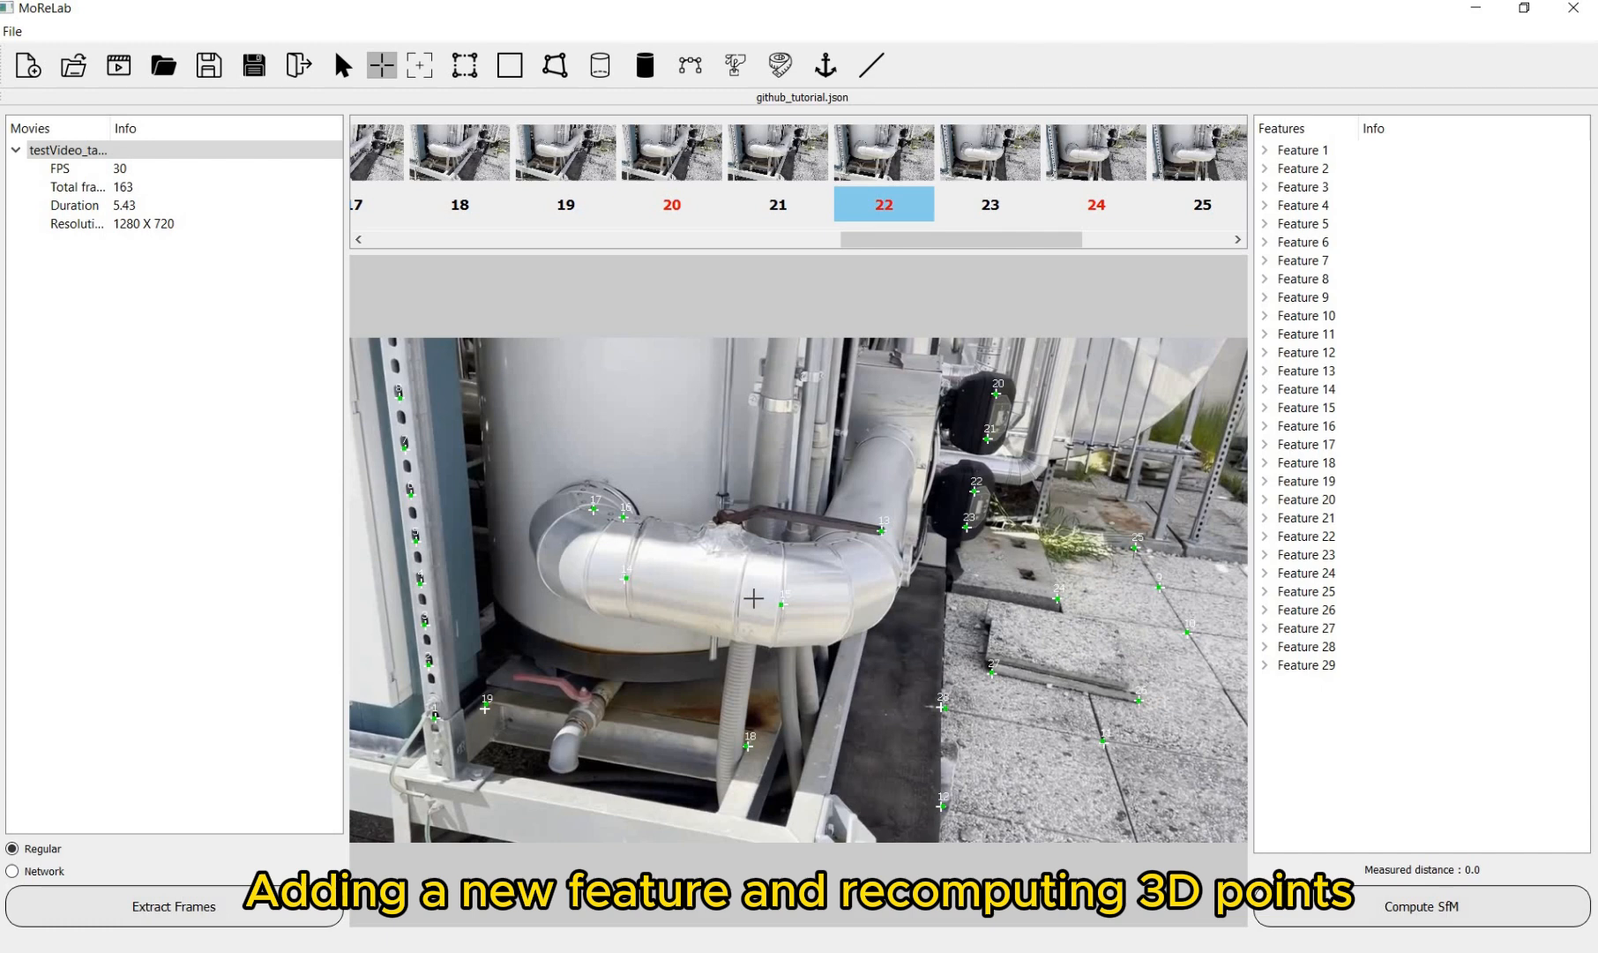
{"action": "left_click", "coordinate": [631, 617]}
{"action": "key", "text": "Right"}
{"action": "key", "text": "Right"}
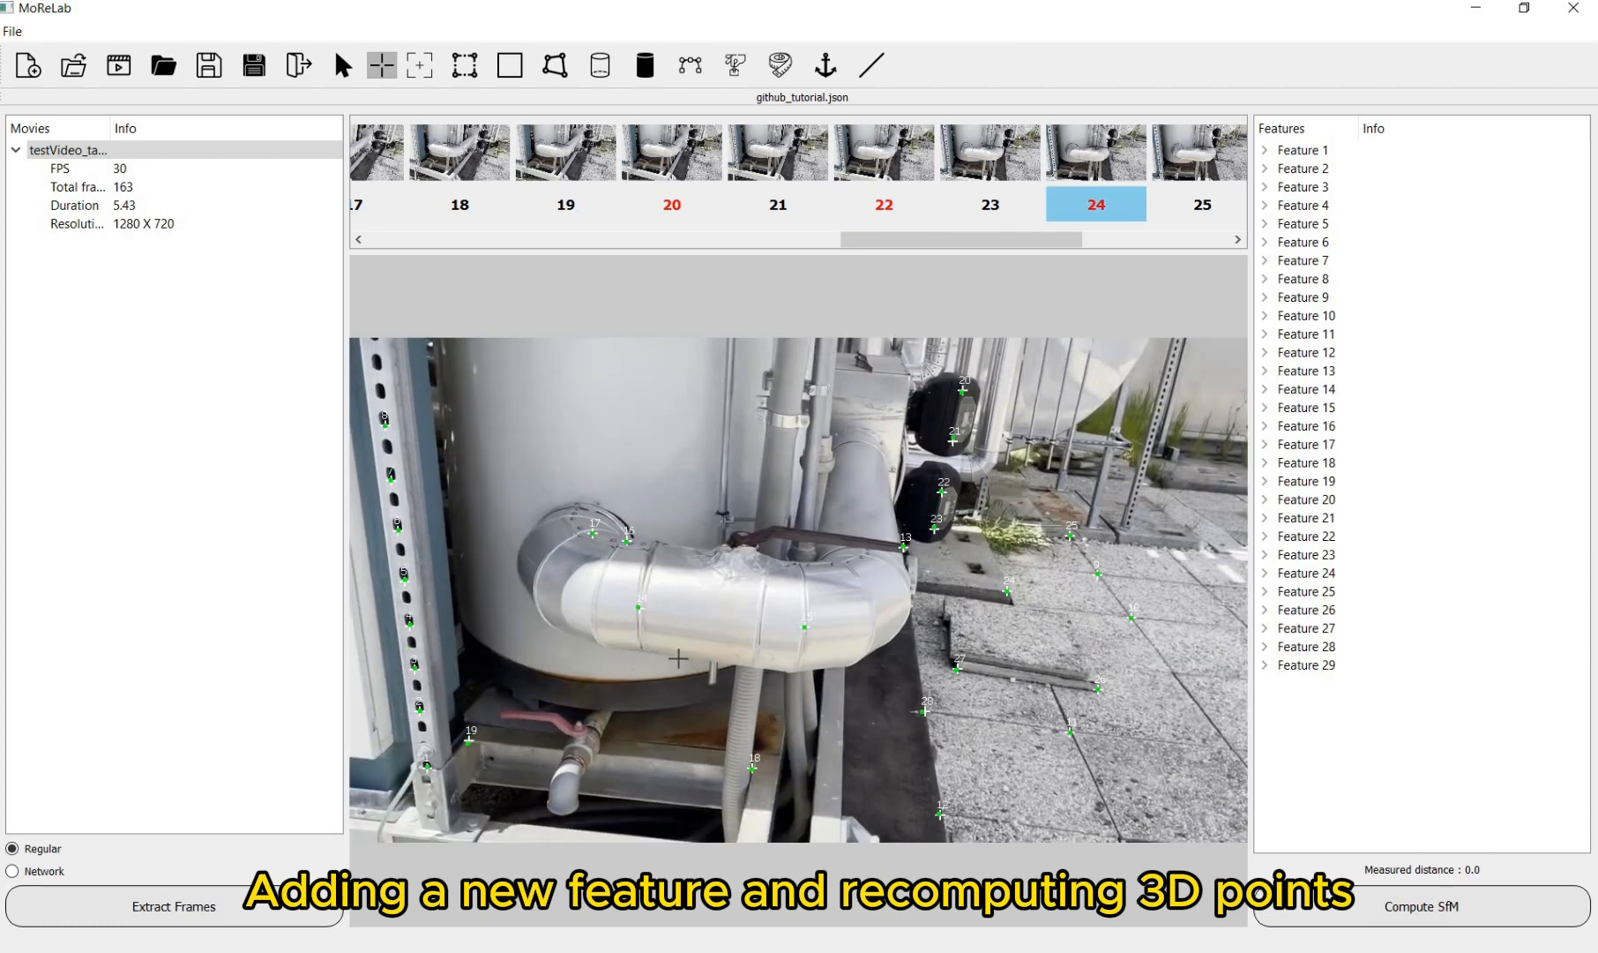
{"action": "left_click", "coordinate": [1389, 918]}
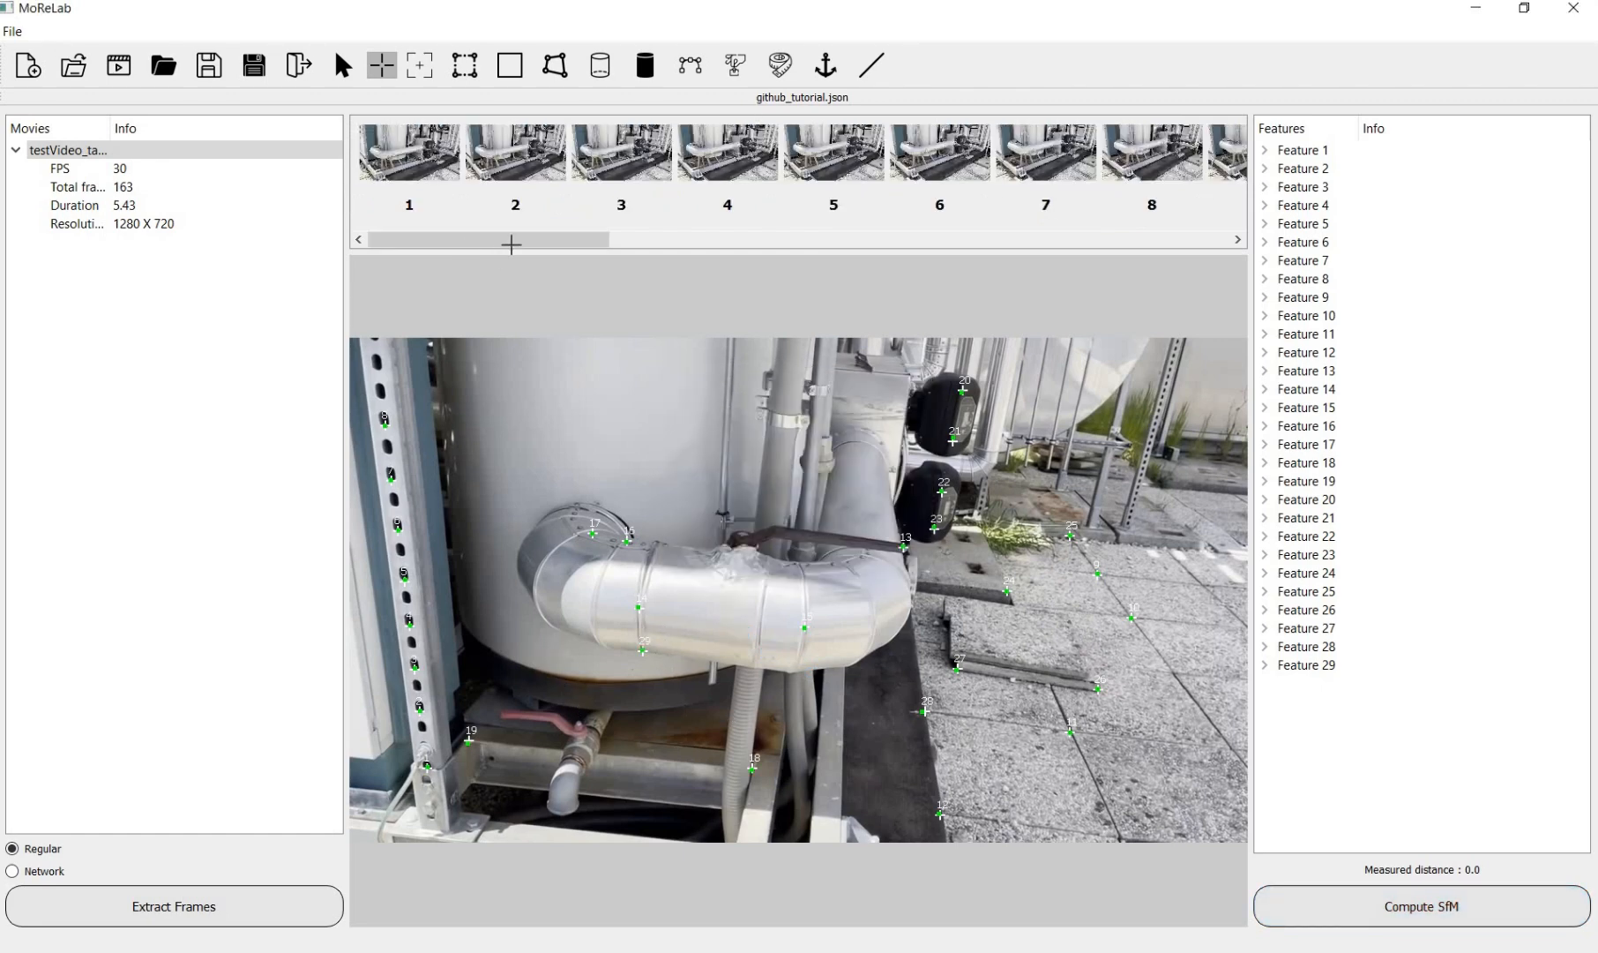
Step: In frame 22, model a cylinder centred on feature 14 with base features 16 and 29, extending along the pipe to the lever's tip
{"action": "left_click_drag", "start_coordinate": [514, 239], "coordinate": [1018, 239]}
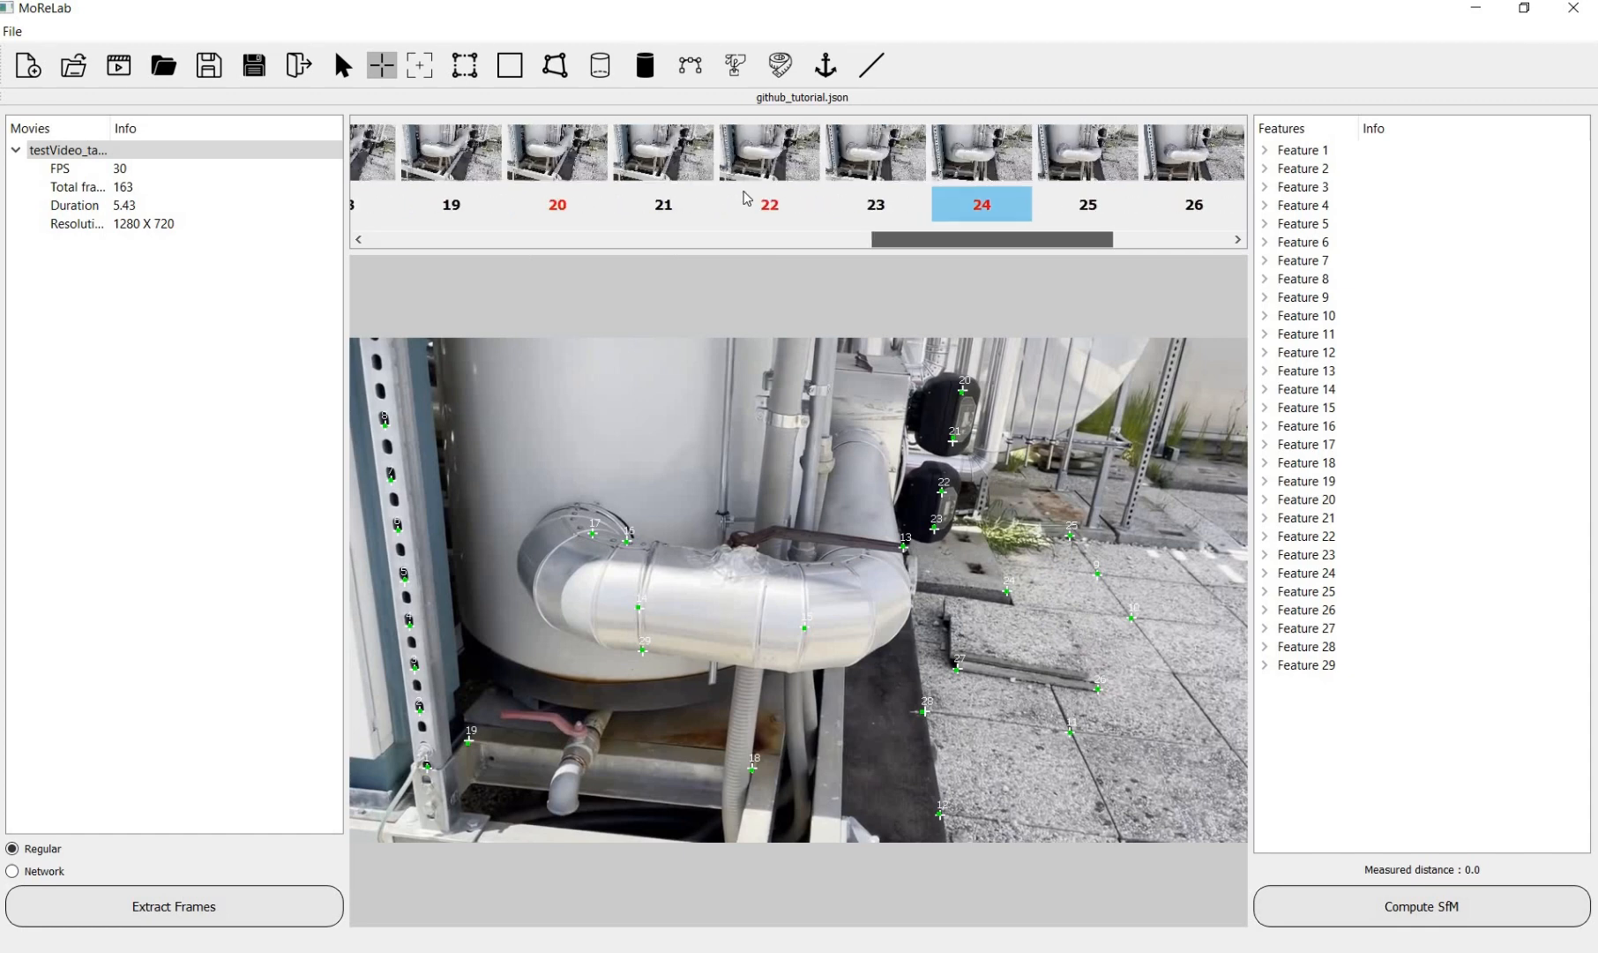
{"action": "left_click", "coordinate": [747, 198]}
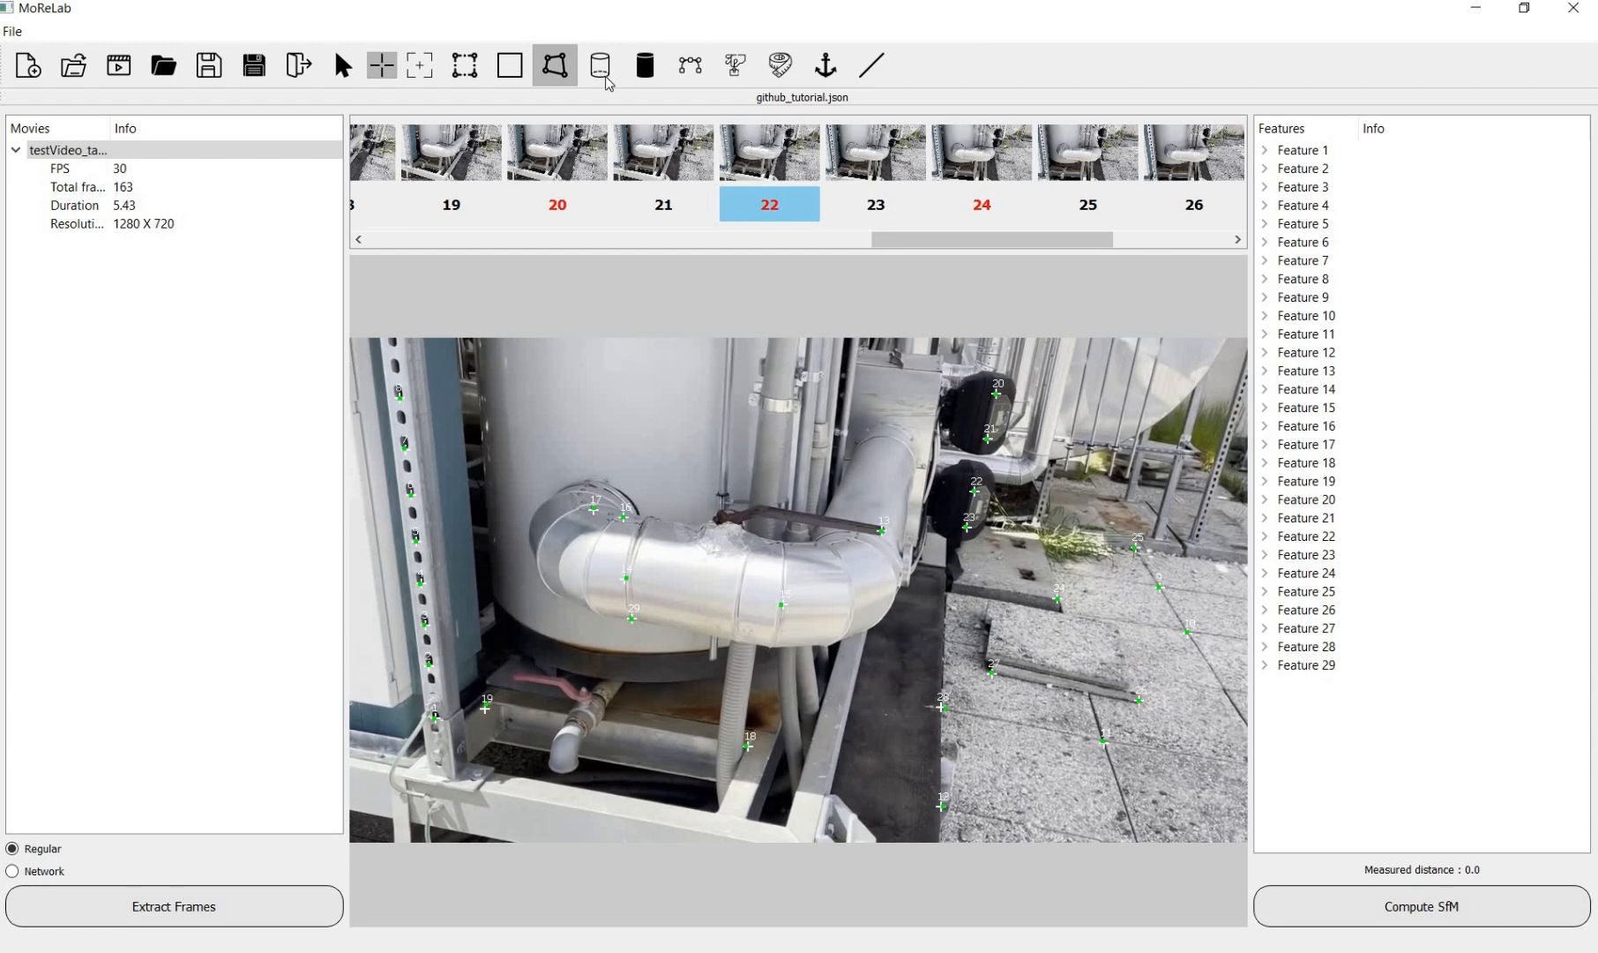
{"action": "left_click", "coordinate": [606, 76]}
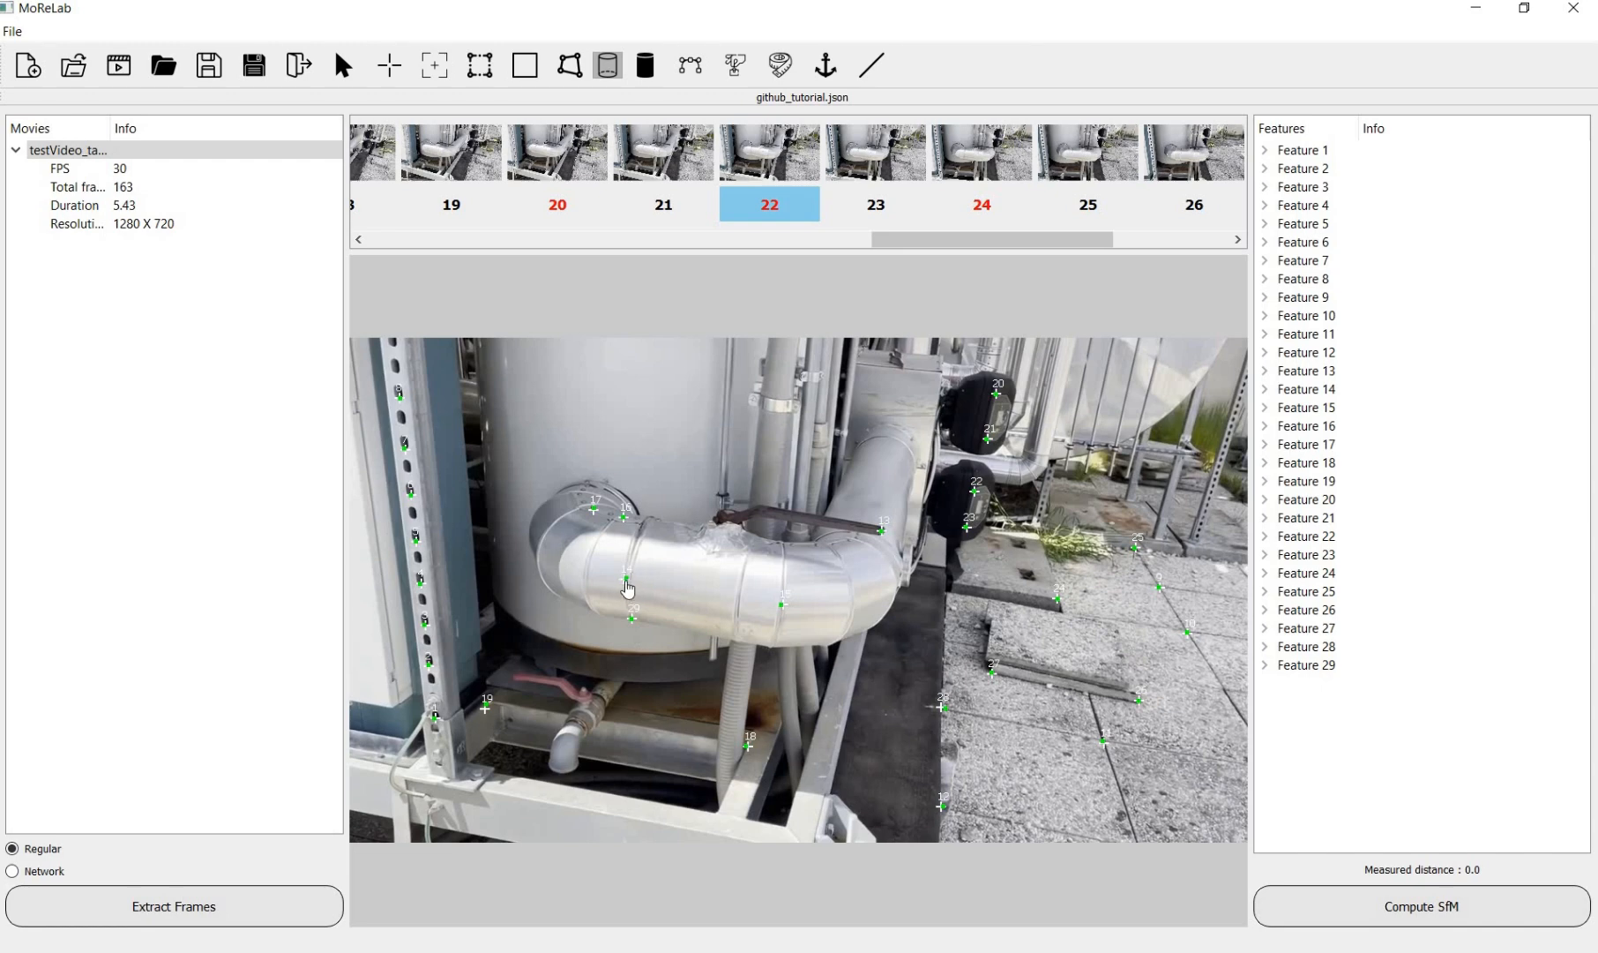
{"action": "left_click", "coordinate": [627, 582]}
{"action": "left_click", "coordinate": [626, 520]}
{"action": "left_click", "coordinate": [631, 619]}
{"action": "left_click", "coordinate": [882, 532]}
{"action": "left_click", "coordinate": [881, 534]}
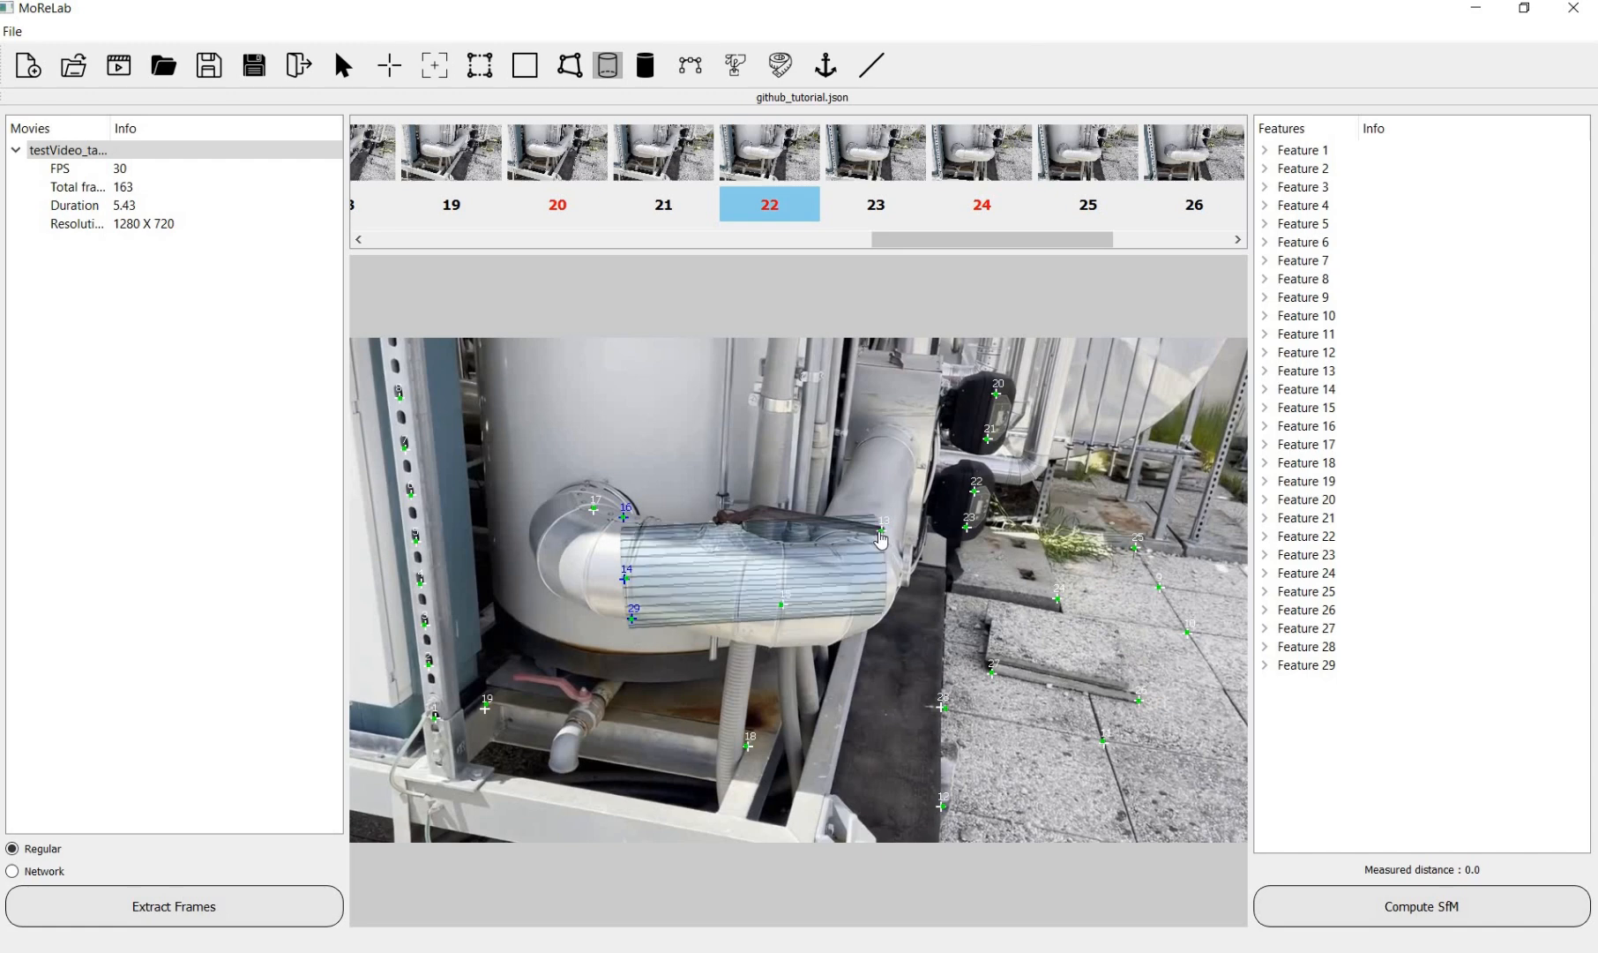
{"action": "key", "text": "ctrl+z"}
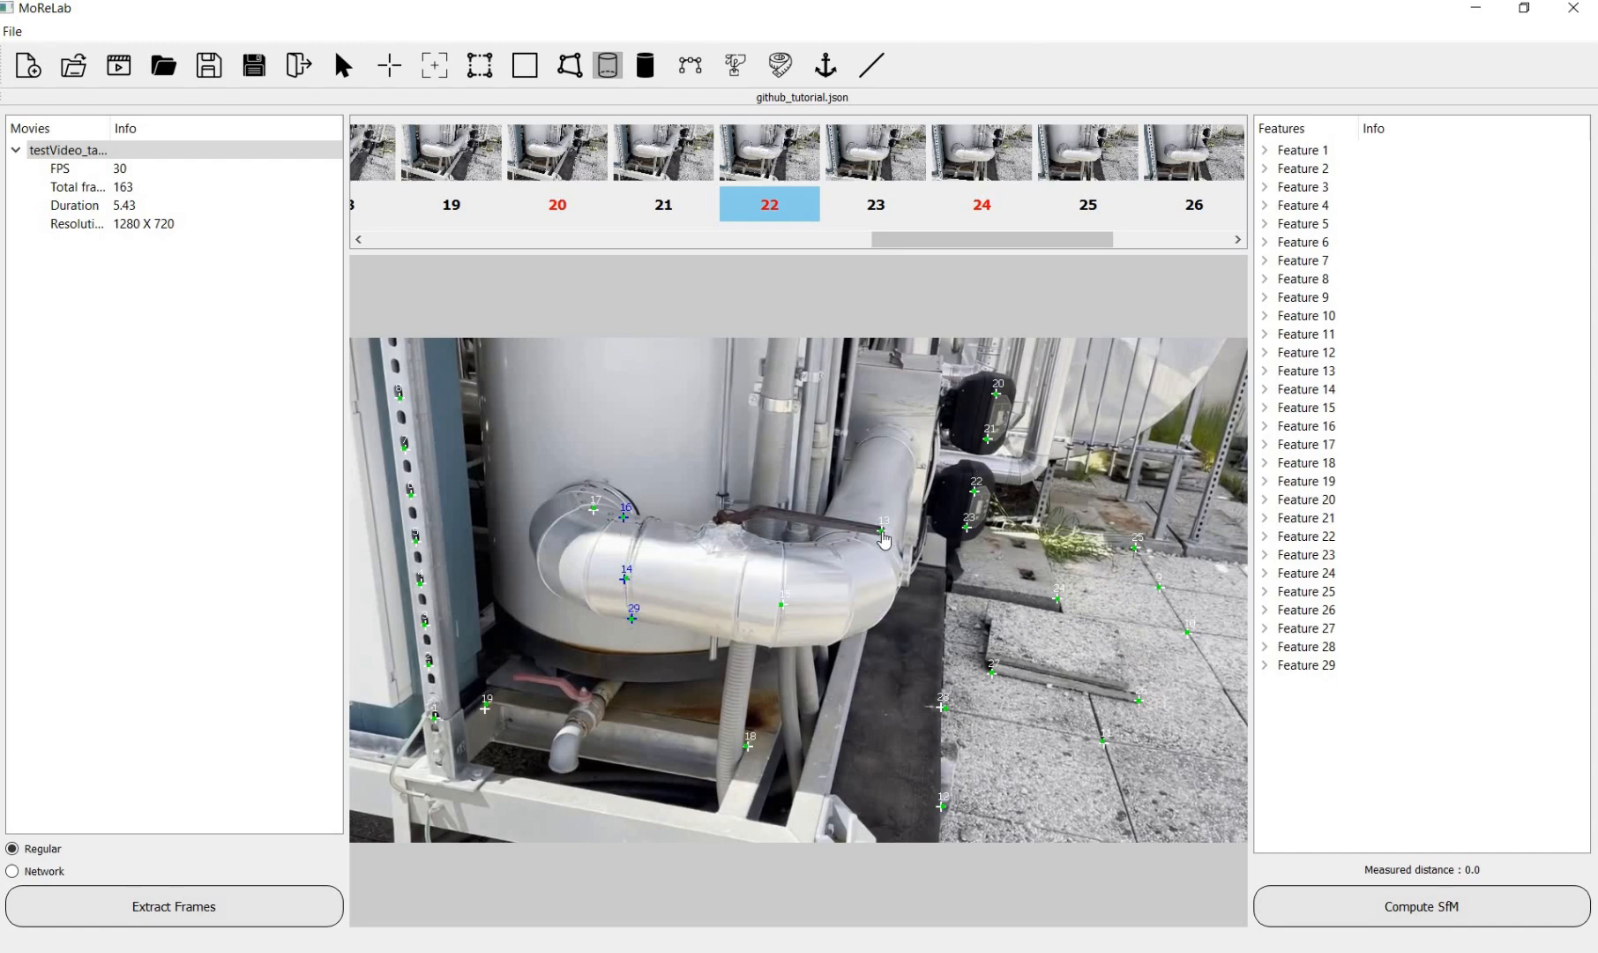
{"action": "left_click", "coordinate": [883, 534]}
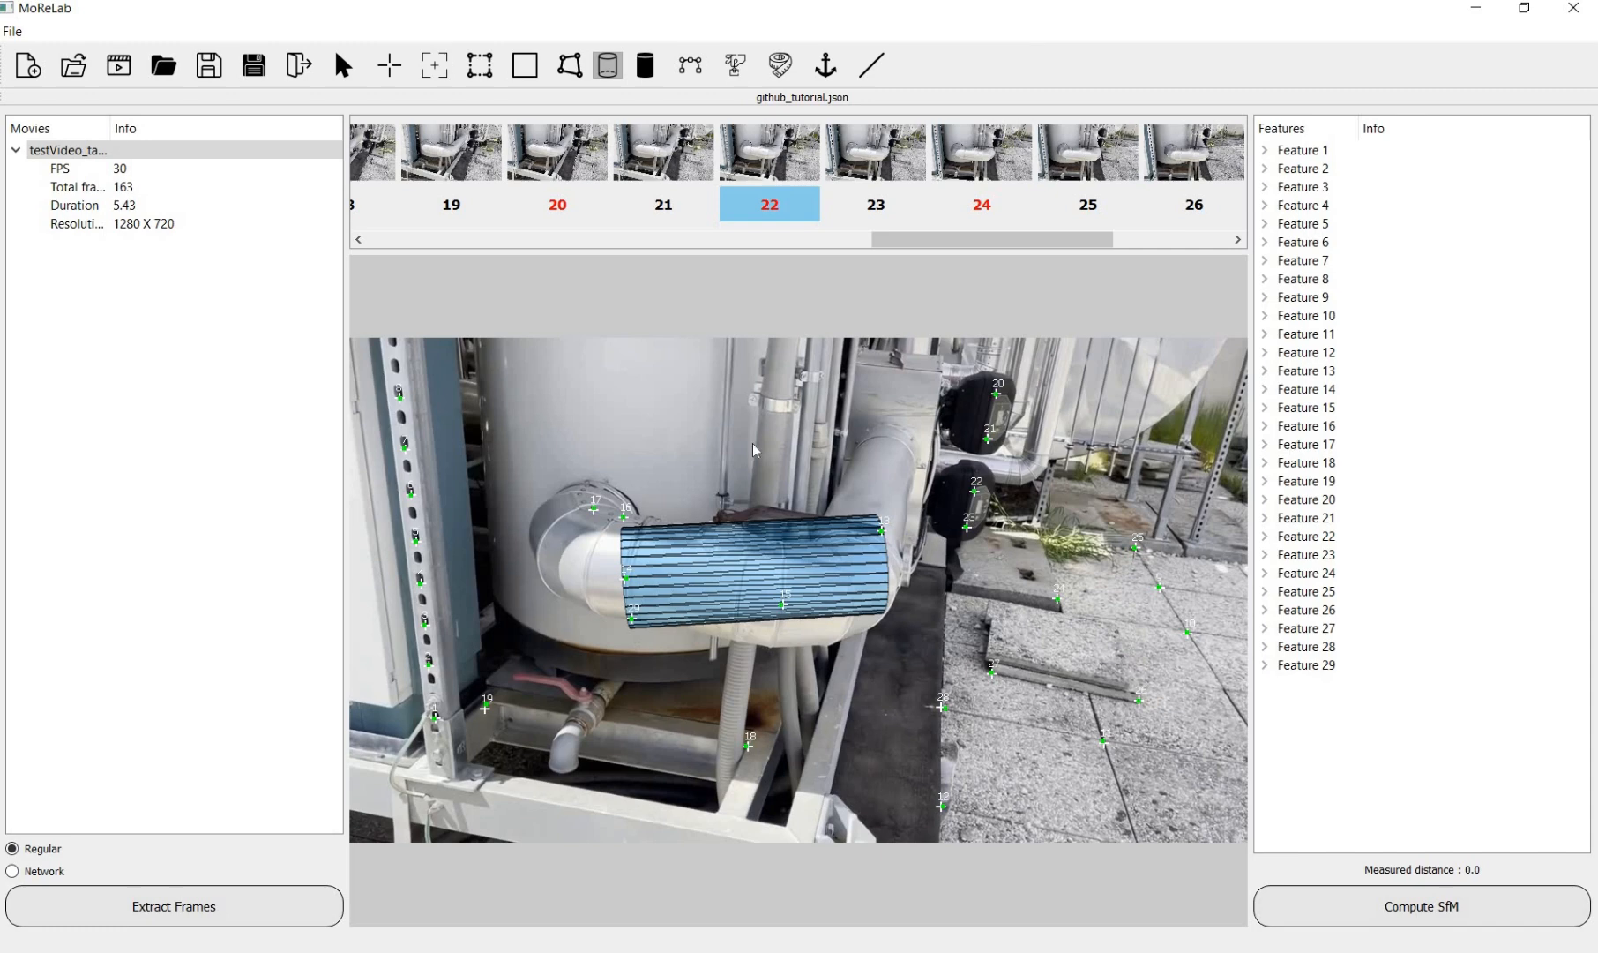
Step: Pick and delete the cylinder extending along the silver pipe to the lever's tip
{"action": "key", "text": "p"}
{"action": "left_click", "coordinate": [760, 571]}
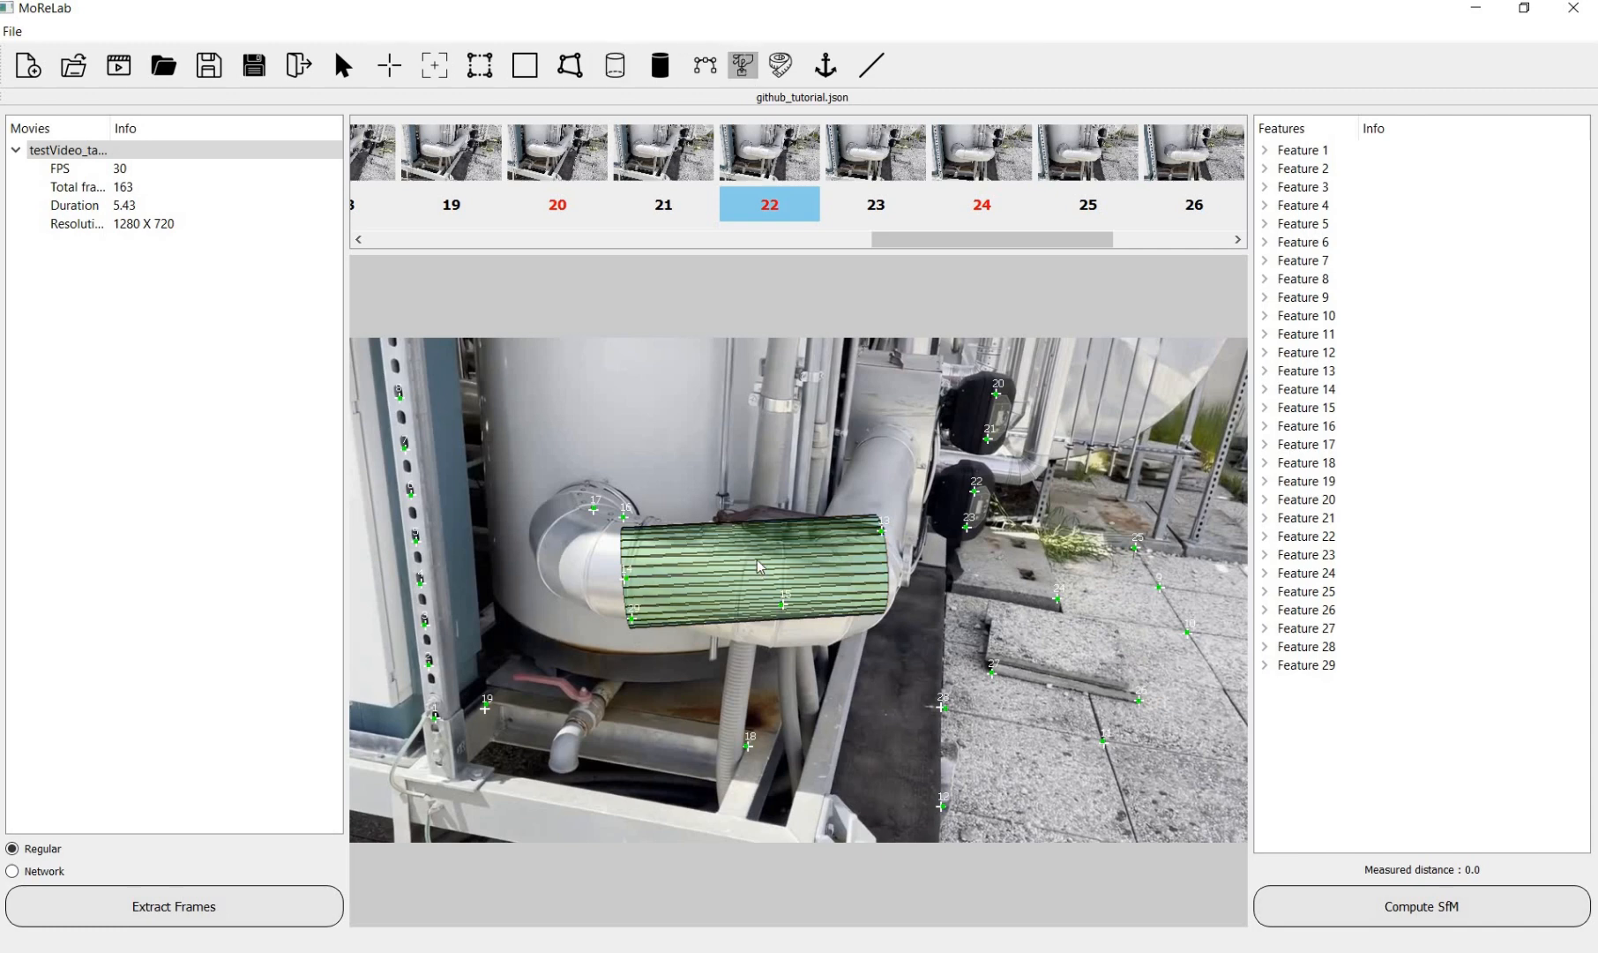
{"action": "key", "text": "Delete"}
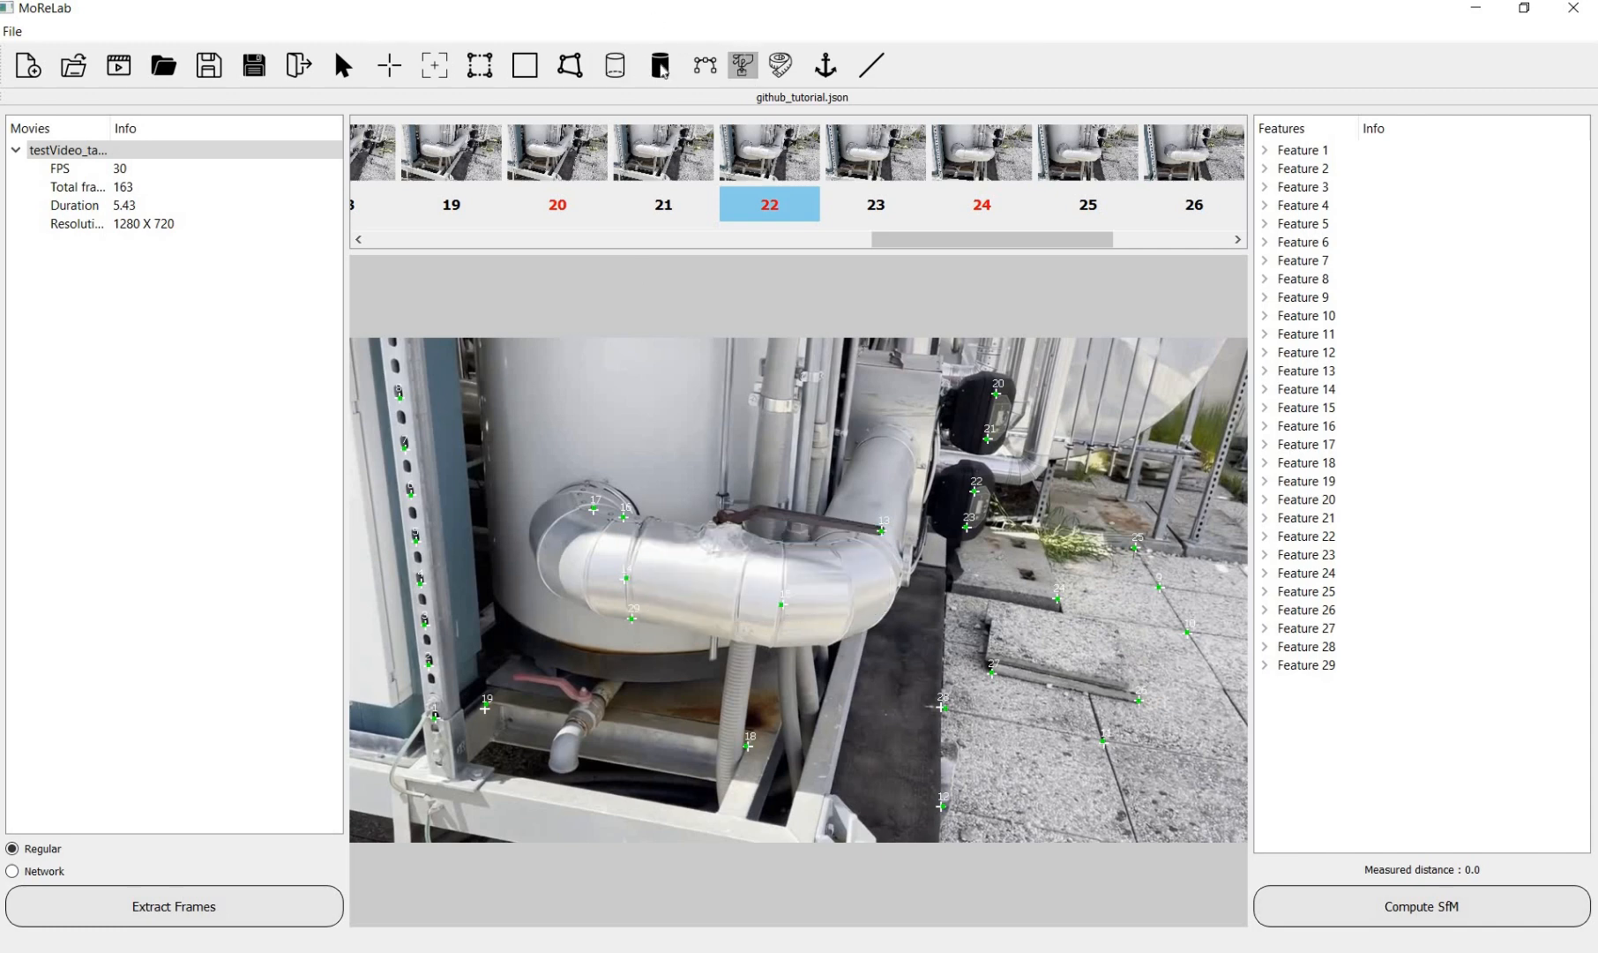
Step: Model a cylinder from base-circle features on the pipe's first seam, including 16 and 29, to the middle seam feature, and delete it
{"action": "left_click", "coordinate": [662, 67]}
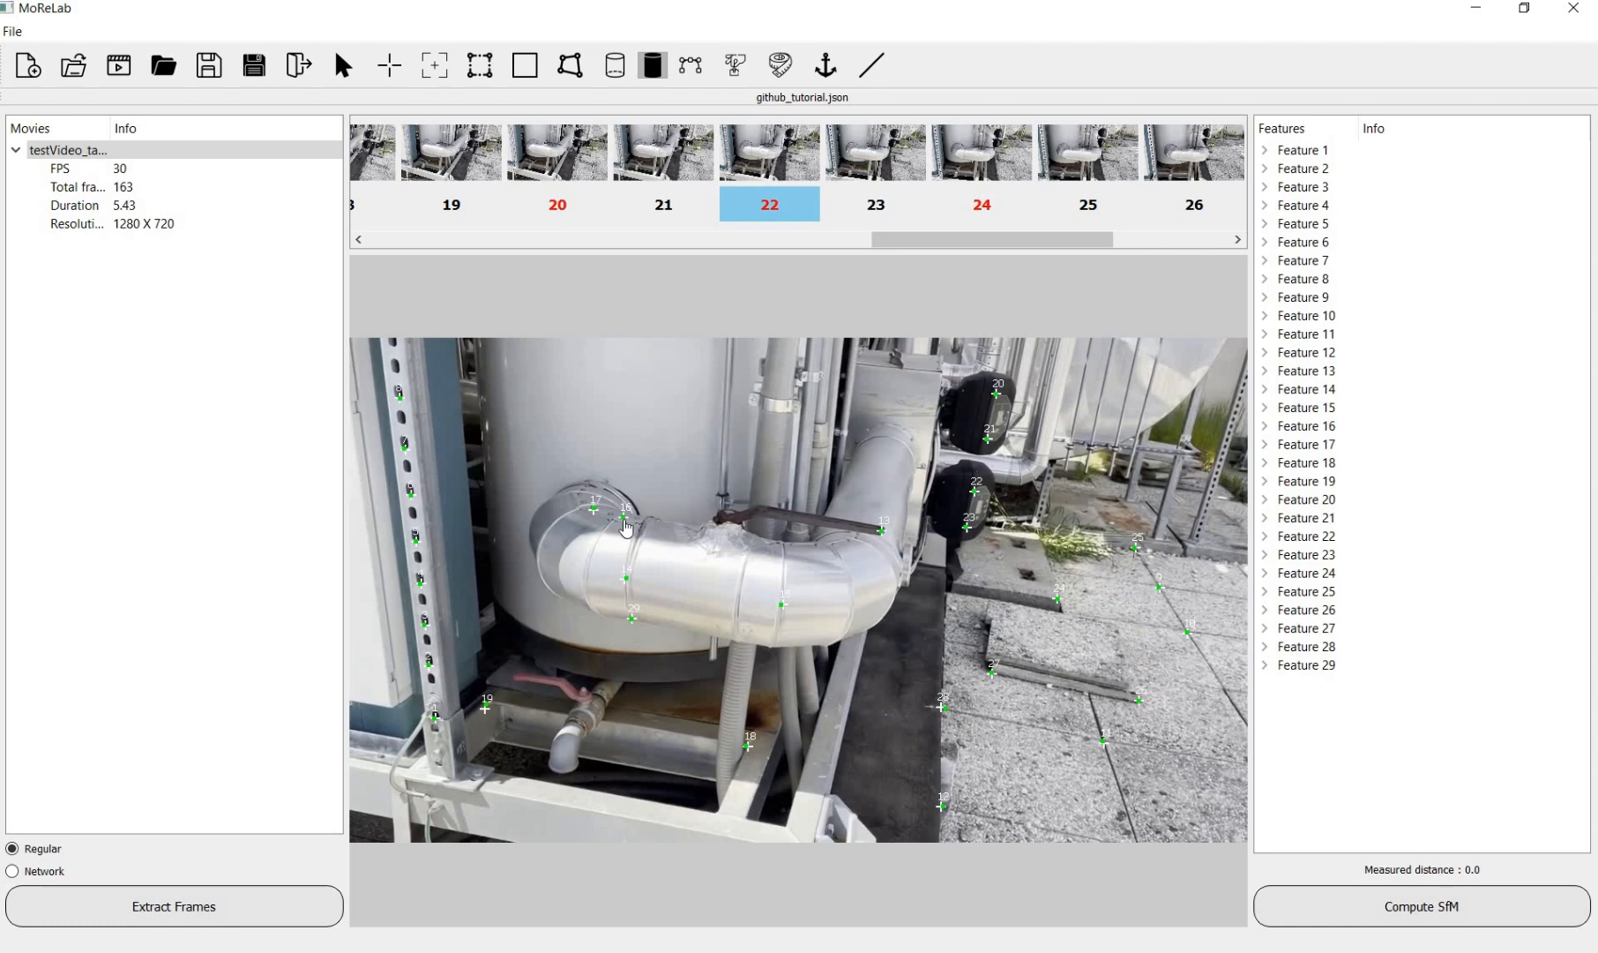
{"action": "left_click", "coordinate": [623, 520]}
{"action": "left_click", "coordinate": [633, 622]}
{"action": "left_click", "coordinate": [783, 607]}
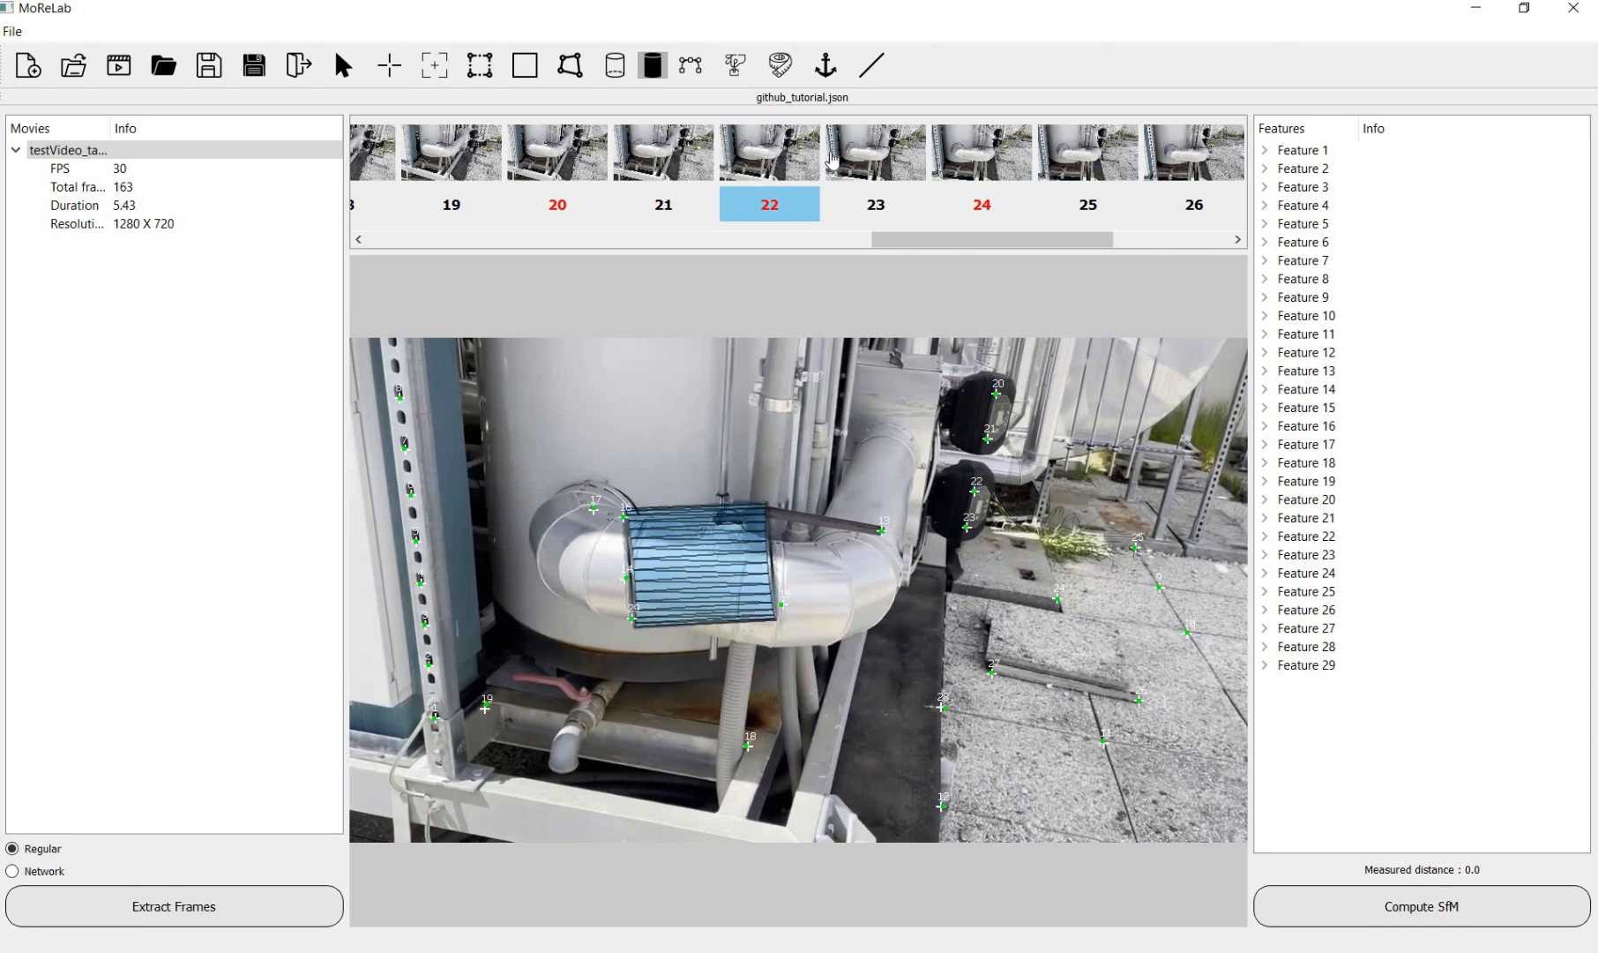
{"action": "left_click", "coordinate": [739, 72]}
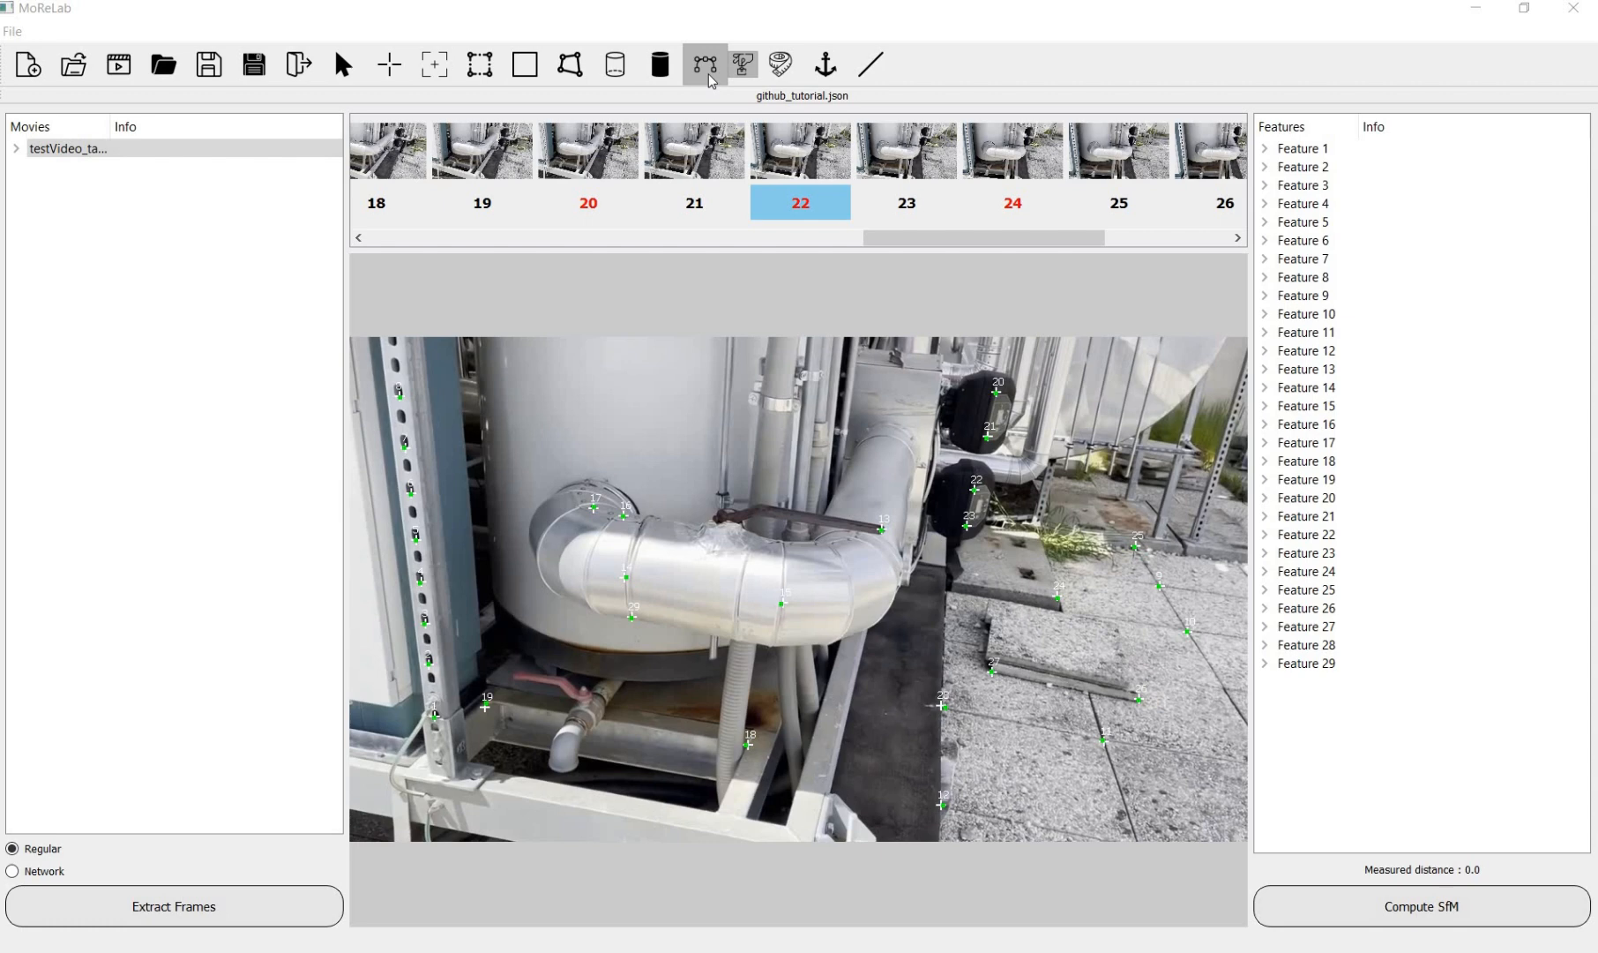
Step: Draw a four-point curve along the silver pipe from the tank elbow to the metal box in frame 22, and estimate it with feature 14
{"action": "left_click", "coordinate": [706, 74]}
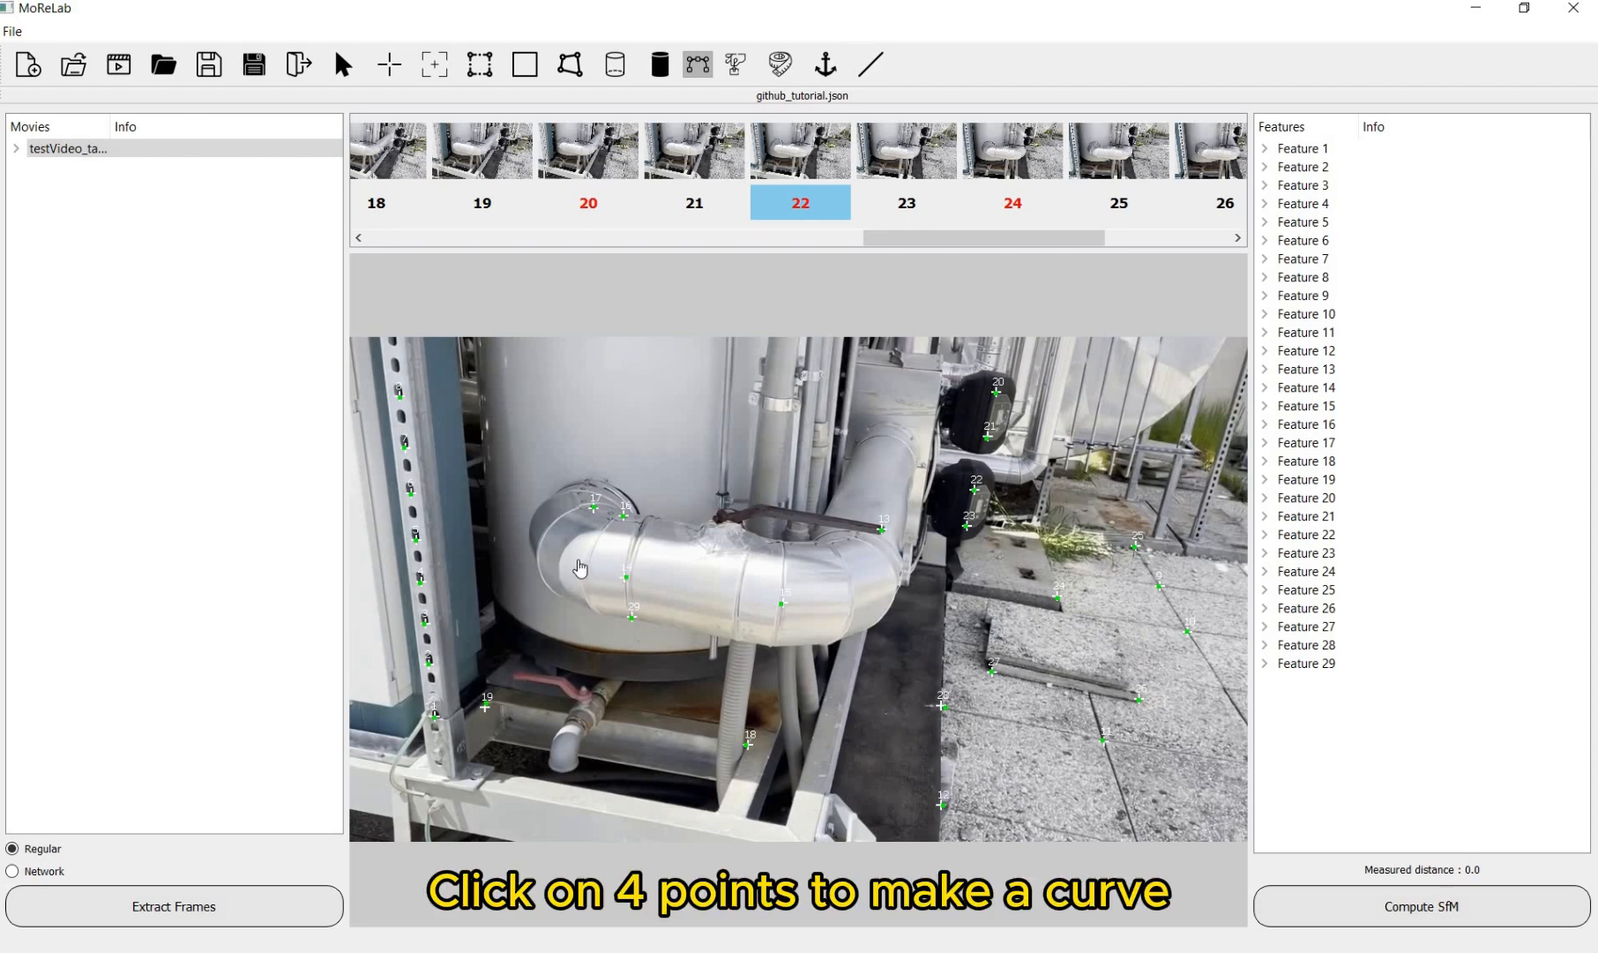
{"action": "left_click", "coordinate": [800, 629]}
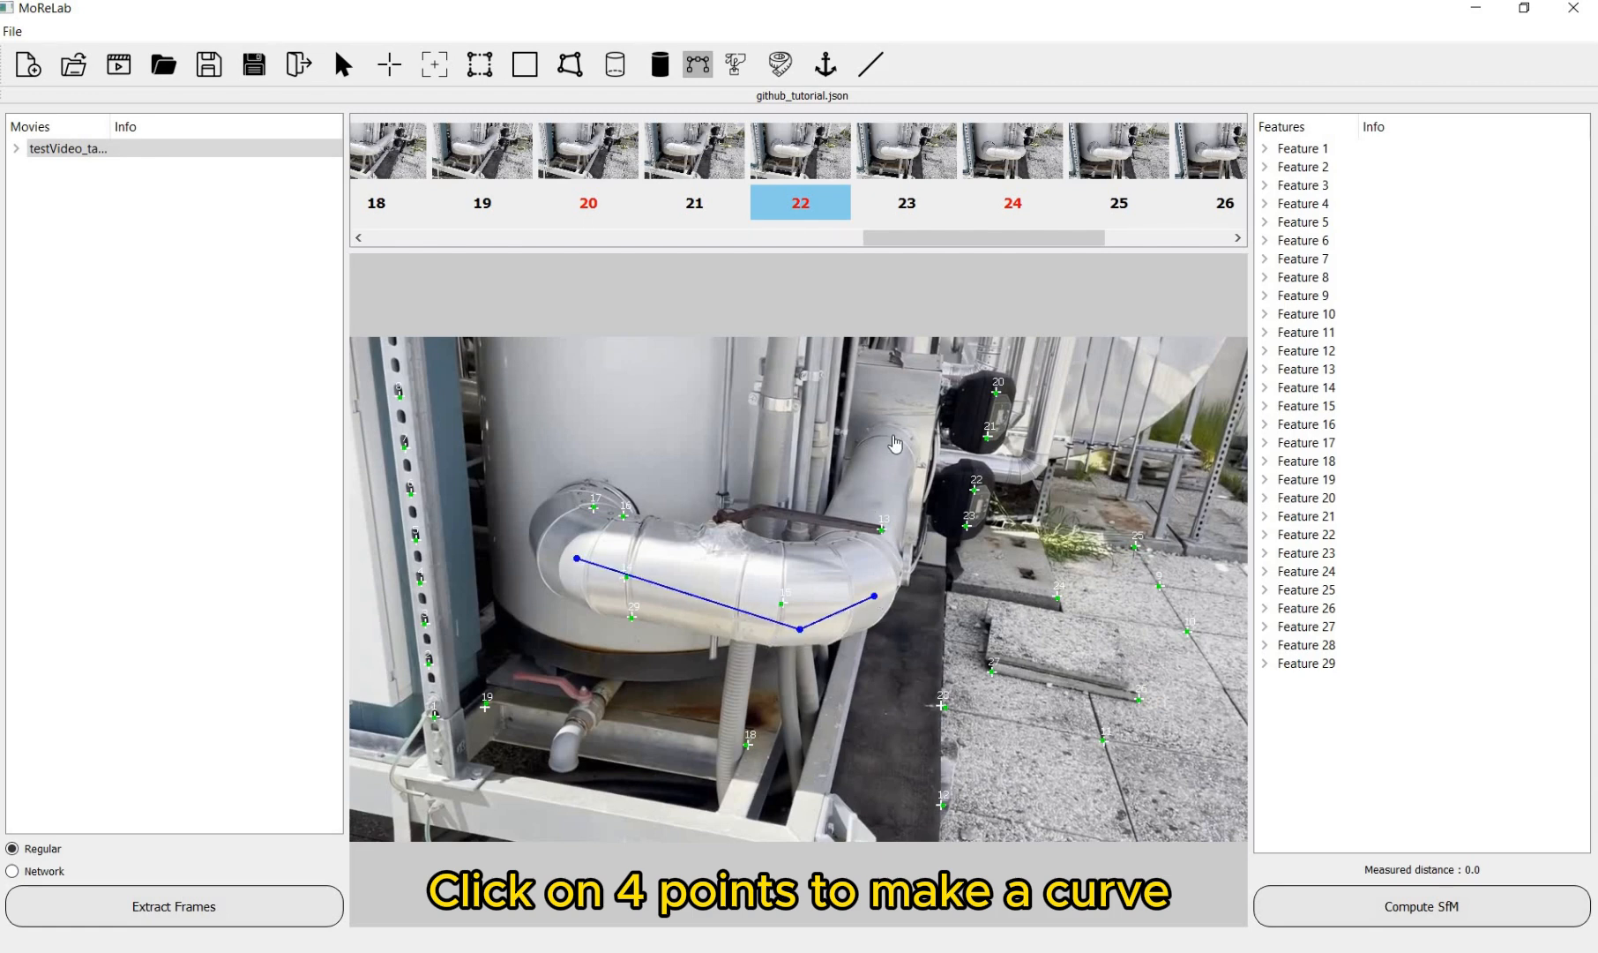
{"action": "left_click", "coordinate": [874, 596]}
{"action": "left_click", "coordinate": [891, 437]}
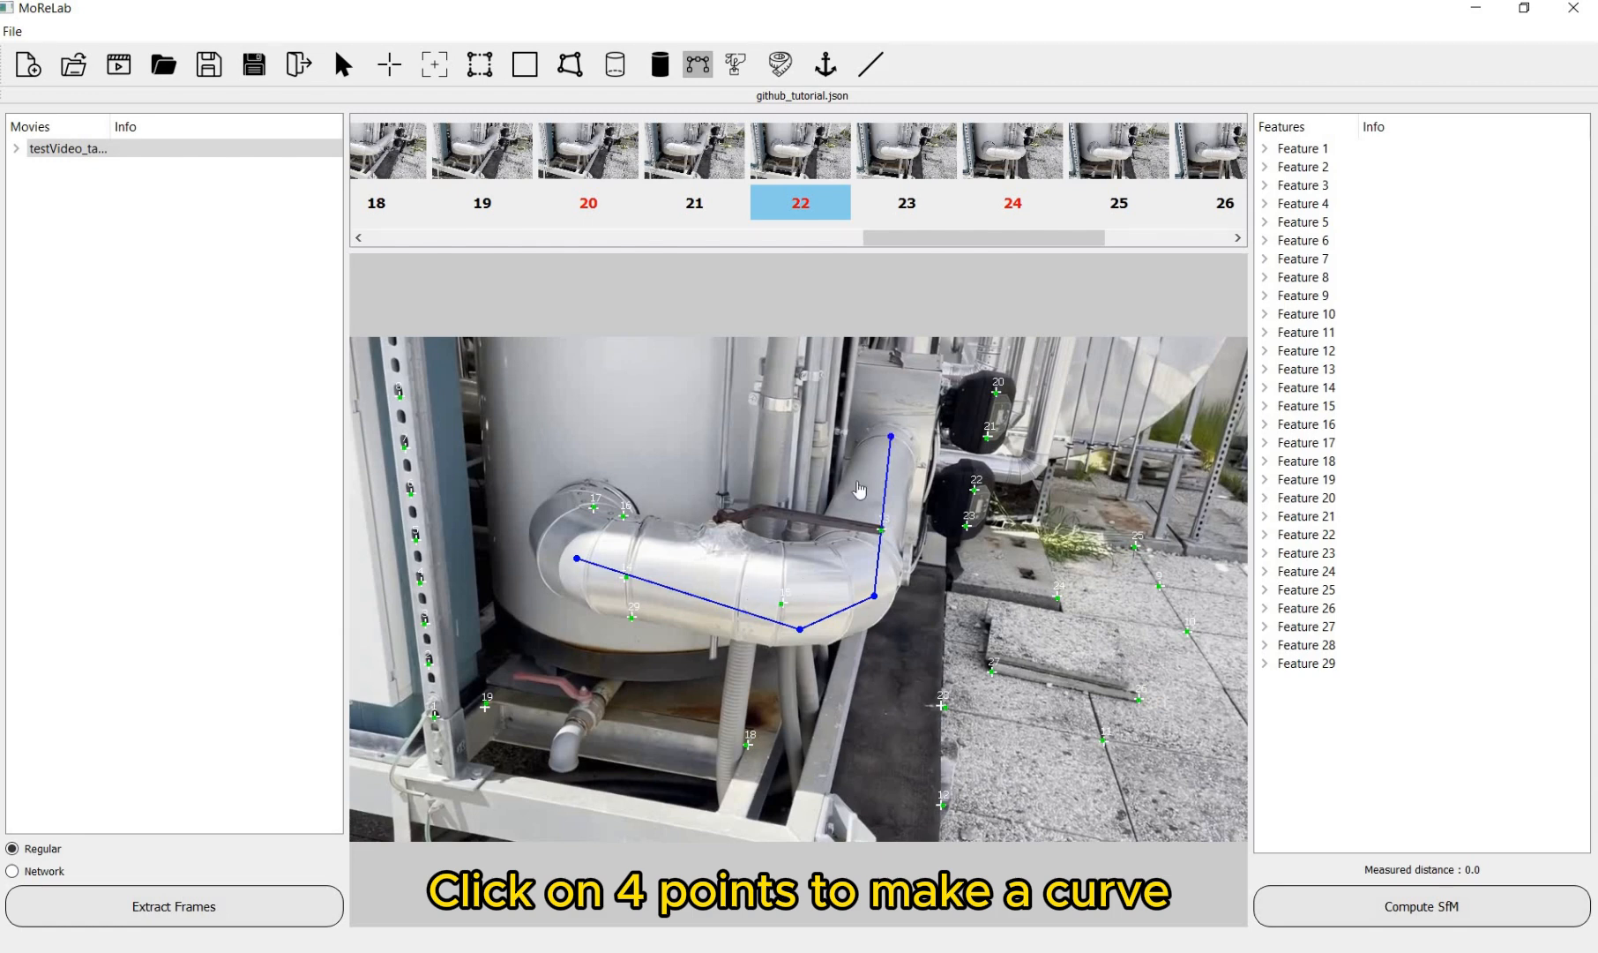
{"action": "left_click", "coordinate": [627, 579]}
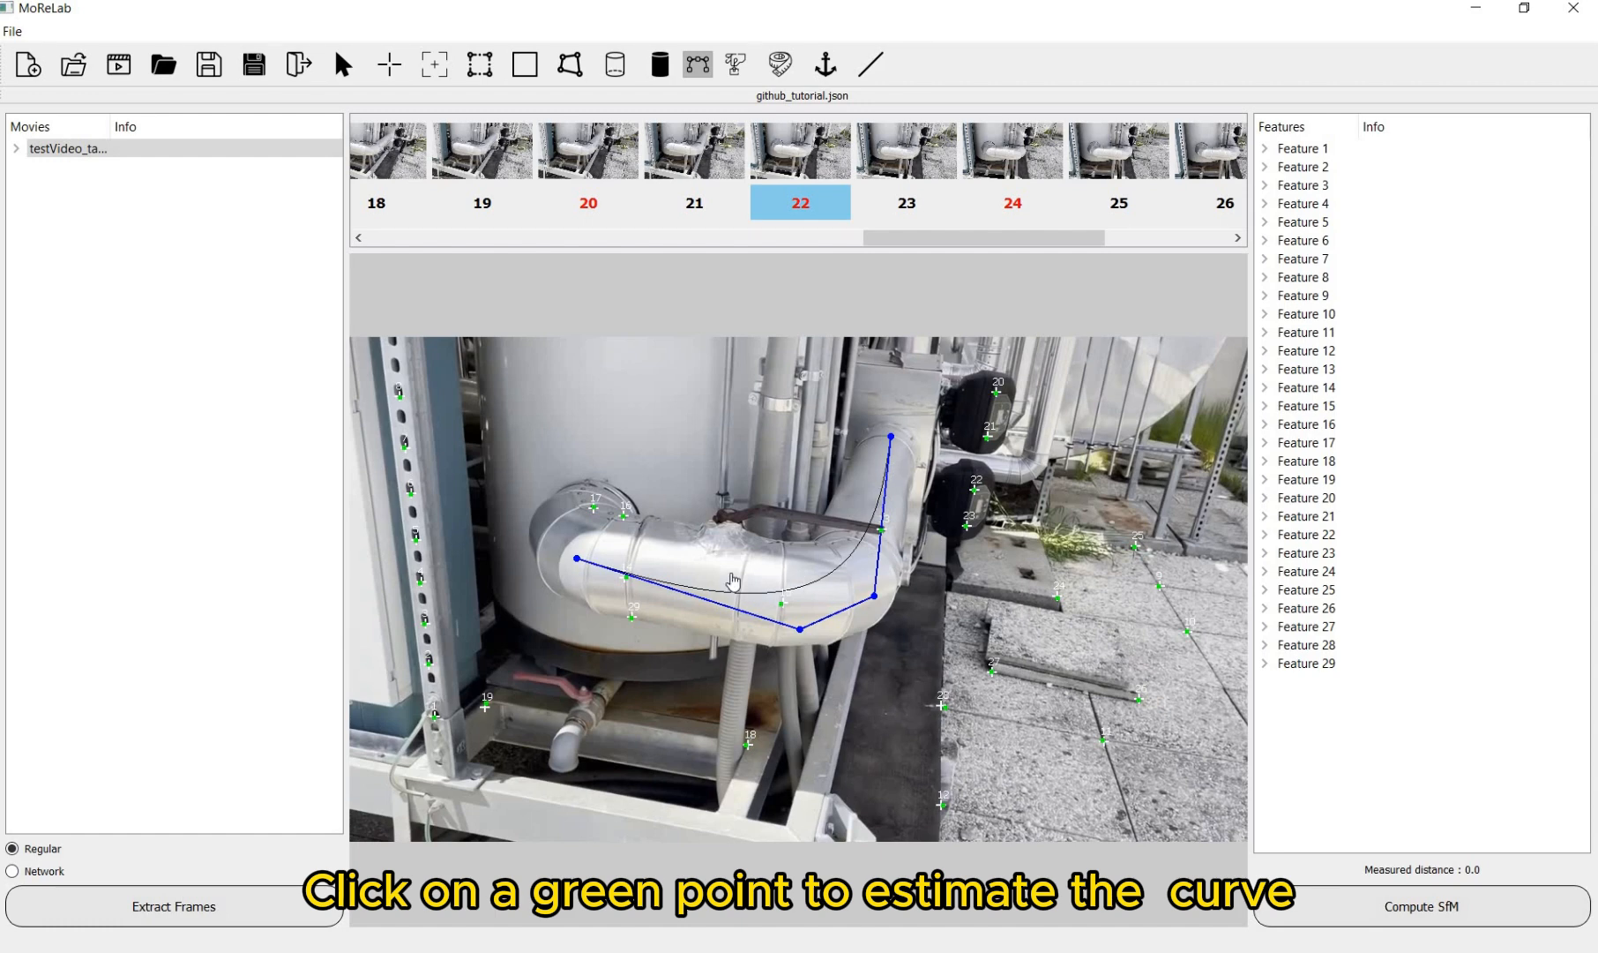
Step: In frame 20, draw a four-point curve along the silver pipe from the tank elbow to the metal box
{"action": "left_click", "coordinate": [603, 164]}
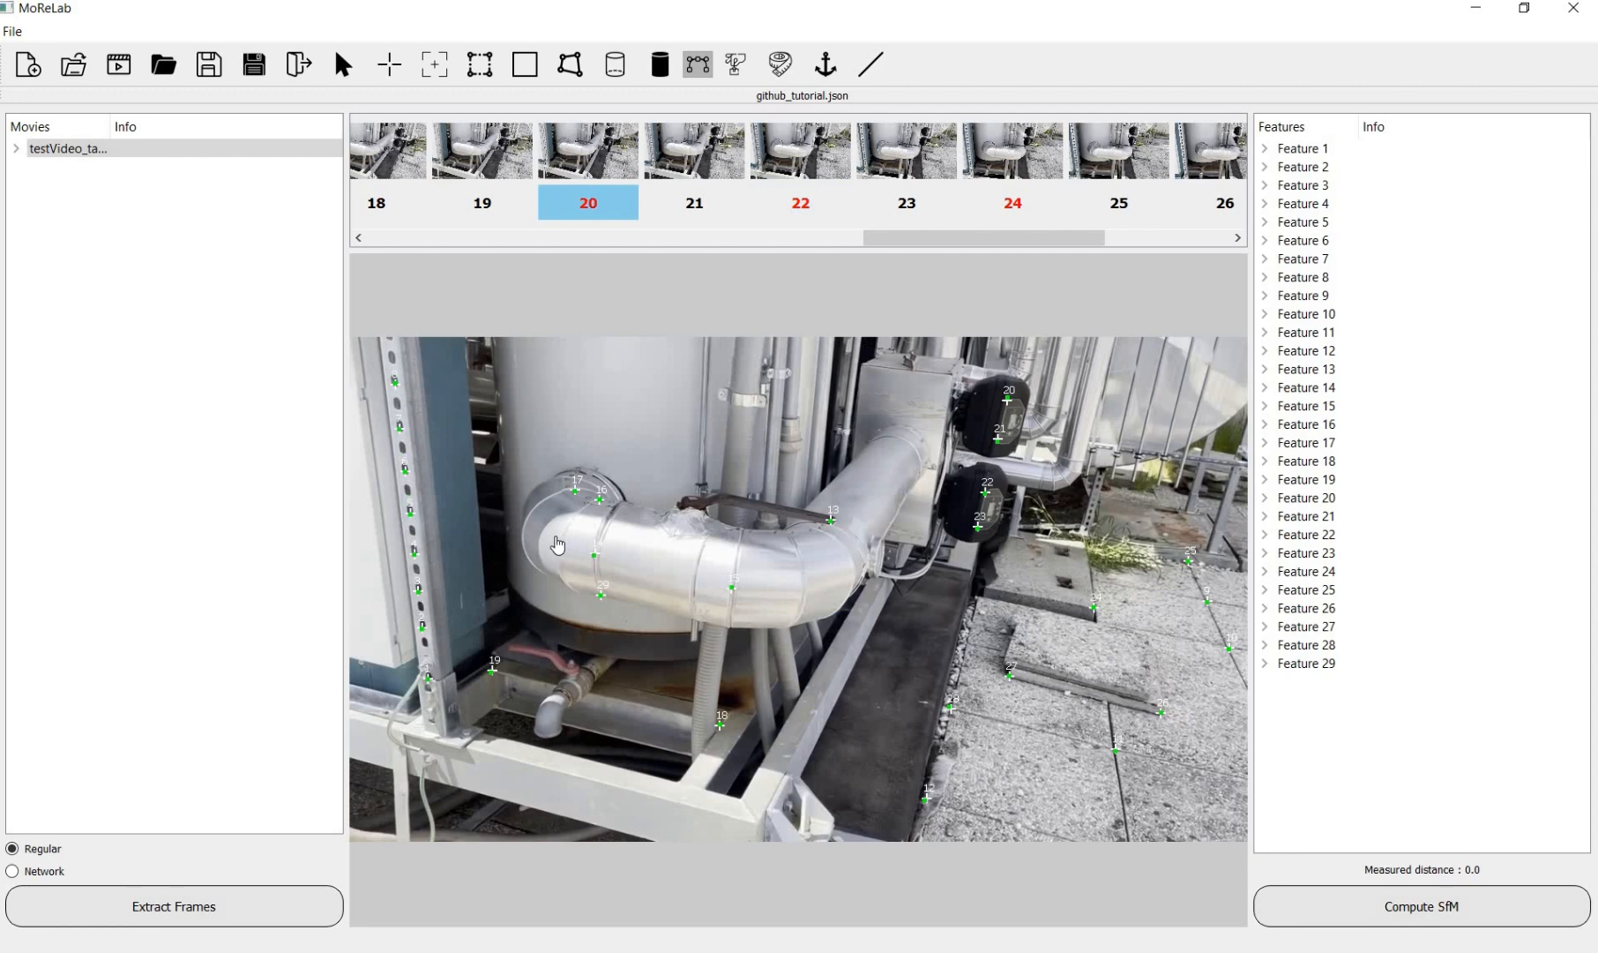
{"action": "left_click_drag", "start_coordinate": [555, 538], "coordinate": [772, 602]}
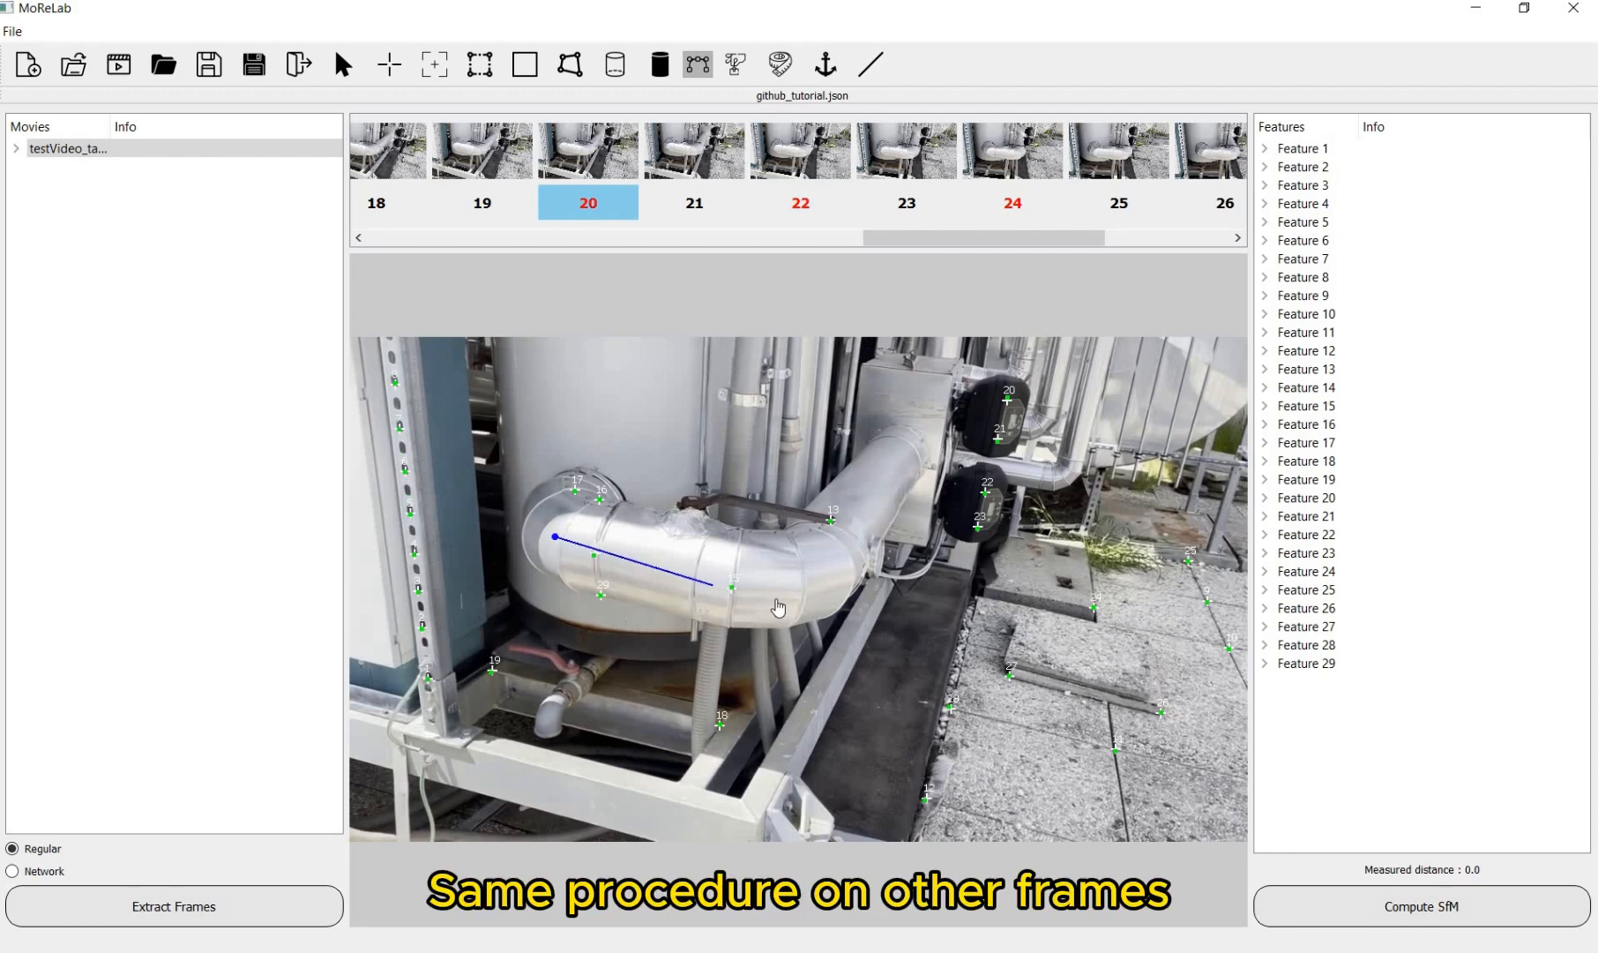
{"action": "left_click", "coordinate": [840, 552]}
{"action": "left_click", "coordinate": [873, 461]}
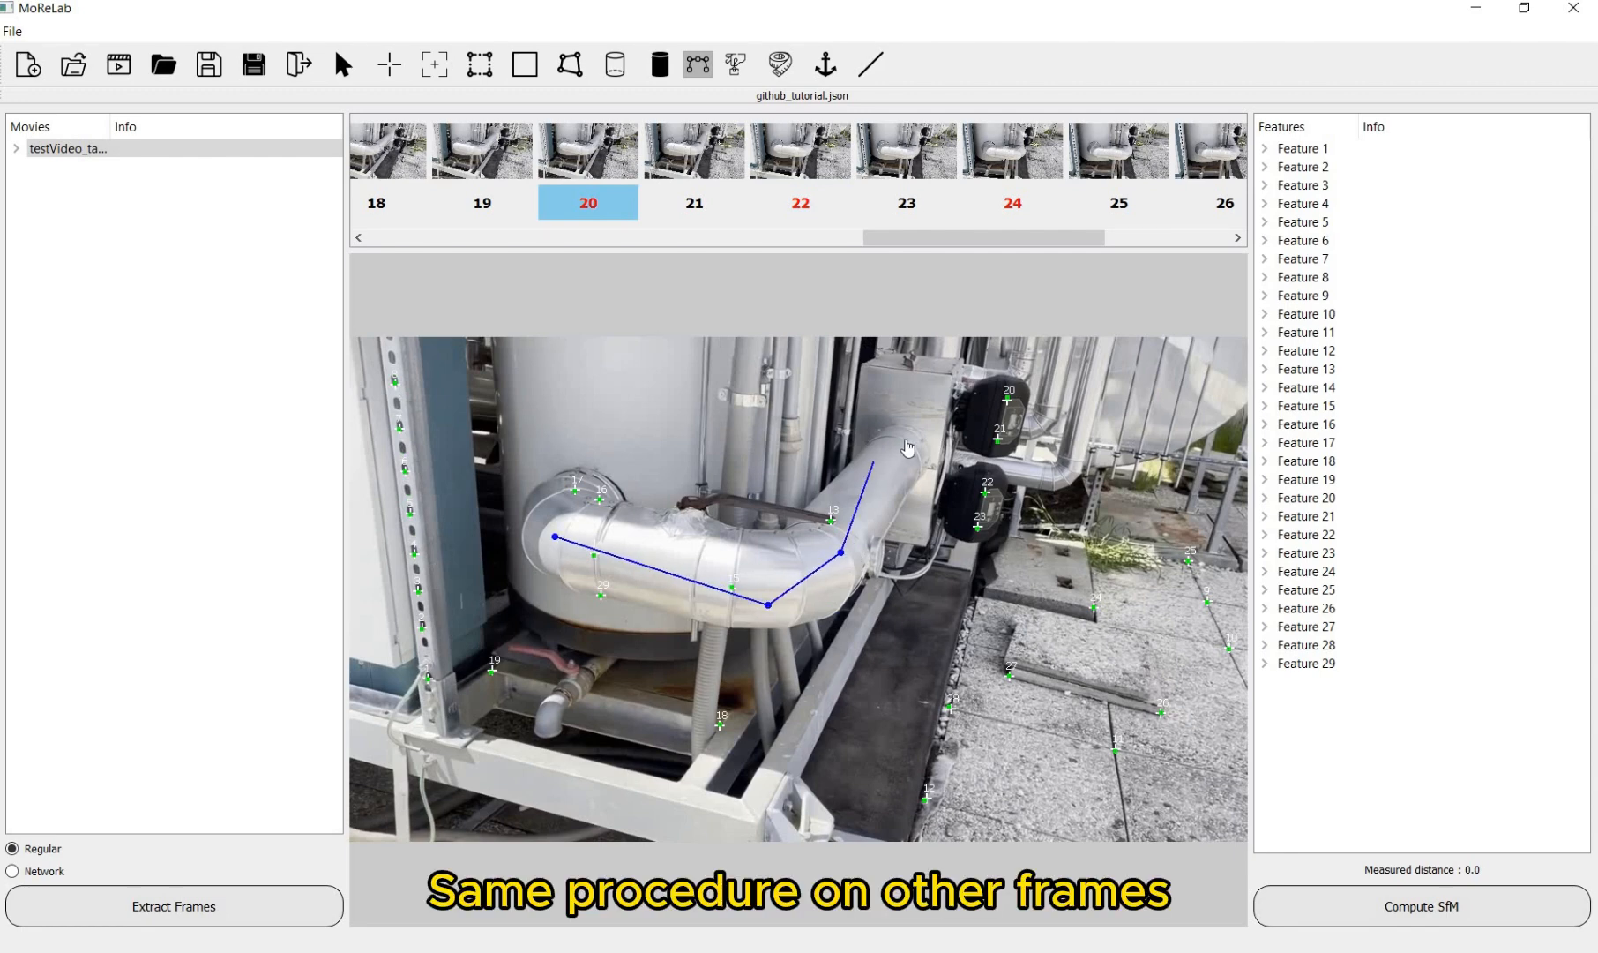
{"action": "double_click", "coordinate": [905, 441]}
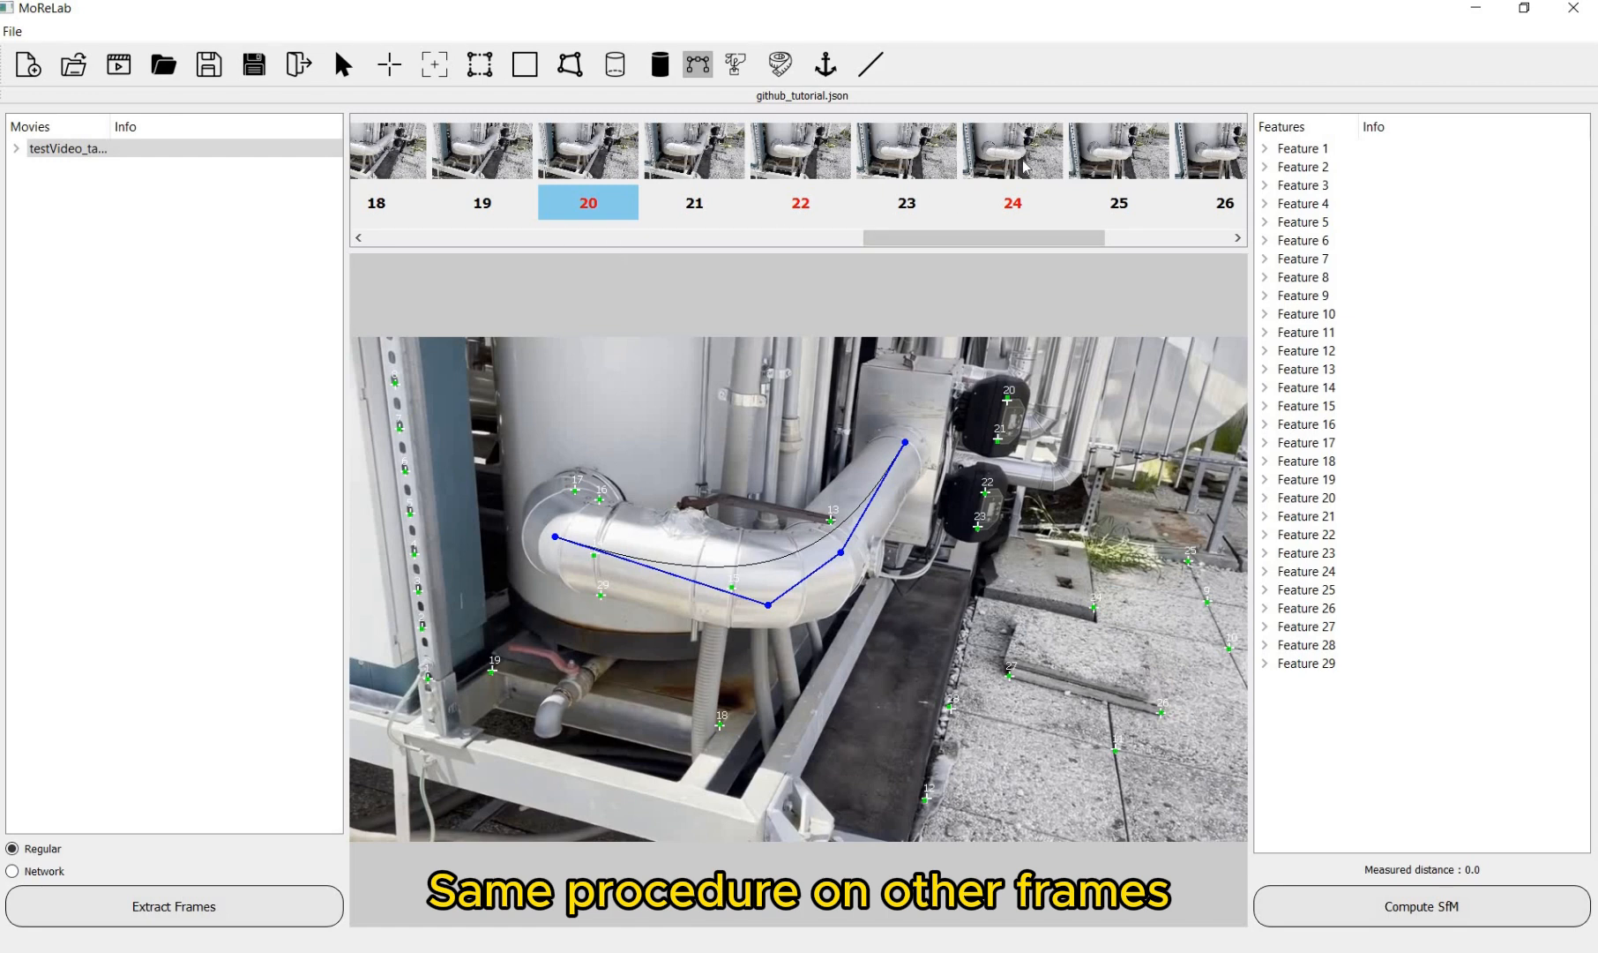
Step: Draw a matching four-point pipe curve in frame 24, optimize it, and generate a curved cylinder using a green feature point for the radius
{"action": "left_click", "coordinate": [1025, 164]}
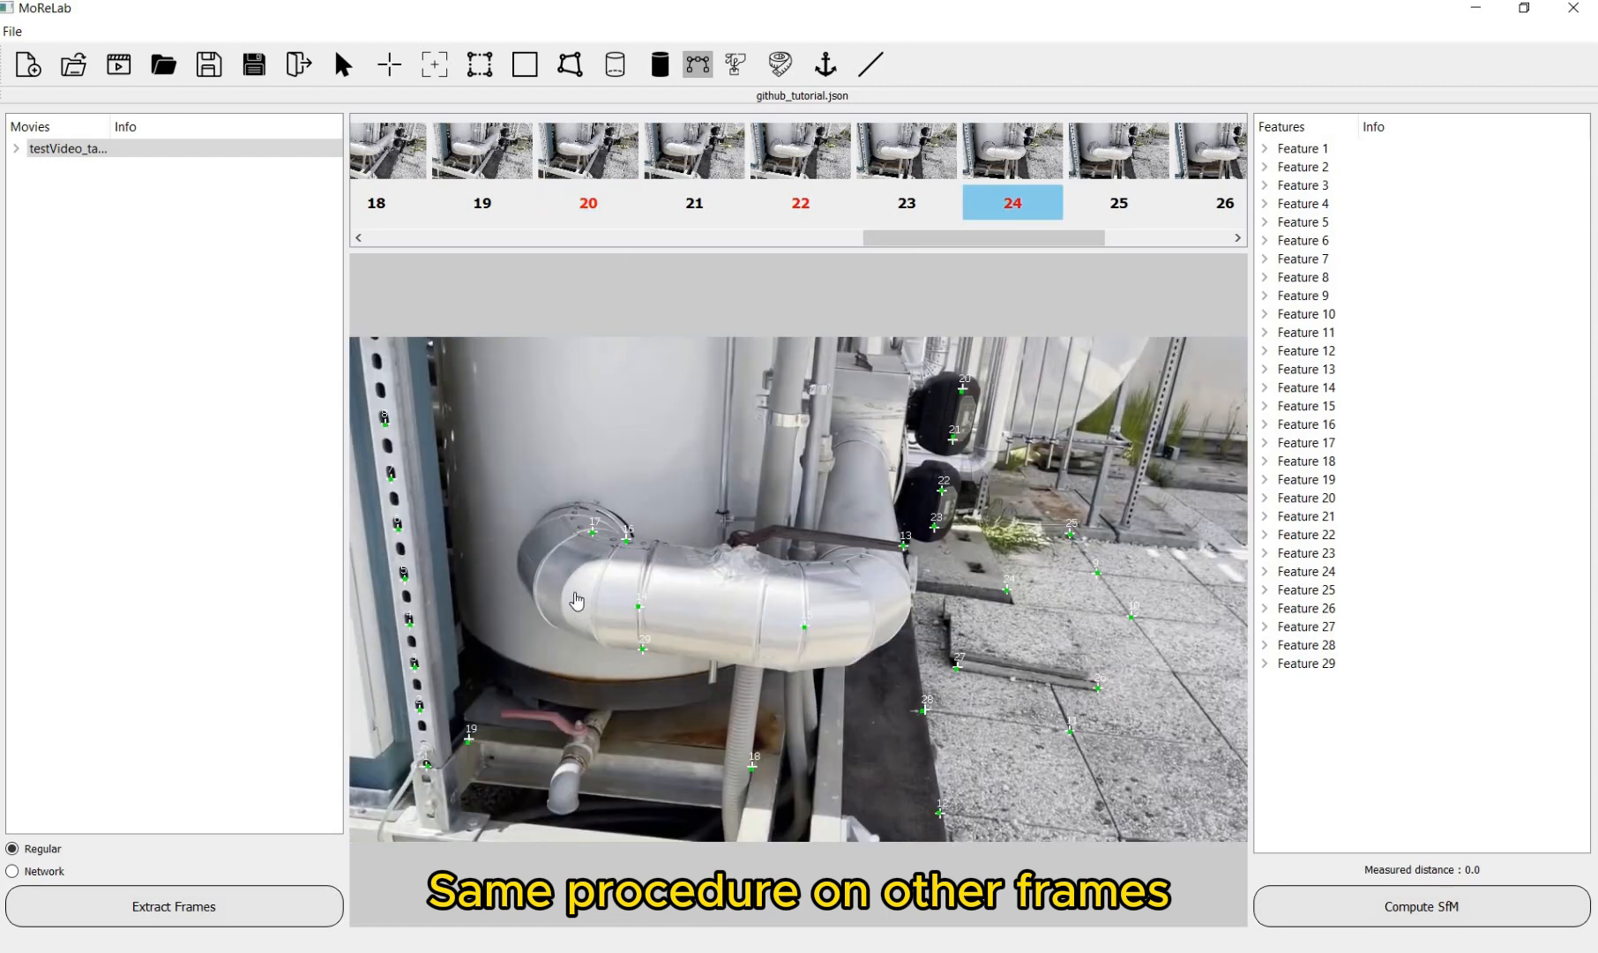
{"action": "left_click", "coordinate": [849, 631]}
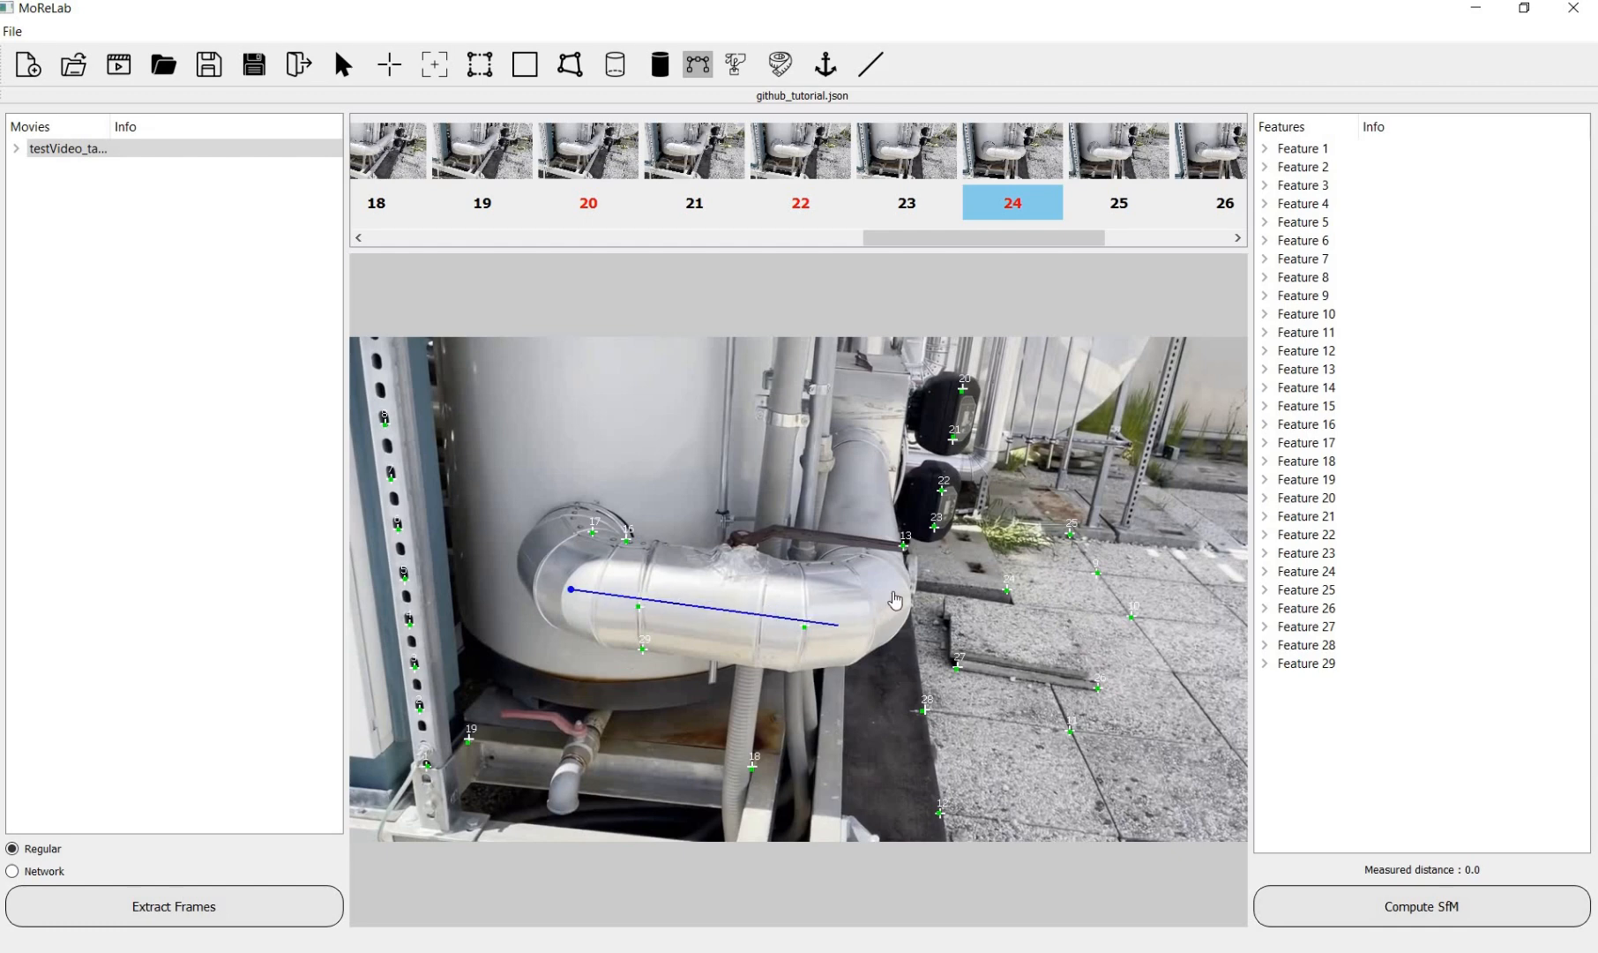
{"action": "left_click", "coordinate": [861, 441]}
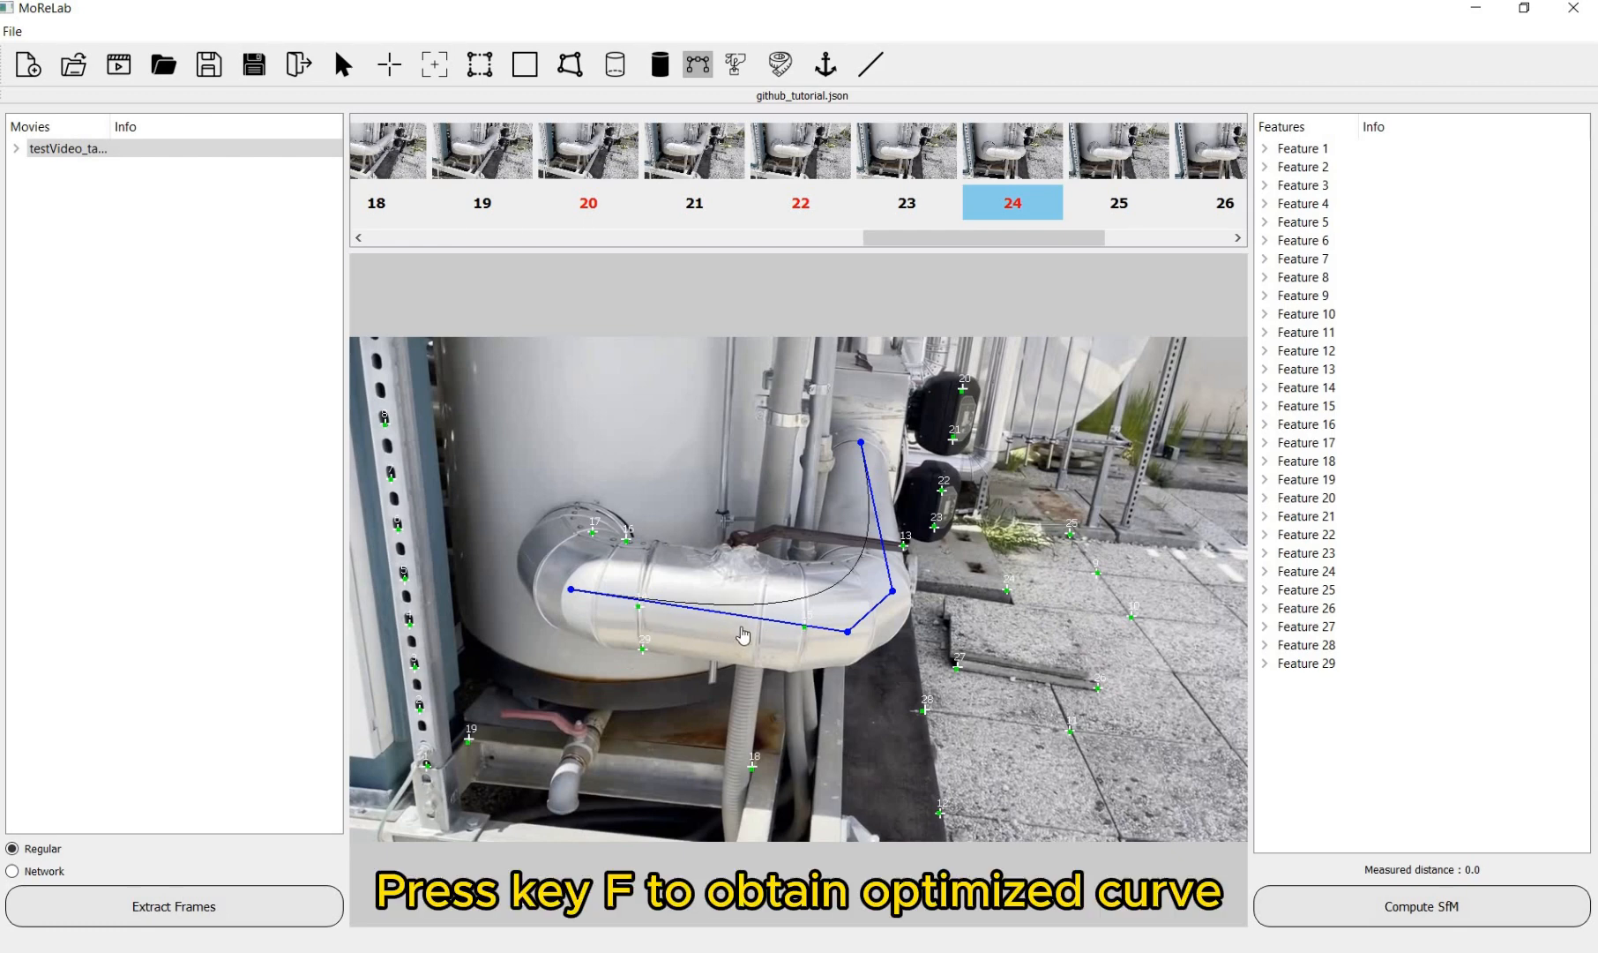
{"action": "key", "text": "f"}
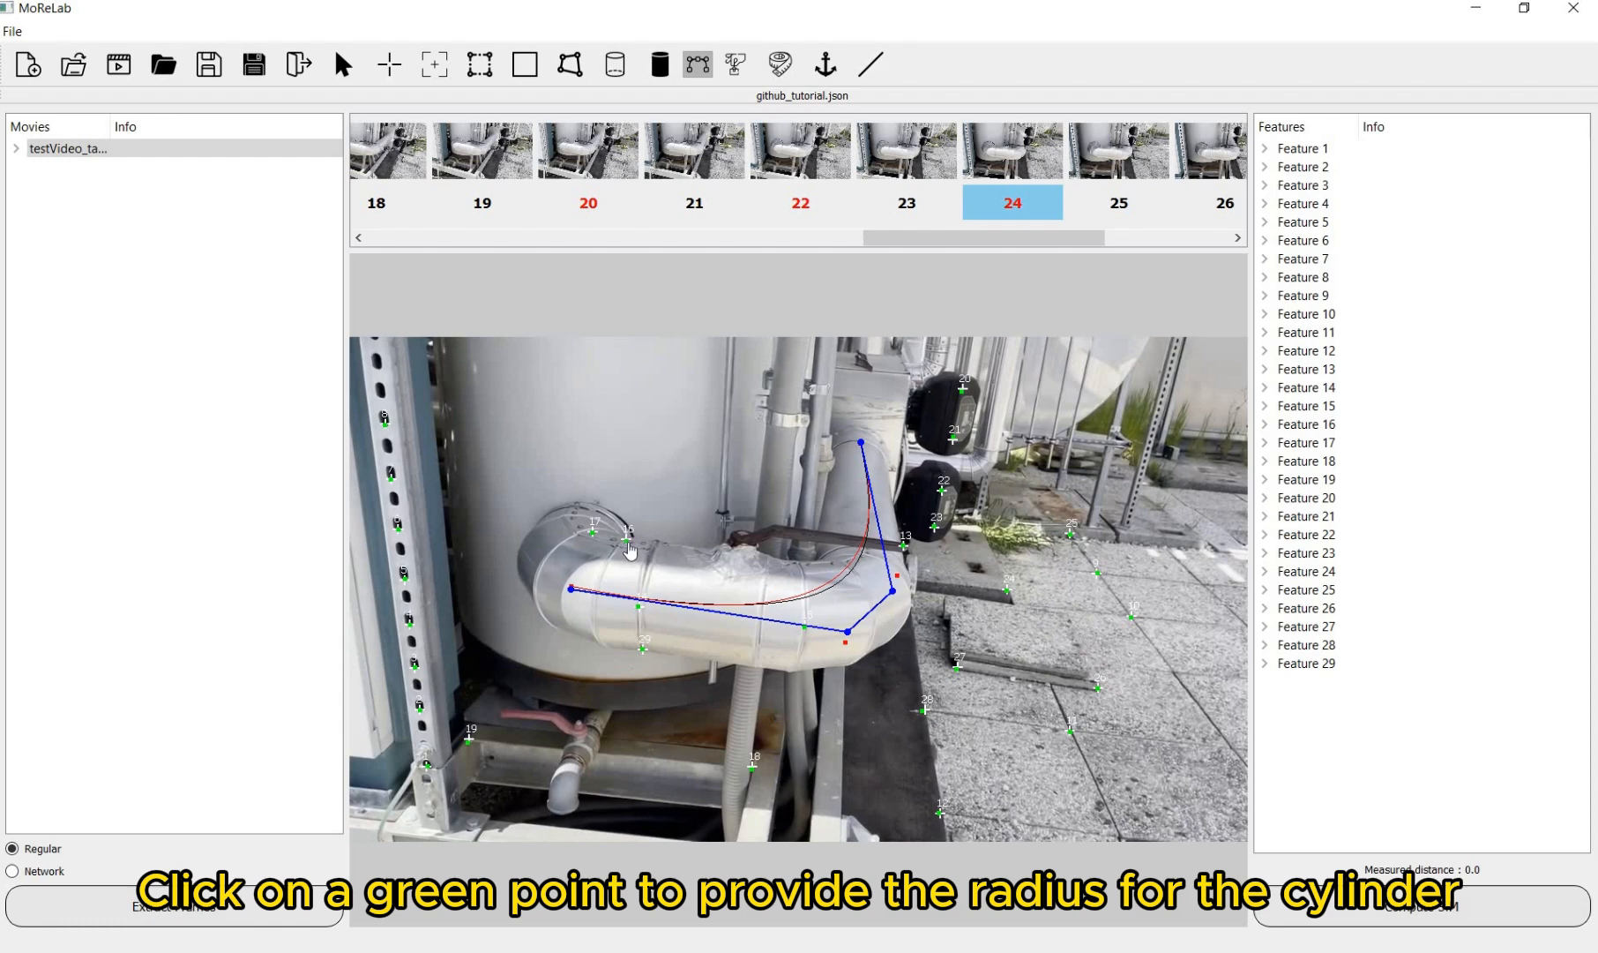
{"action": "left_click", "coordinate": [817, 606]}
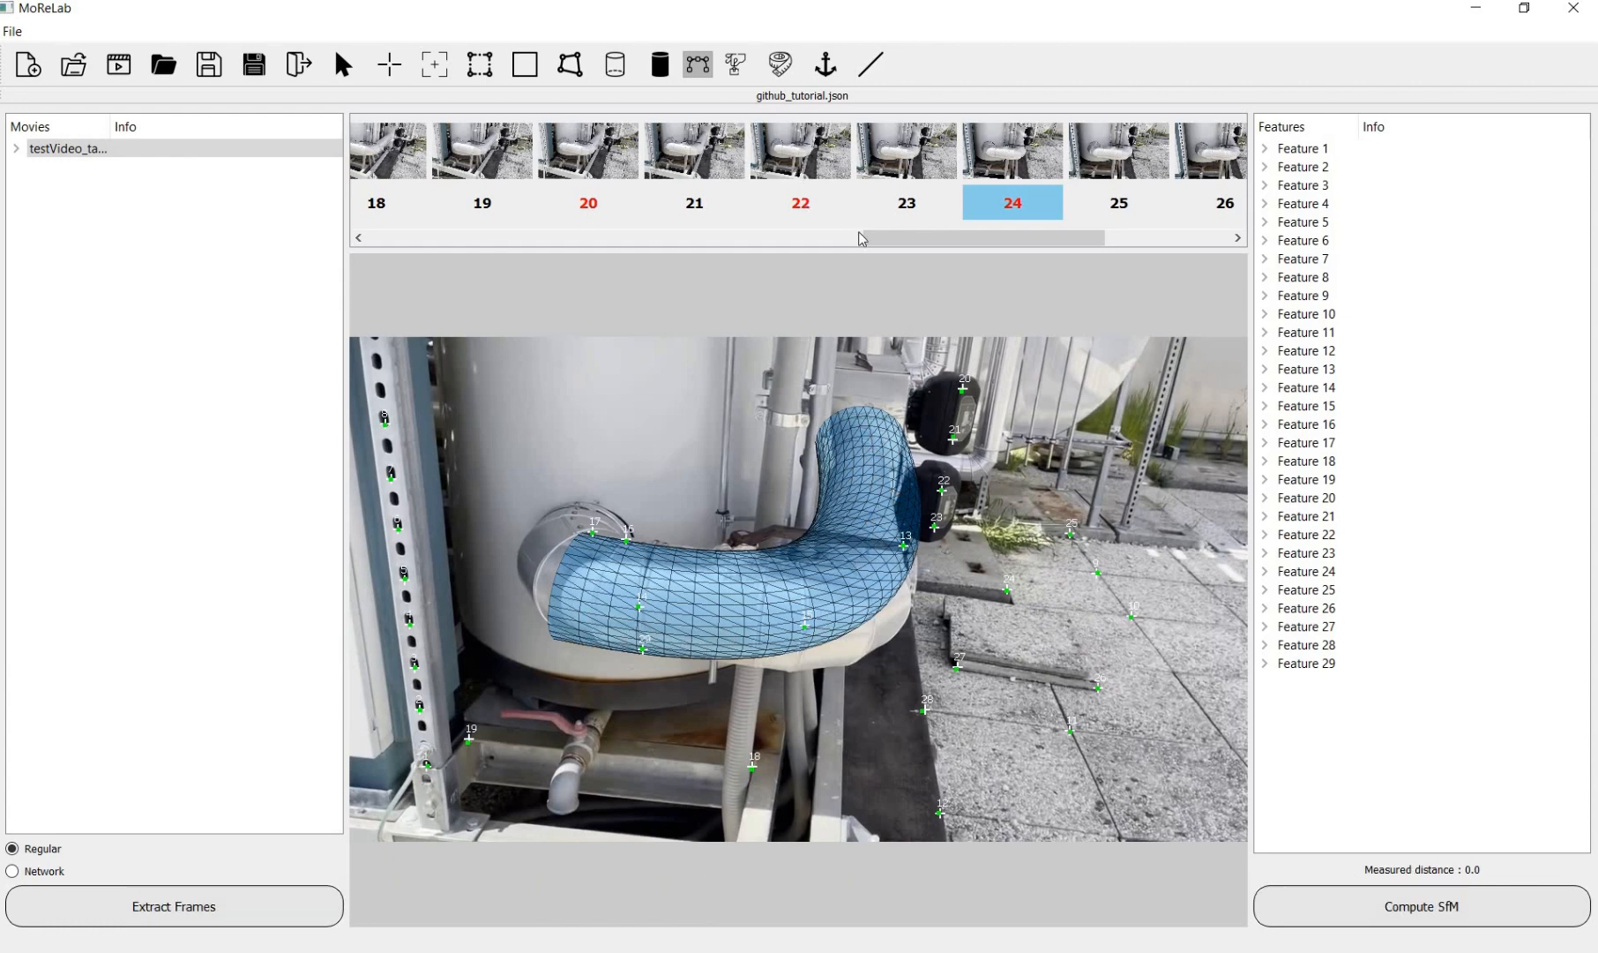
Step: In frame 22, pick the curved cylinder and translate it with relative values, setting Tx to .002
{"action": "left_click", "coordinate": [803, 166]}
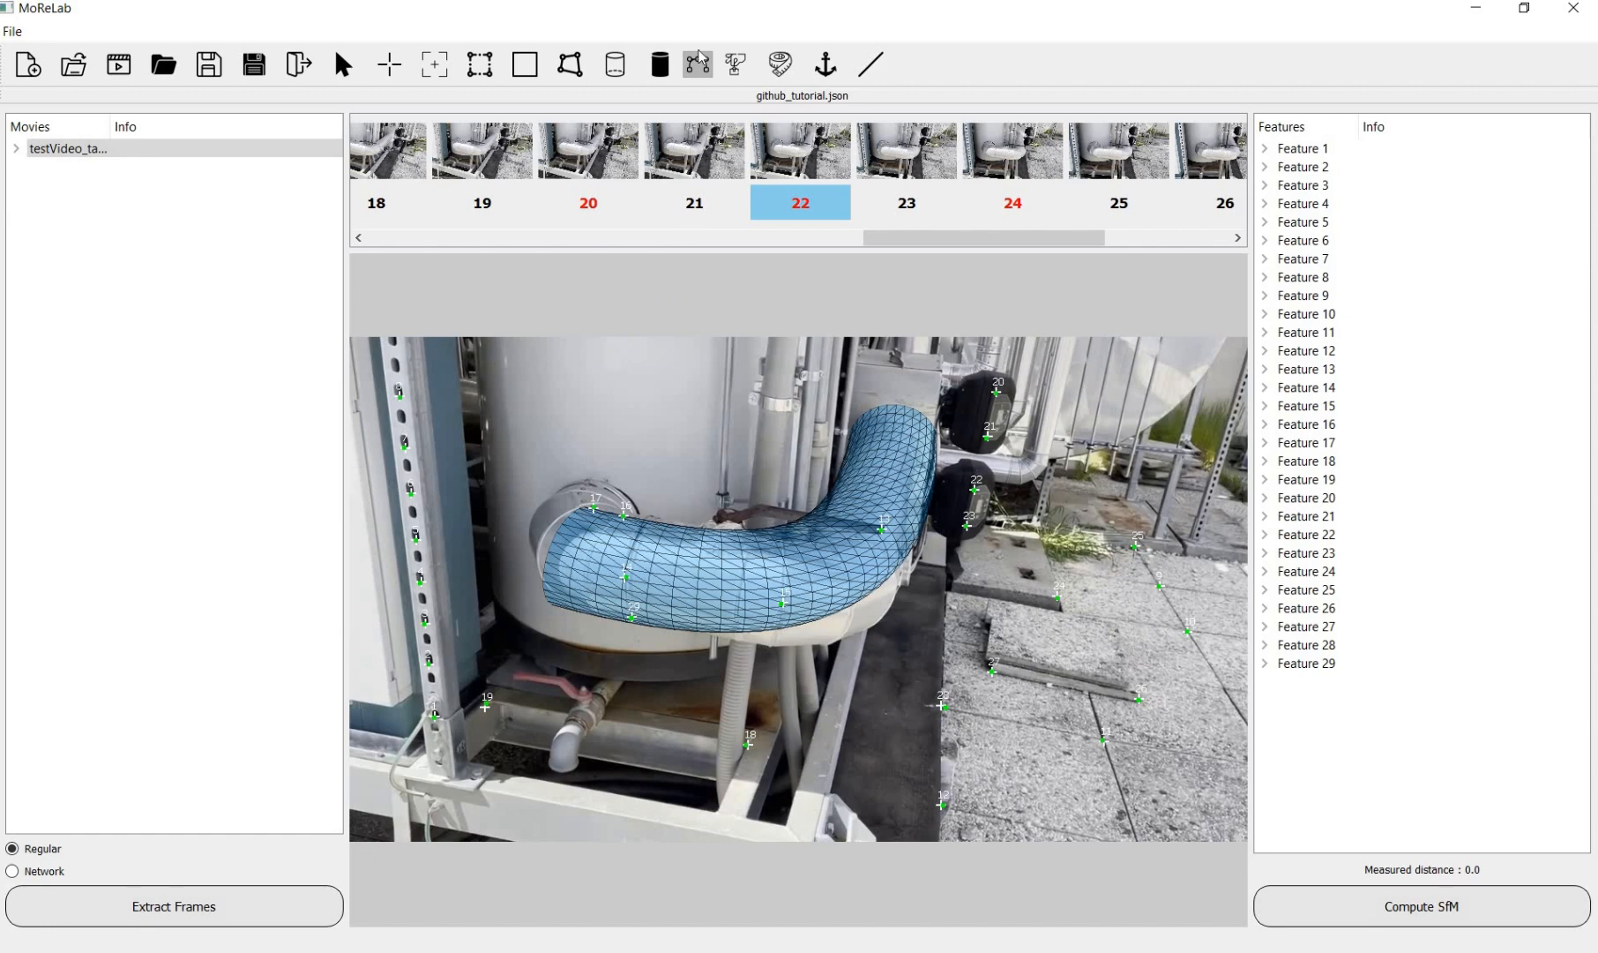
{"action": "left_click", "coordinate": [743, 66]}
{"action": "left_click", "coordinate": [780, 563]}
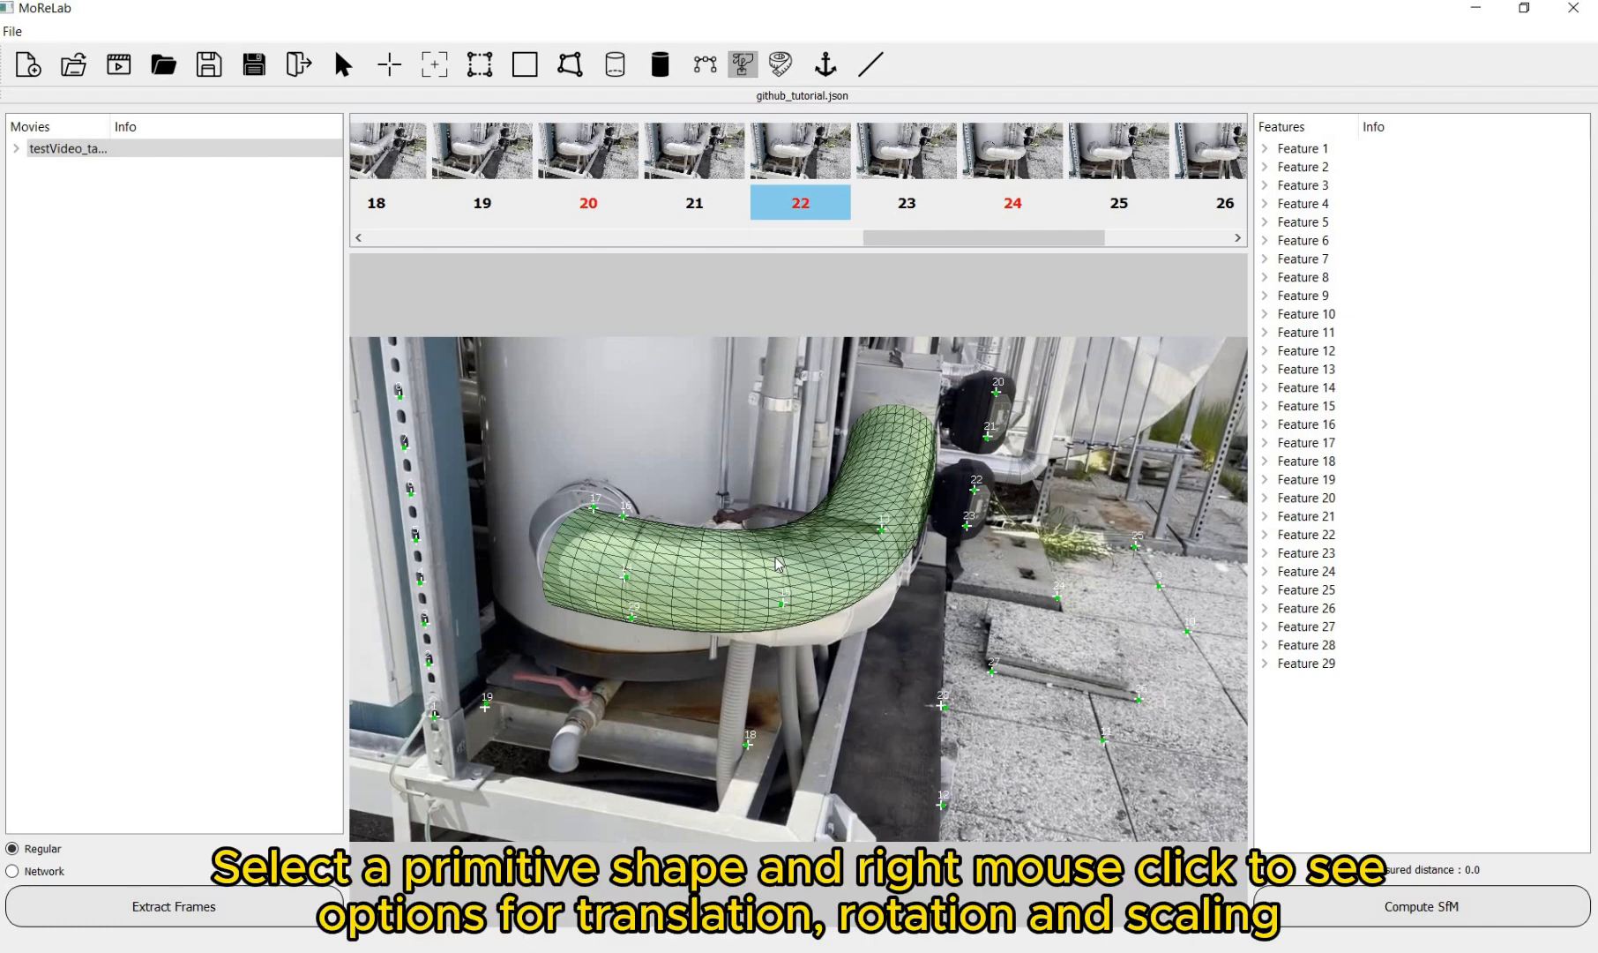
{"action": "right_click", "coordinate": [910, 706]}
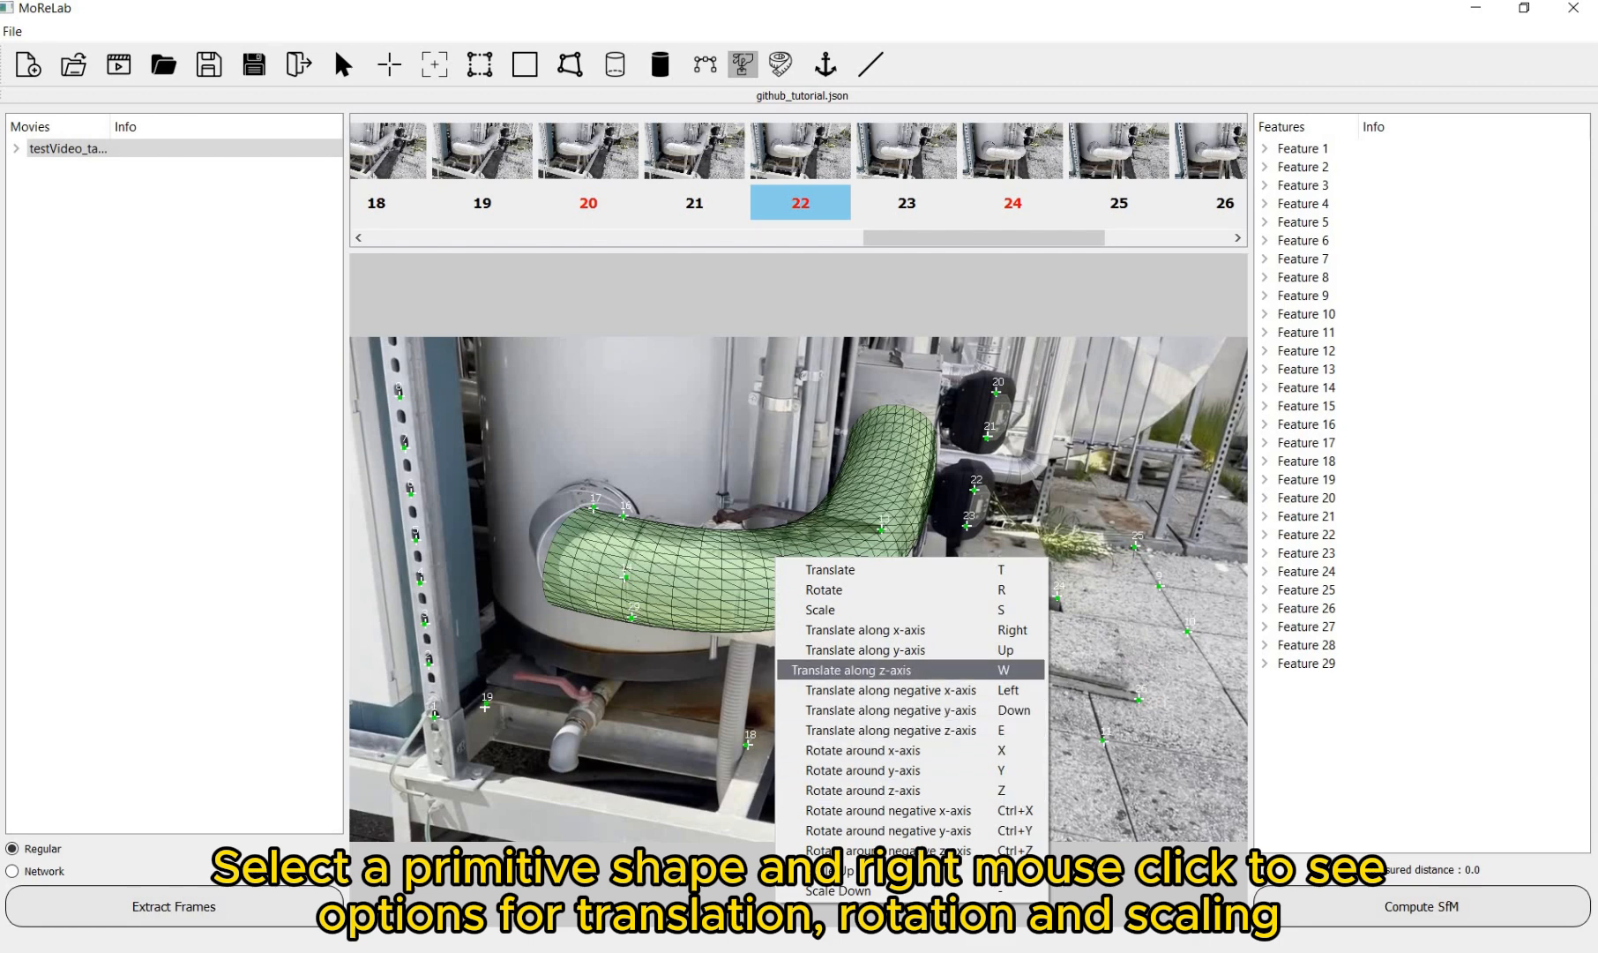
{"action": "left_click", "coordinate": [881, 570]}
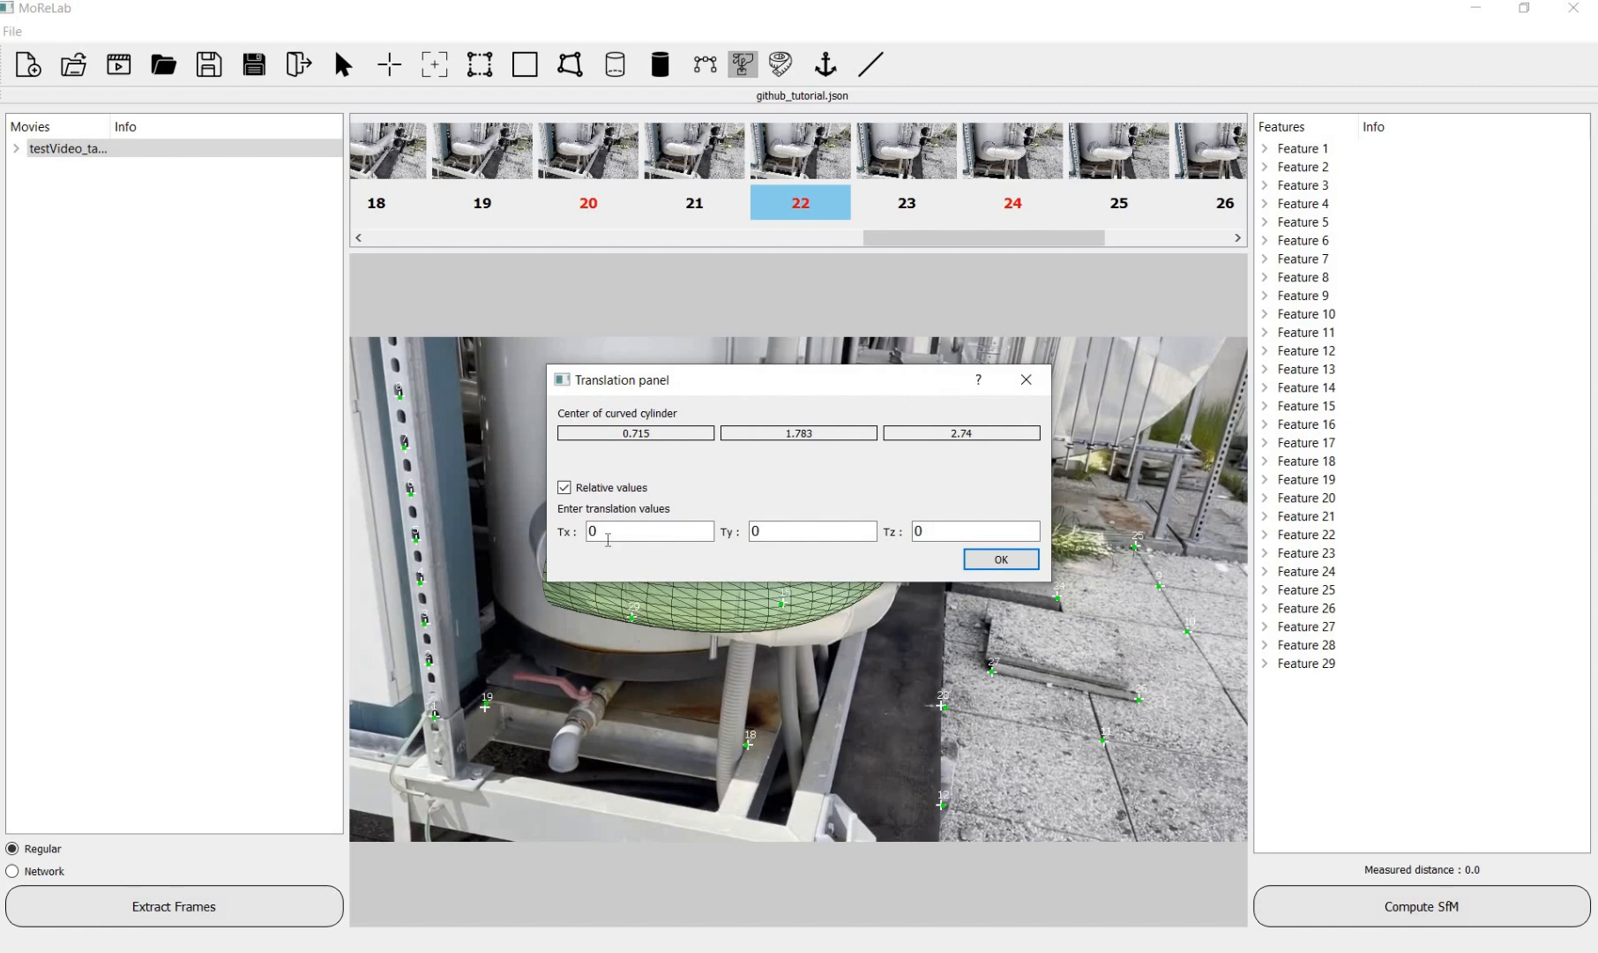
{"action": "left_click", "coordinate": [589, 534]}
{"action": "type", "text": ".002"}
{"action": "key", "text": "Return"}
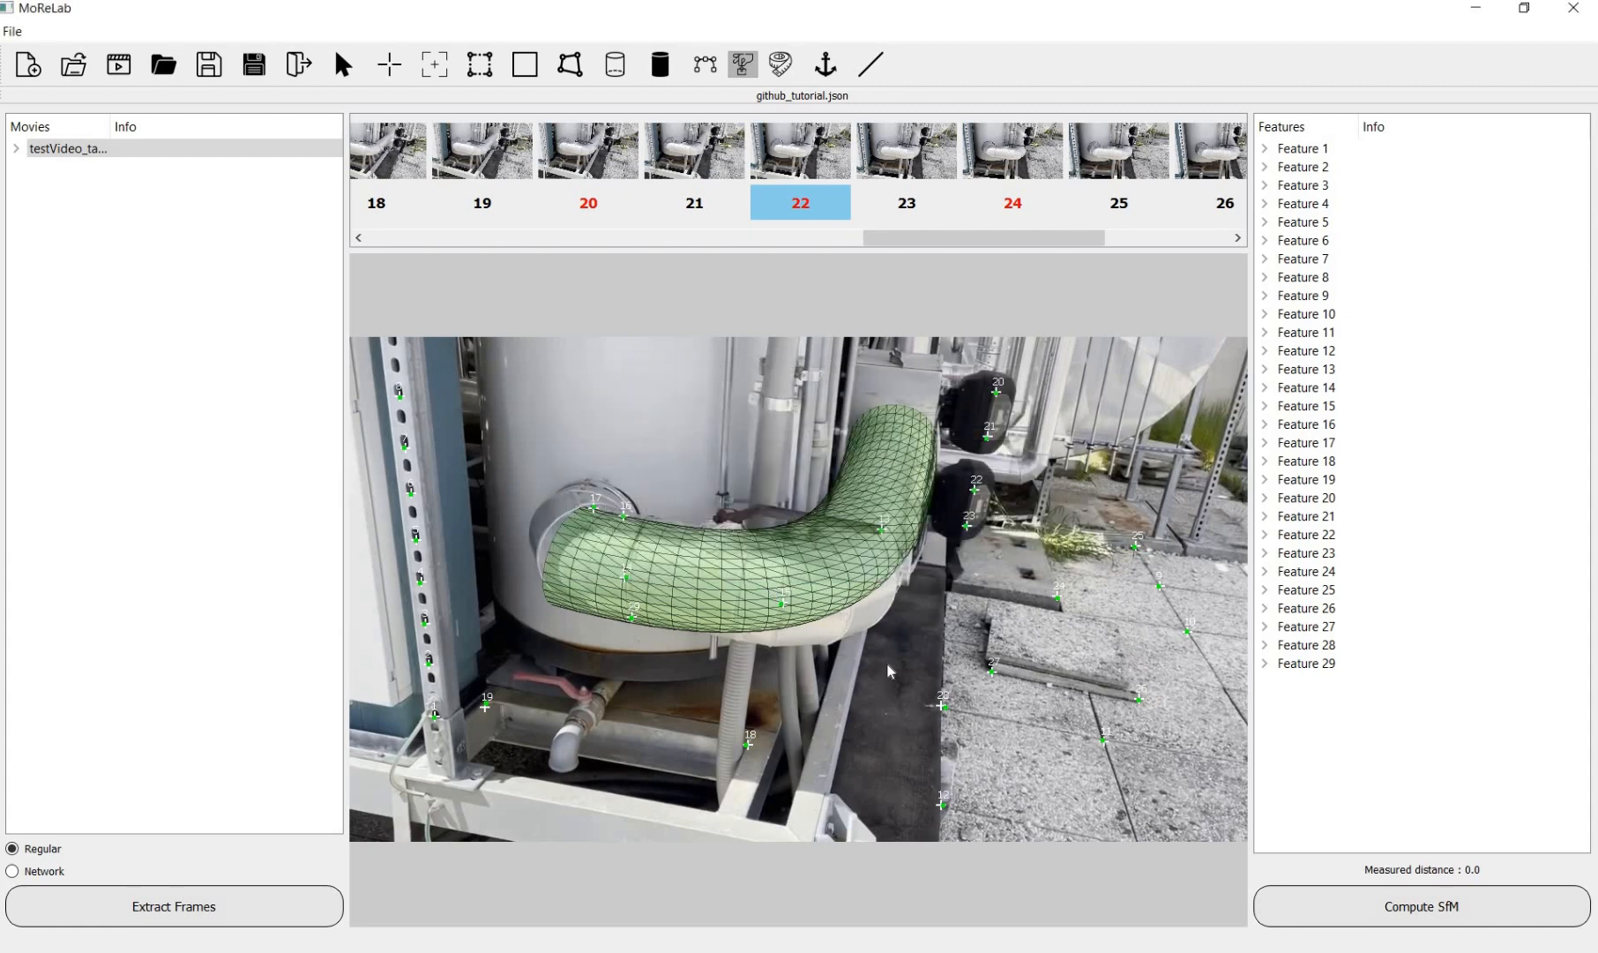
Step: Translate the curved cylinder by a relative Tx of 3
{"action": "right_click", "coordinate": [891, 588]}
{"action": "left_click", "coordinate": [816, 592]}
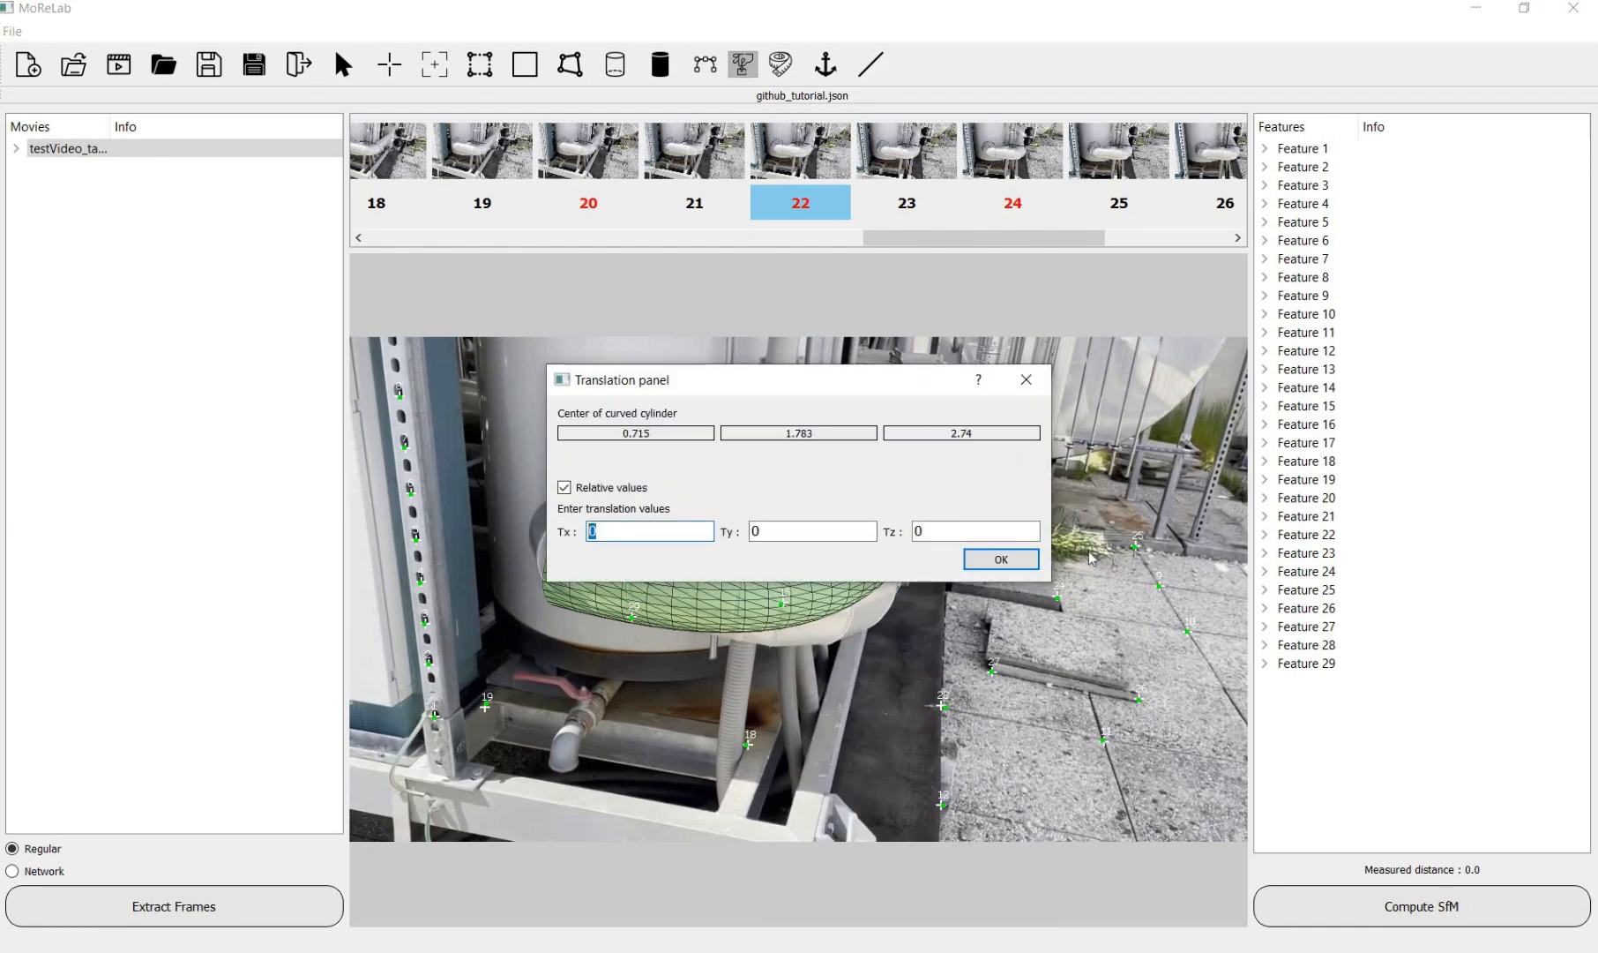
{"action": "type", "text": "3"}
{"action": "left_click", "coordinate": [1030, 565]}
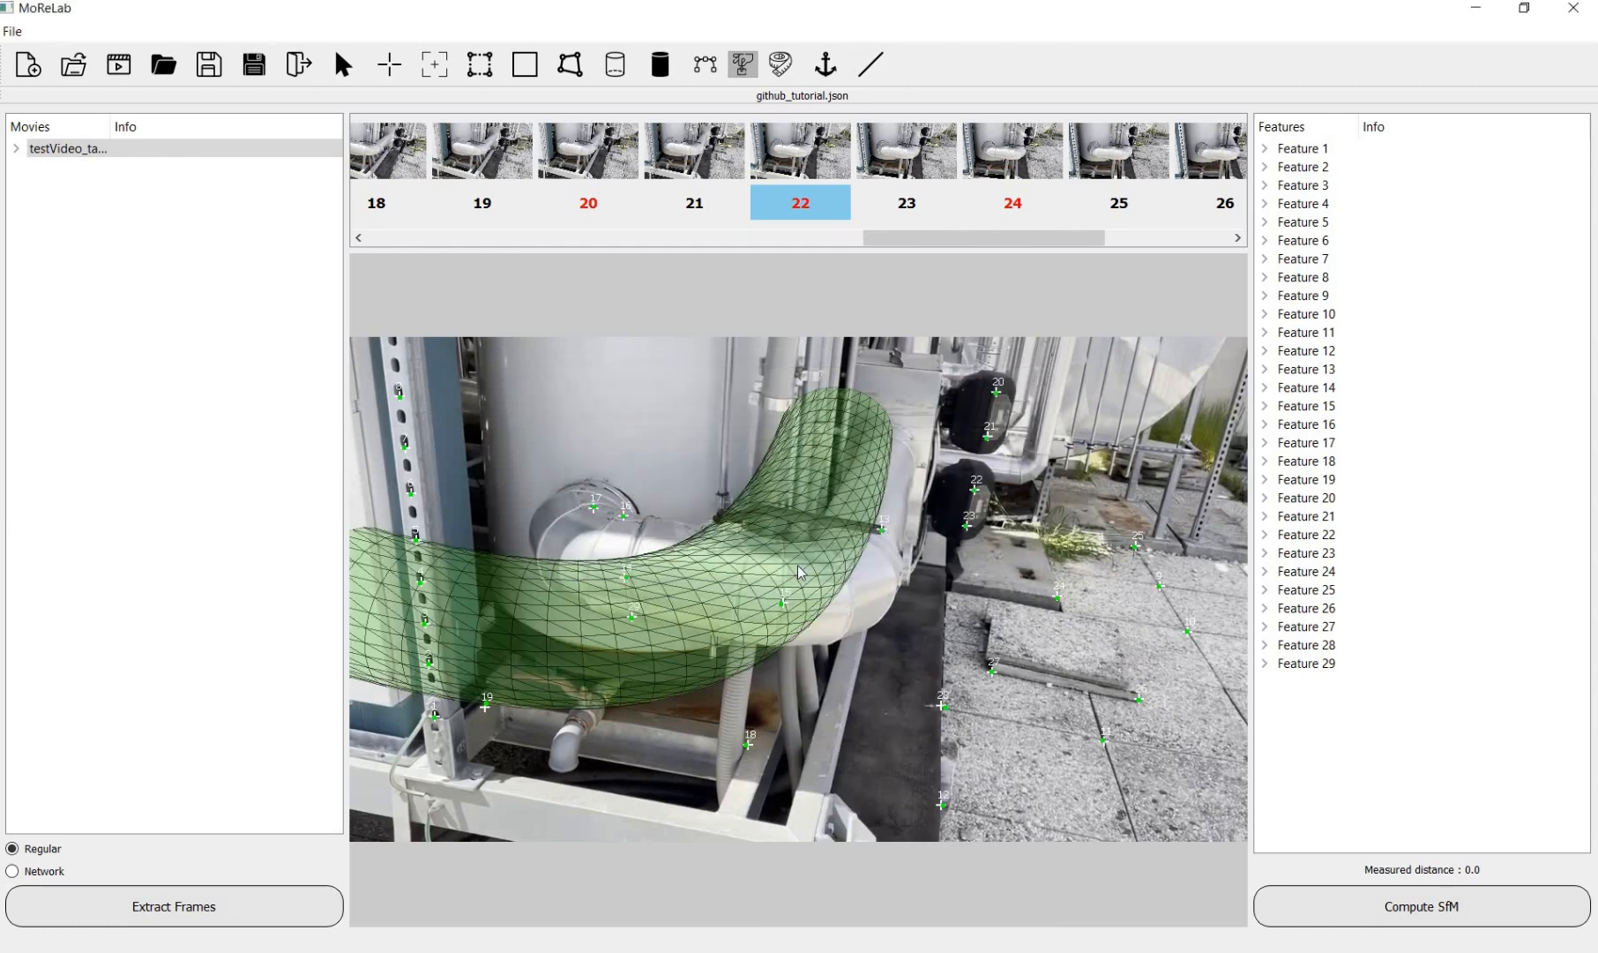
Step: Move the curved cylinder back onto the pipe with a relative Tx of -3
{"action": "right_click", "coordinate": [705, 618]}
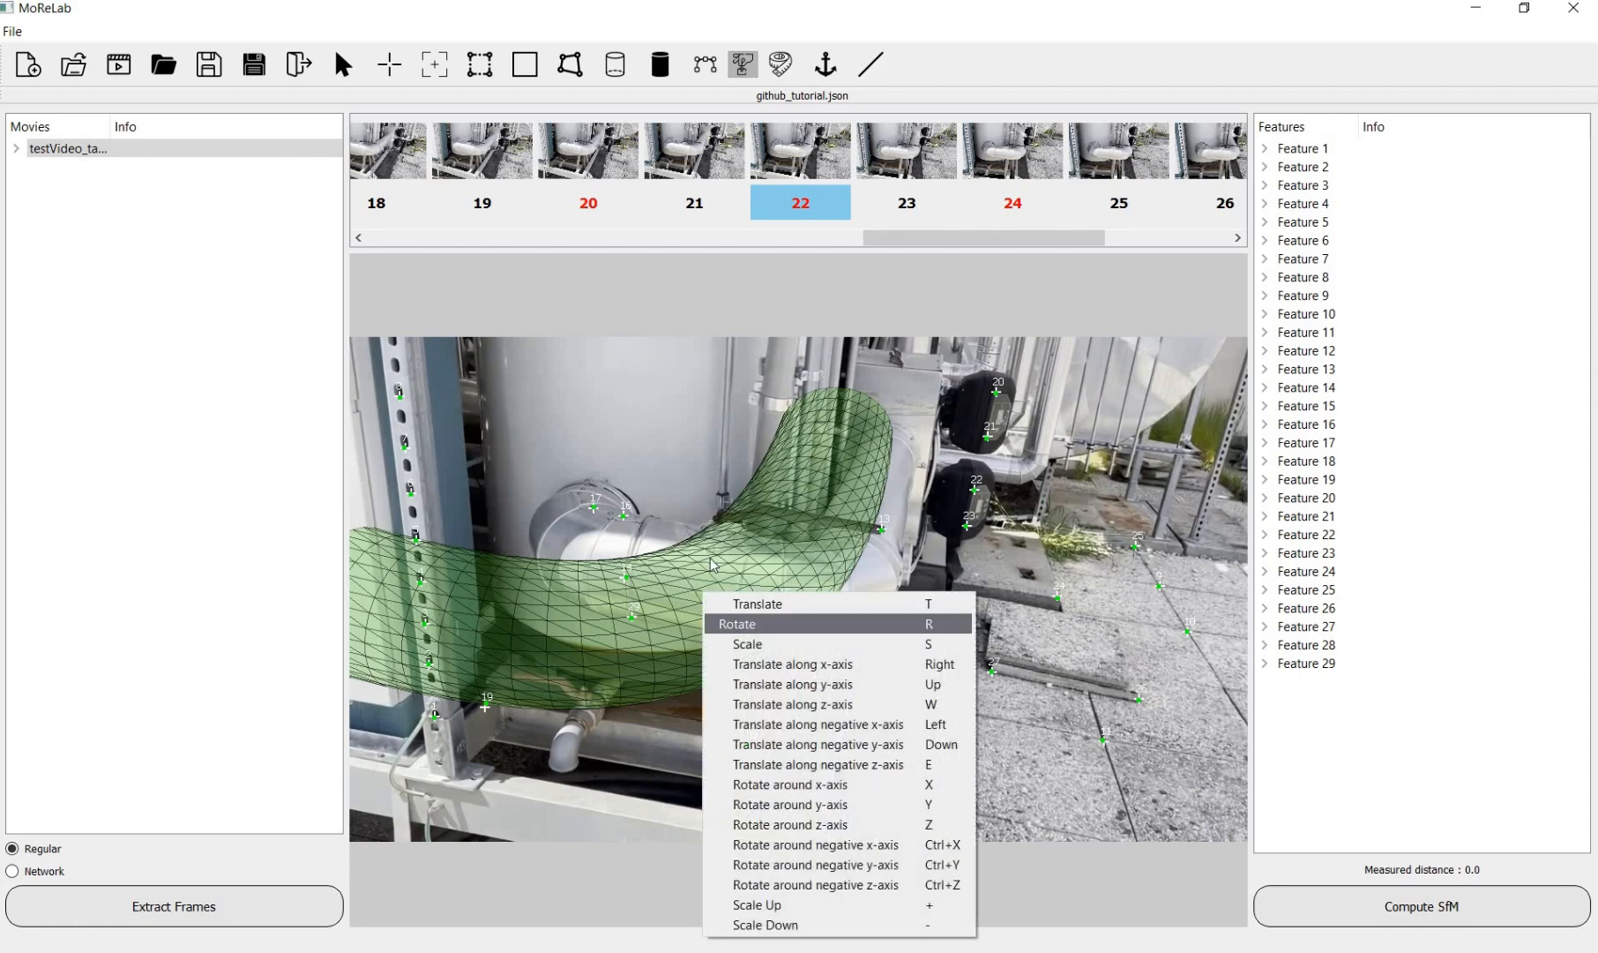
{"action": "left_click", "coordinate": [732, 602]}
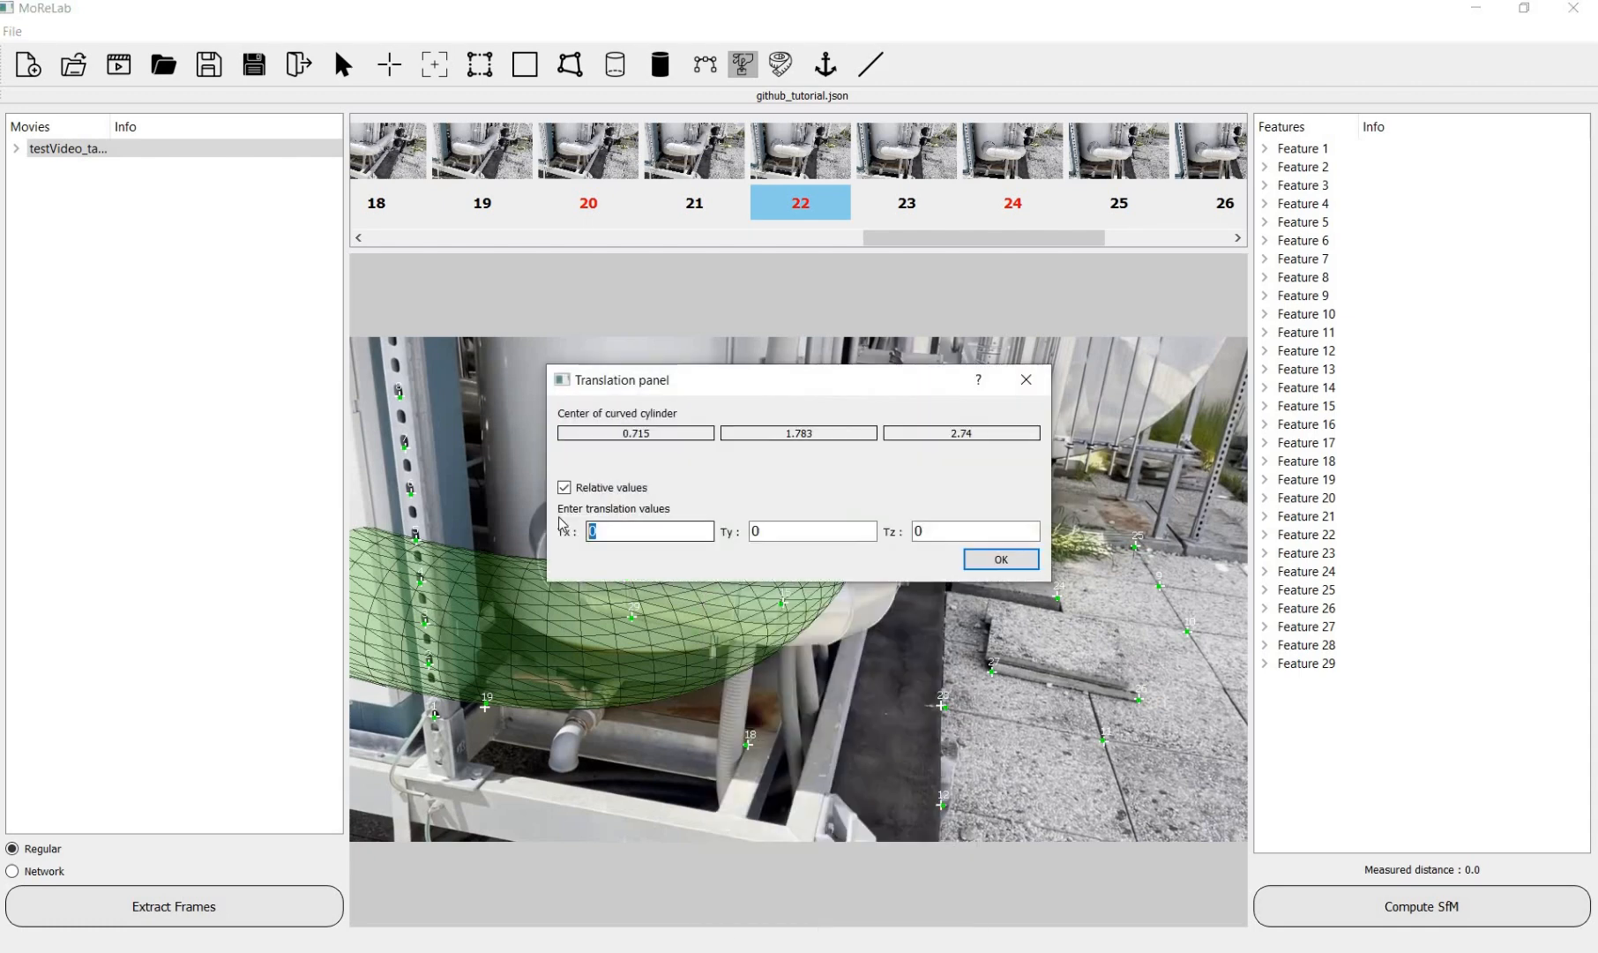
{"action": "type", "text": "-3"}
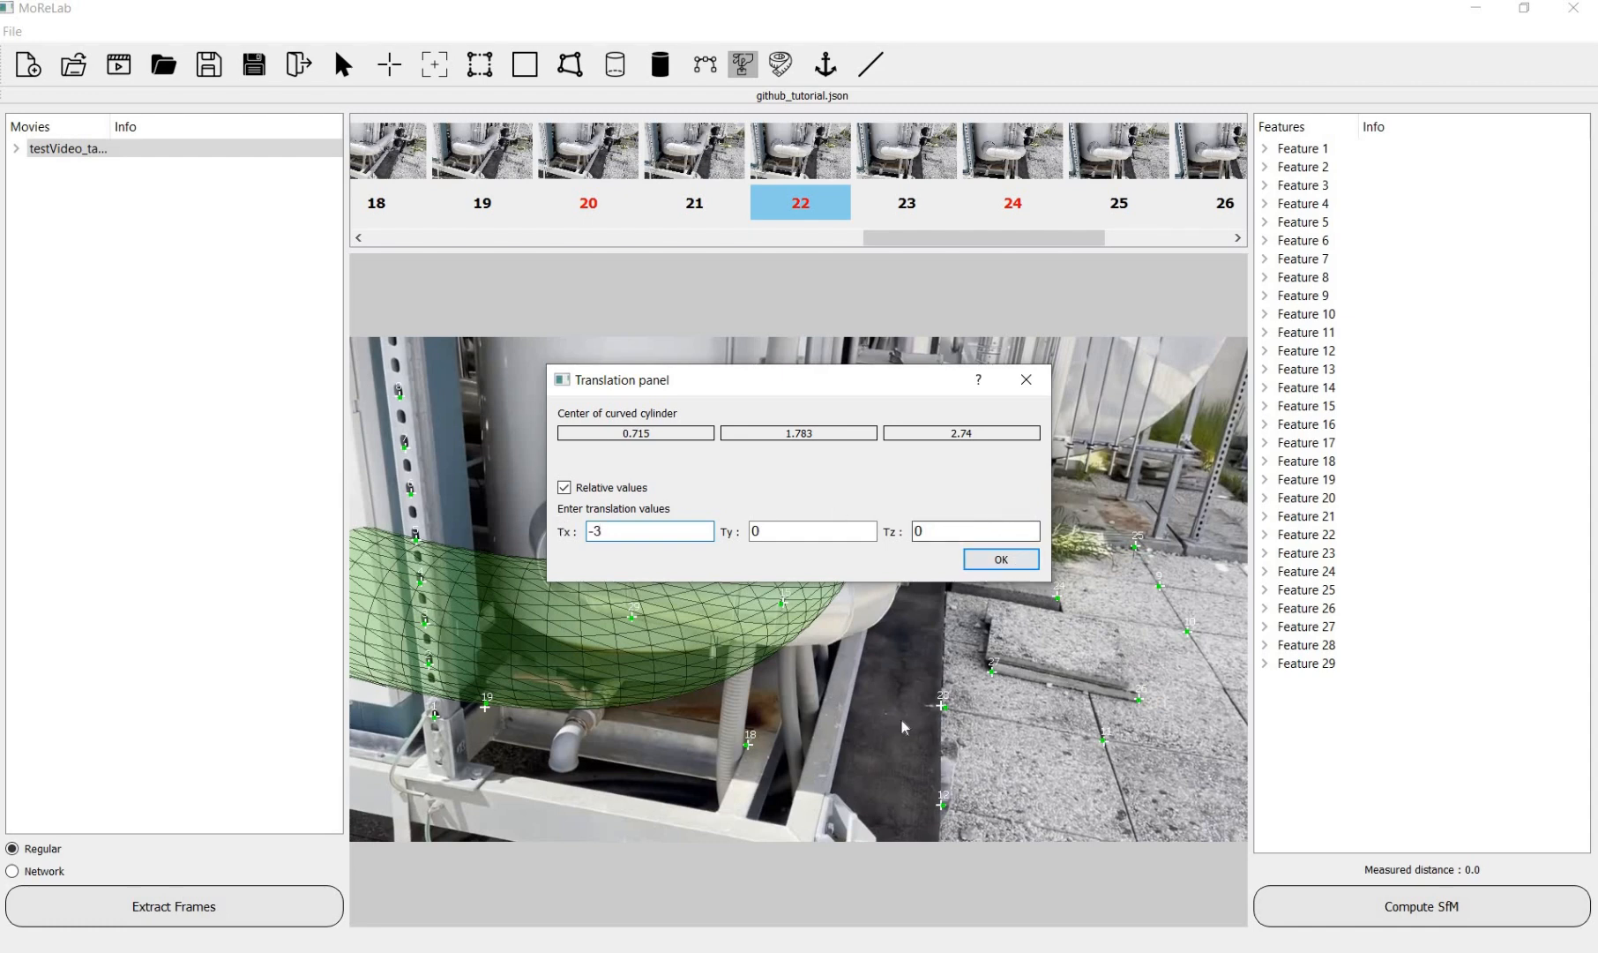
{"action": "key", "text": "Return"}
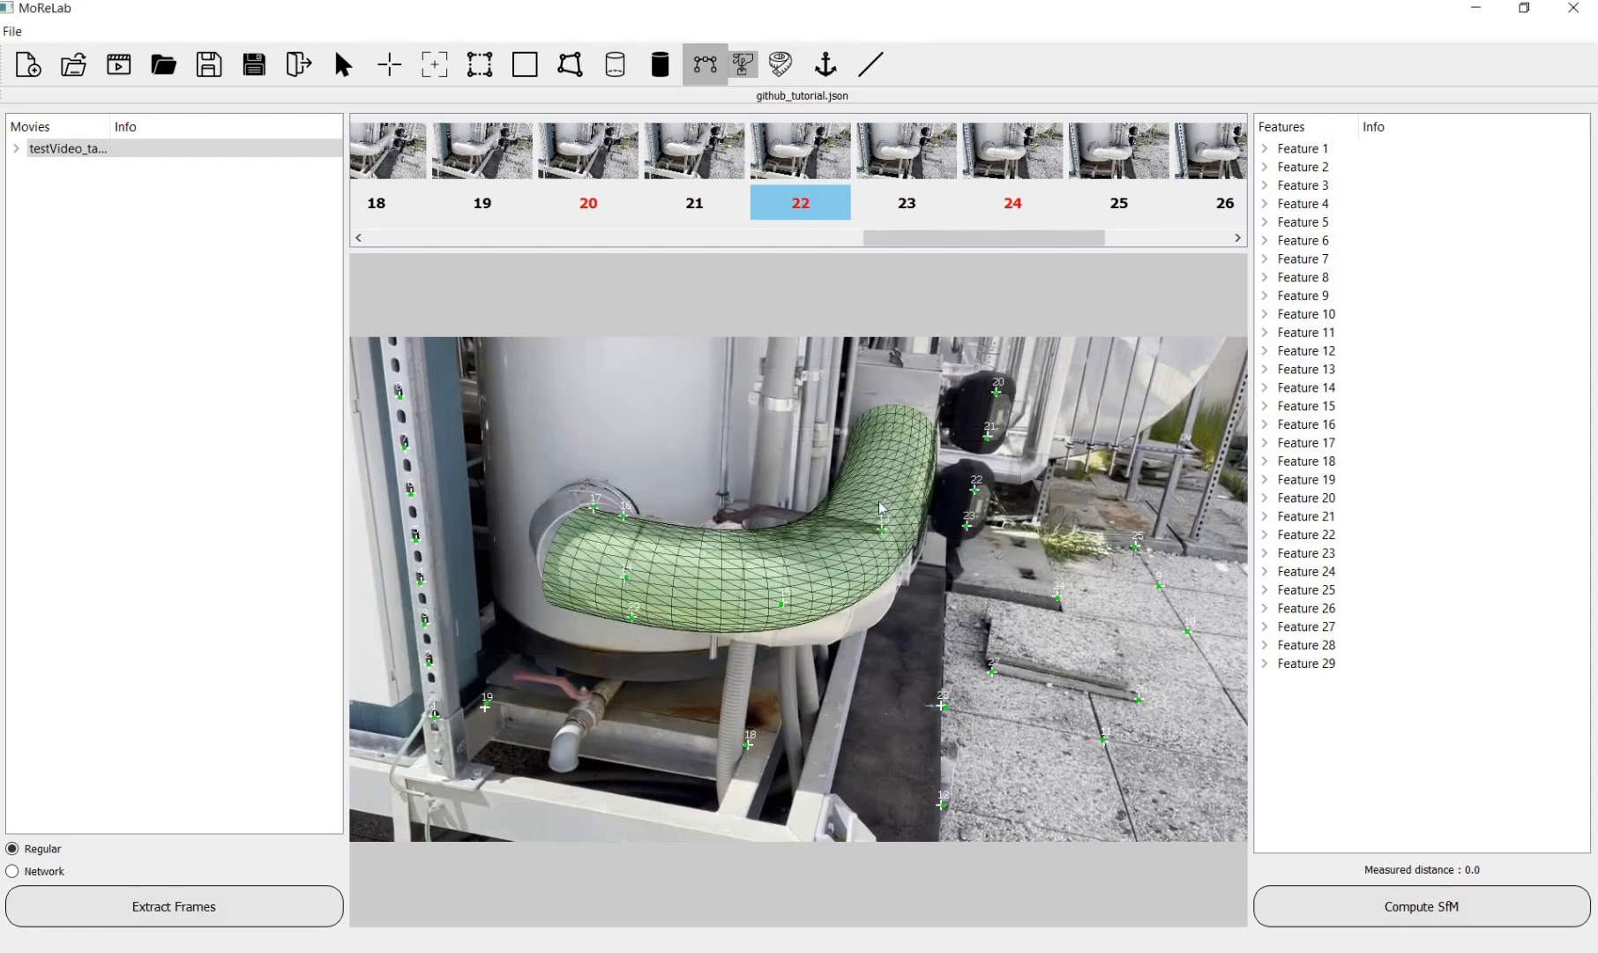
{"action": "key", "text": "Escape"}
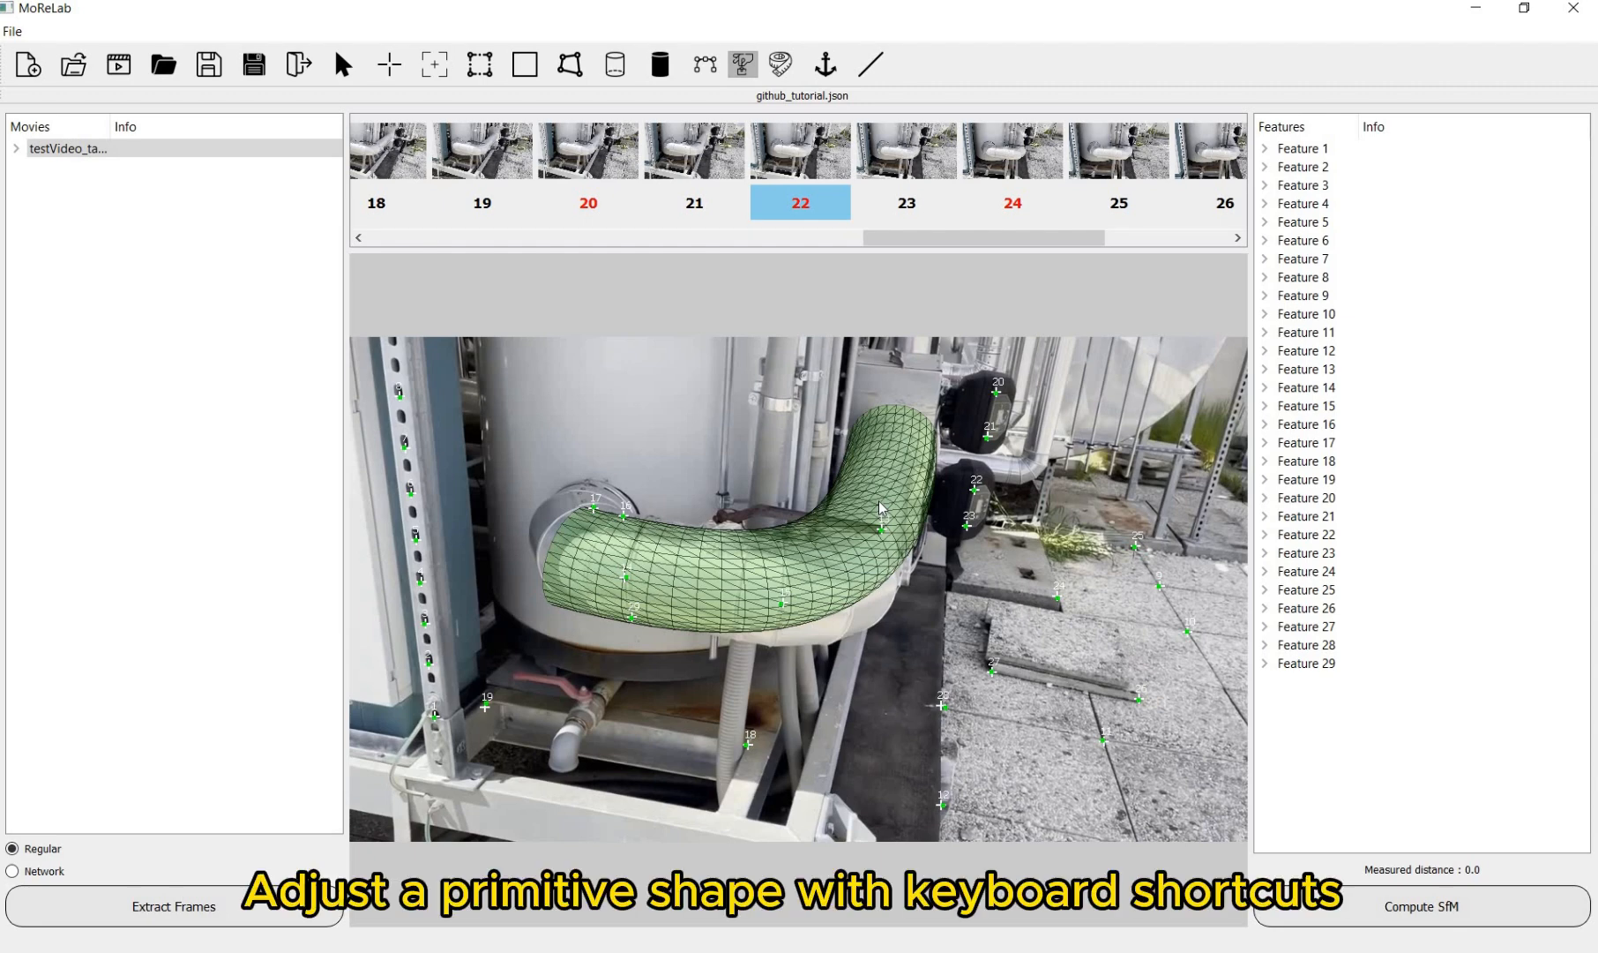
Step: Adjust the curved cylinder's placement in small increments, lowering its end at the metal box
{"action": "key", "text": "w"}
{"action": "key", "text": "w"}
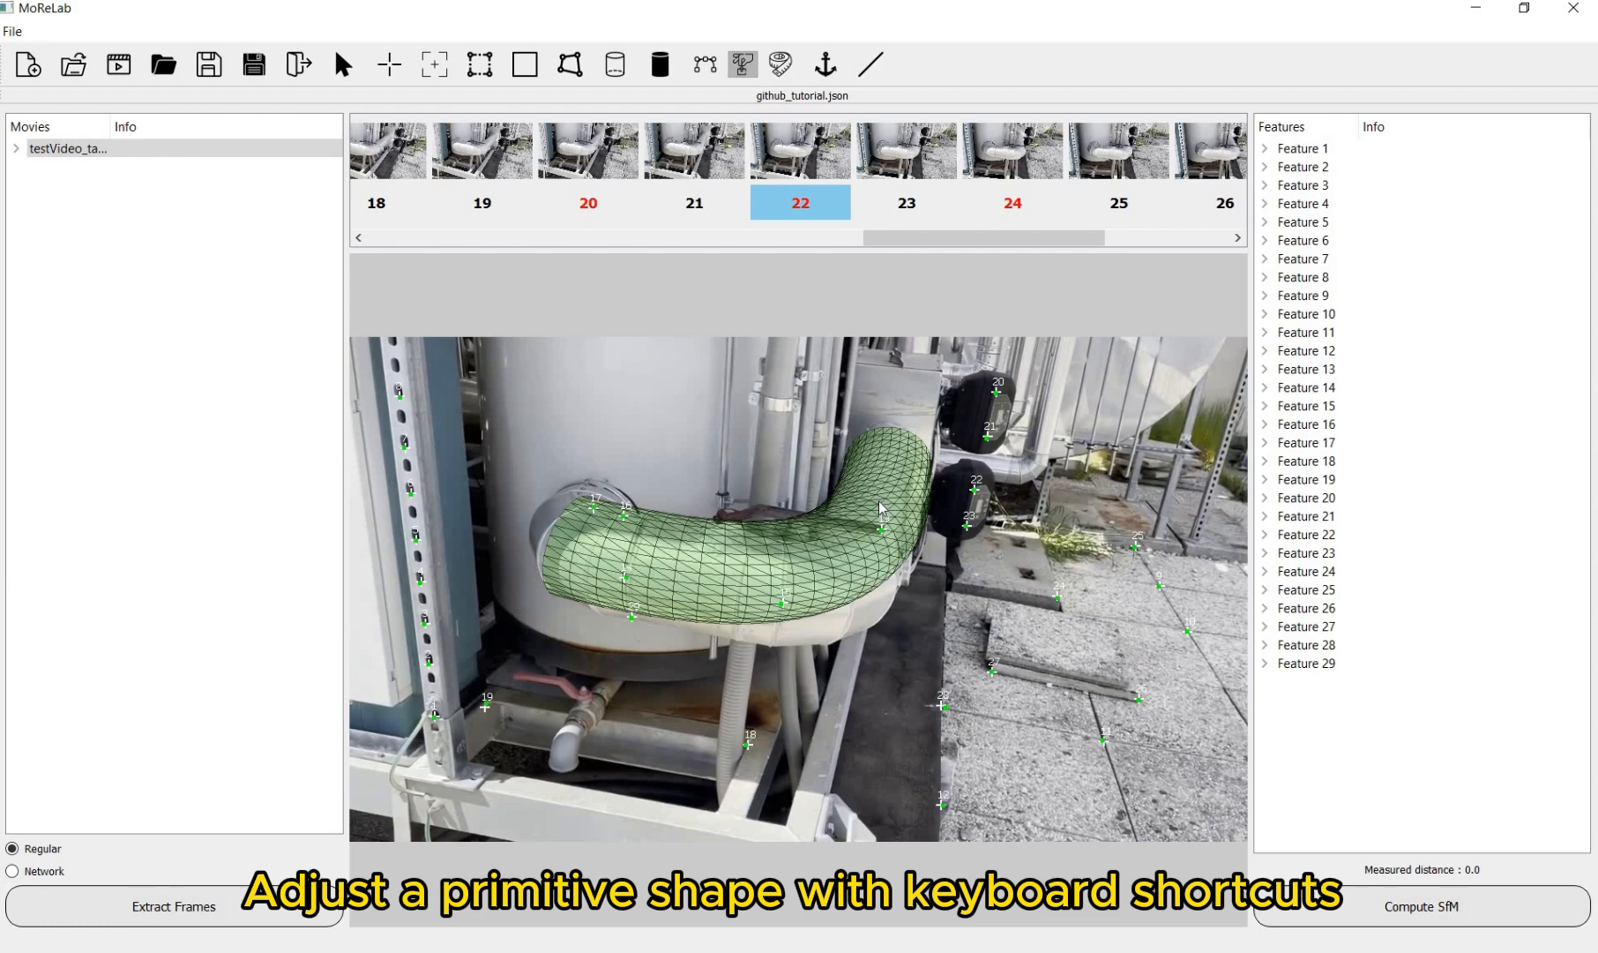
{"action": "key", "text": "s"}
{"action": "key", "text": "w"}
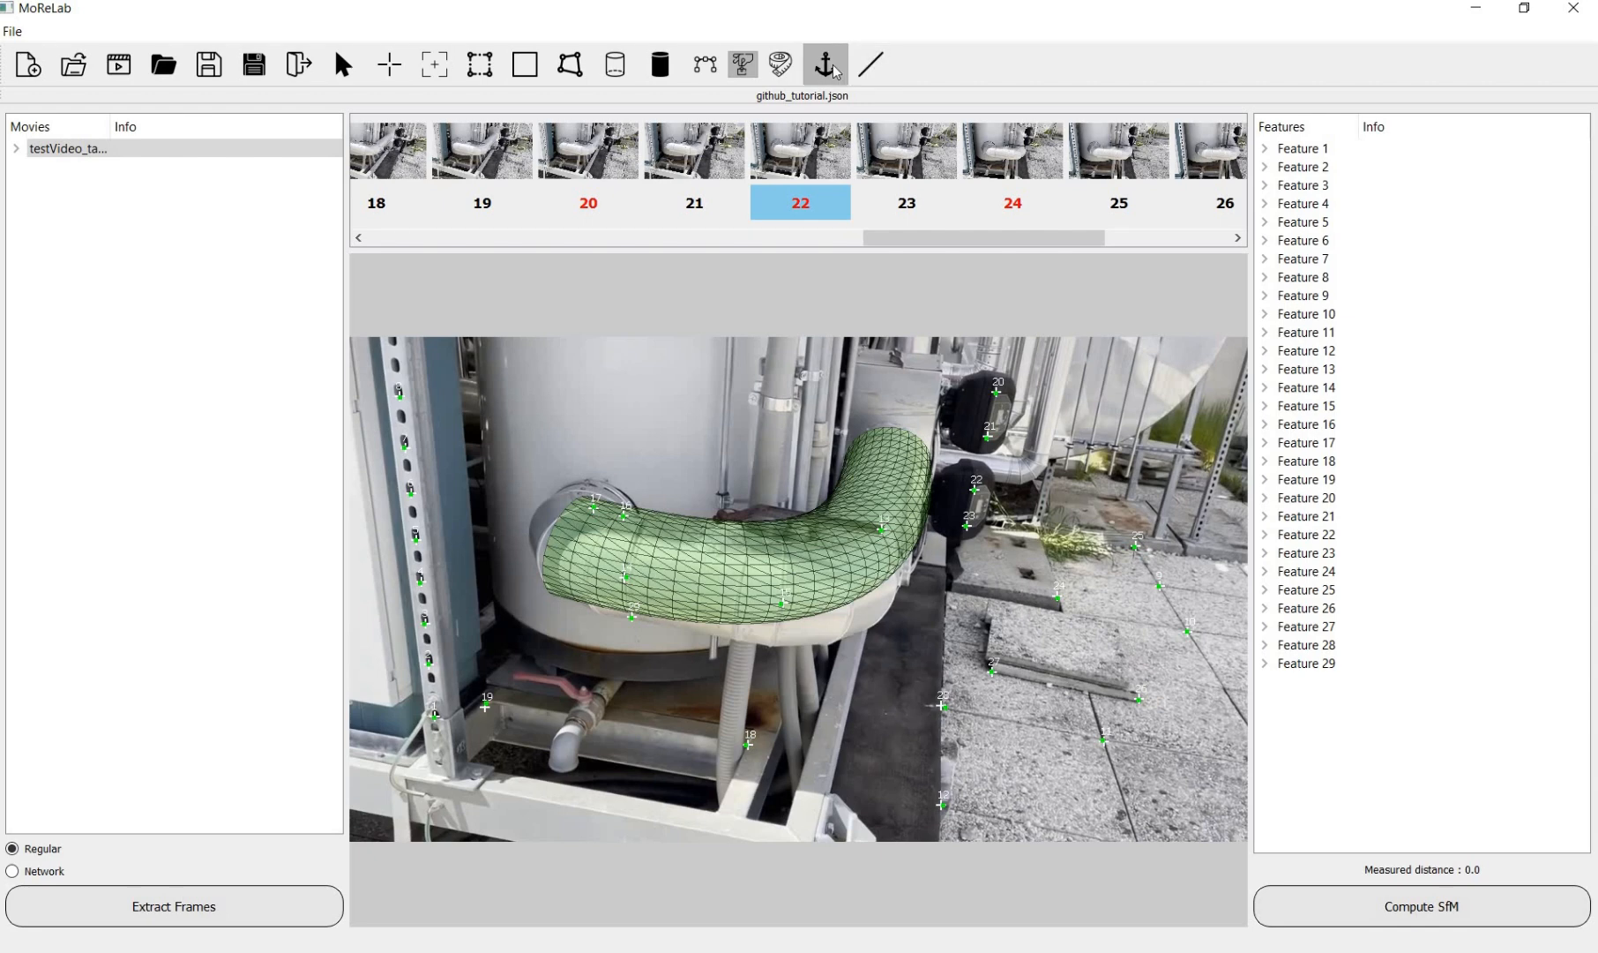
Step: Use the Anchor tool on the curved cylinder's tank end near feature 17 in frame 22, and delete the cylinder in frame 20
{"action": "left_click", "coordinate": [625, 455]}
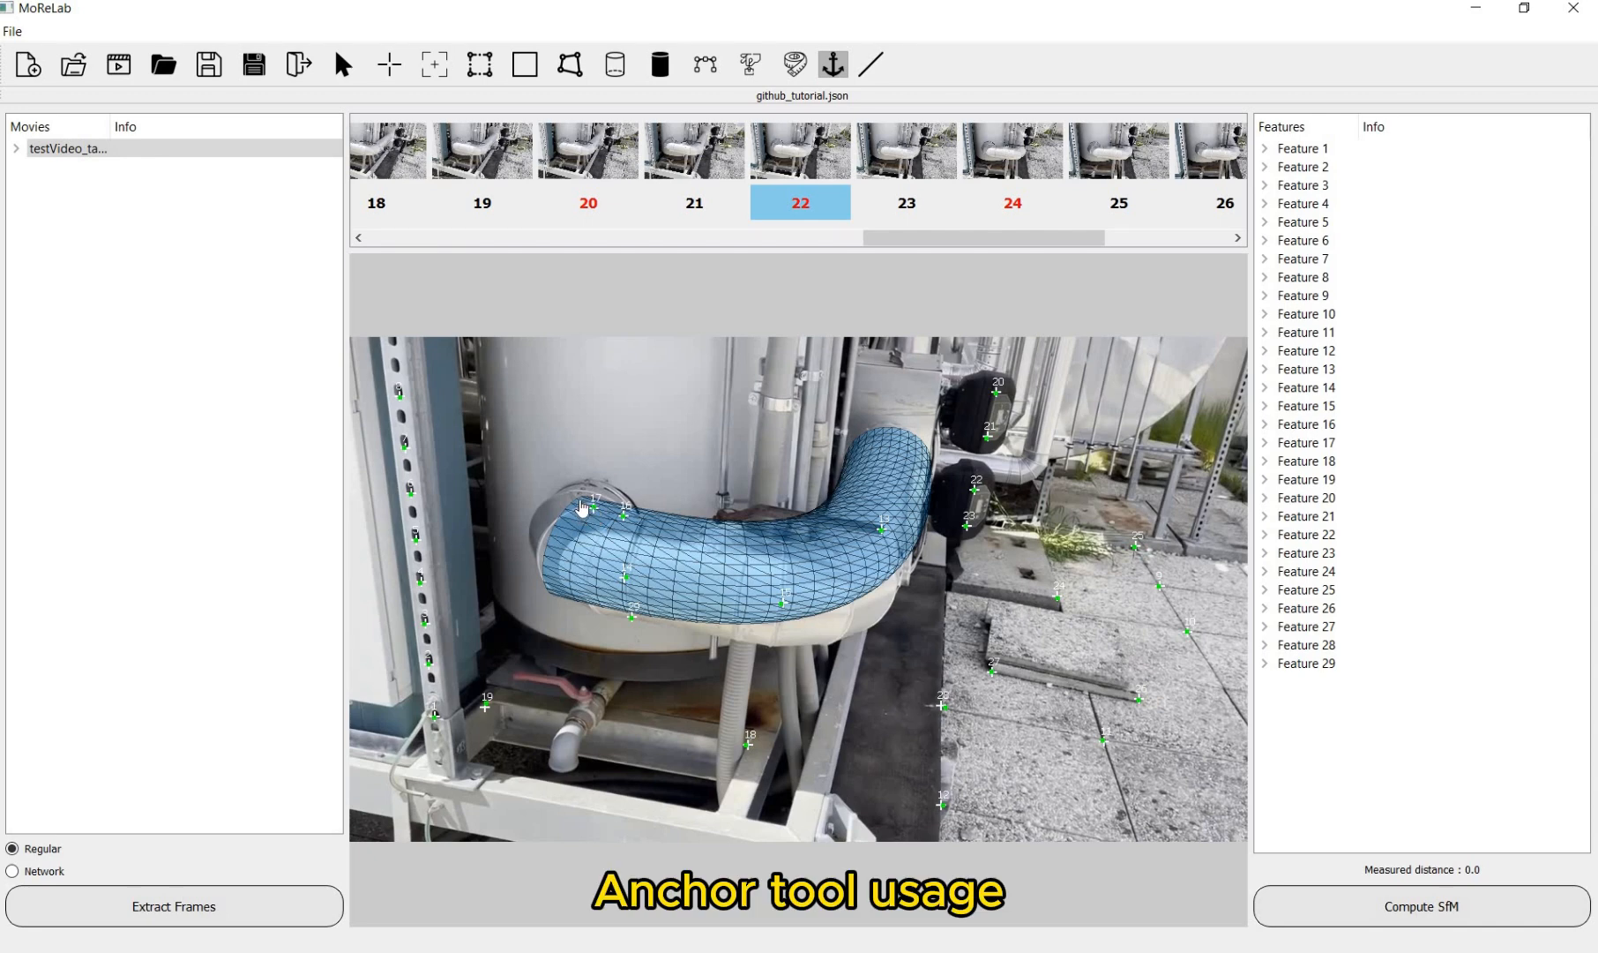
{"action": "left_click", "coordinate": [581, 508]}
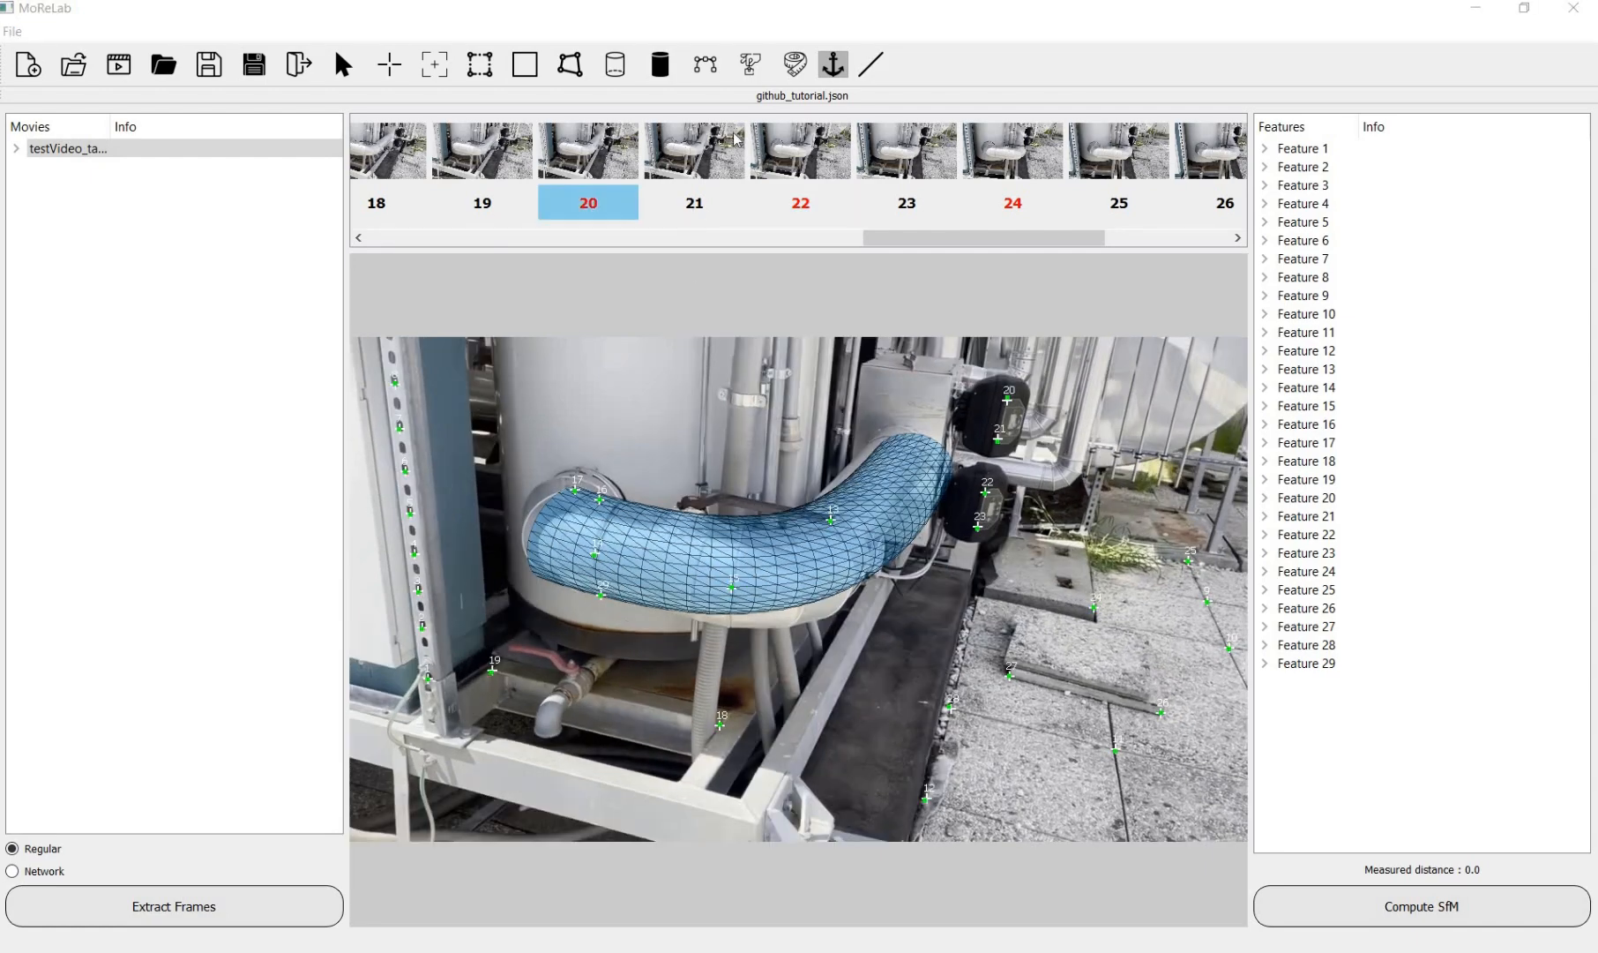
{"action": "left_click", "coordinate": [751, 65]}
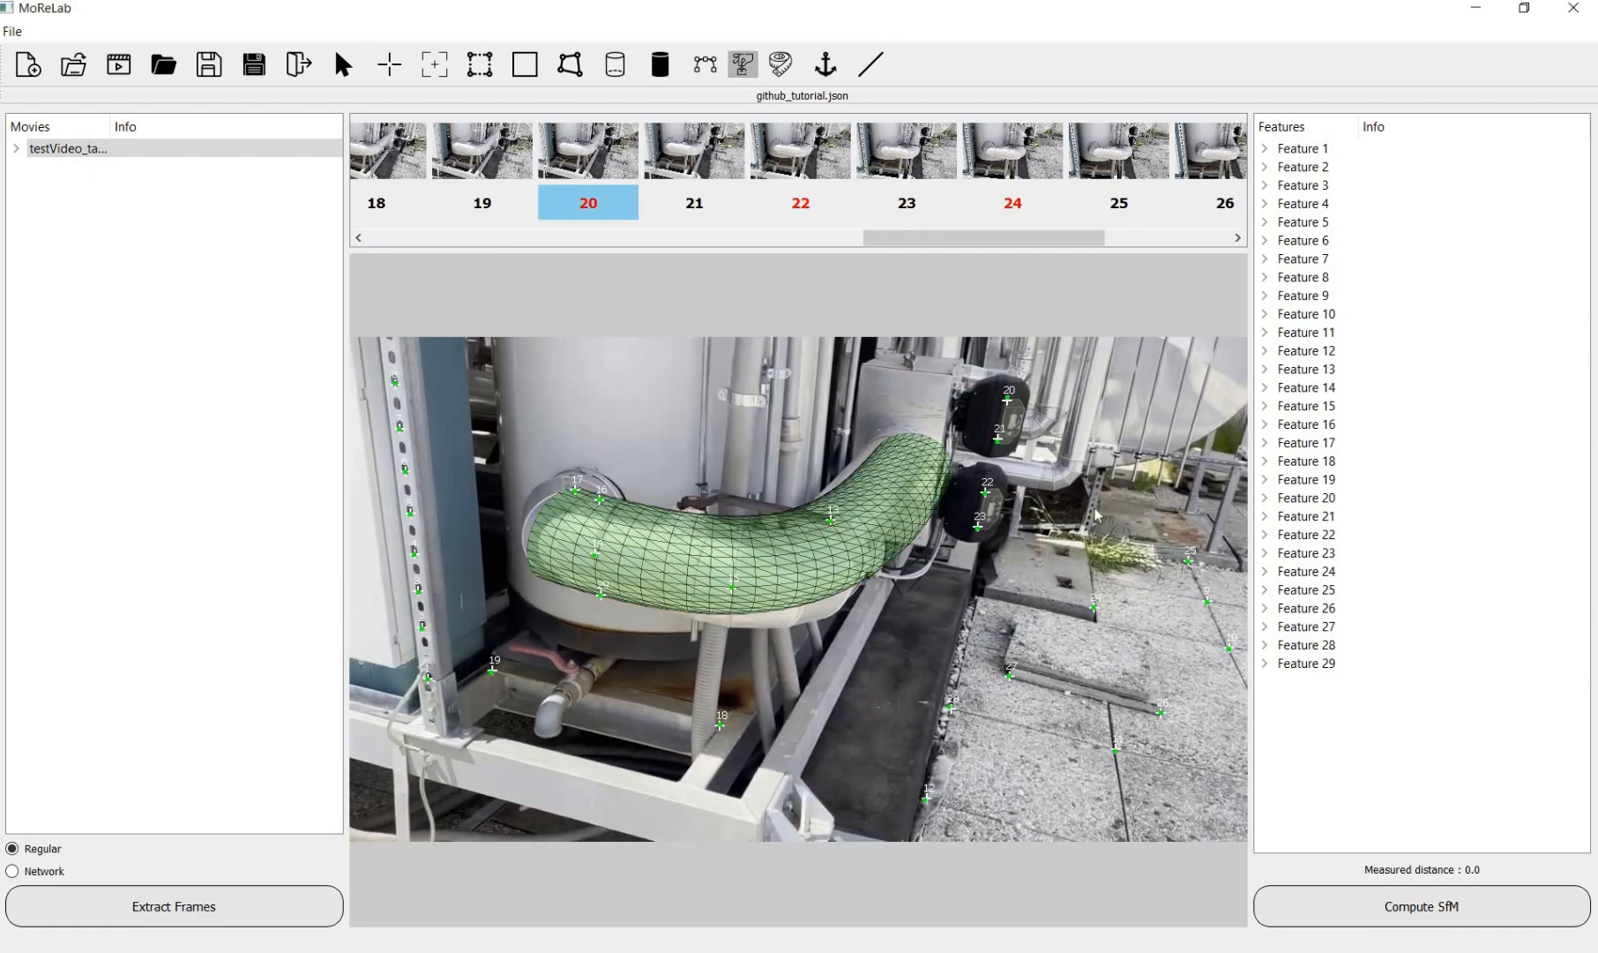
{"action": "key", "text": "Return"}
{"action": "key", "text": "Delete"}
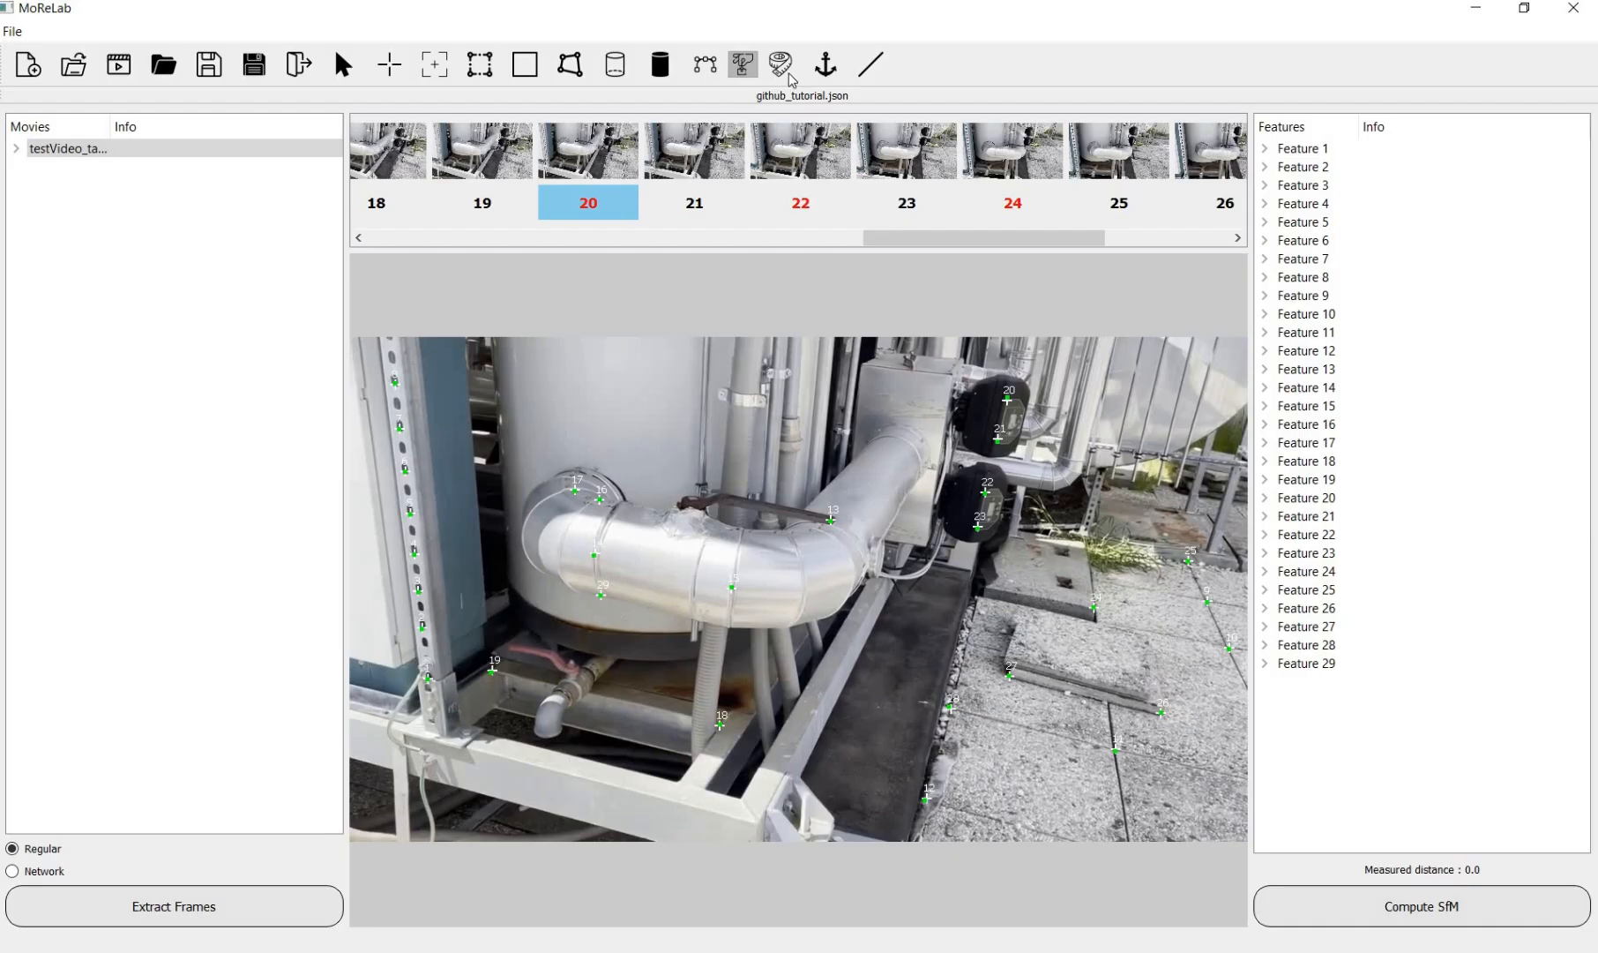
Step: Calibrate the measurement scale to 55.8 cm between the lowest and highest features on the perforated metal post
{"action": "left_click", "coordinate": [783, 66]}
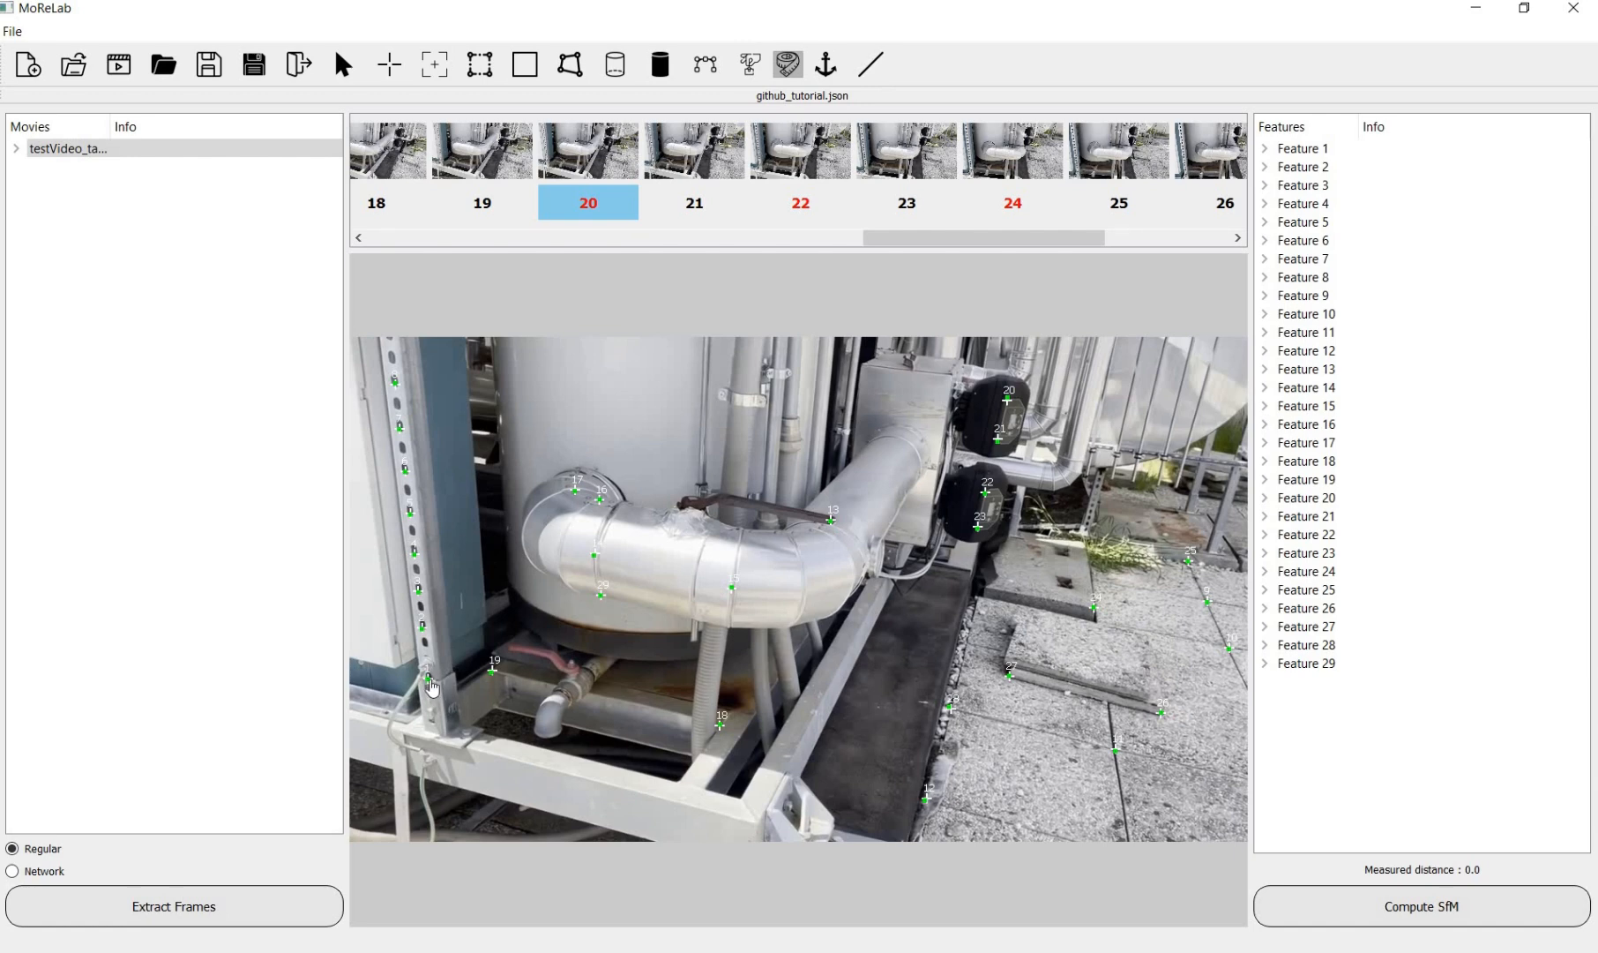
{"action": "left_click_drag", "start_coordinate": [428, 681], "coordinate": [397, 394]}
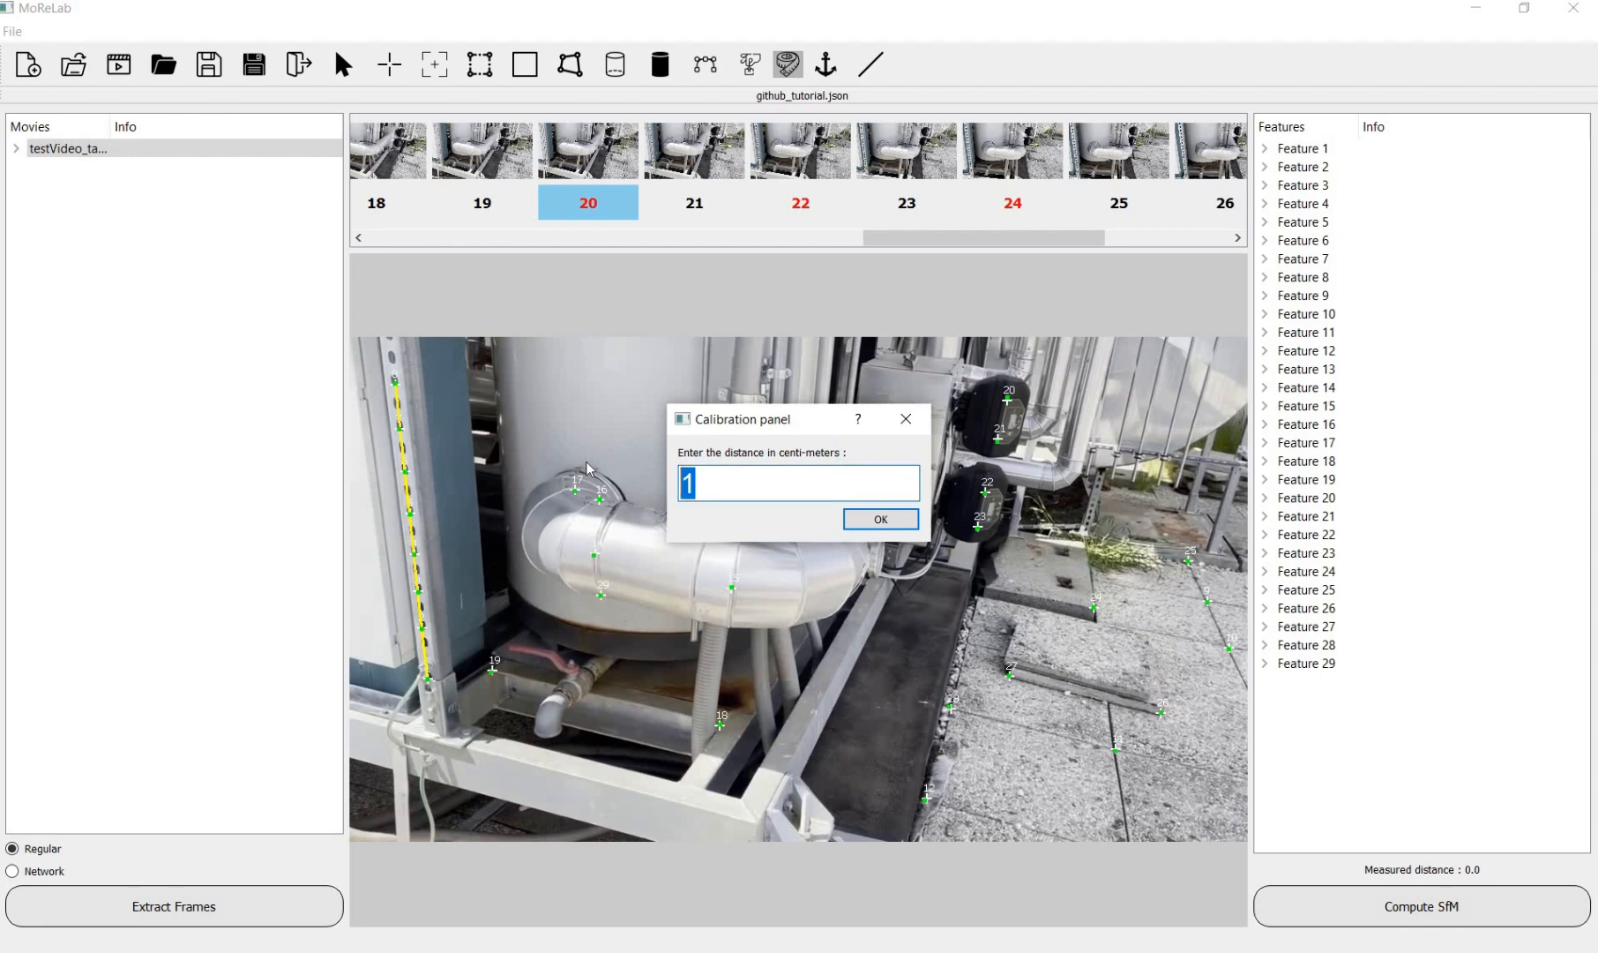
{"action": "type", "text": "55.8"}
{"action": "key", "text": "Return"}
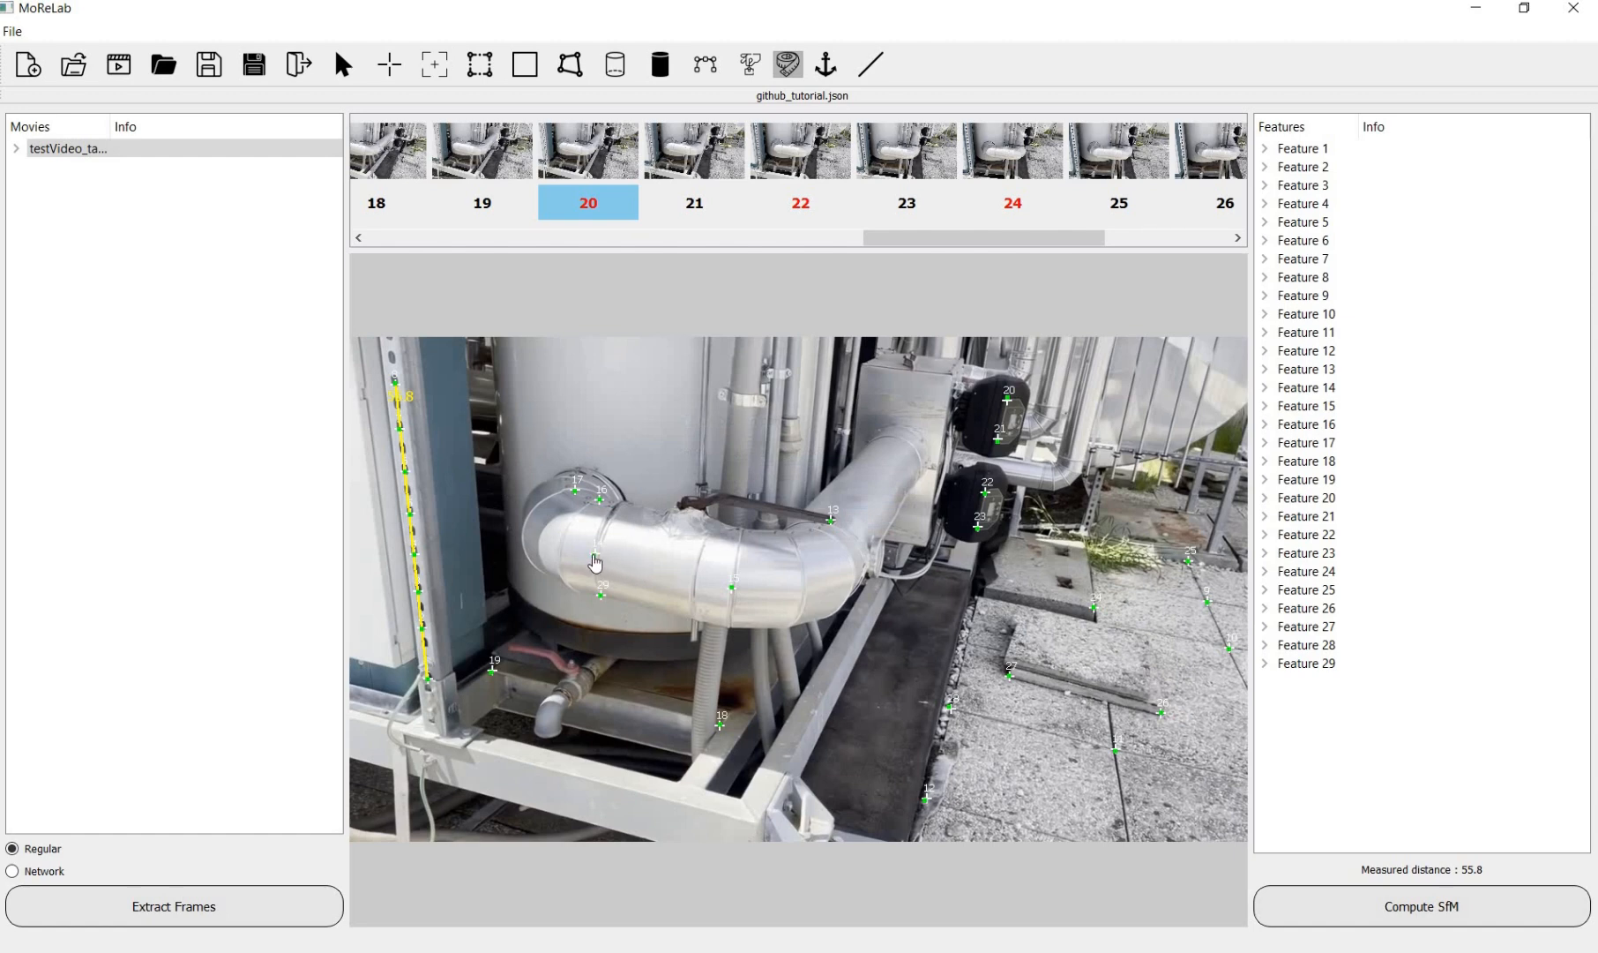
Step: Measure the distance between the two seam features on the silver pipe, and between two features on the paving edge
{"action": "left_click_drag", "start_coordinate": [593, 557], "coordinate": [756, 596]}
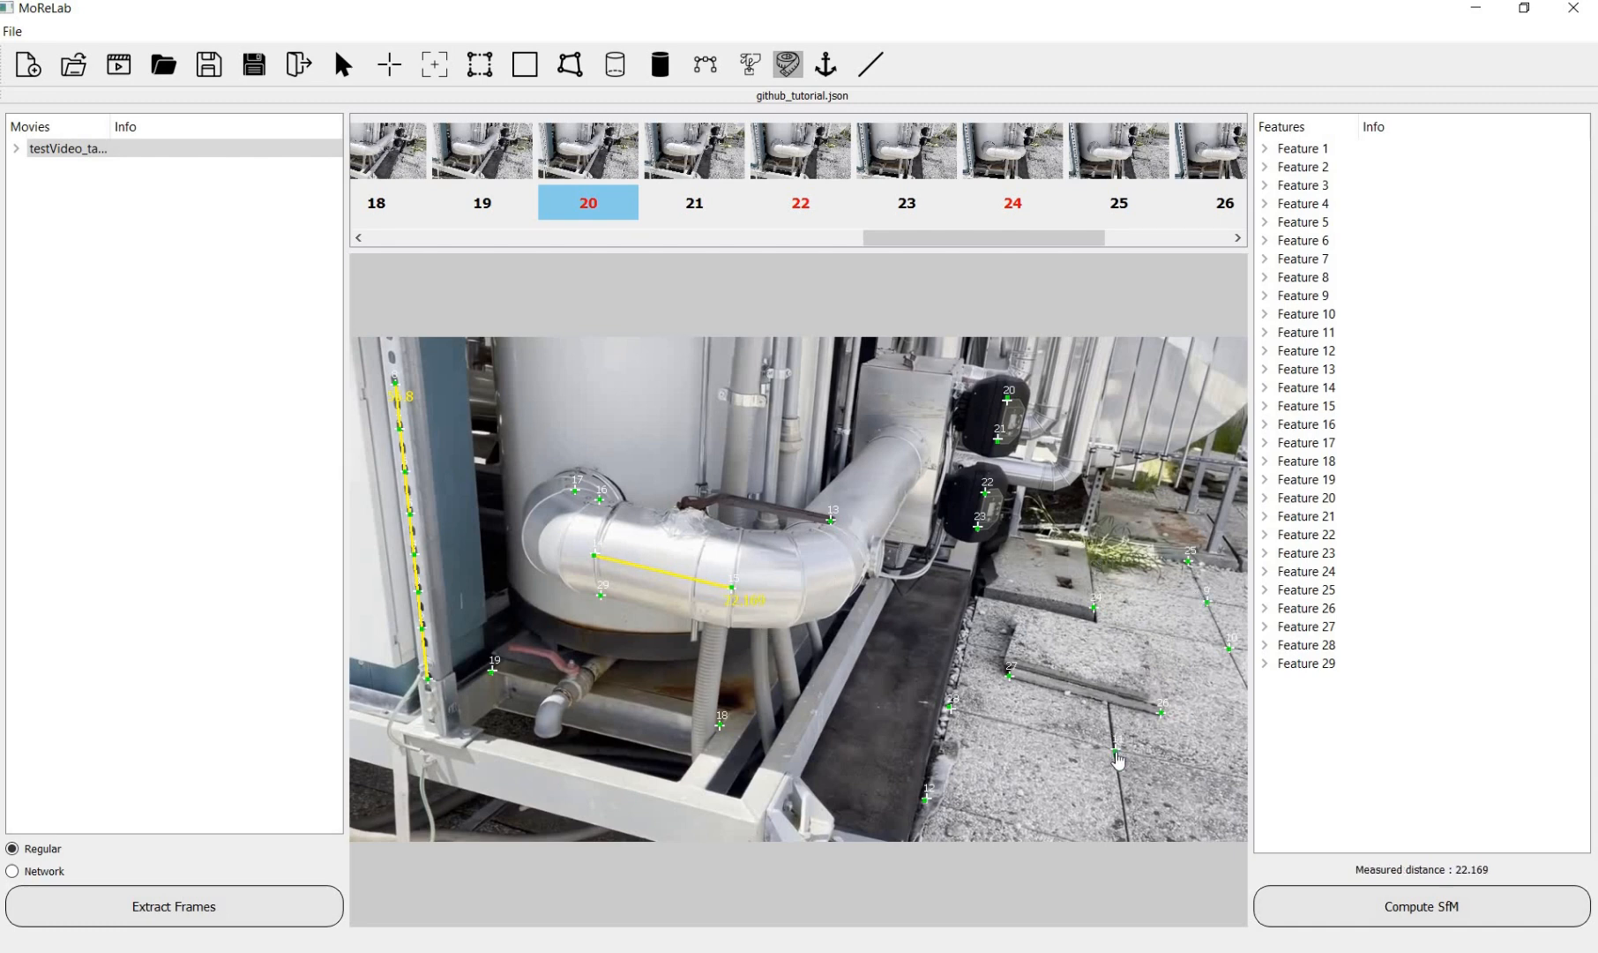
{"action": "mouse_move", "coordinate": [1116, 751]}
{"action": "left_mouse_down"}
{"action": "mouse_move", "coordinate": [999, 739]}
{"action": "mouse_move", "coordinate": [950, 708]}
{"action": "left_mouse_up"}
Step: Model a rectangle over the paving slabs in frame 20 from four ground features
{"action": "left_click", "coordinate": [527, 71]}
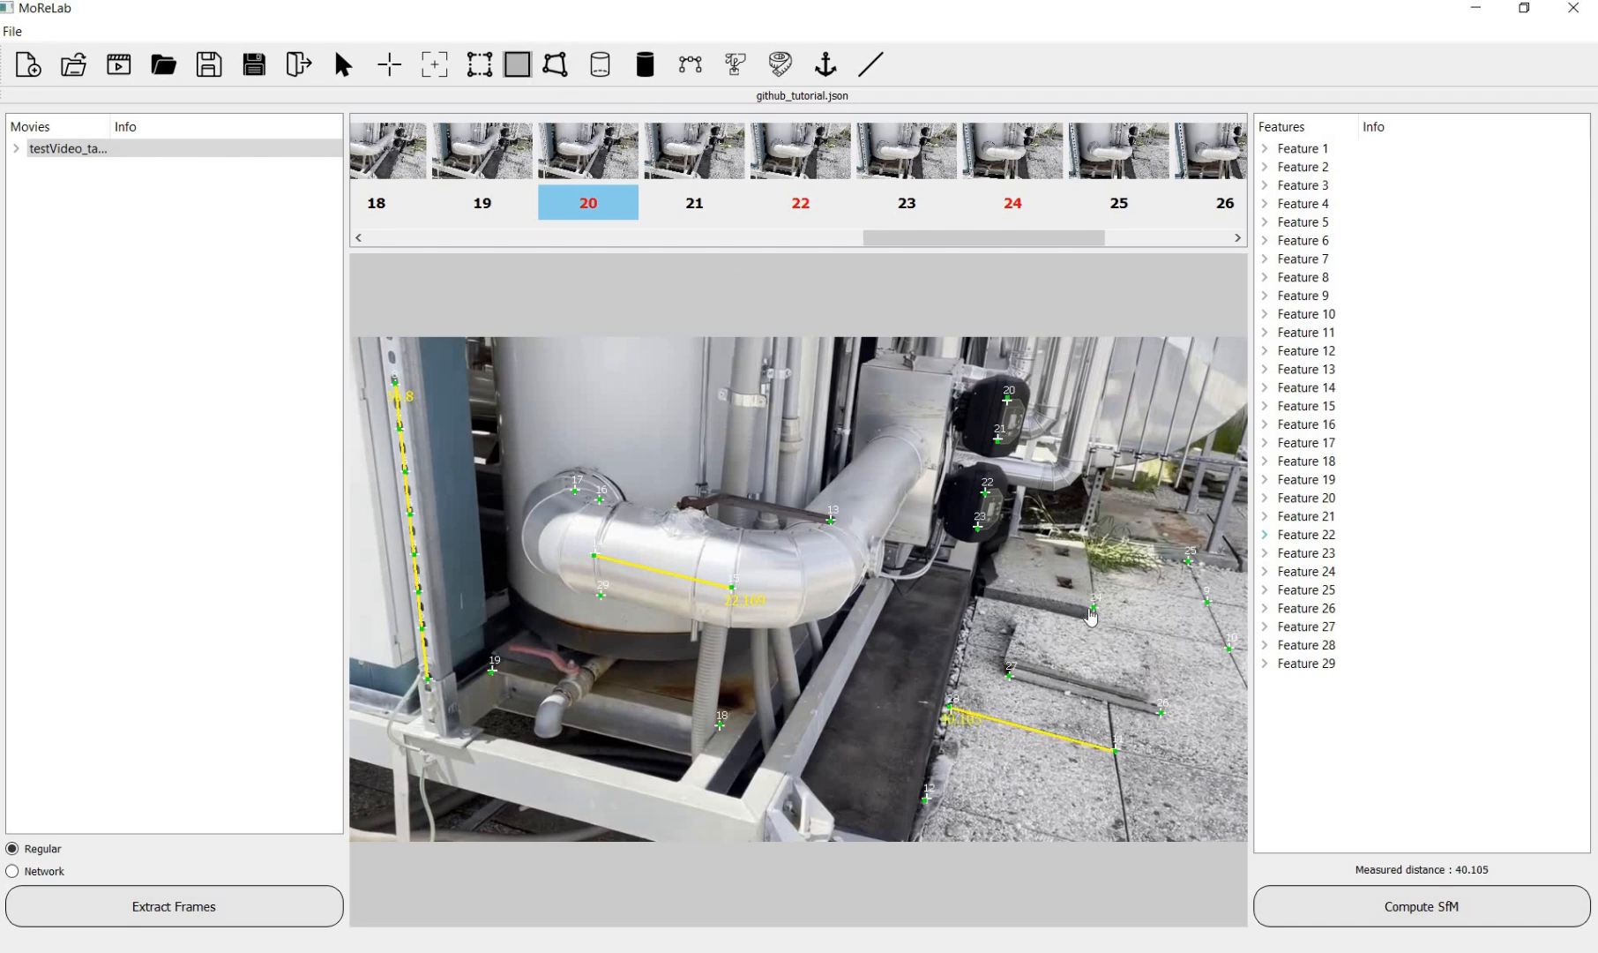
{"action": "left_click", "coordinate": [1209, 606]}
{"action": "left_click", "coordinate": [1234, 649]}
{"action": "left_click", "coordinate": [951, 710]}
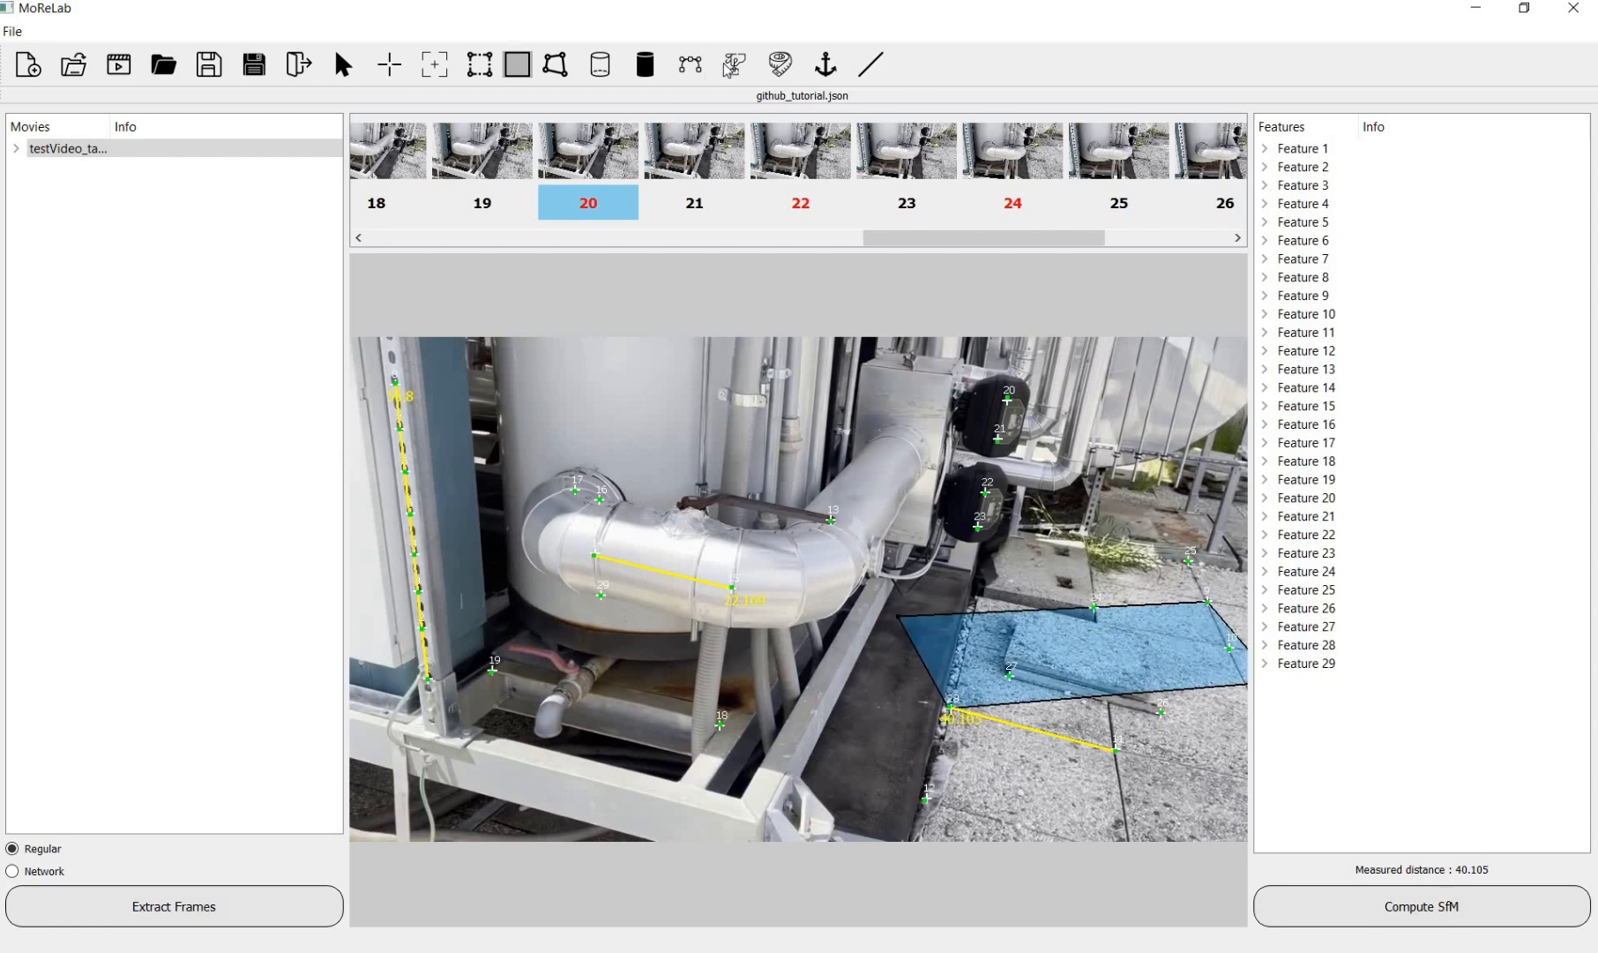
Step: Measure the distance between two points on the paving rectangle, and from the rectangle to the feature on the slab joint below it
{"action": "left_click", "coordinate": [780, 77]}
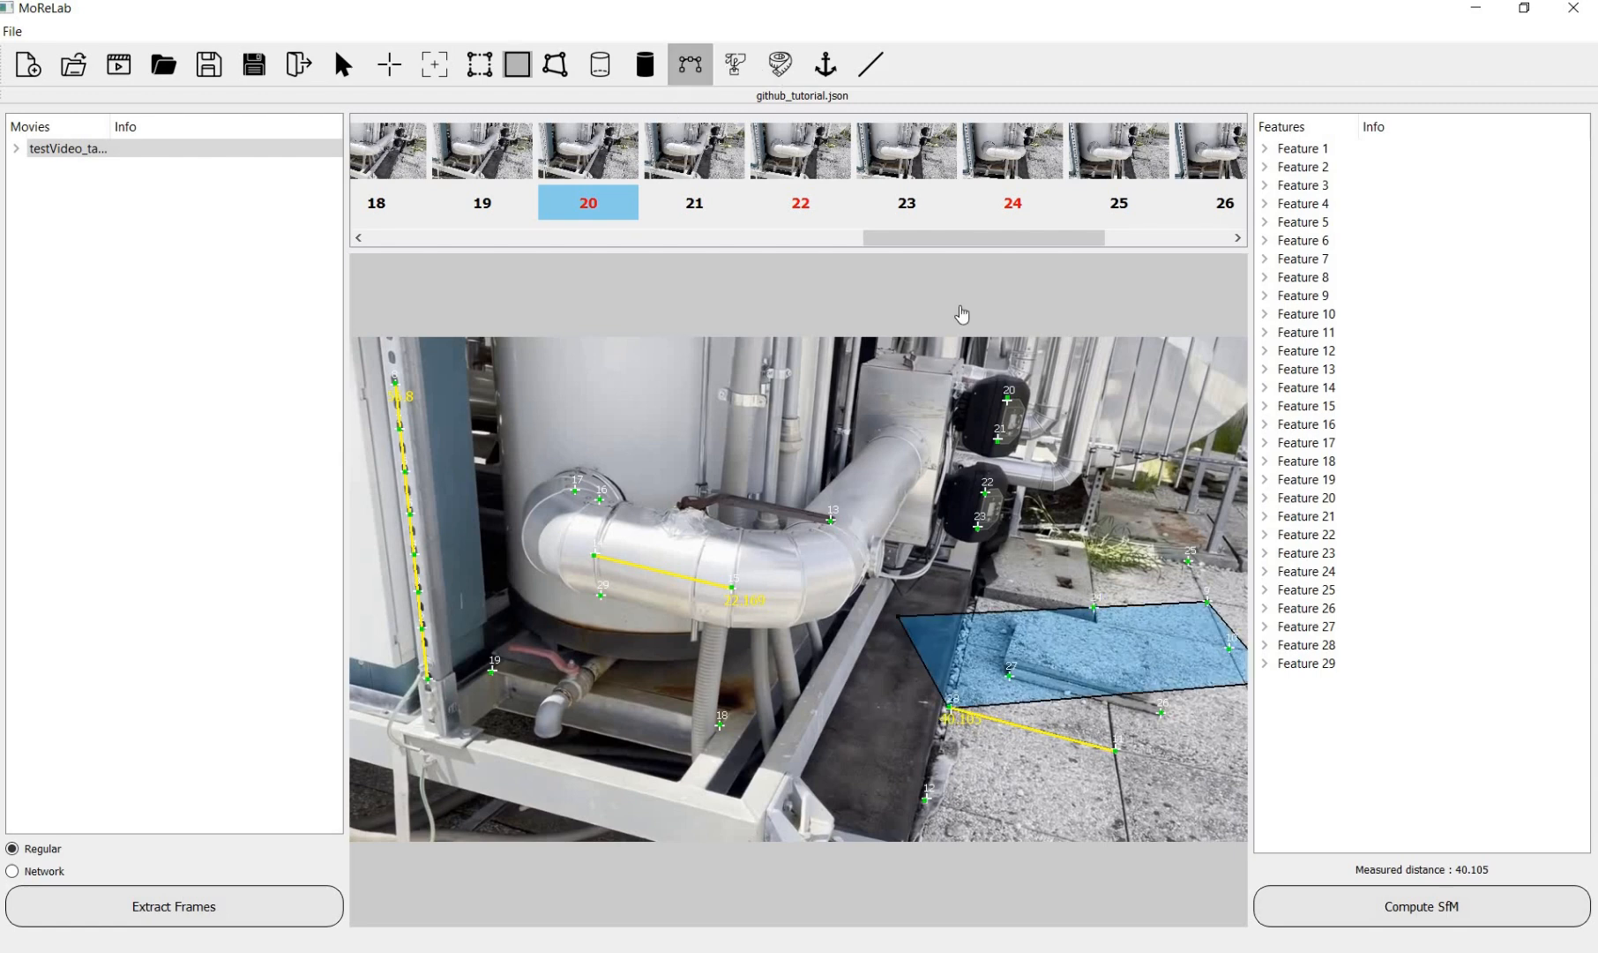
{"action": "left_click", "coordinate": [1170, 639]}
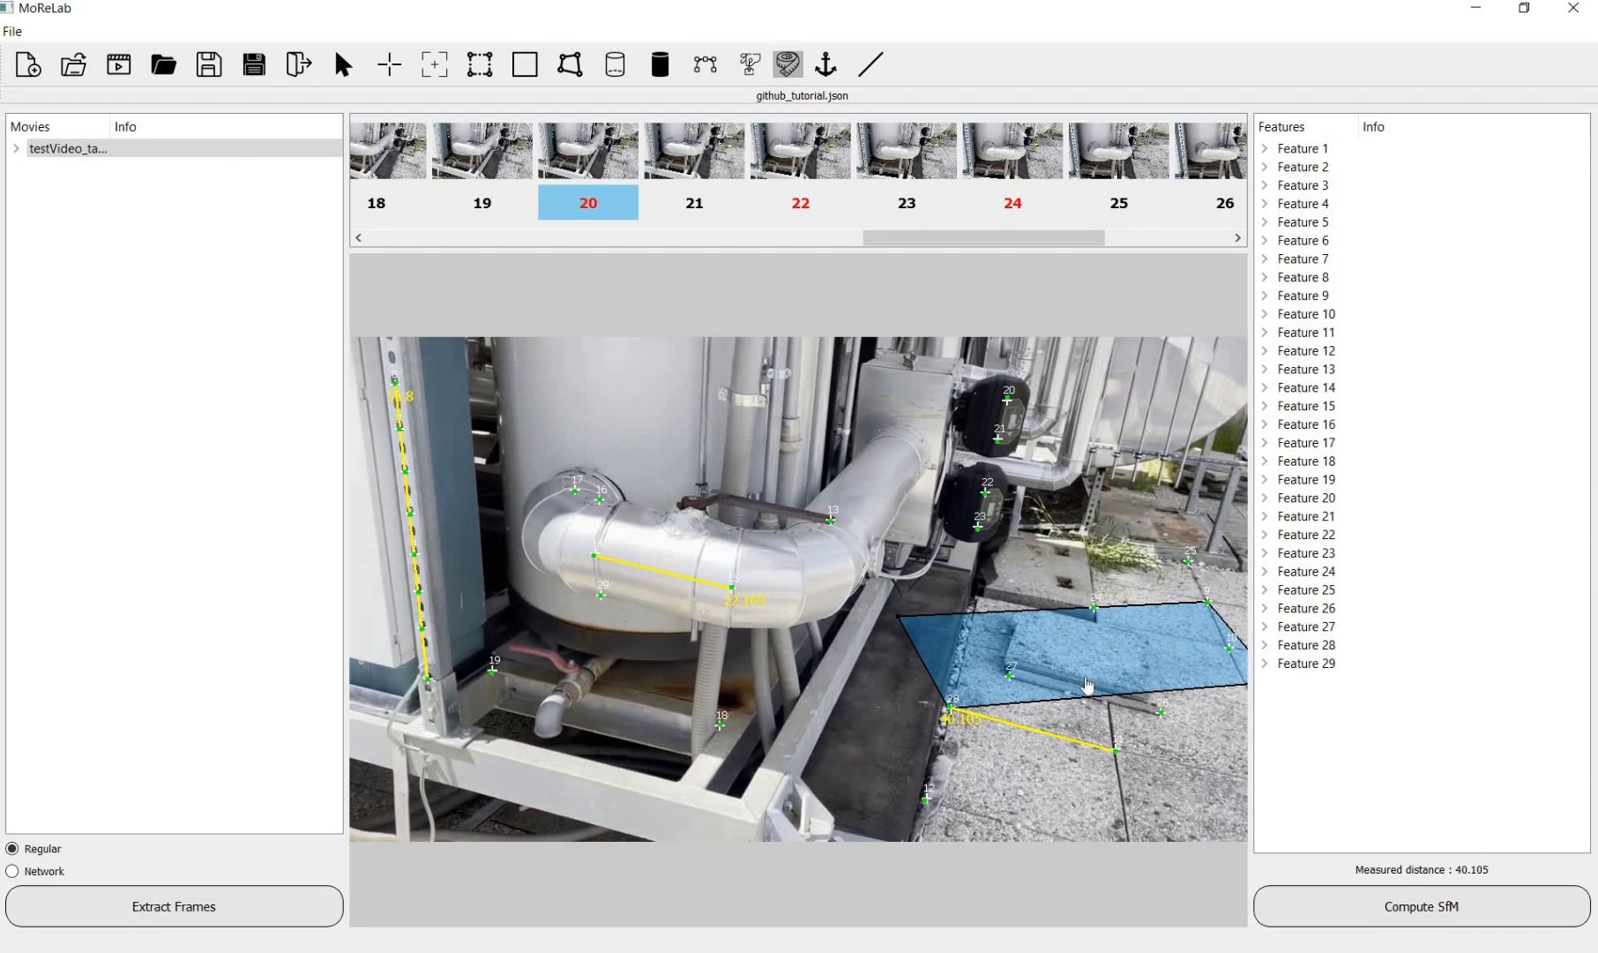
{"action": "left_click", "coordinate": [1142, 668]}
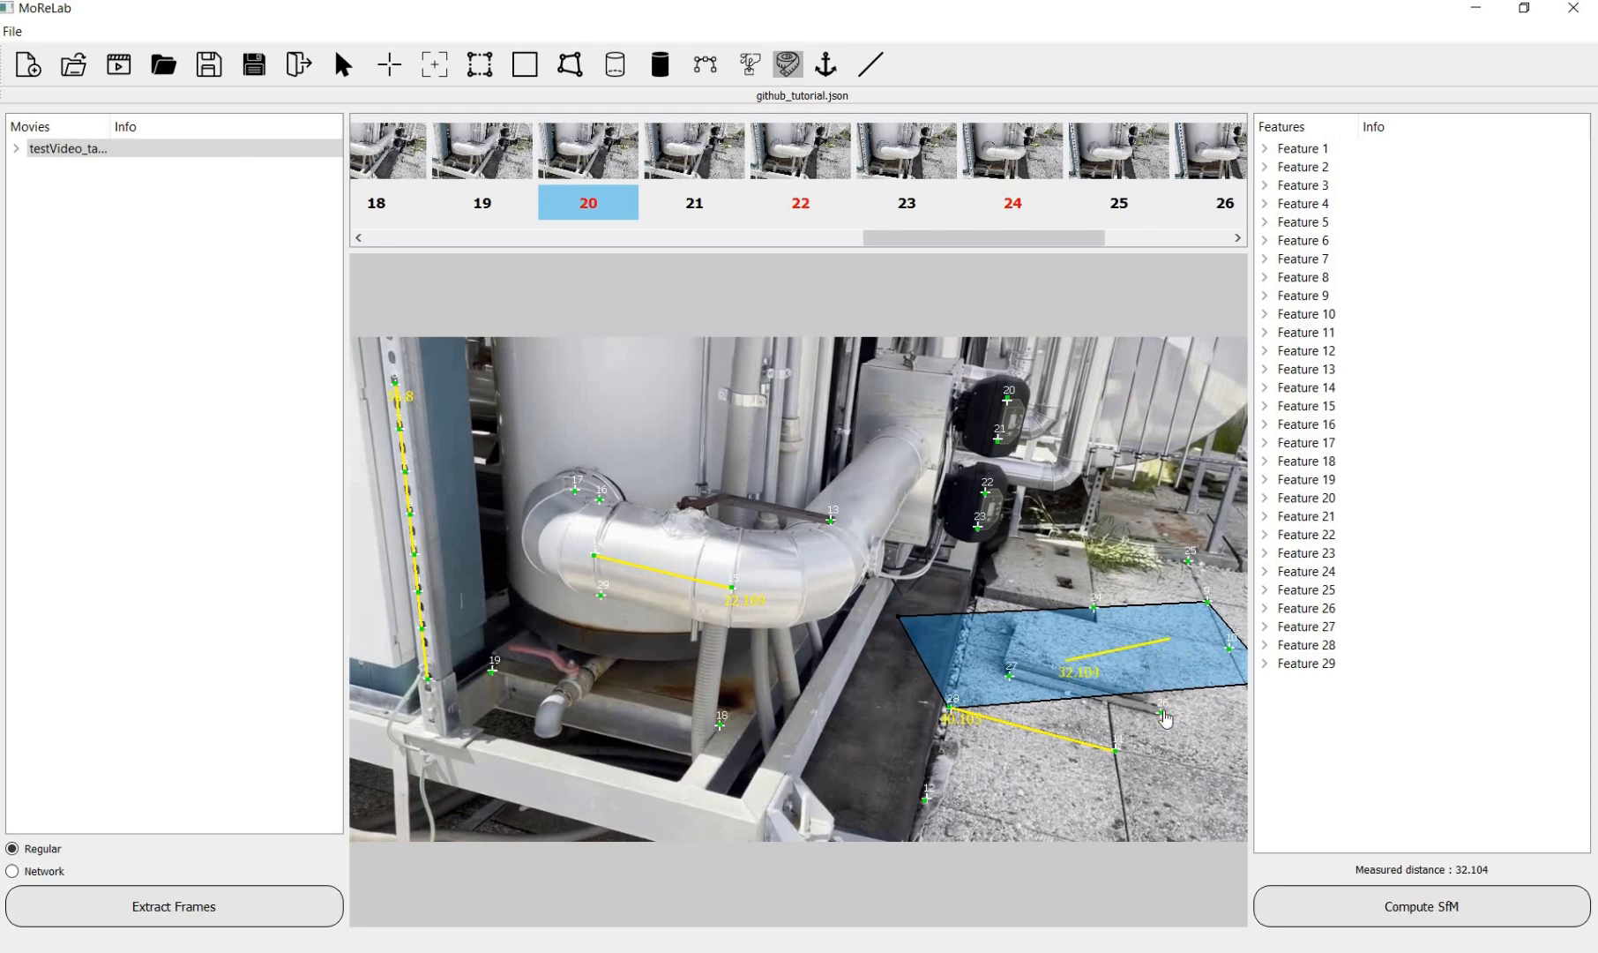
{"action": "left_click", "coordinate": [1117, 753]}
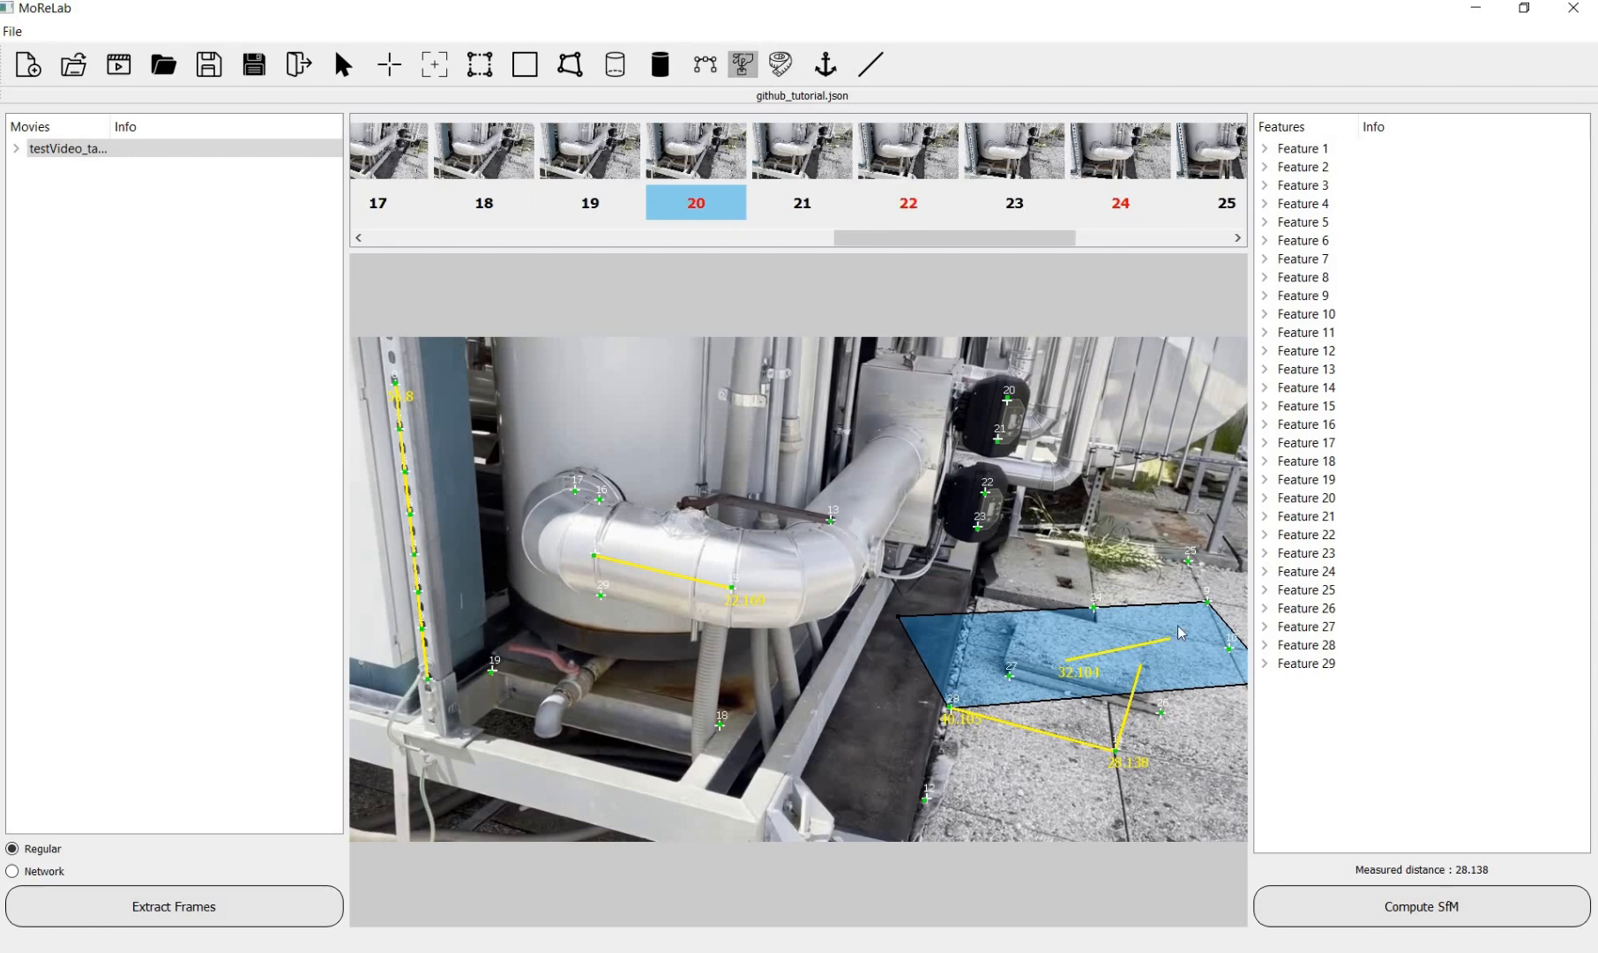
Step: Delete the rectangle modelled over the paving slabs
{"action": "left_click", "coordinate": [1182, 633]}
{"action": "key", "text": "Delete"}
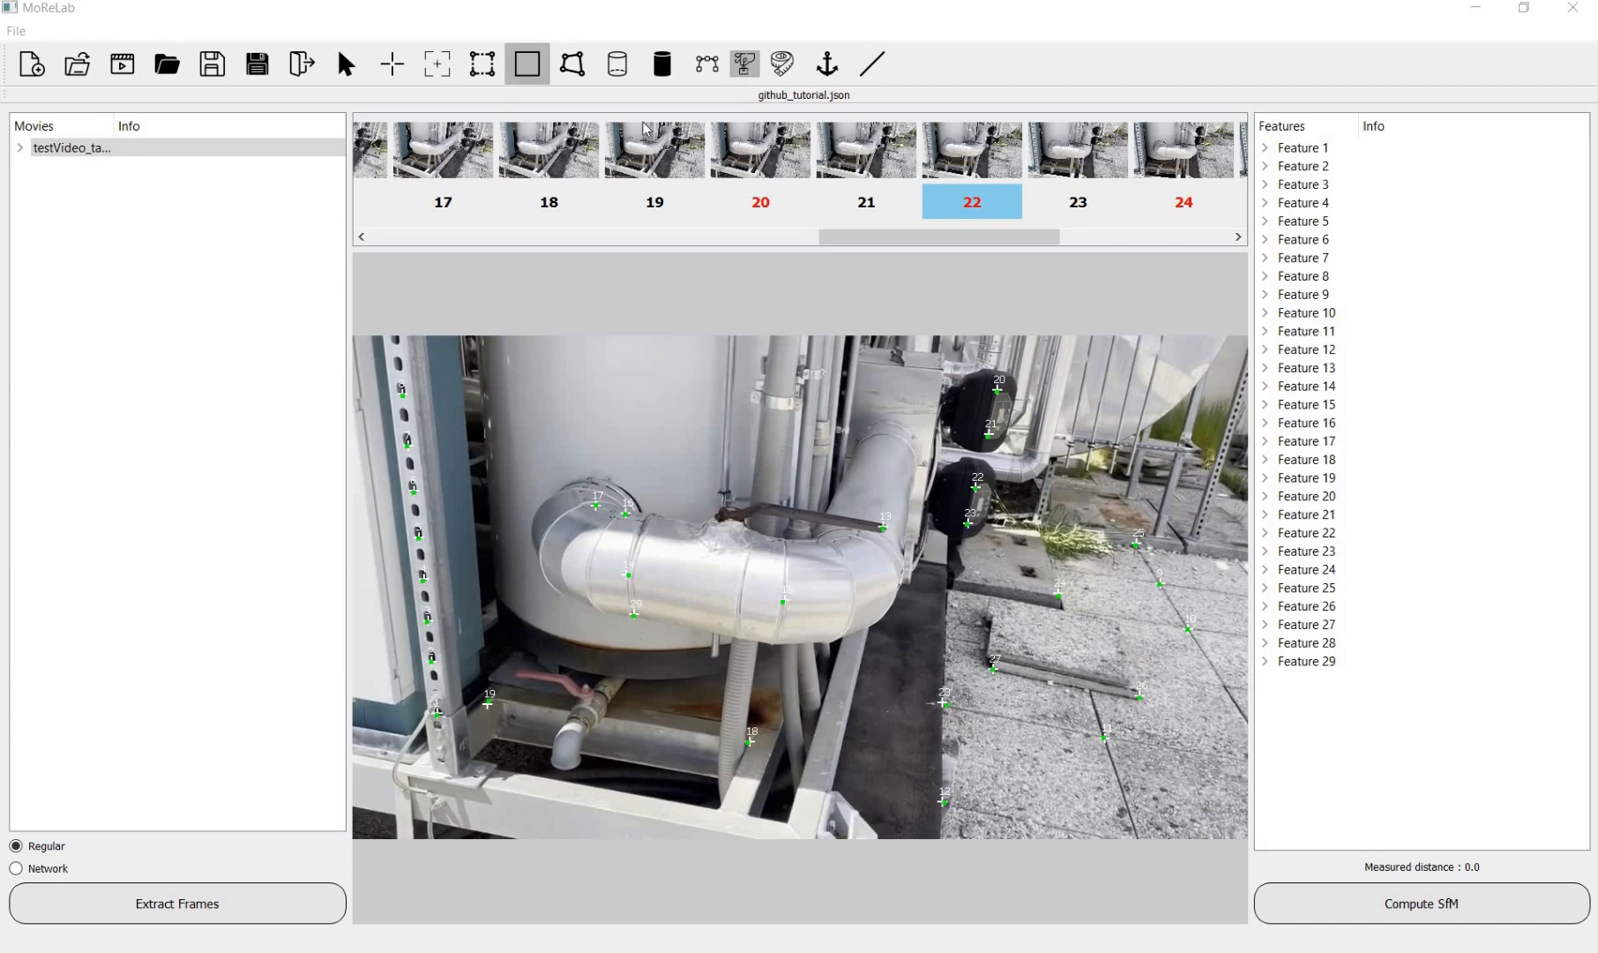
{"action": "left_click", "coordinate": [488, 77]}
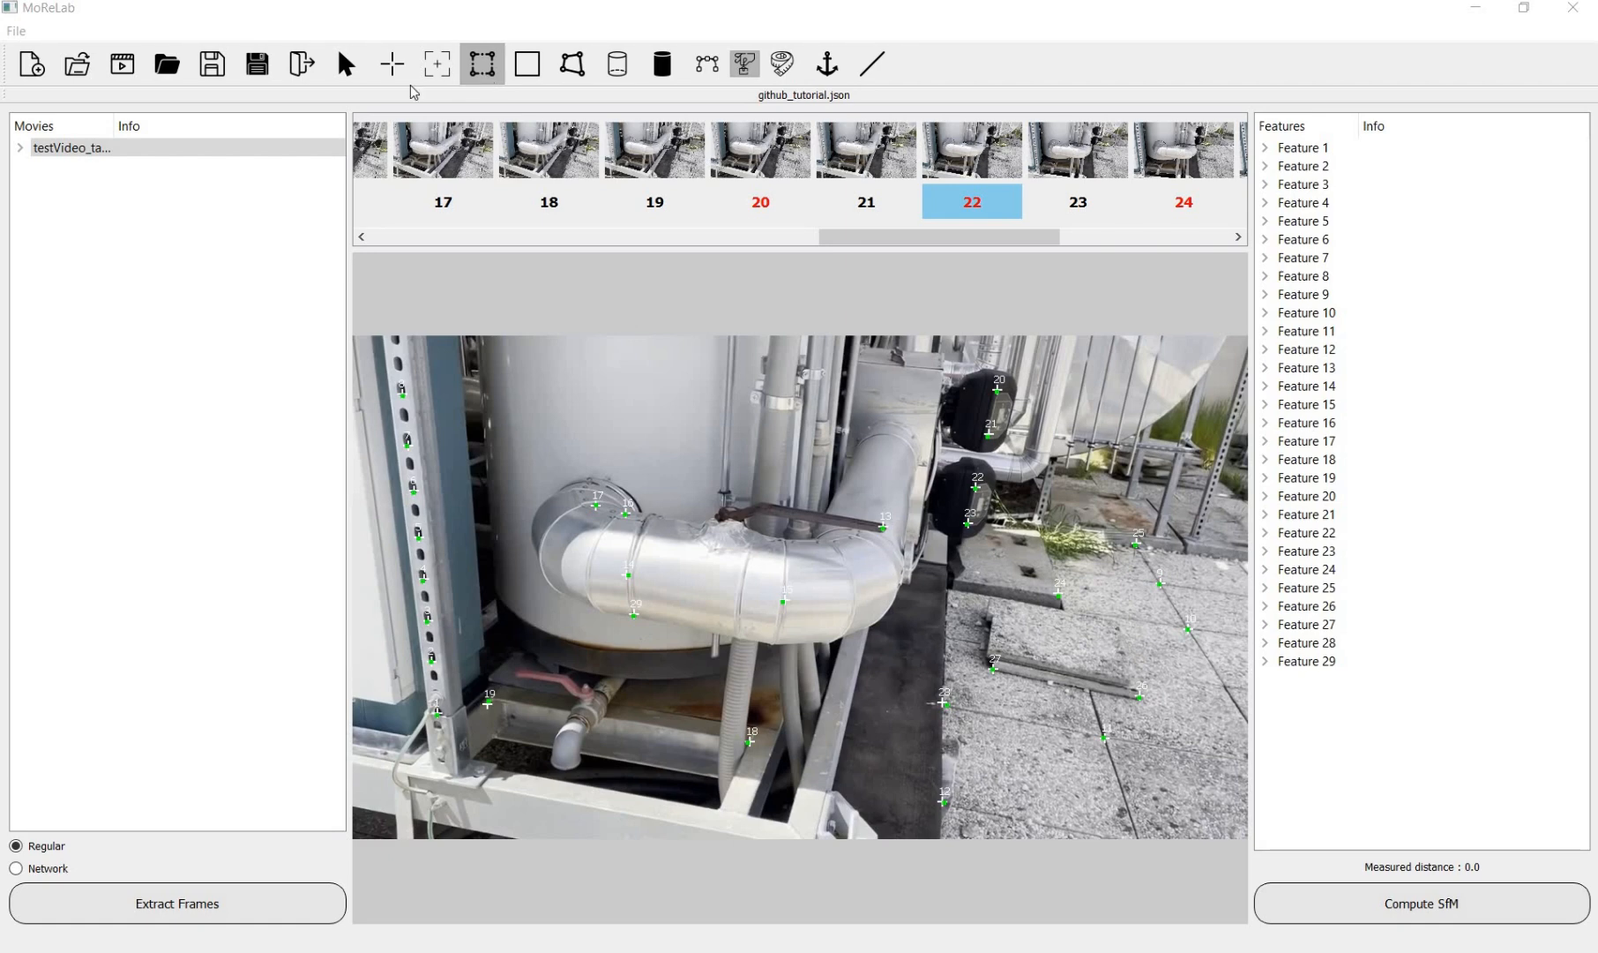
Step: Show the tank video's properties and add the movie test.mp4 from the sample_movies folder to the project
{"action": "left_click", "coordinate": [35, 147]}
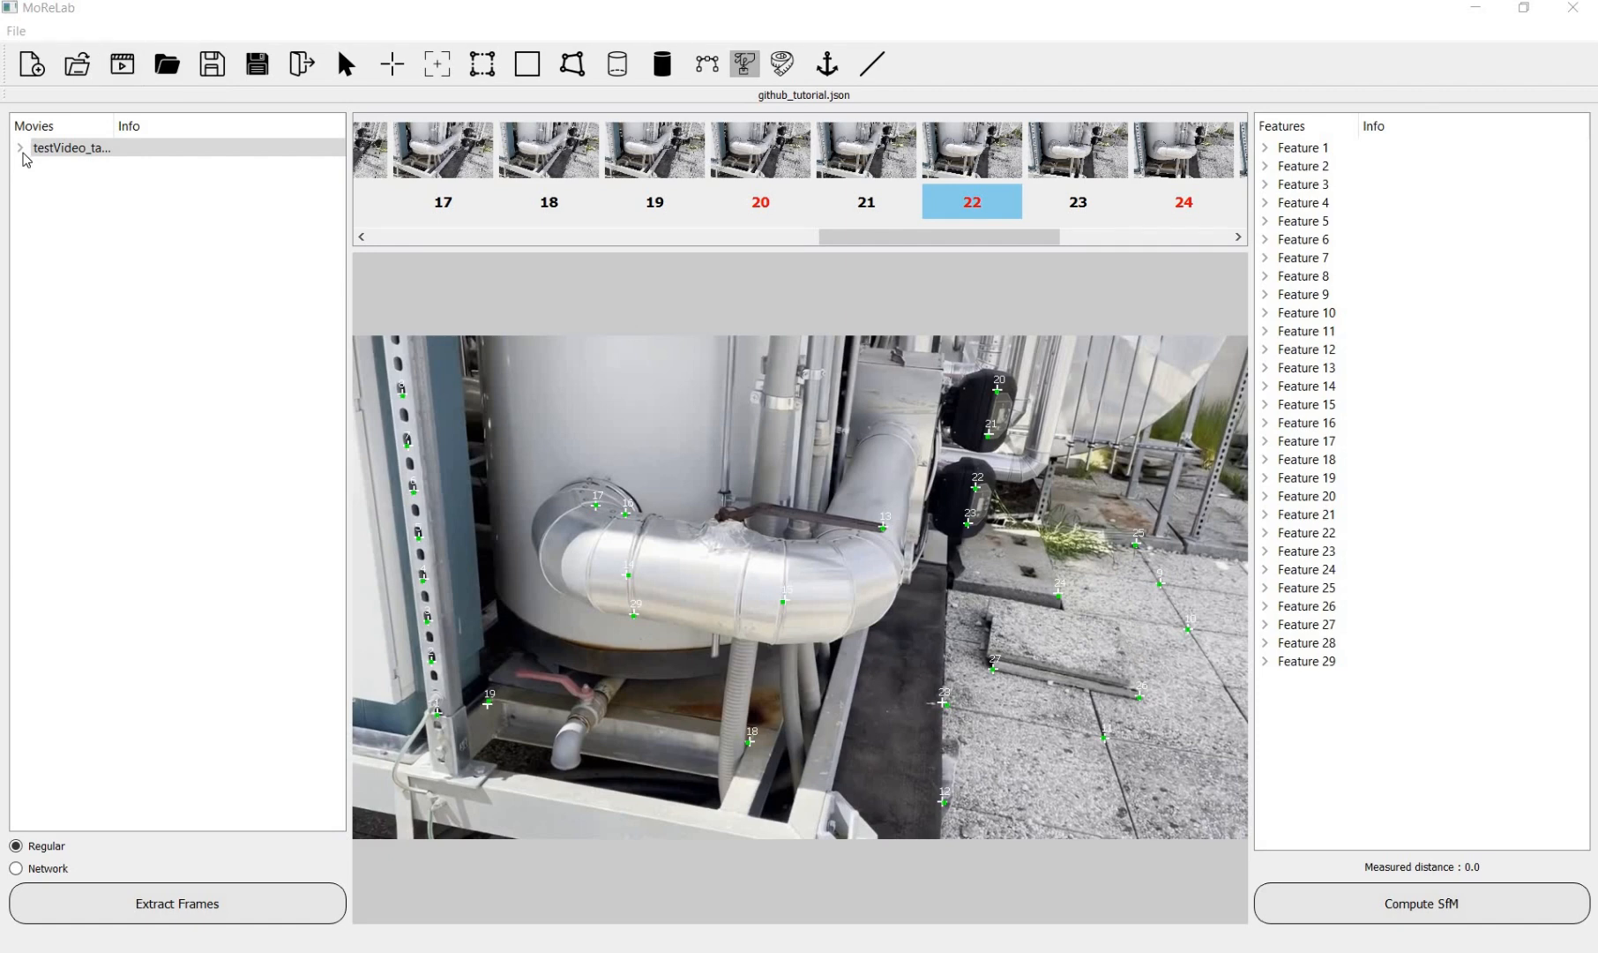
{"action": "left_click", "coordinate": [123, 63]}
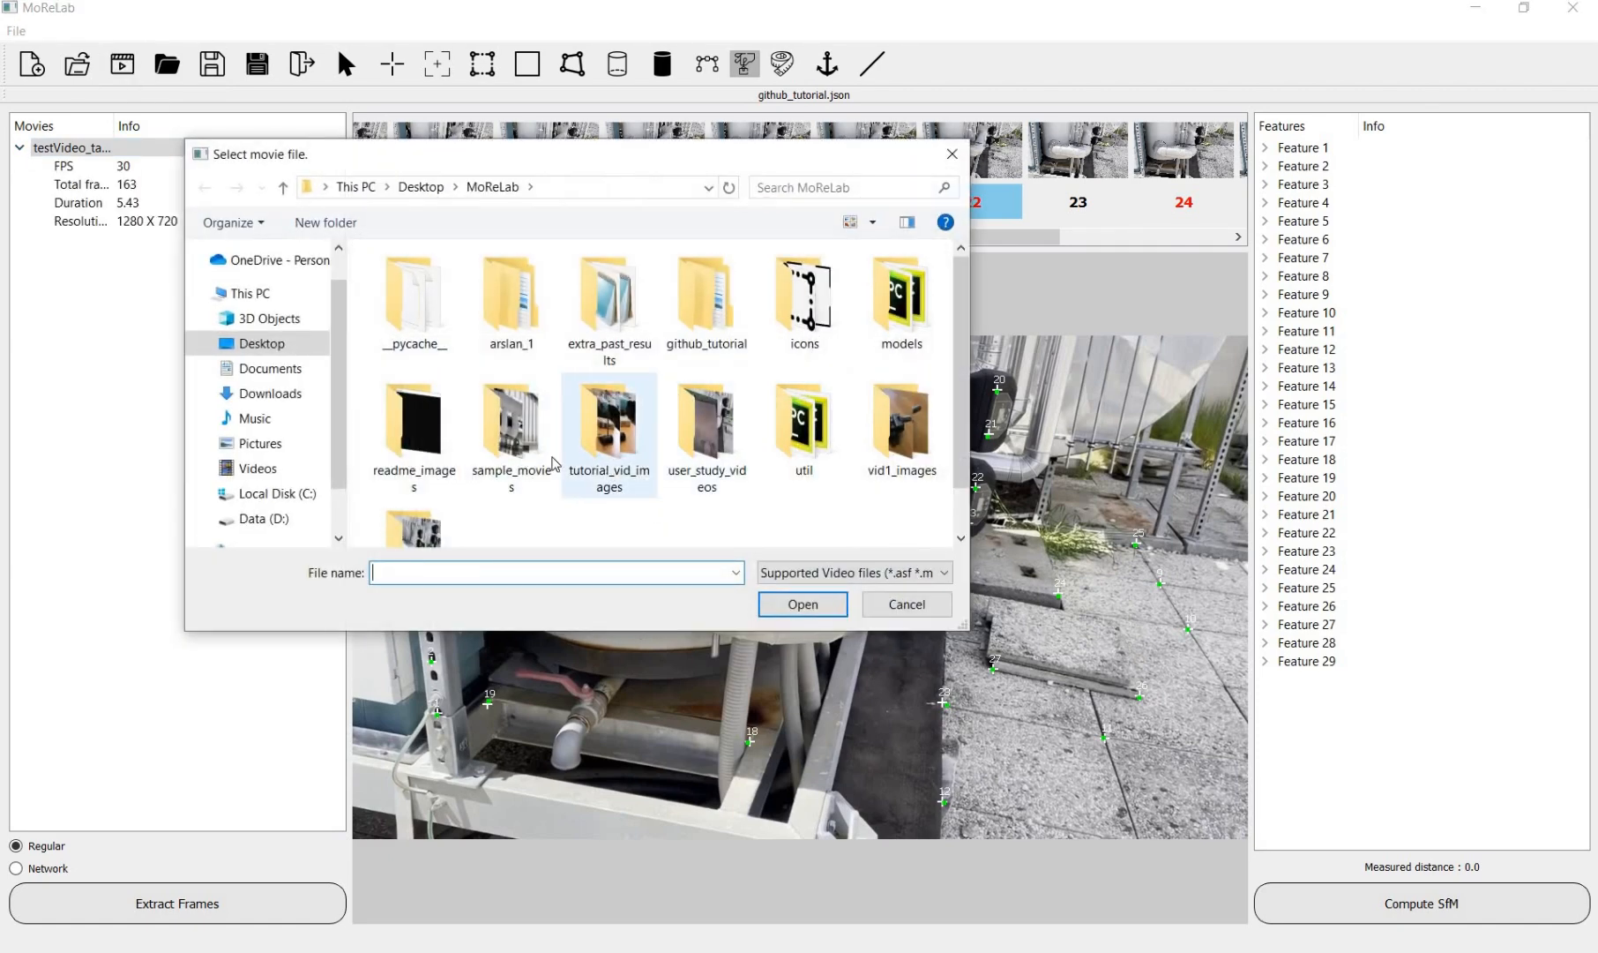
{"action": "double_click", "coordinate": [508, 442]}
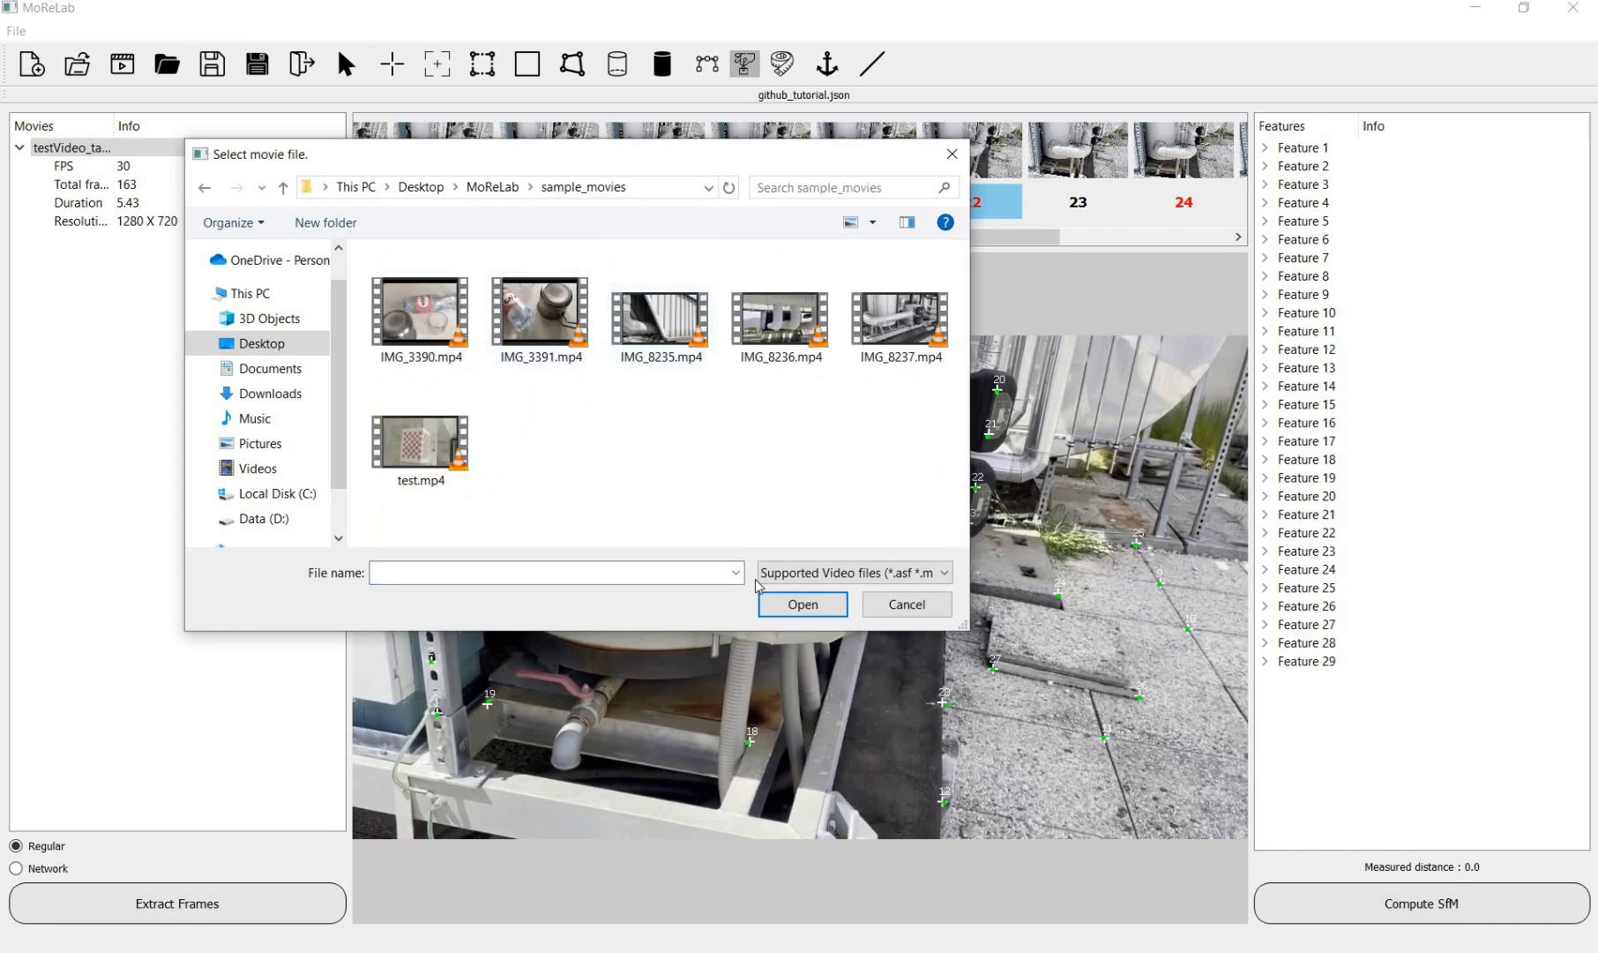
{"action": "left_click", "coordinate": [424, 446]}
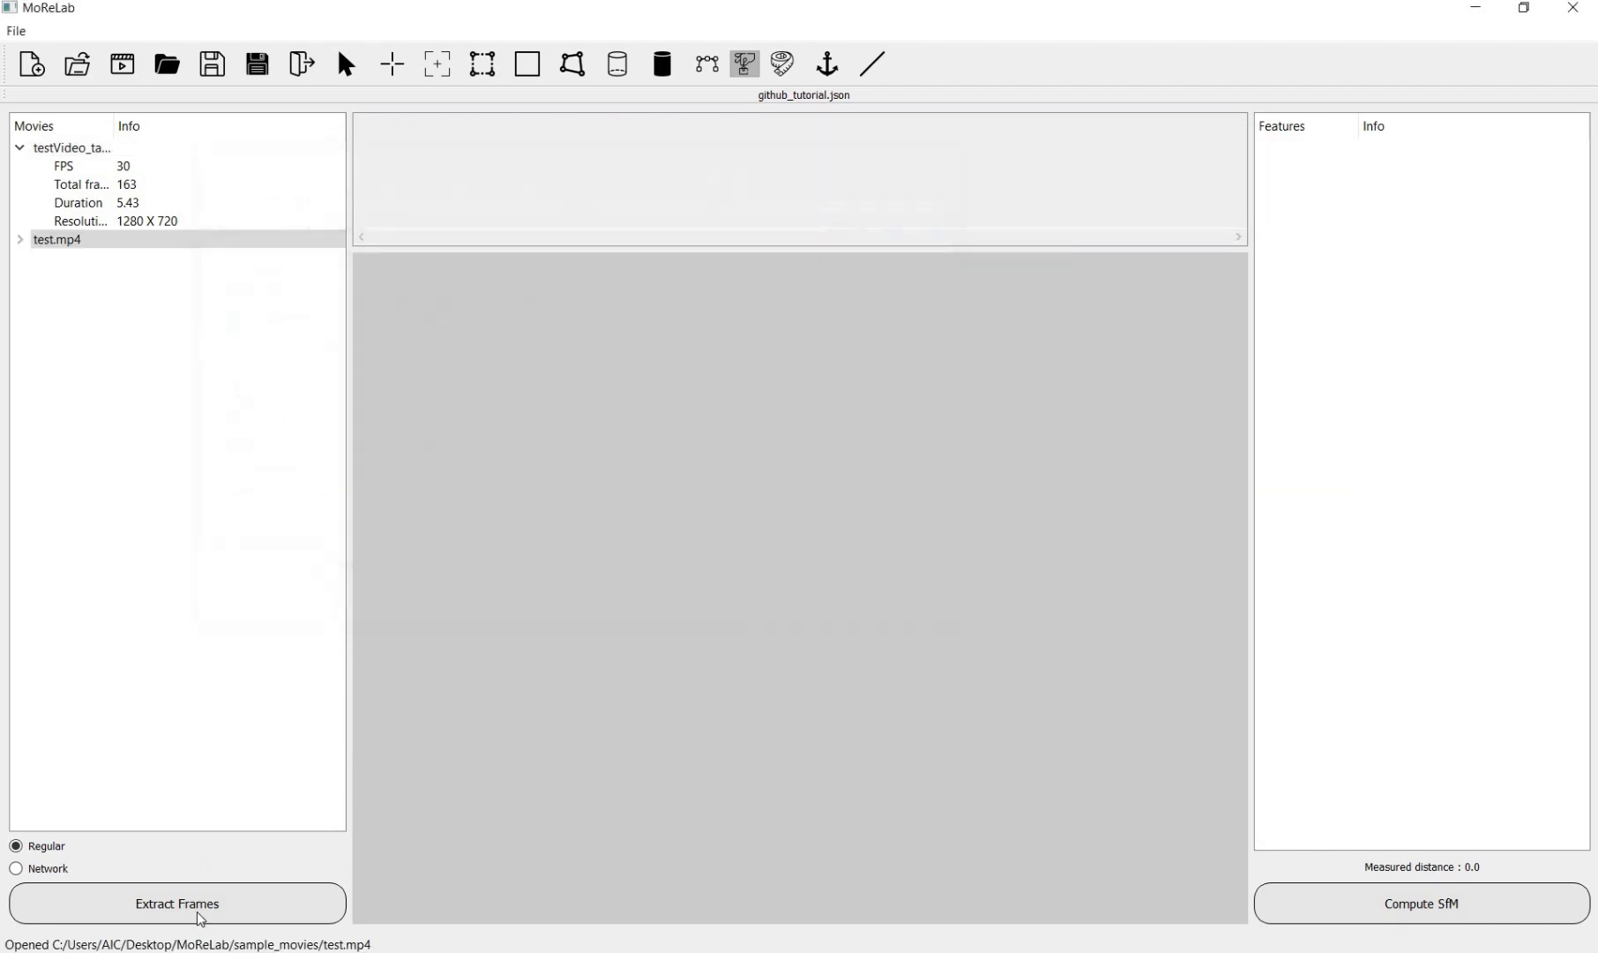
{"action": "left_click", "coordinate": [208, 909]}
{"action": "left_click_drag", "start_coordinate": [834, 486], "coordinate": [759, 460]}
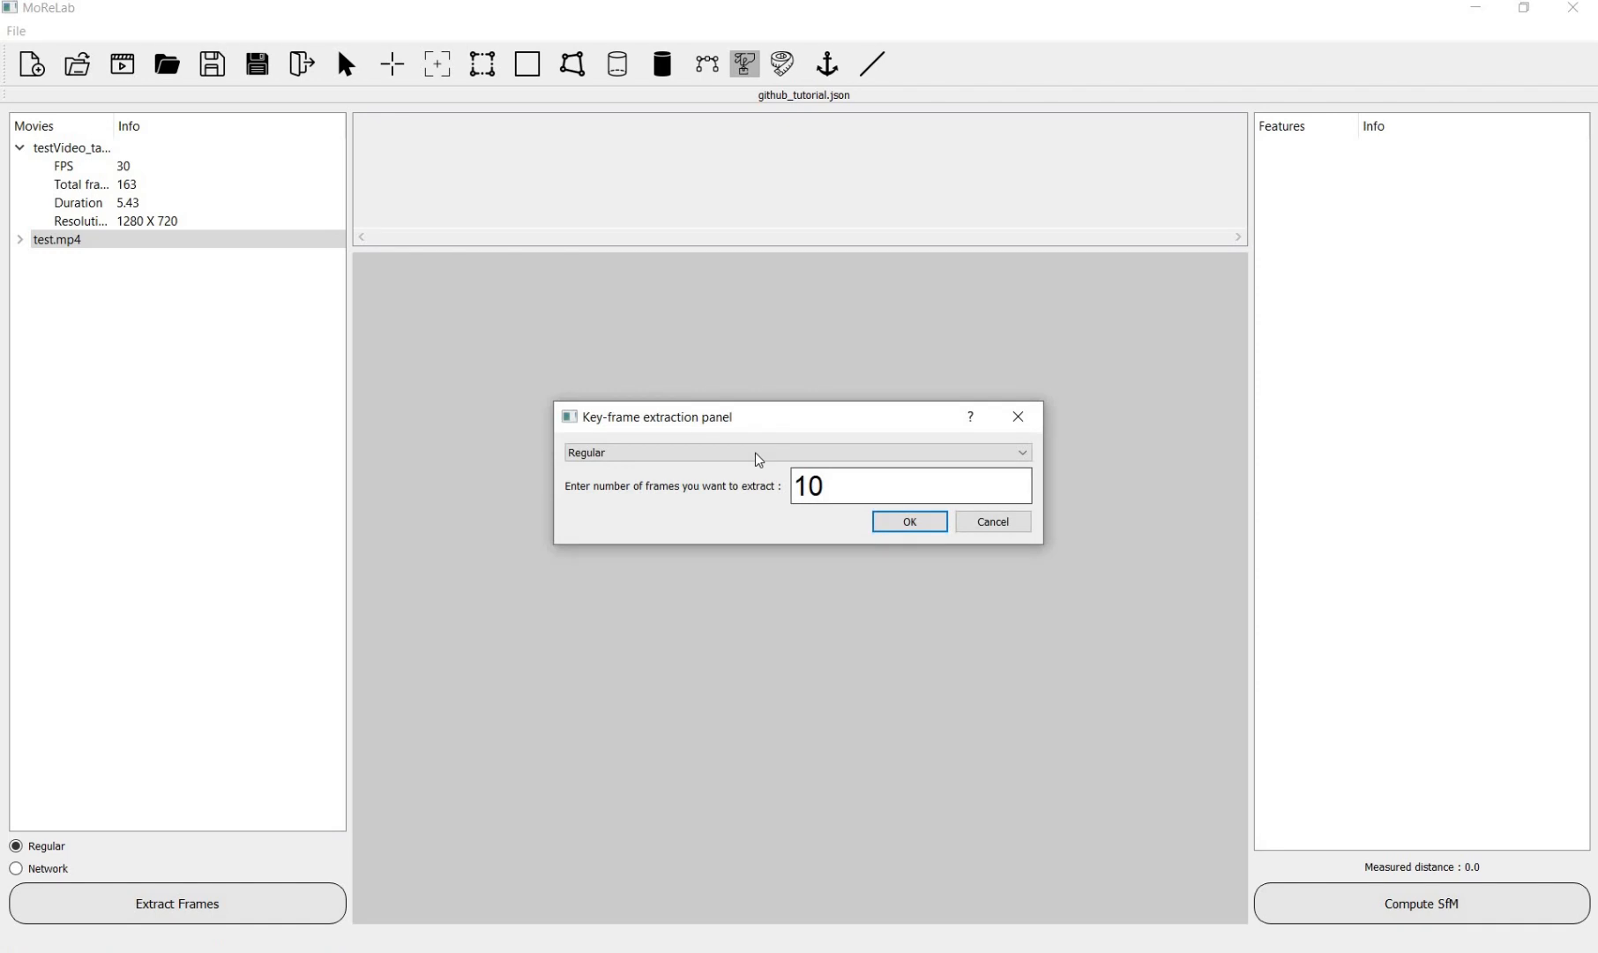
{"action": "type", "text": "3"}
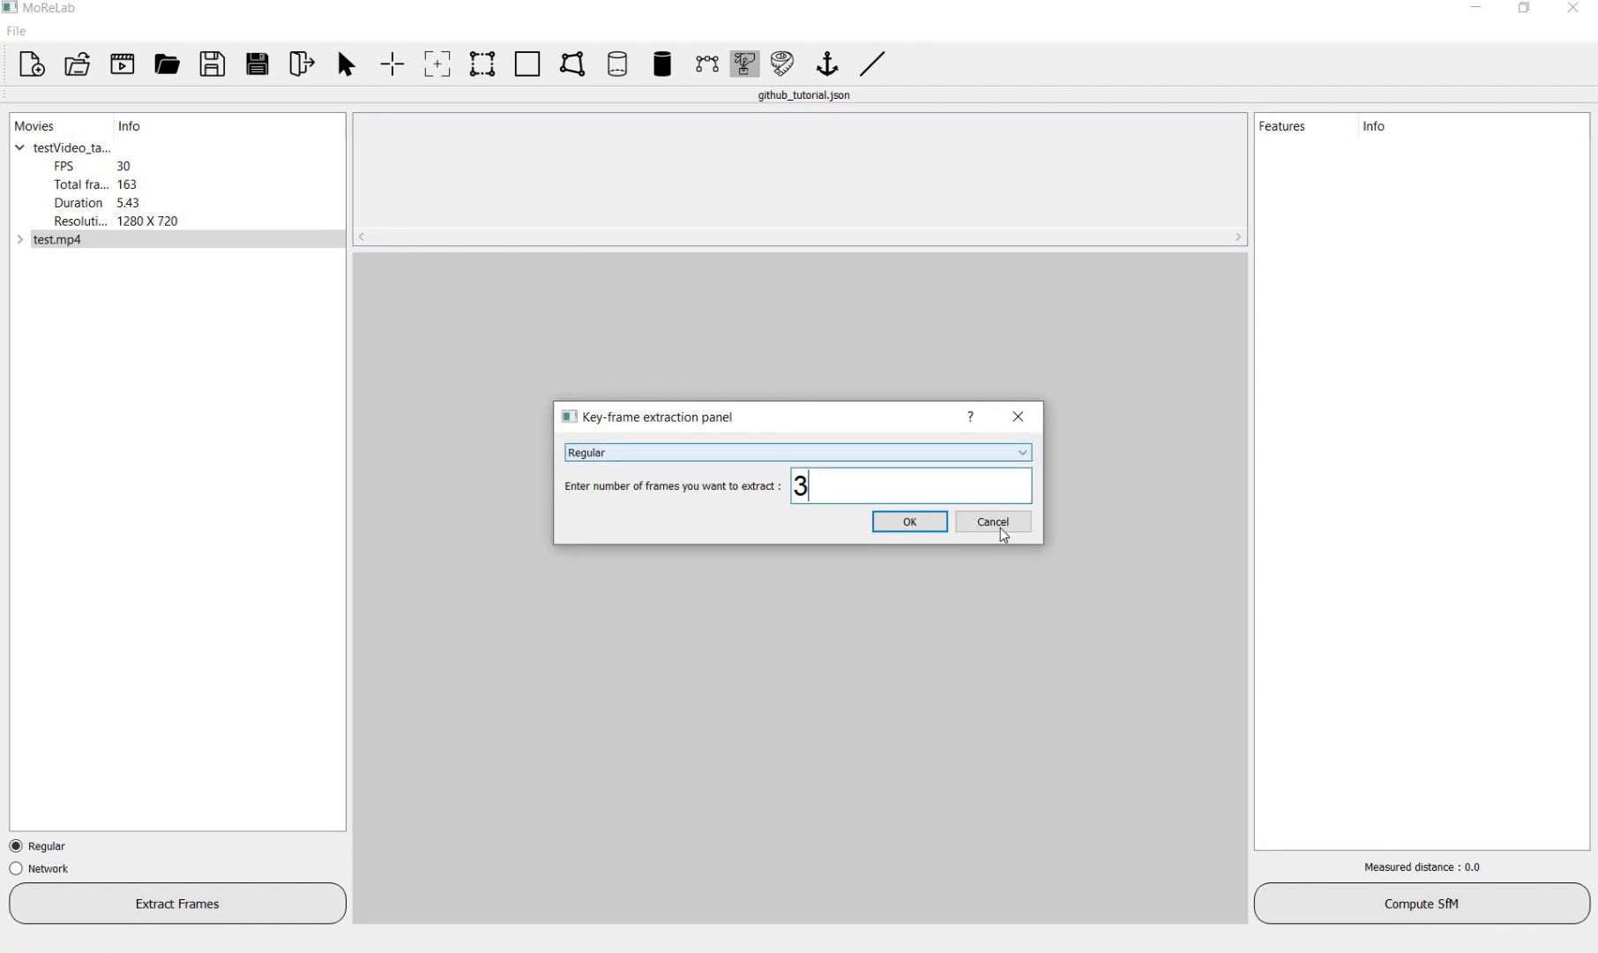
{"action": "key", "text": "Return"}
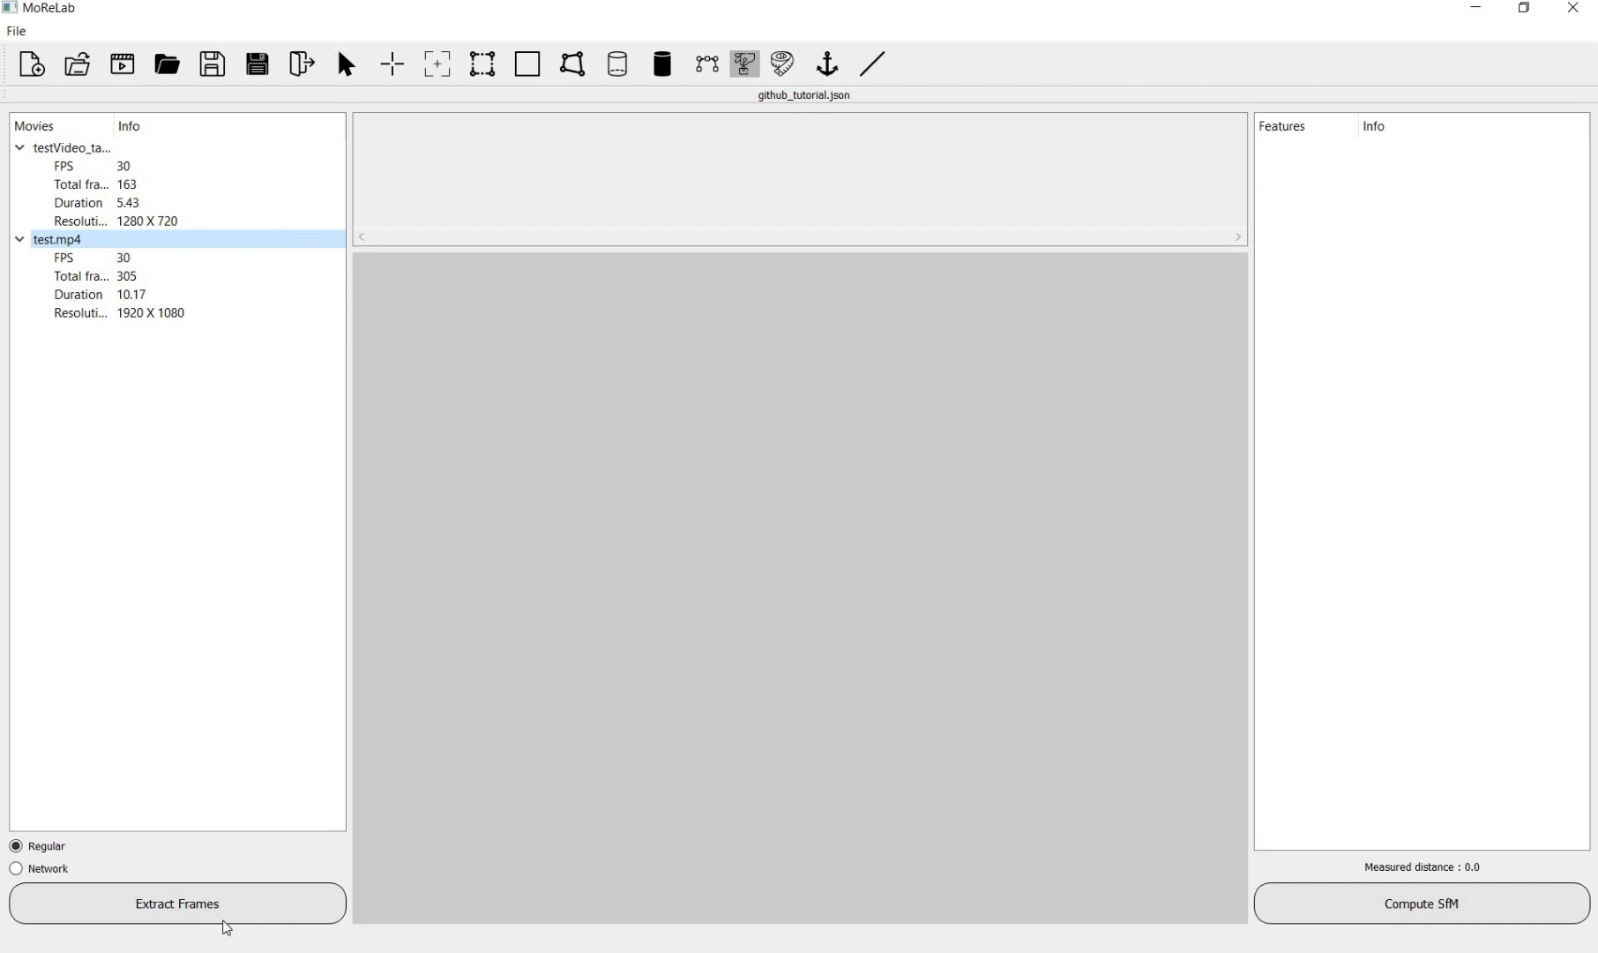
Step: Extract 30 key frames from test.mp4 with the Regular method
{"action": "left_click", "coordinate": [222, 909]}
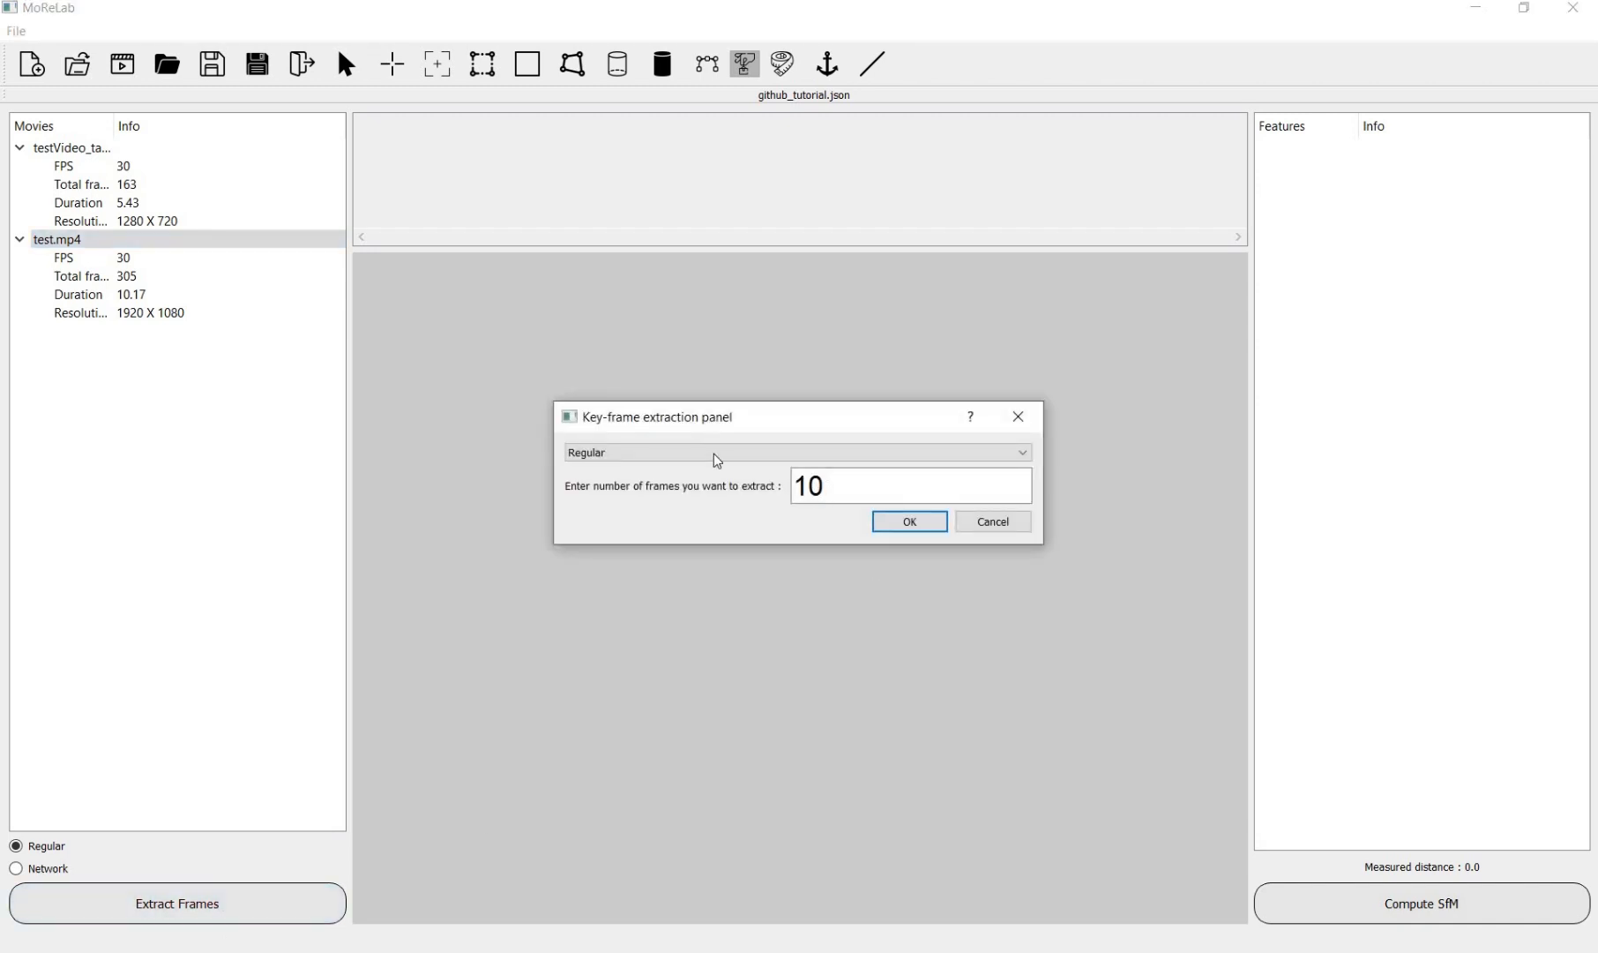
{"action": "key", "text": "ctrl+a"}
{"action": "type", "text": "30"}
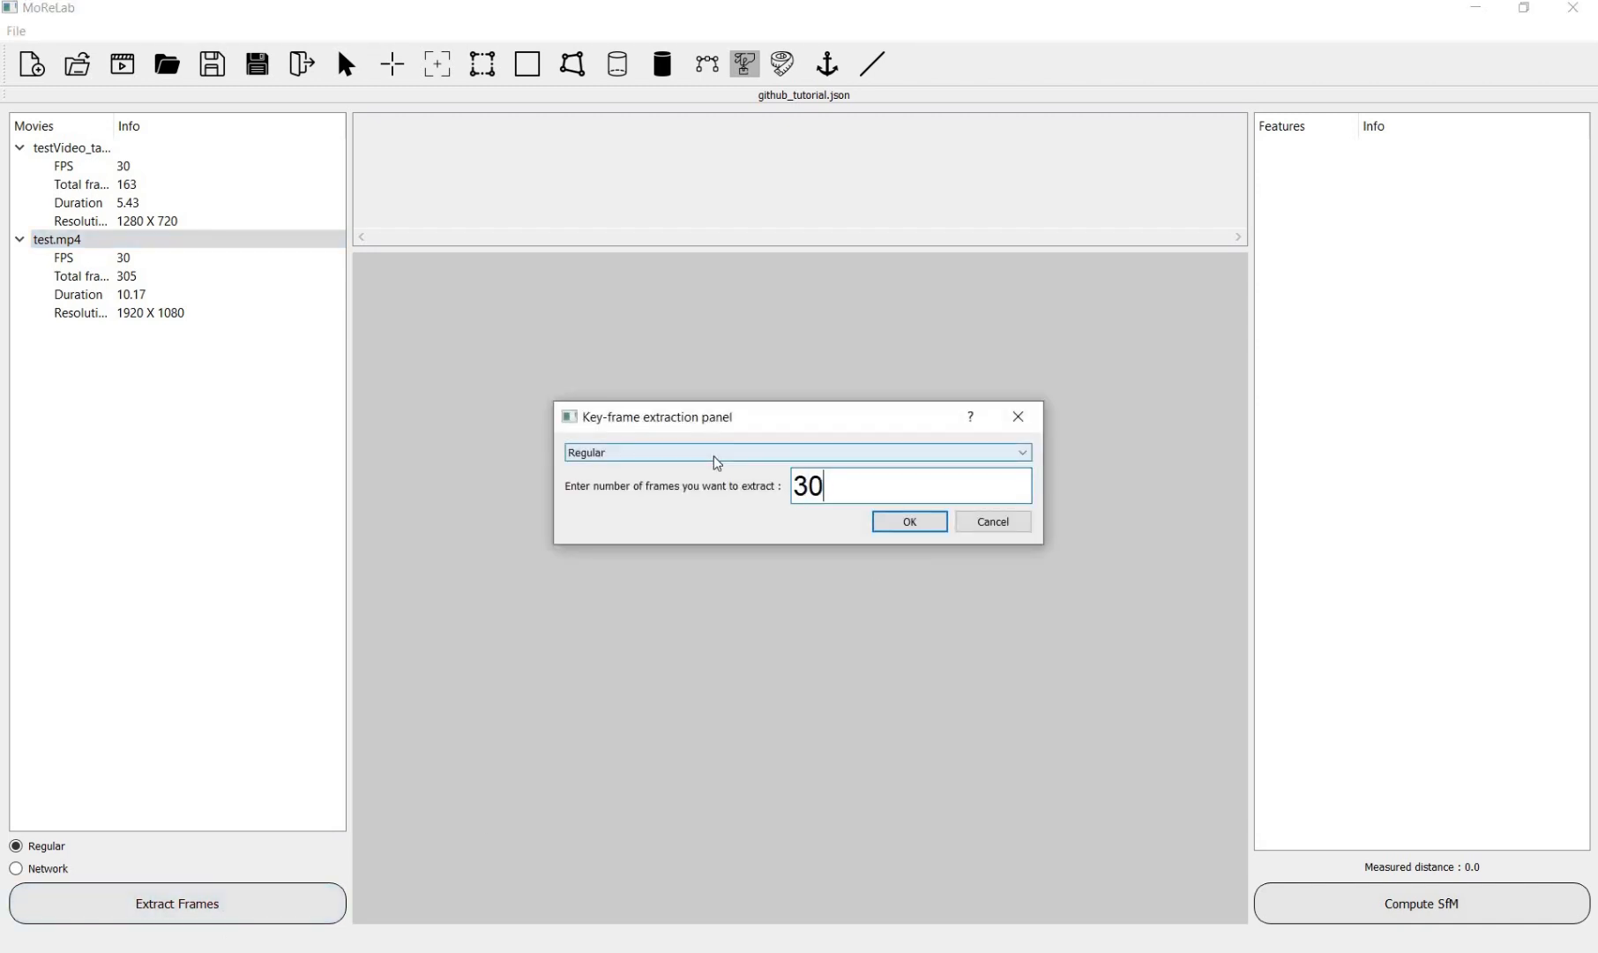
{"action": "key", "text": "Return"}
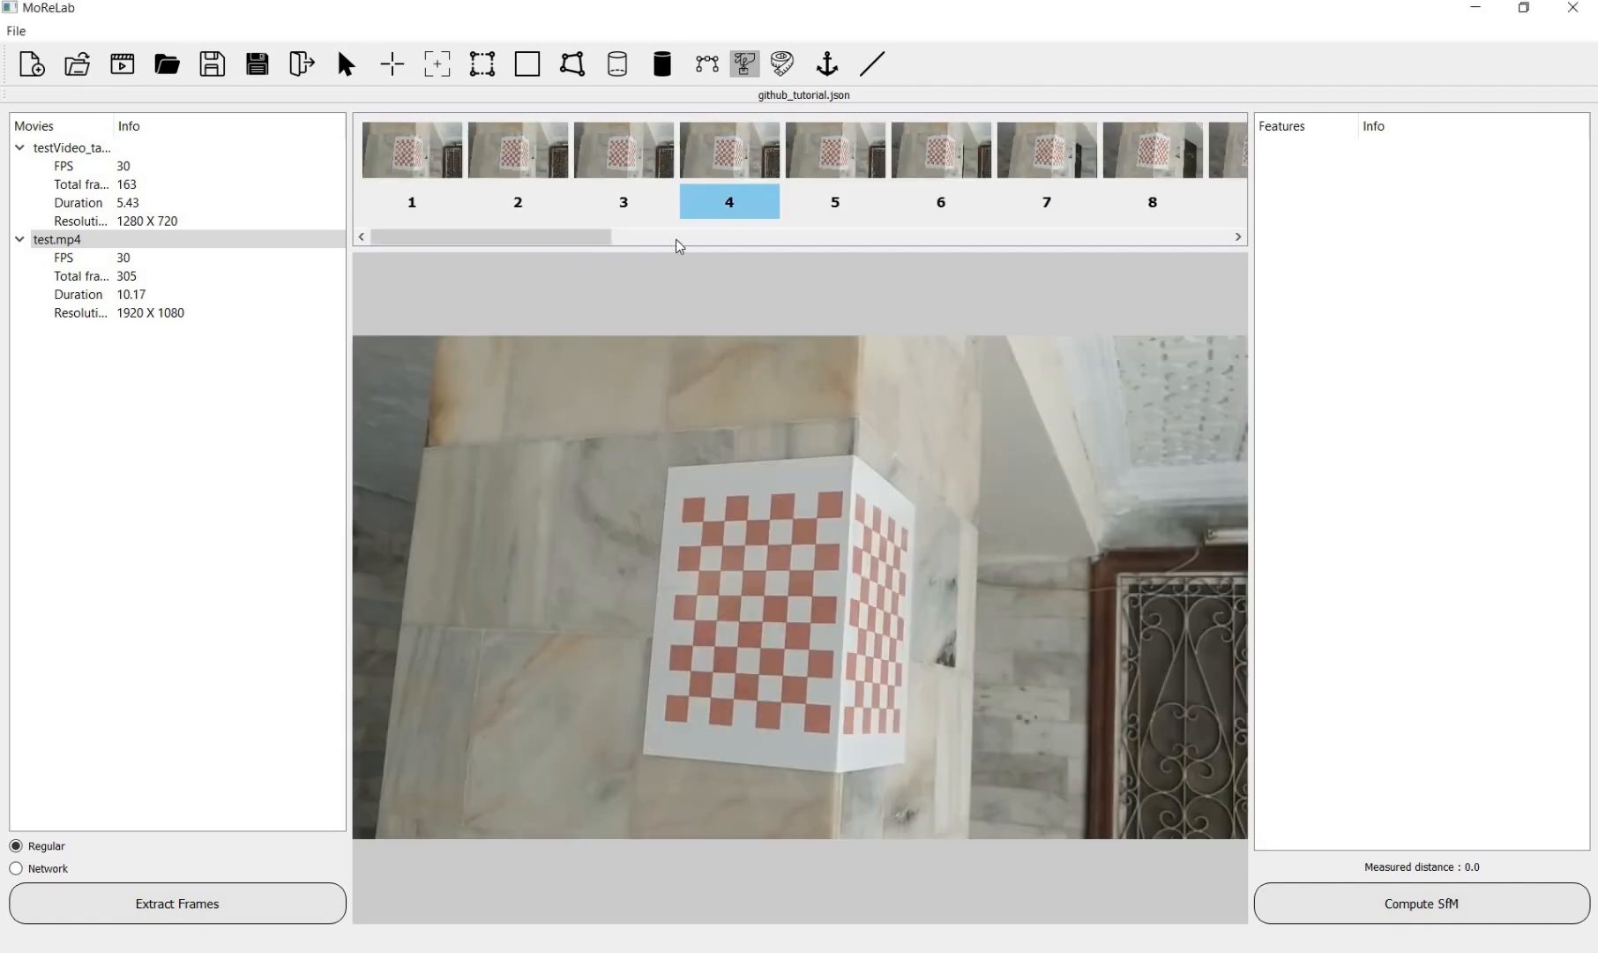
Step: Draw a bounding-box region of interest around both checkerboard sheets in frame 6
{"action": "scroll", "coordinate": [683, 154], "scroll_direction": "down", "scroll_amount": 3}
{"action": "left_click", "coordinate": [650, 167]}
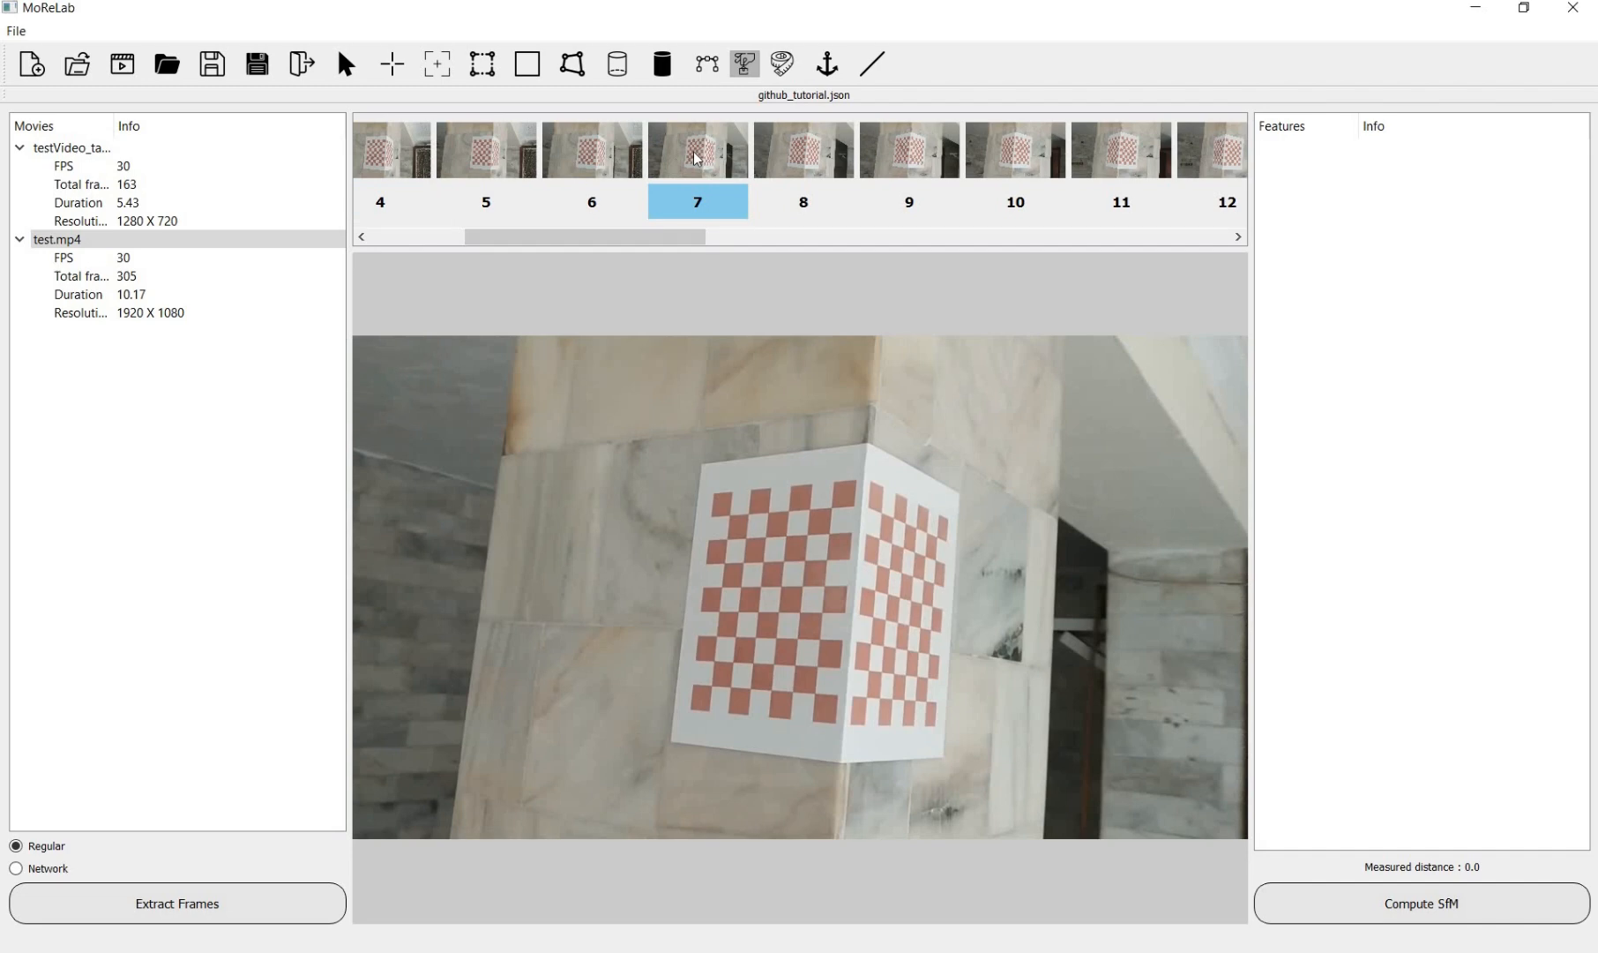
{"action": "left_click", "coordinate": [615, 166]}
{"action": "key", "text": "Right"}
{"action": "key", "text": "Left"}
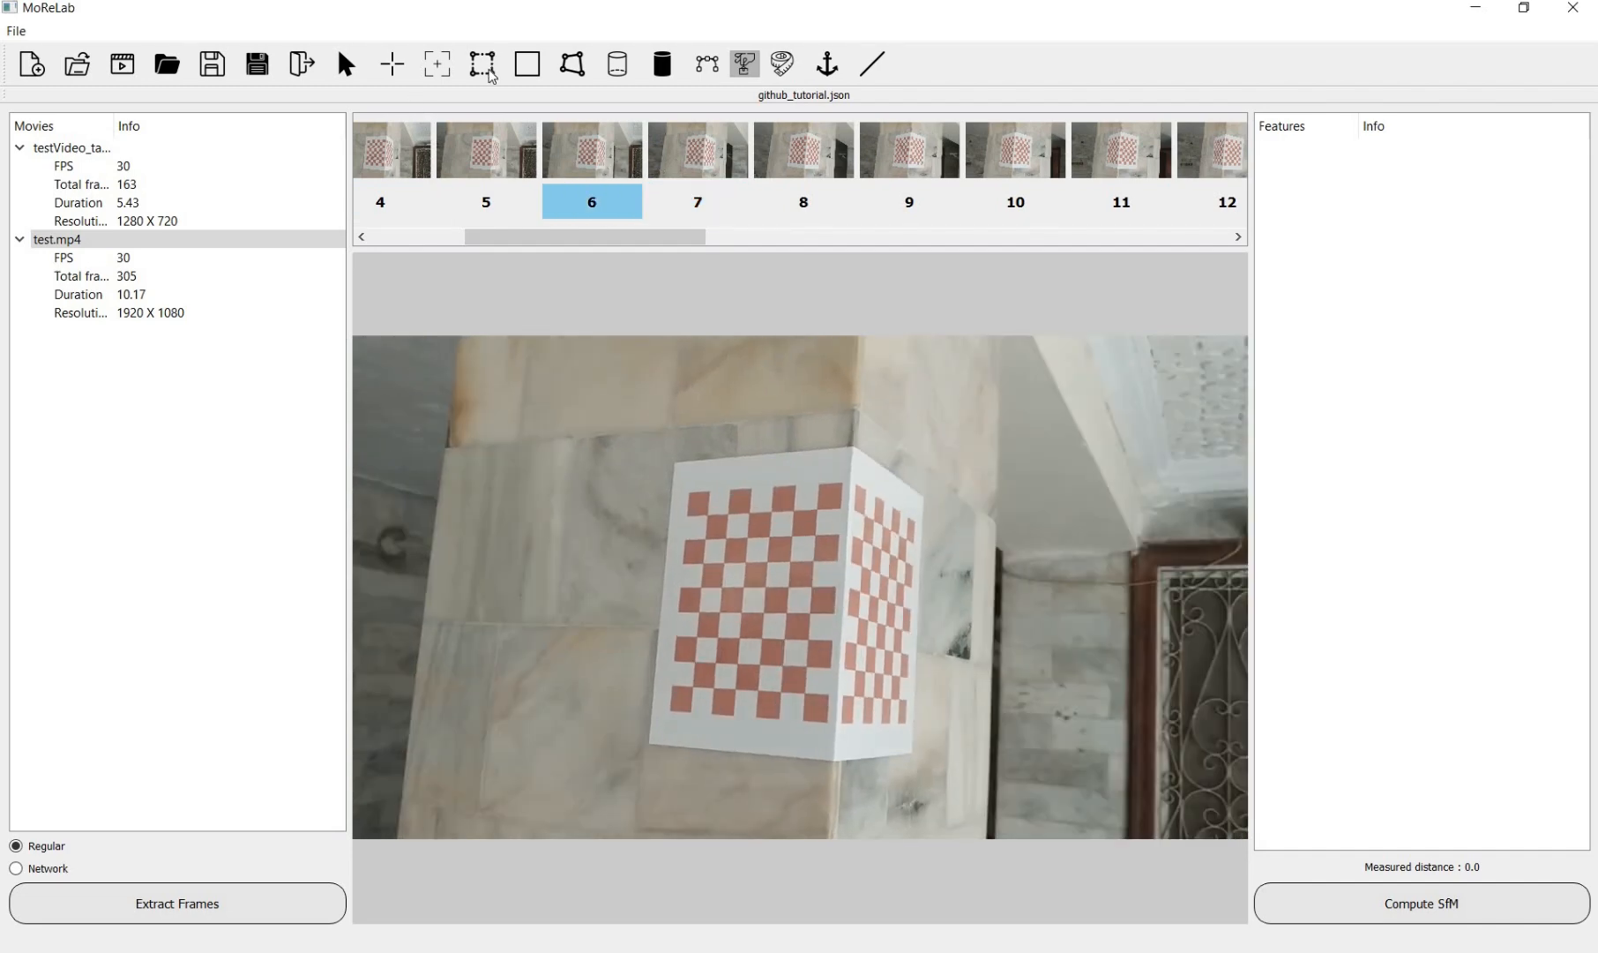
{"action": "left_click", "coordinate": [480, 76]}
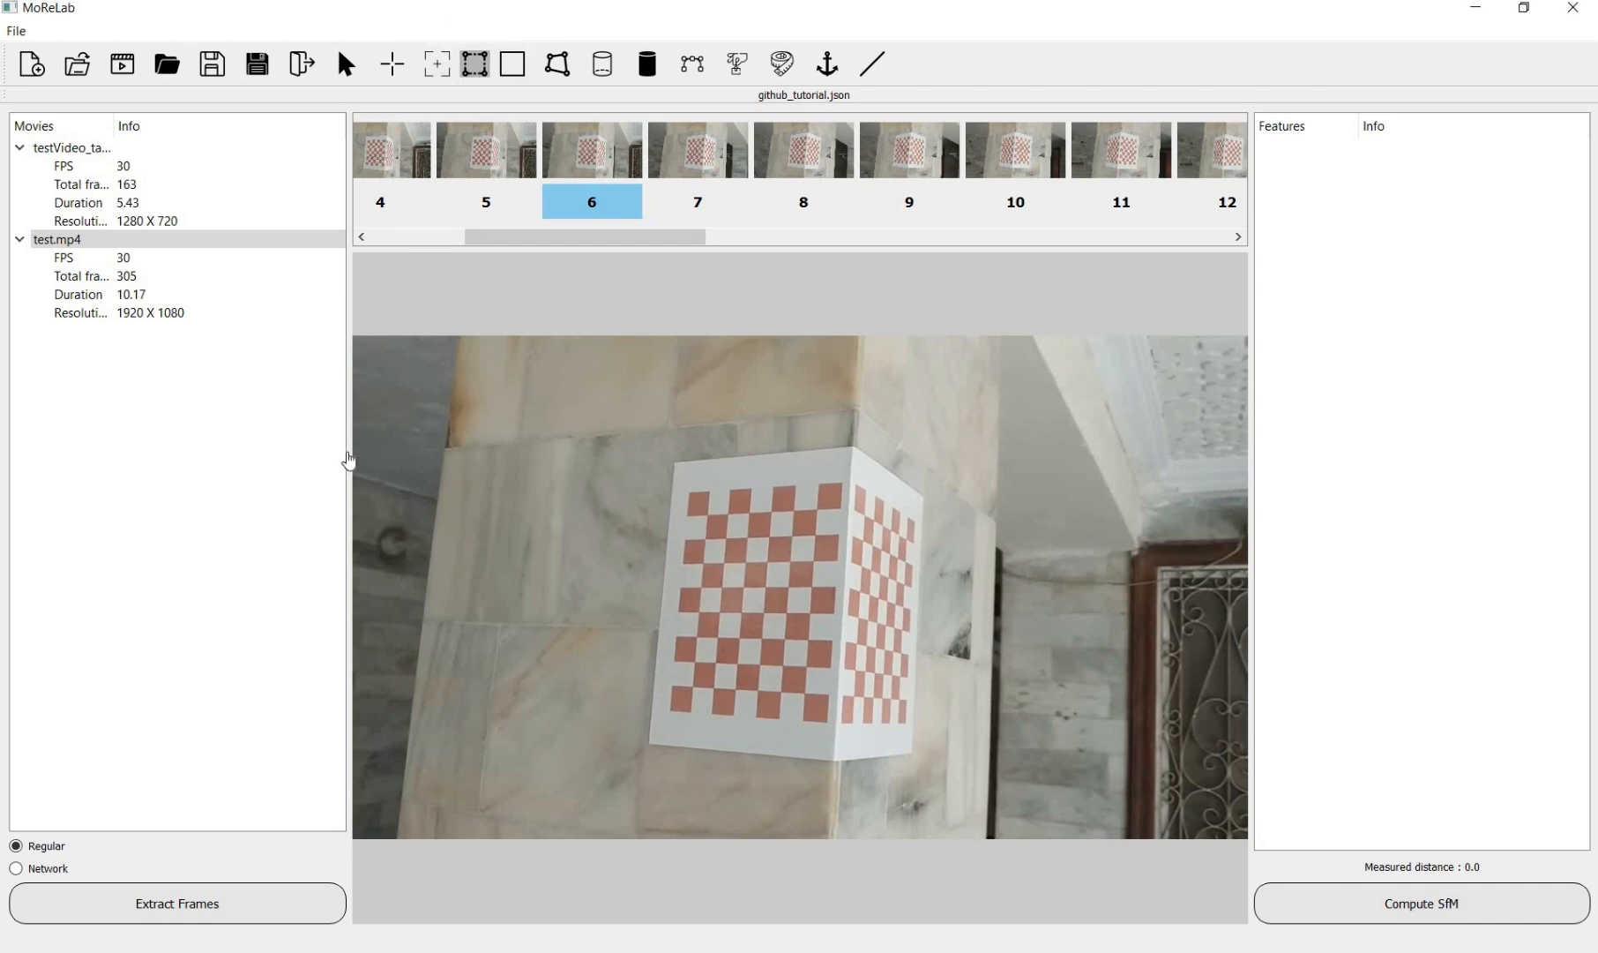
{"action": "left_click_drag", "start_coordinate": [438, 410], "coordinate": [1010, 713]}
{"action": "left_click_drag", "start_coordinate": [623, 389], "coordinate": [965, 825]}
{"action": "mouse_move", "coordinate": [626, 436]}
{"action": "left_mouse_down"}
{"action": "mouse_move", "coordinate": [942, 752]}
{"action": "mouse_move", "coordinate": [937, 768]}
{"action": "left_mouse_up"}
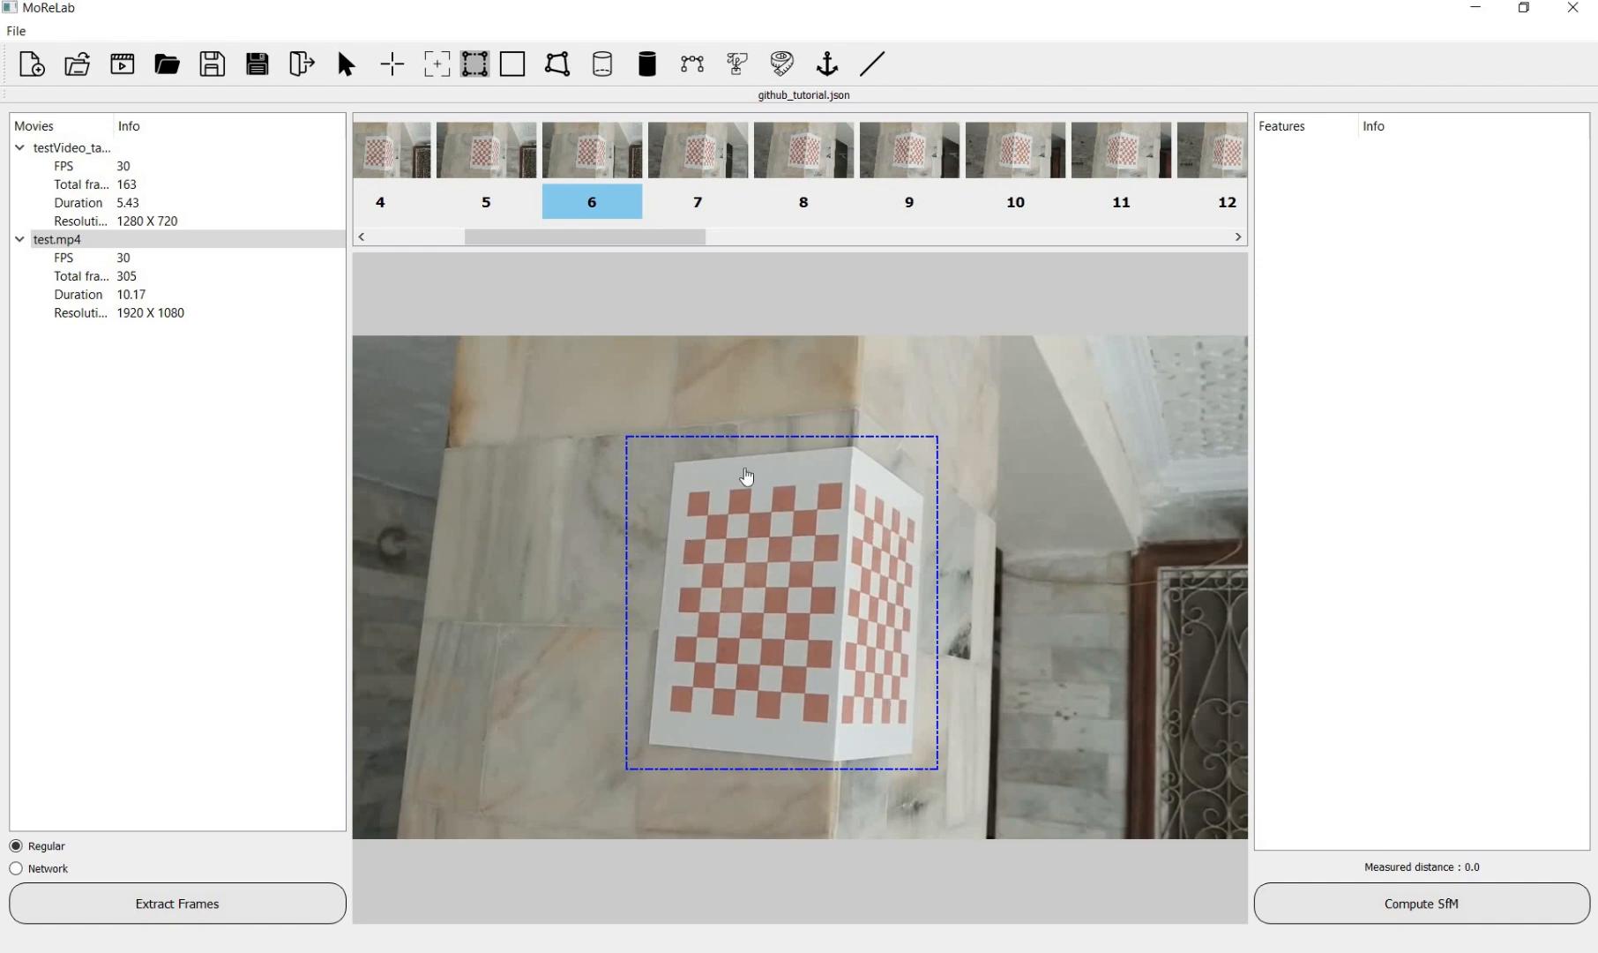
Step: Draw bounding-box regions of interest around the checkerboards in frames 7, 8 and 10
{"action": "left_click", "coordinate": [721, 164]}
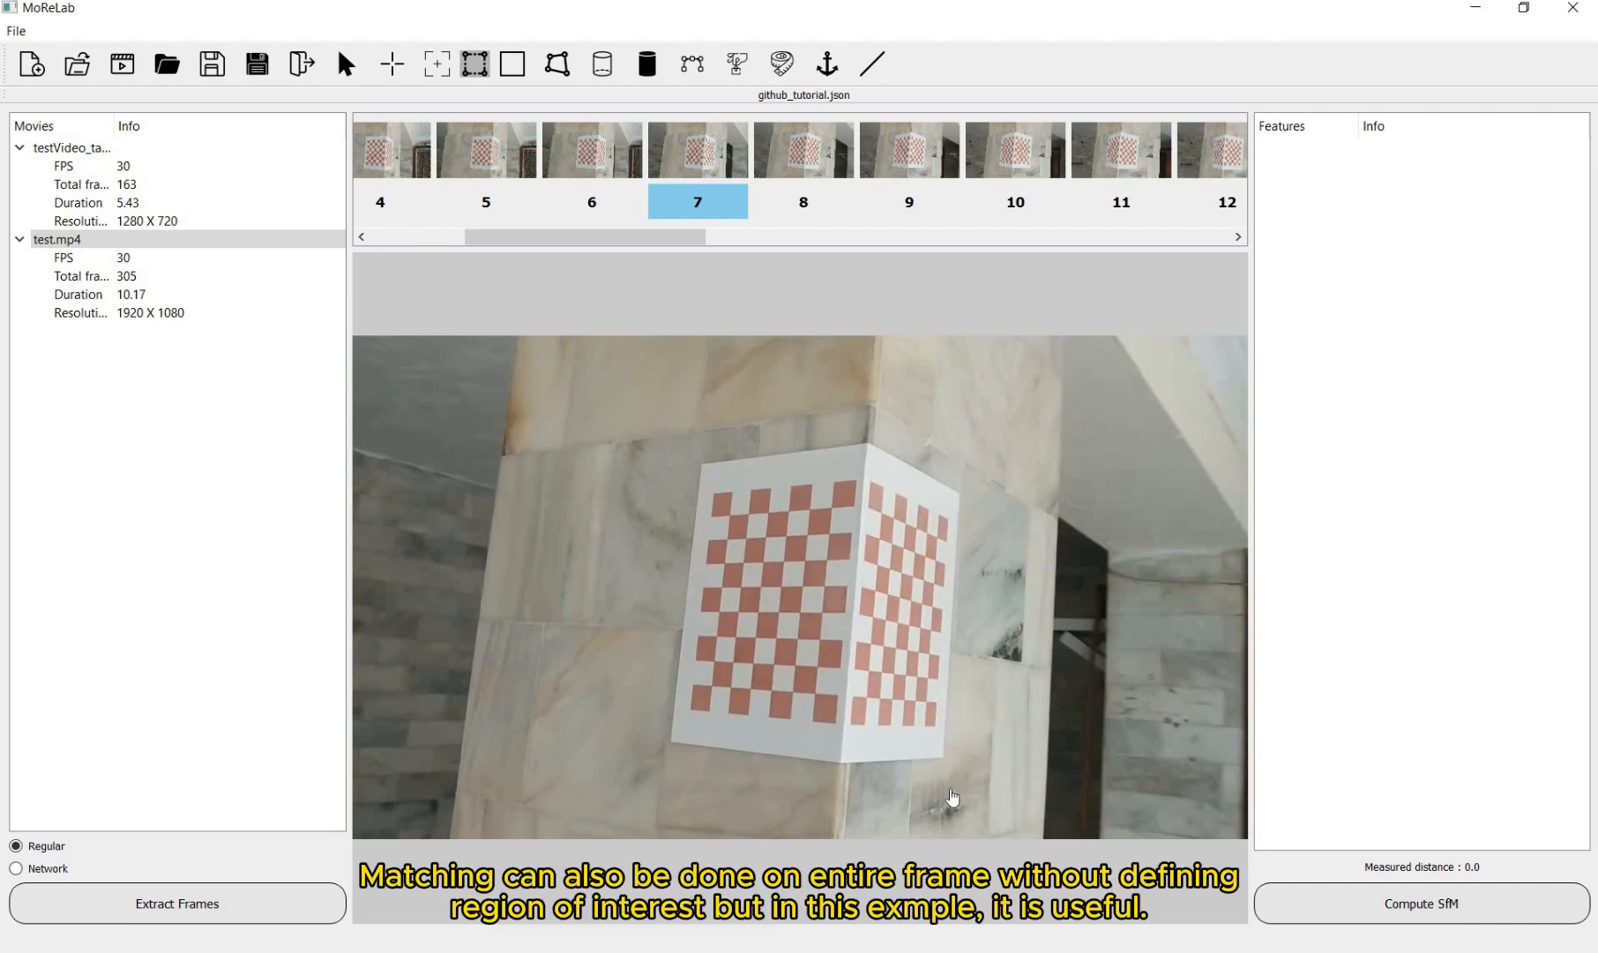
{"action": "left_click_drag", "start_coordinate": [645, 416], "coordinate": [978, 783]}
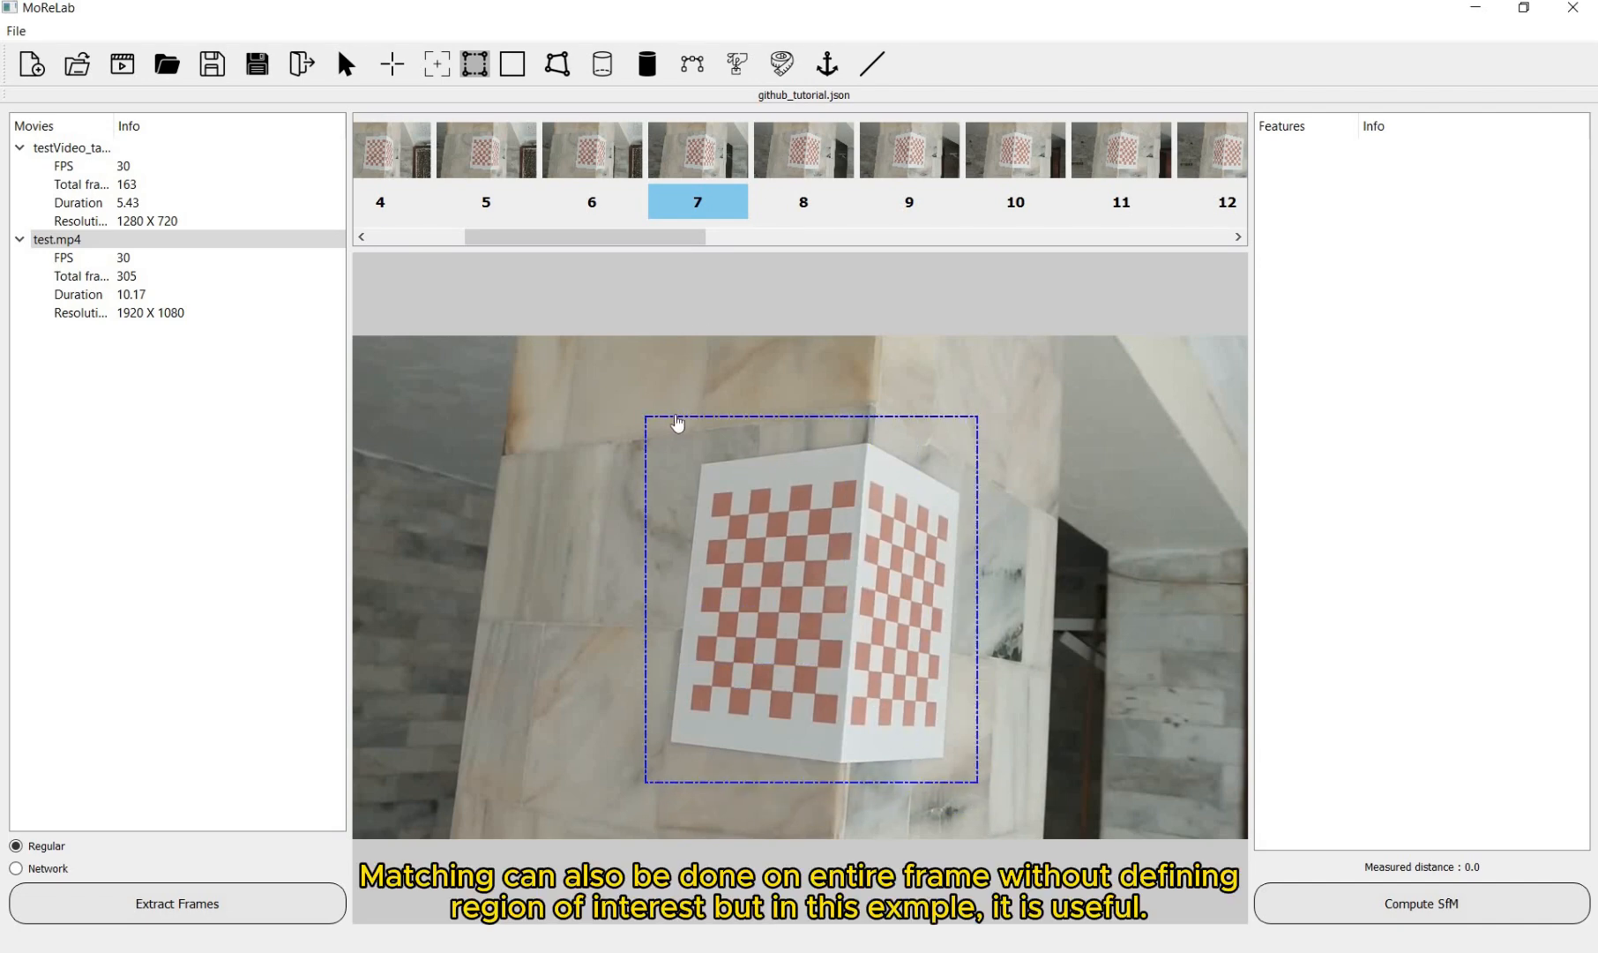
{"action": "key", "text": "Right"}
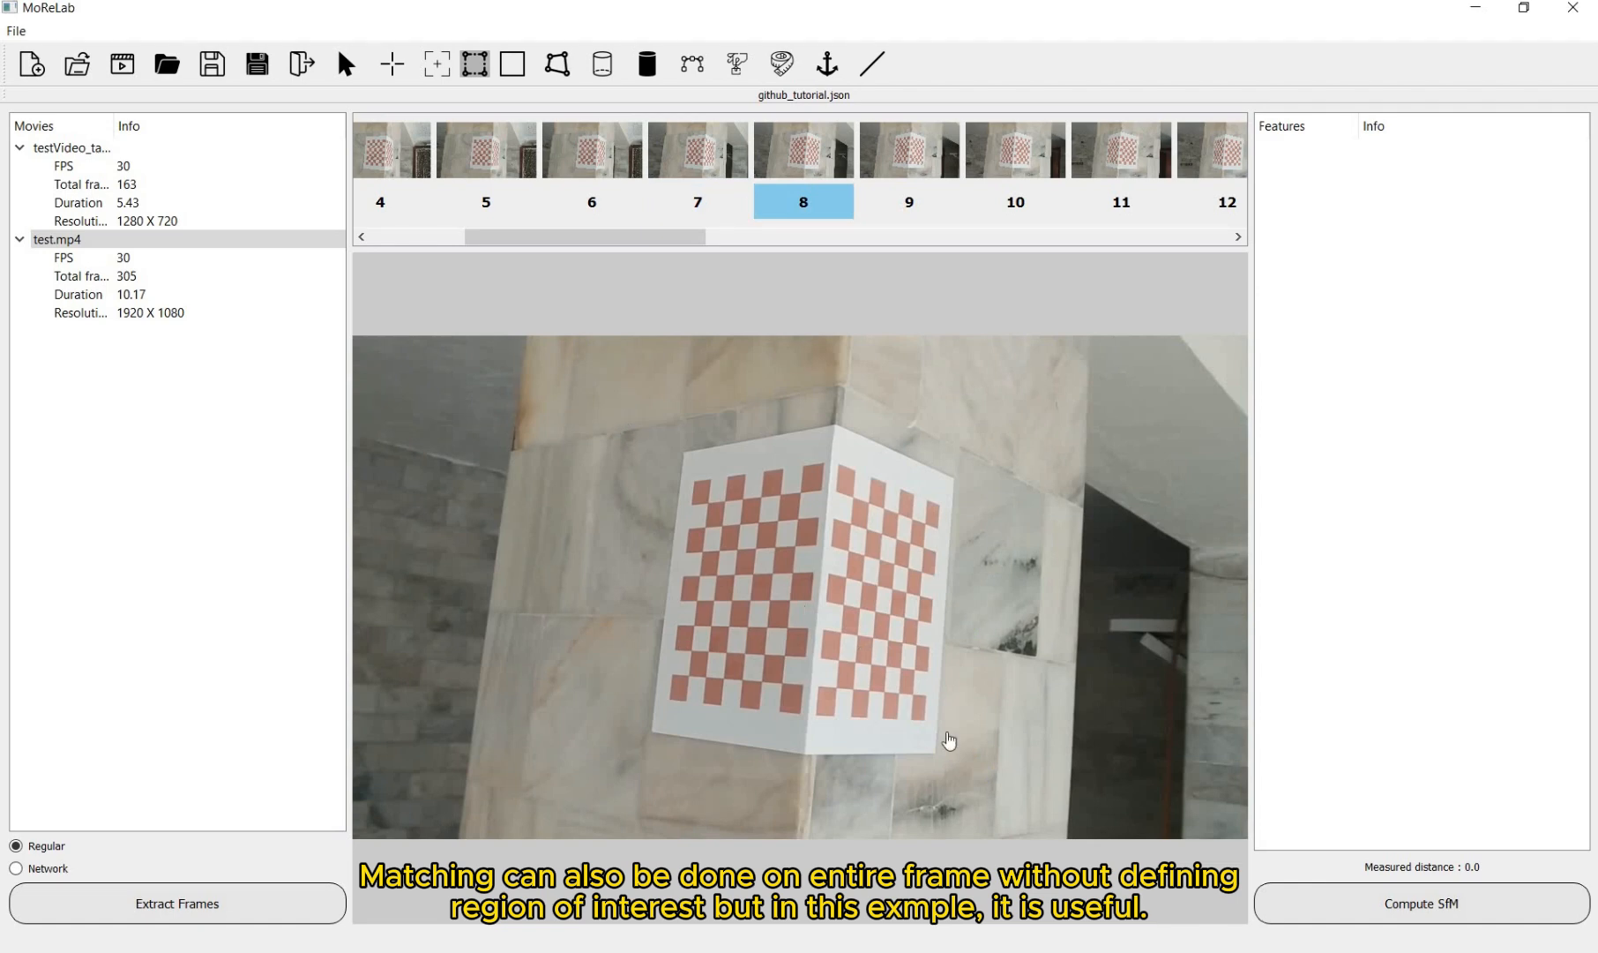
{"action": "mouse_move", "coordinate": [624, 389]}
{"action": "left_mouse_down"}
{"action": "mouse_move", "coordinate": [902, 678]}
{"action": "mouse_move", "coordinate": [963, 803]}
{"action": "mouse_move", "coordinate": [974, 792]}
{"action": "left_mouse_up"}
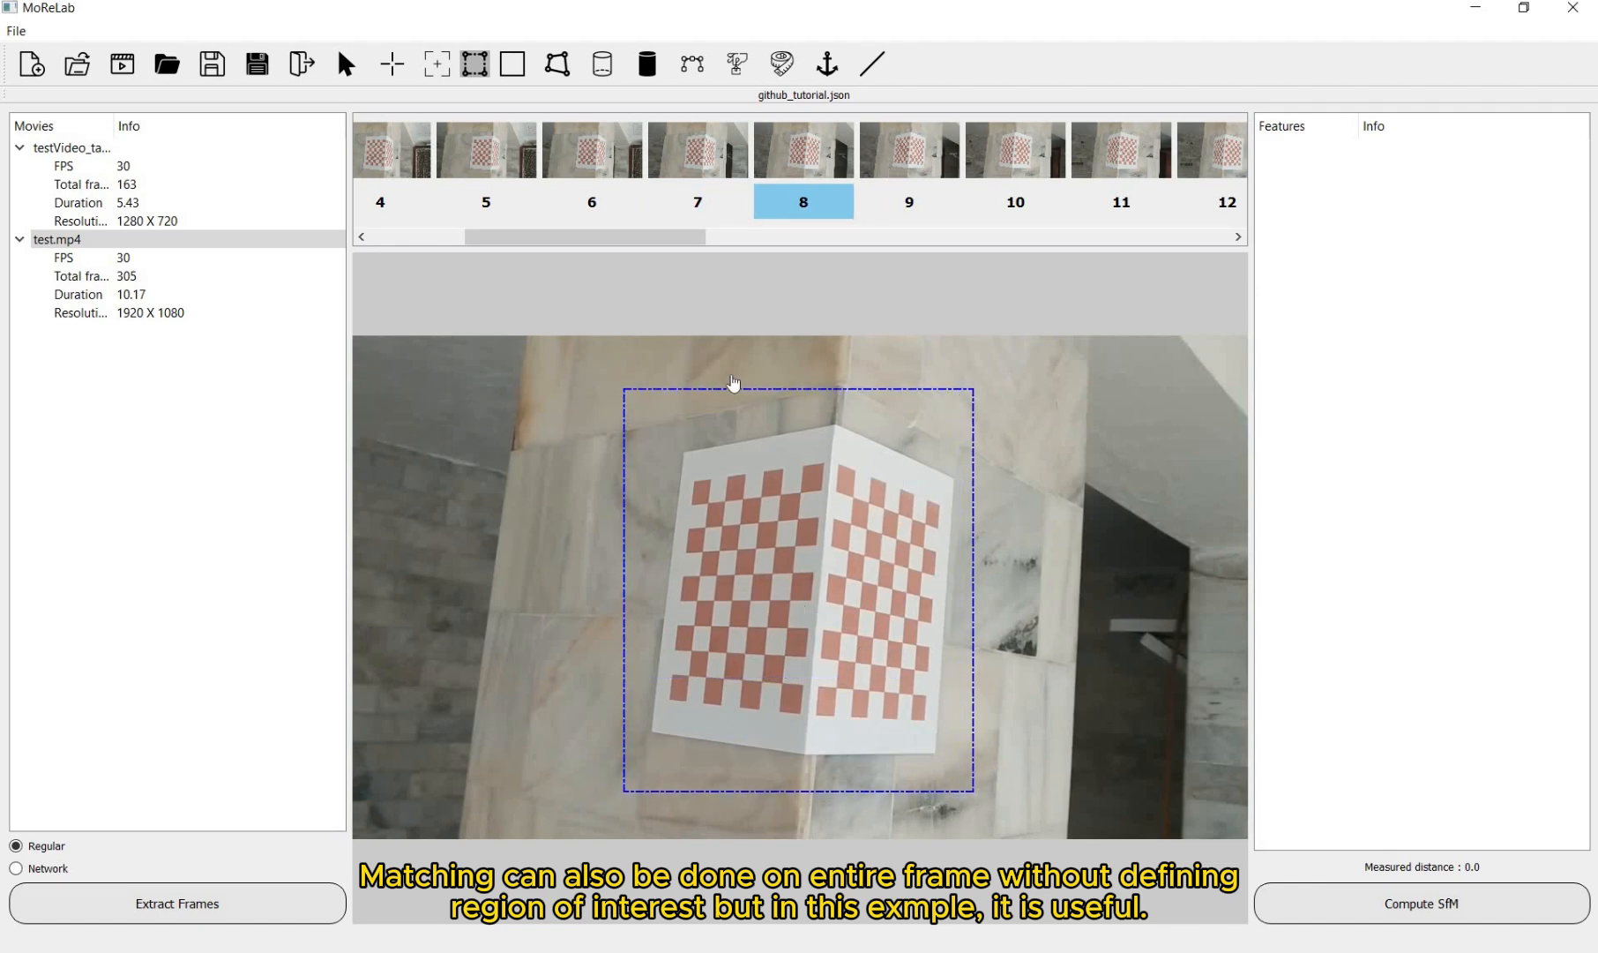
{"action": "key", "text": "Right"}
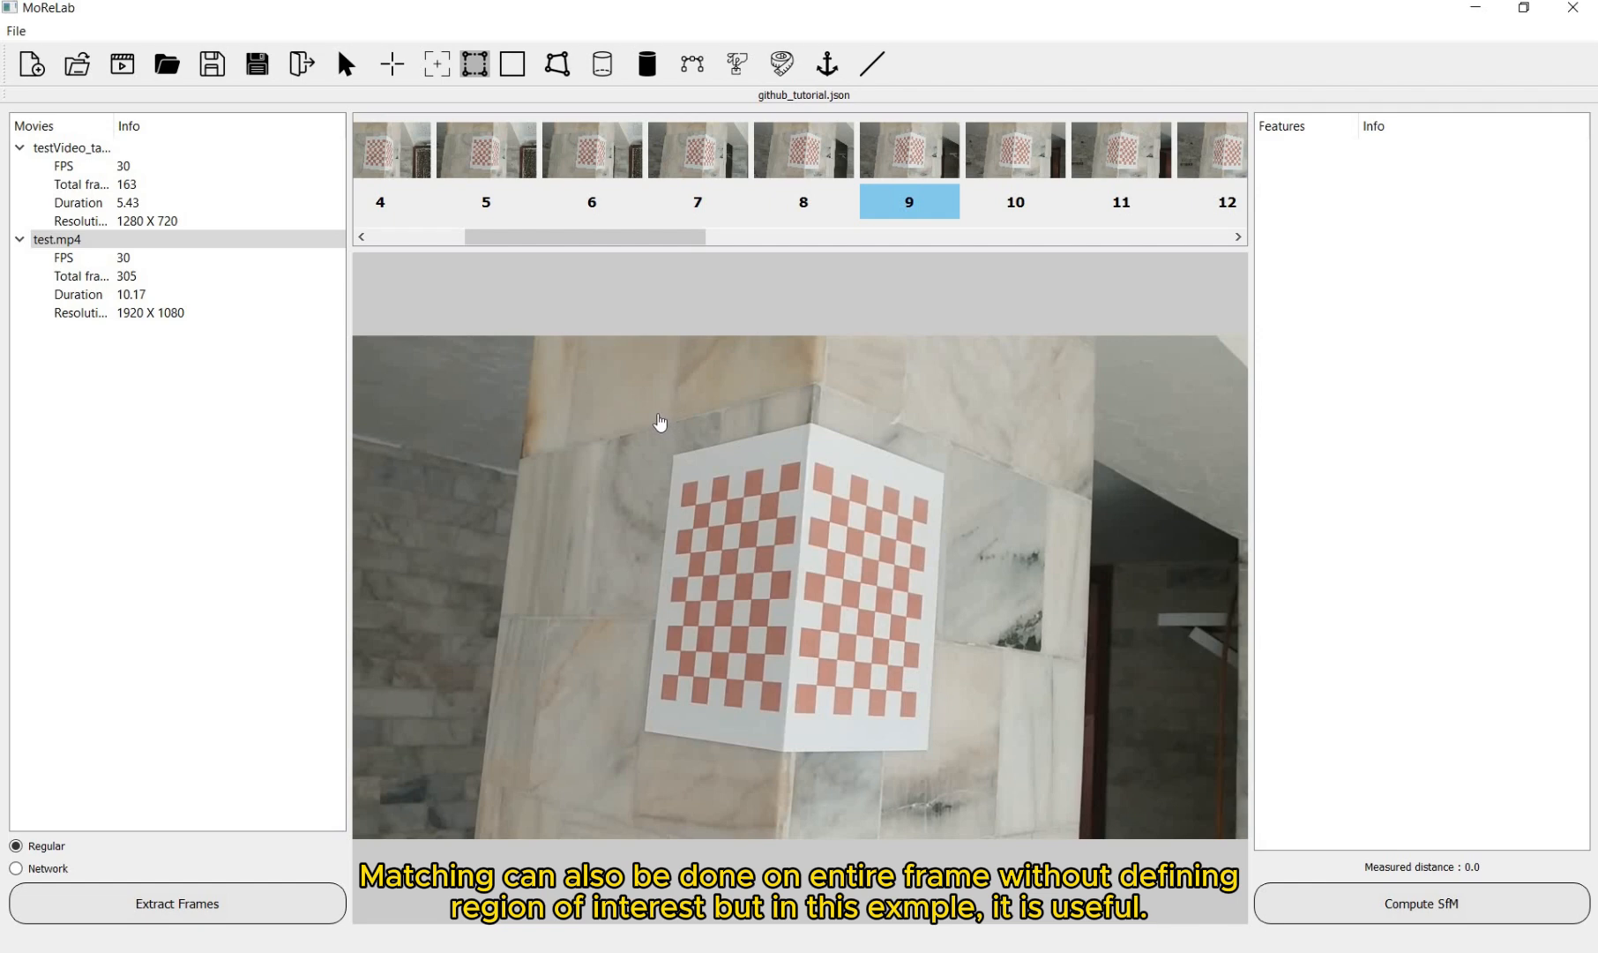
{"action": "key", "text": "Right"}
{"action": "left_click_drag", "start_coordinate": [644, 410], "coordinate": [959, 770]}
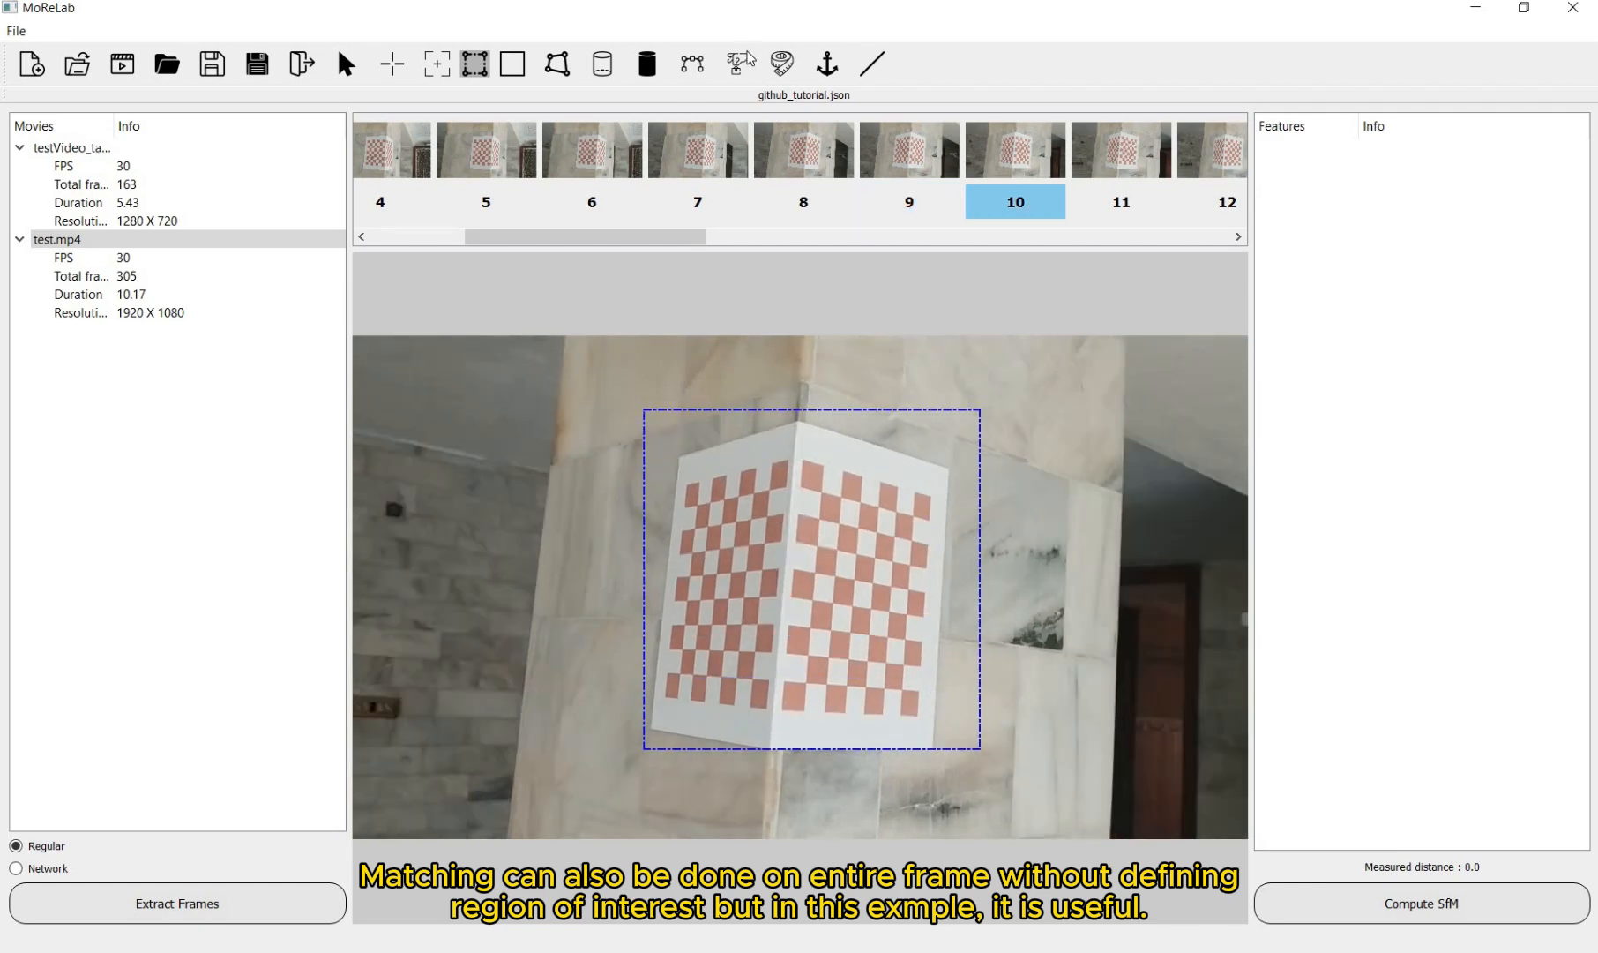
Step: Match features automatically between frames 6 and 7 with the Feature tool, and extend the matching to frame 8
{"action": "left_click", "coordinate": [595, 151]}
{"action": "key", "text": "Left"}
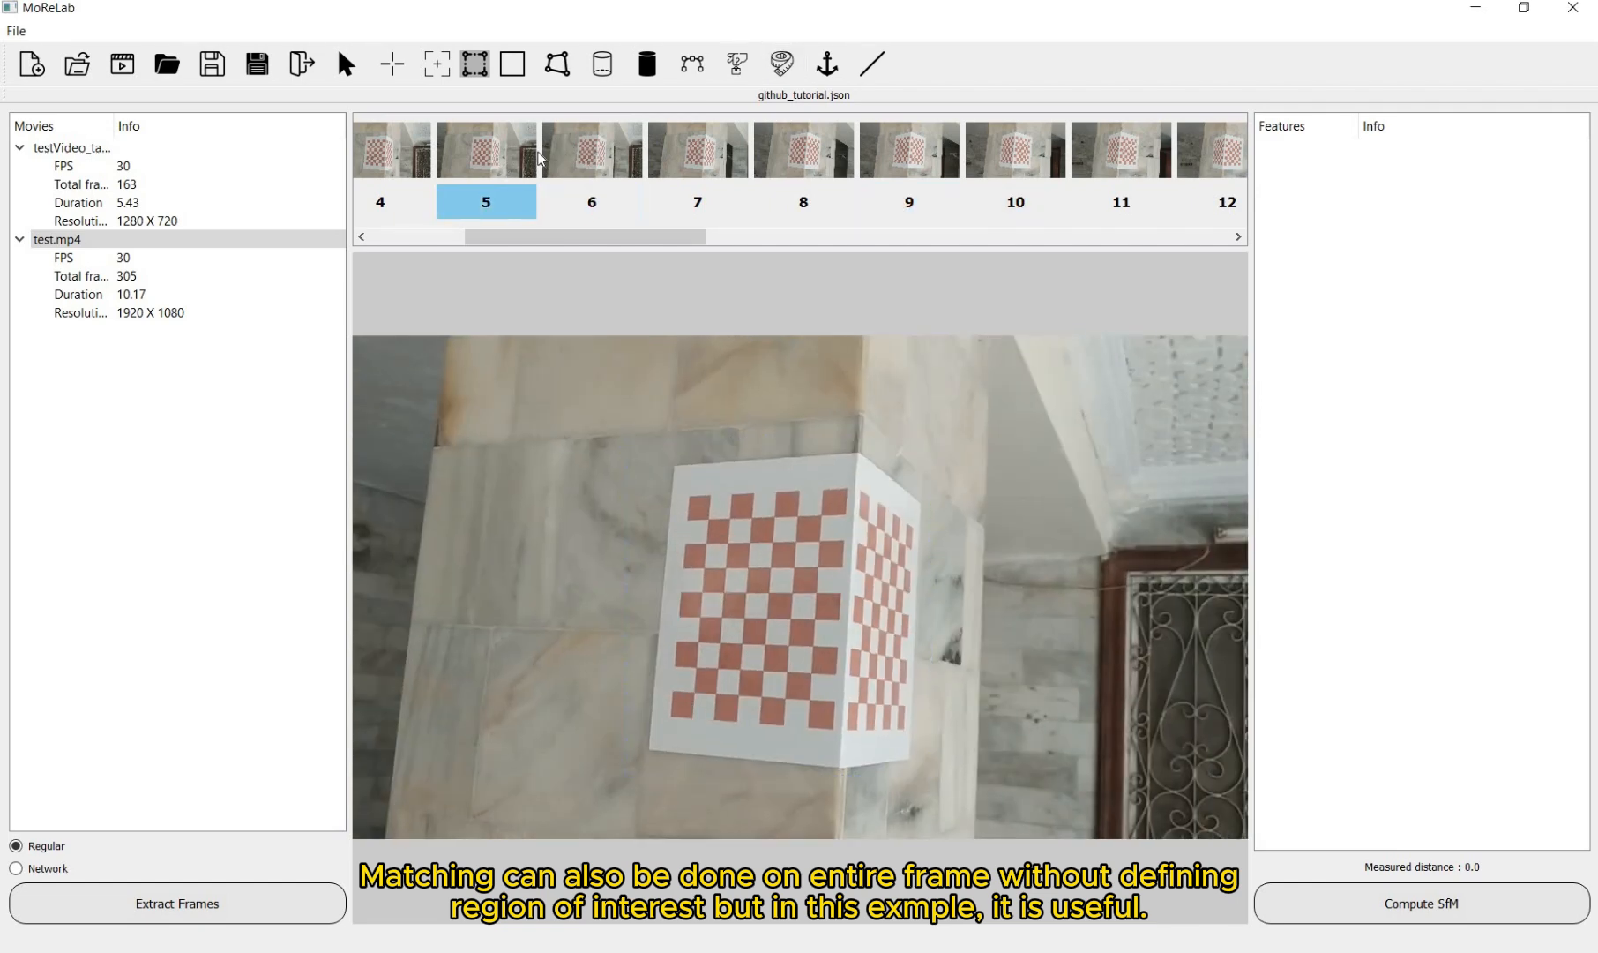
{"action": "key", "text": "Right"}
{"action": "left_click", "coordinate": [432, 64]}
{"action": "left_click", "coordinate": [393, 65]}
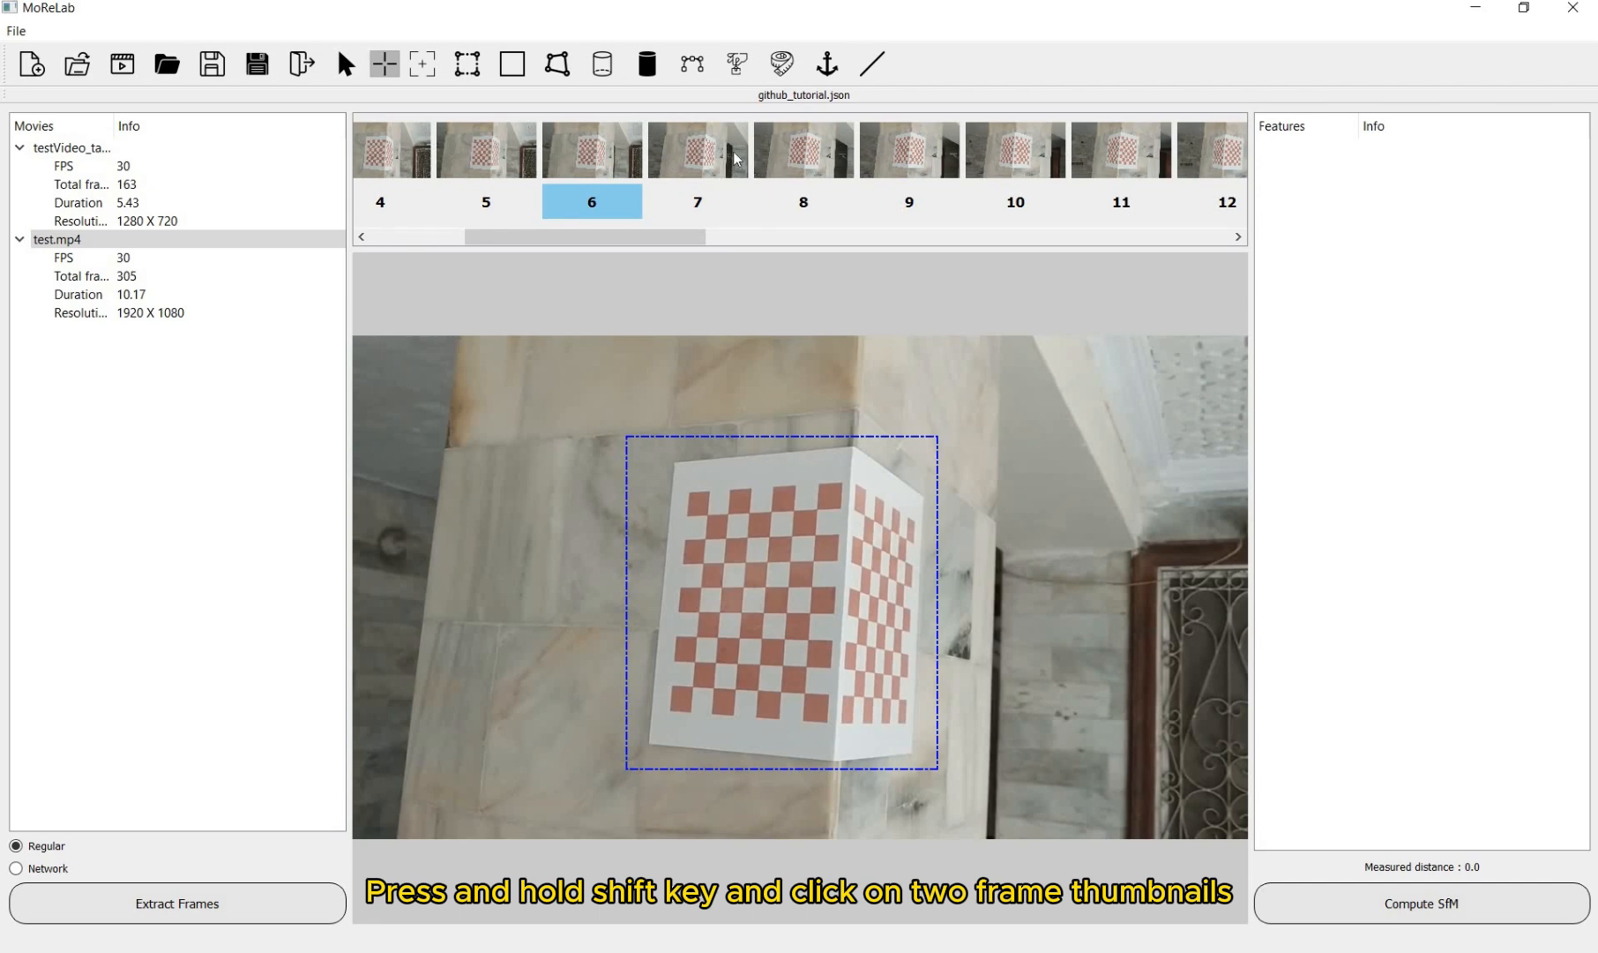
{"action": "left_click", "coordinate": [737, 159], "text": "shift"}
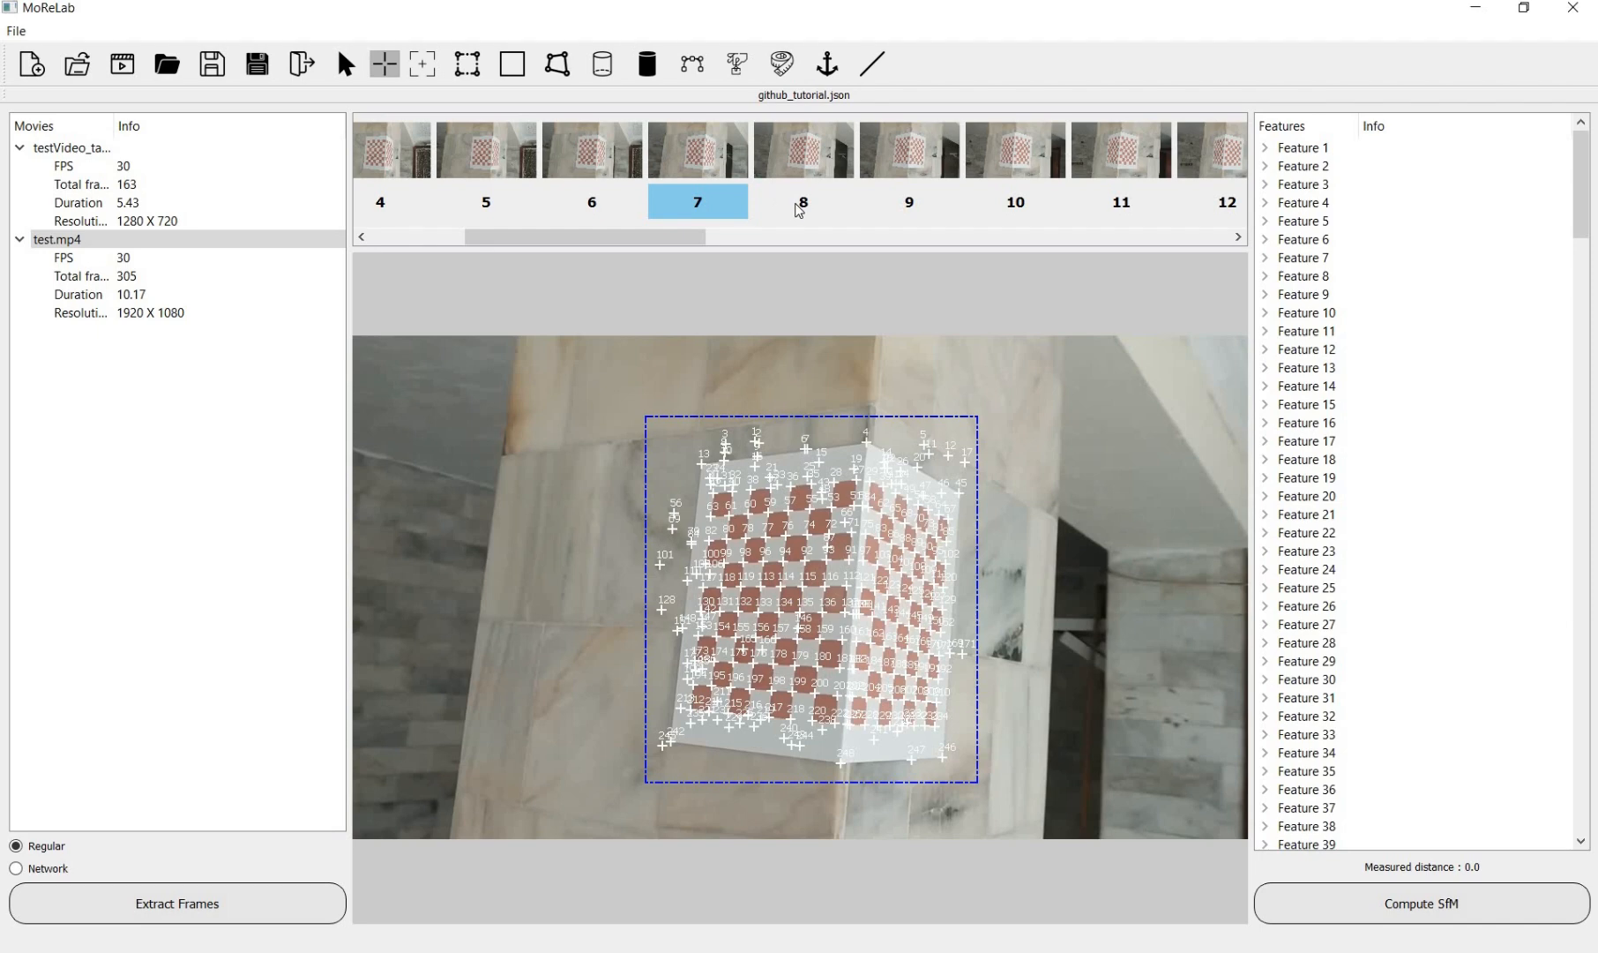
{"action": "left_click", "coordinate": [835, 160]}
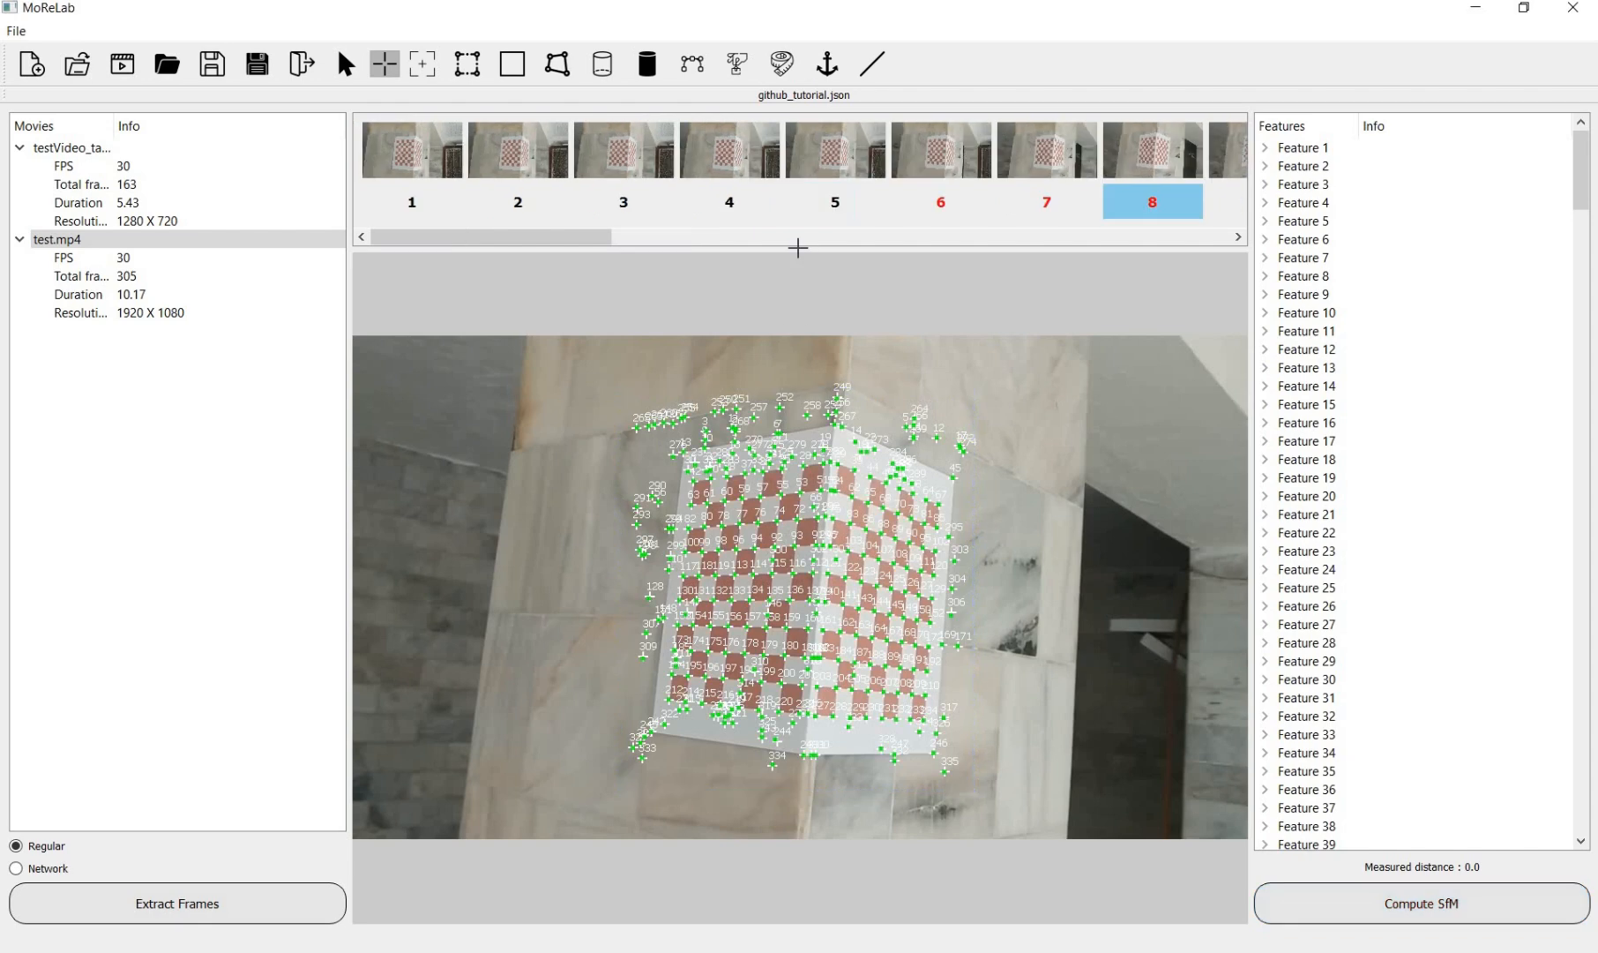
Step: Examine the matched checkerboard features in frames 6 and 8, picking individual features in frame 8
{"action": "left_click", "coordinate": [1086, 161]}
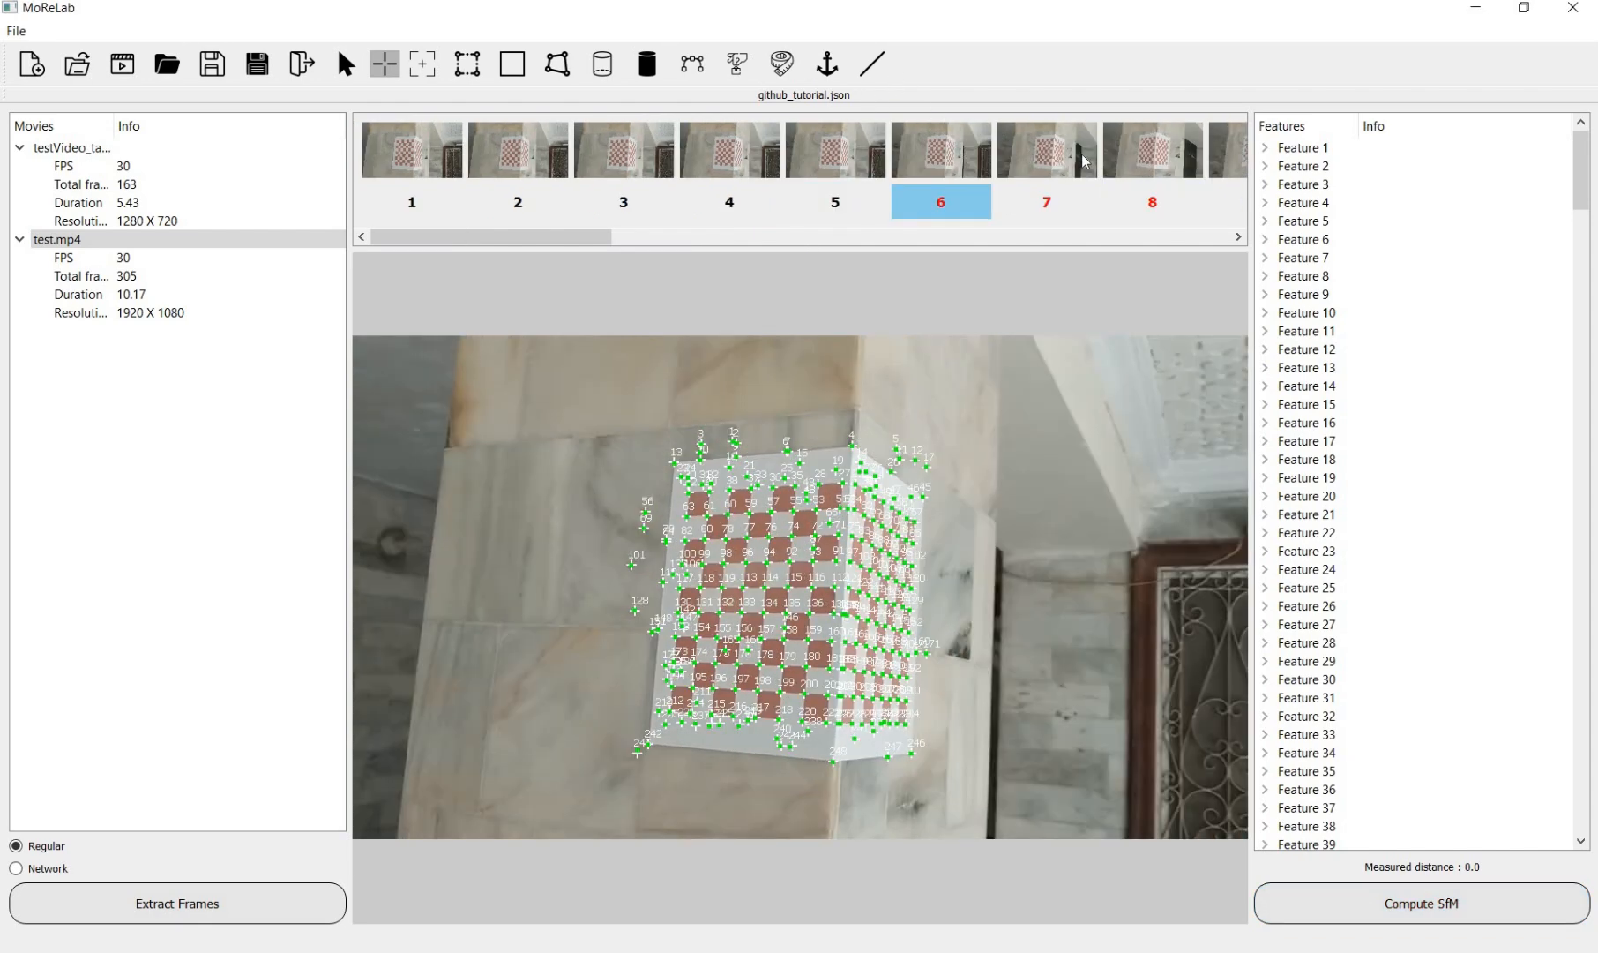
{"action": "key", "text": "Right"}
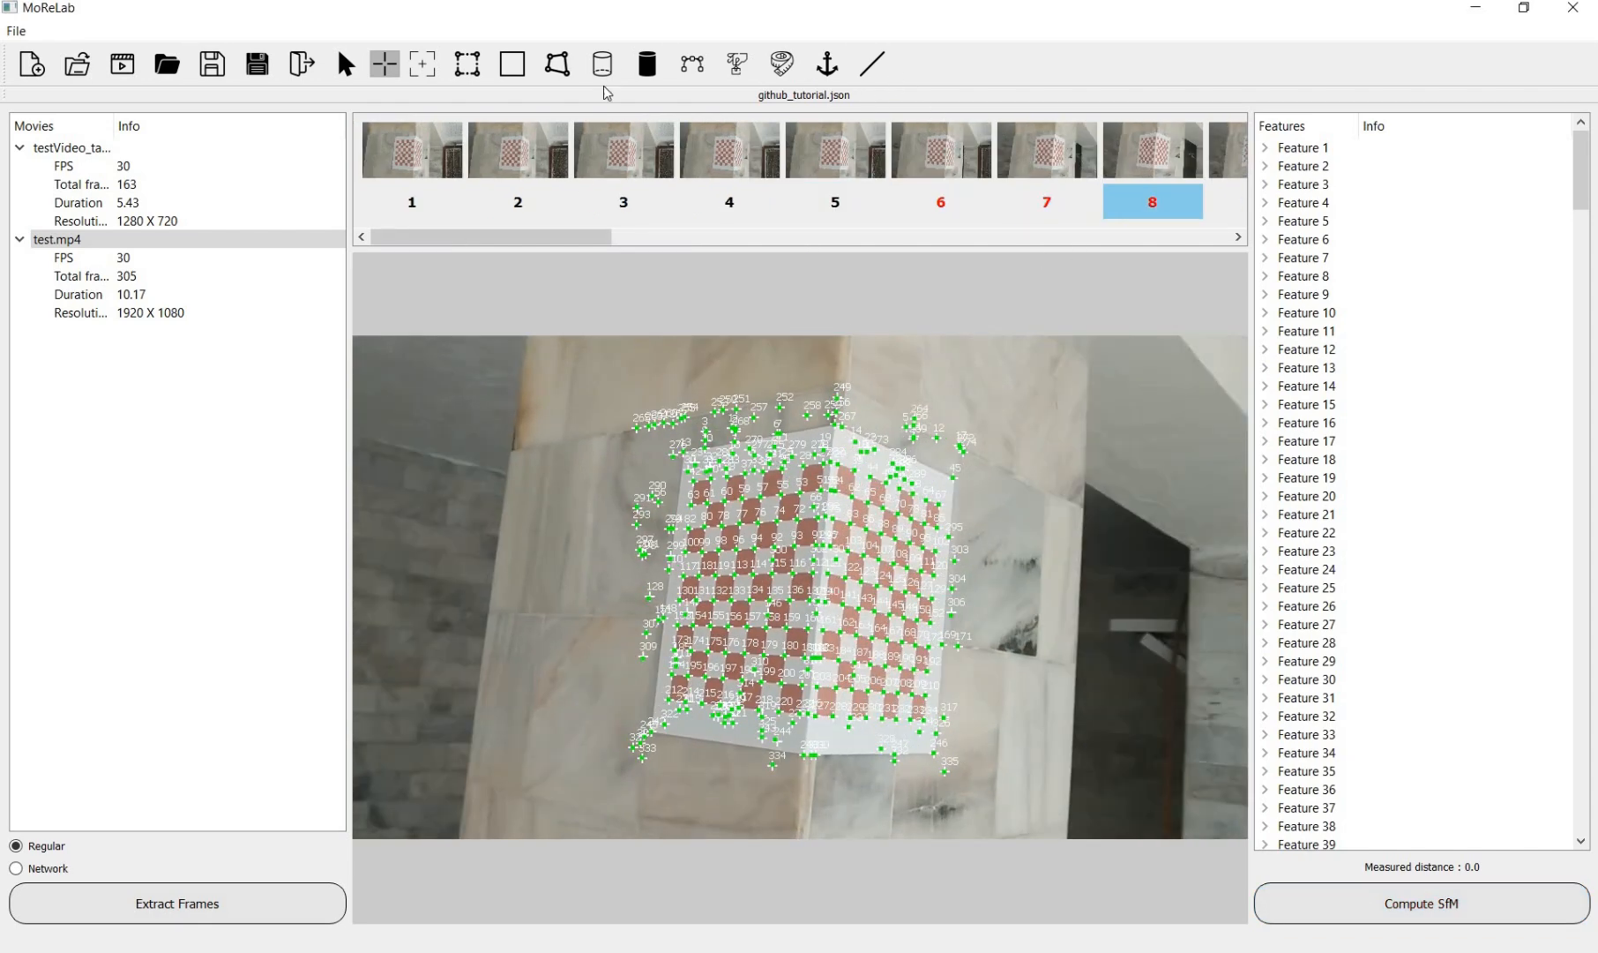
{"action": "left_click", "coordinate": [739, 65]}
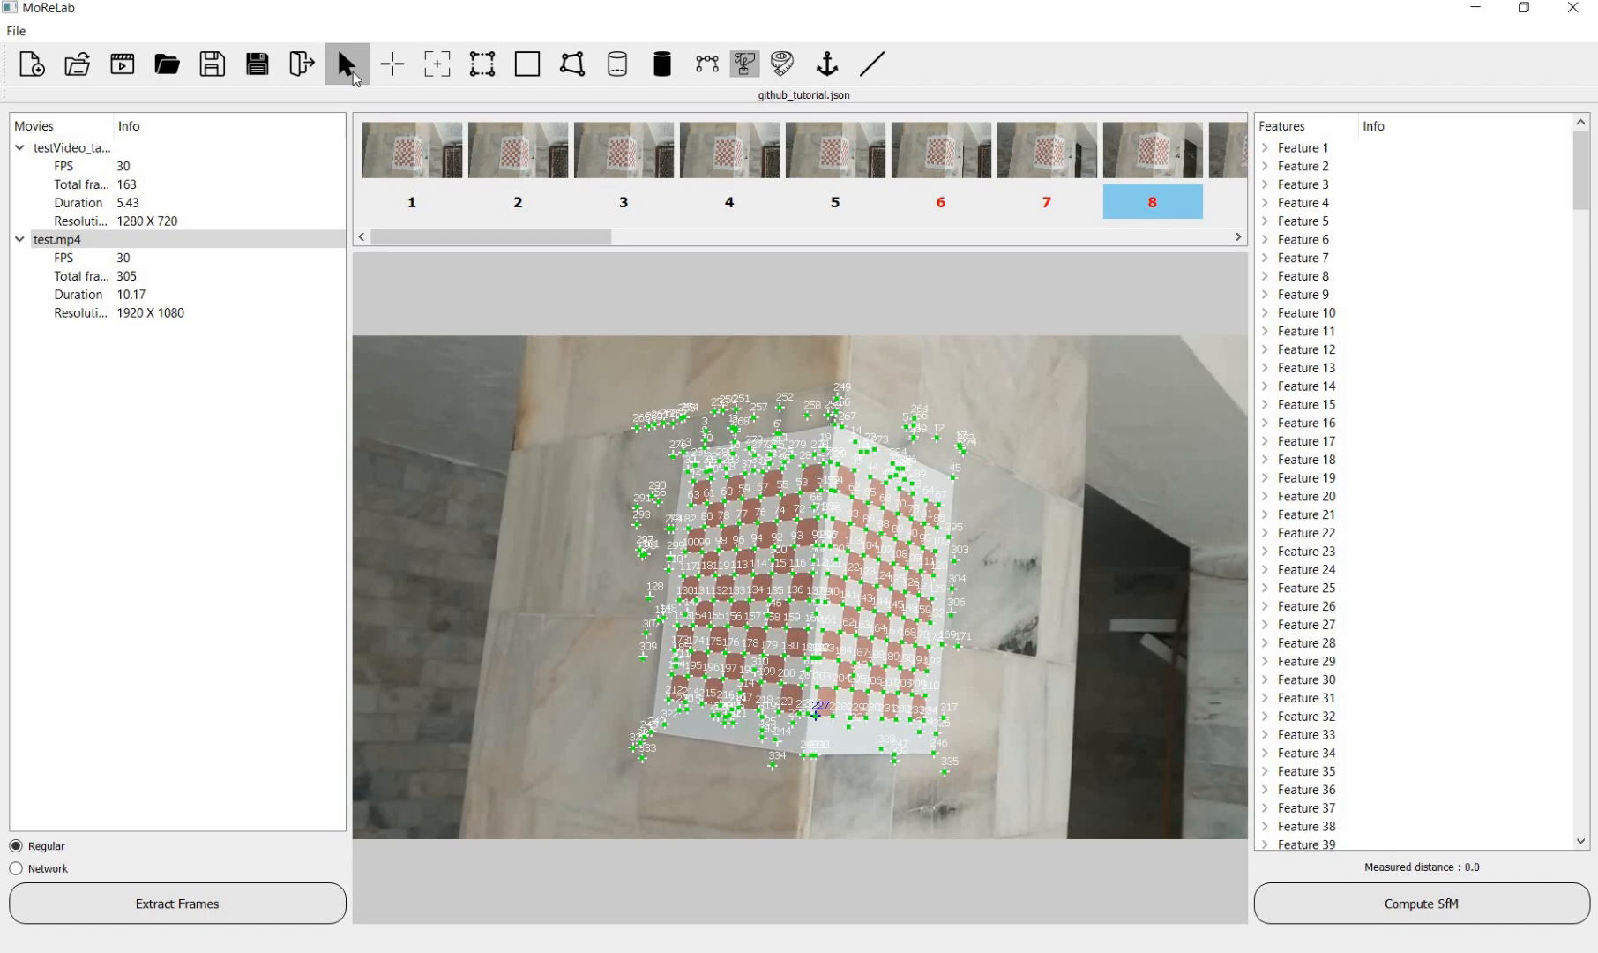
{"action": "left_click", "coordinate": [355, 77]}
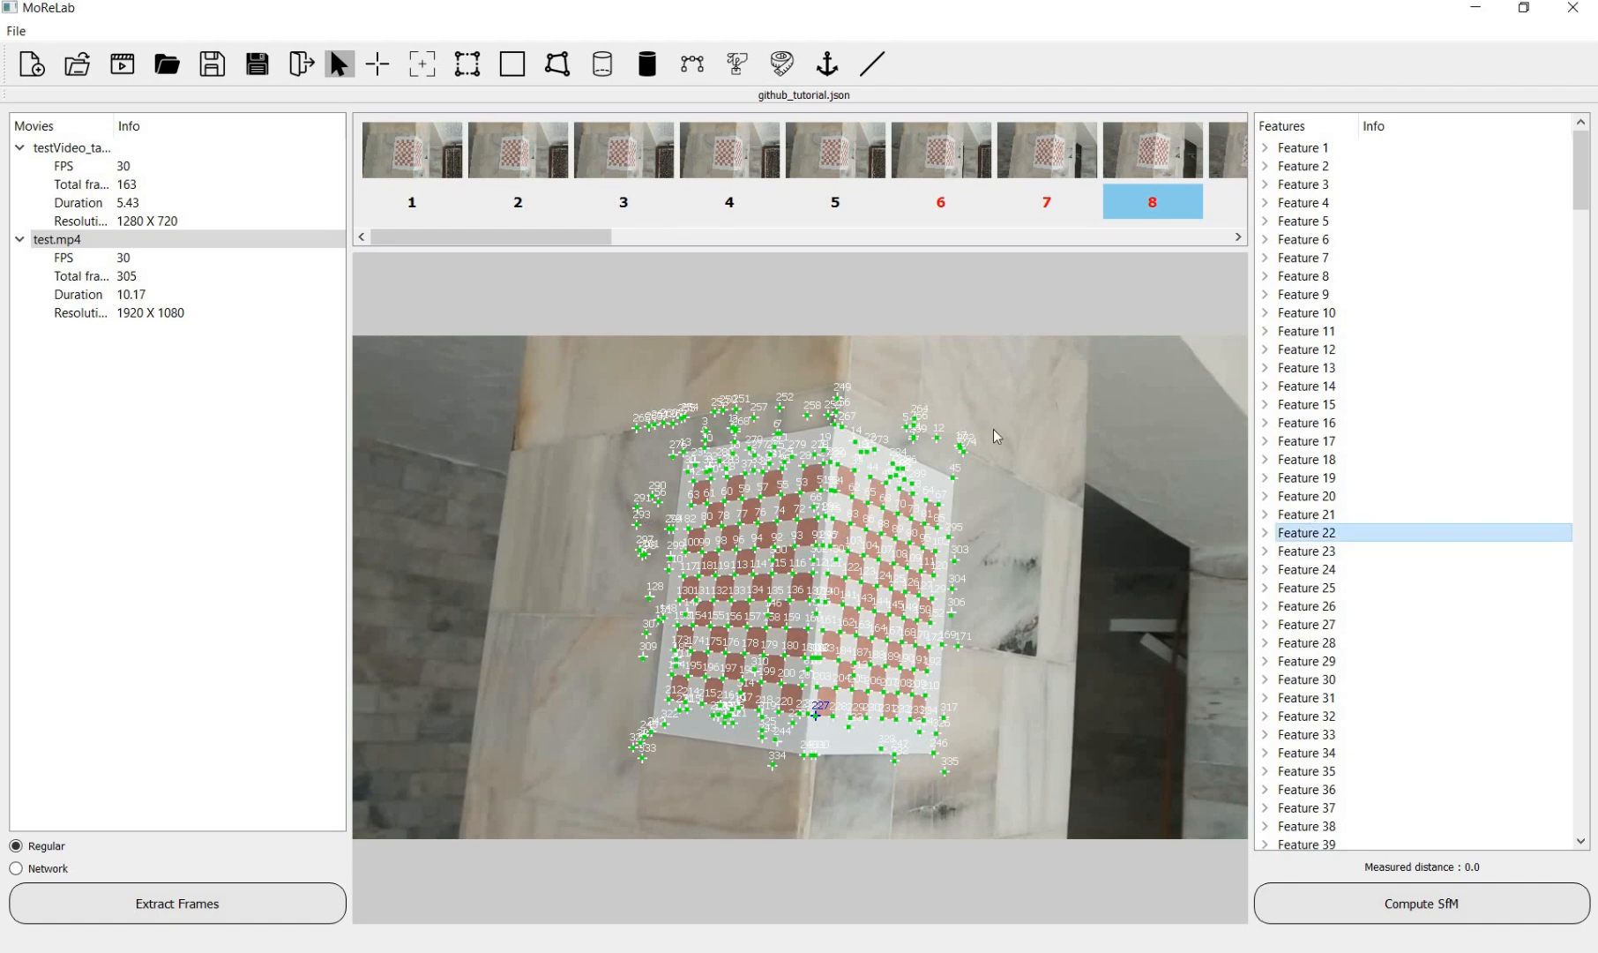
{"action": "left_click", "coordinate": [708, 467]}
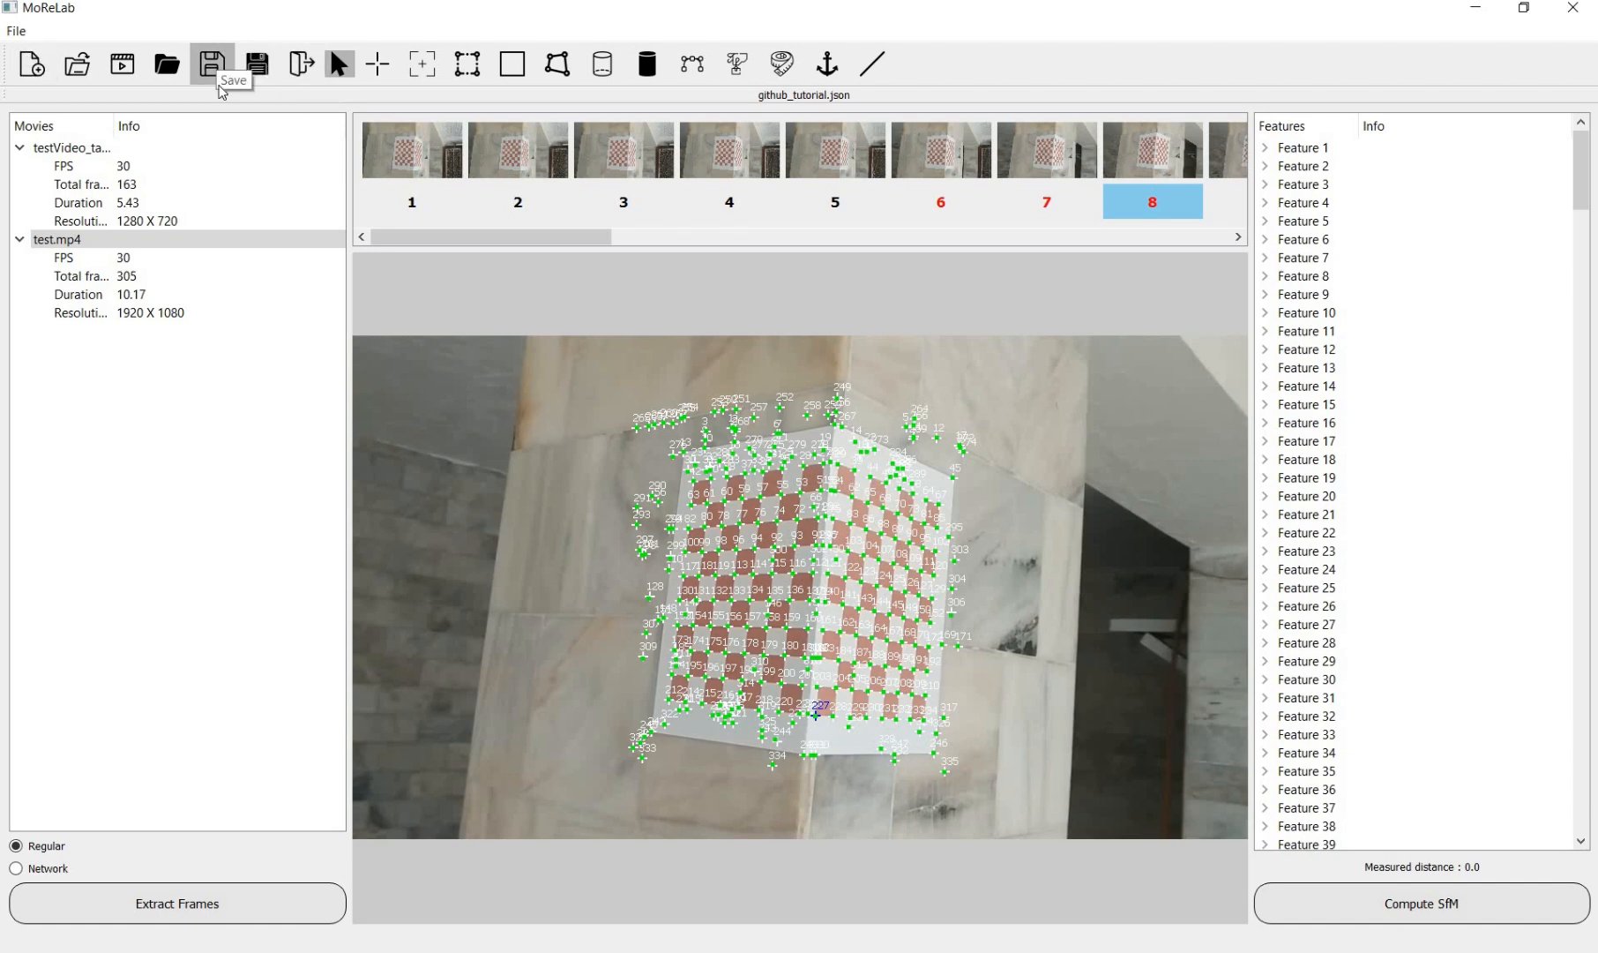
Step: Import the image folder vid1_images from the MoReLab folder as an additional image sequence in the project
{"action": "left_click", "coordinate": [170, 68]}
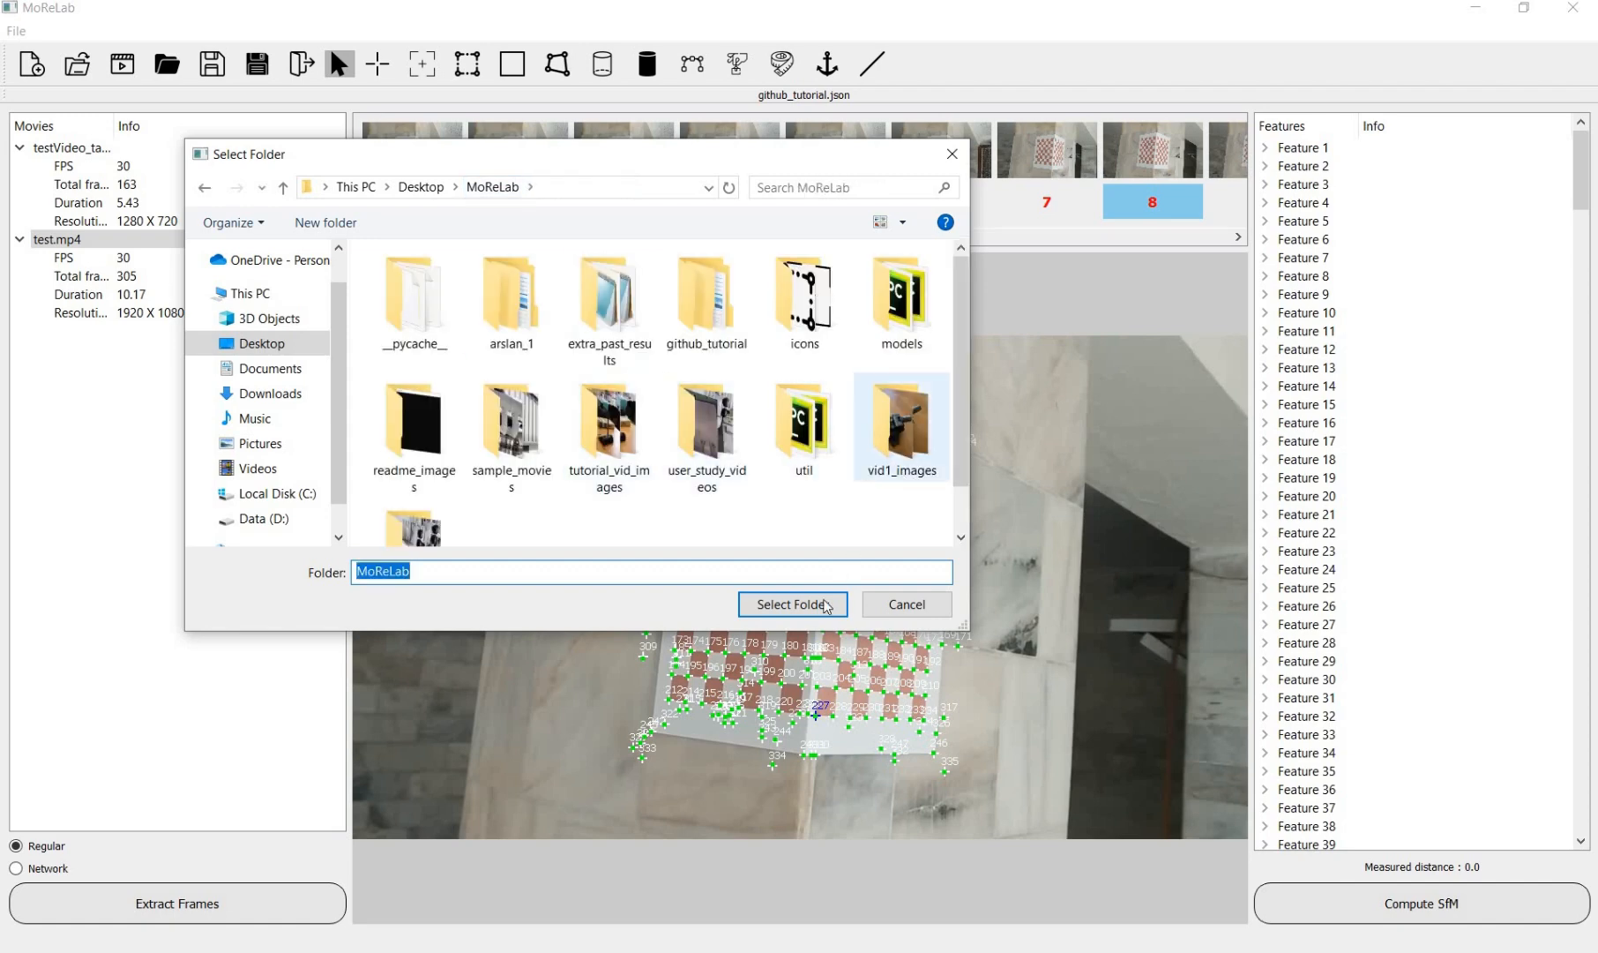
{"action": "left_click", "coordinate": [788, 605]}
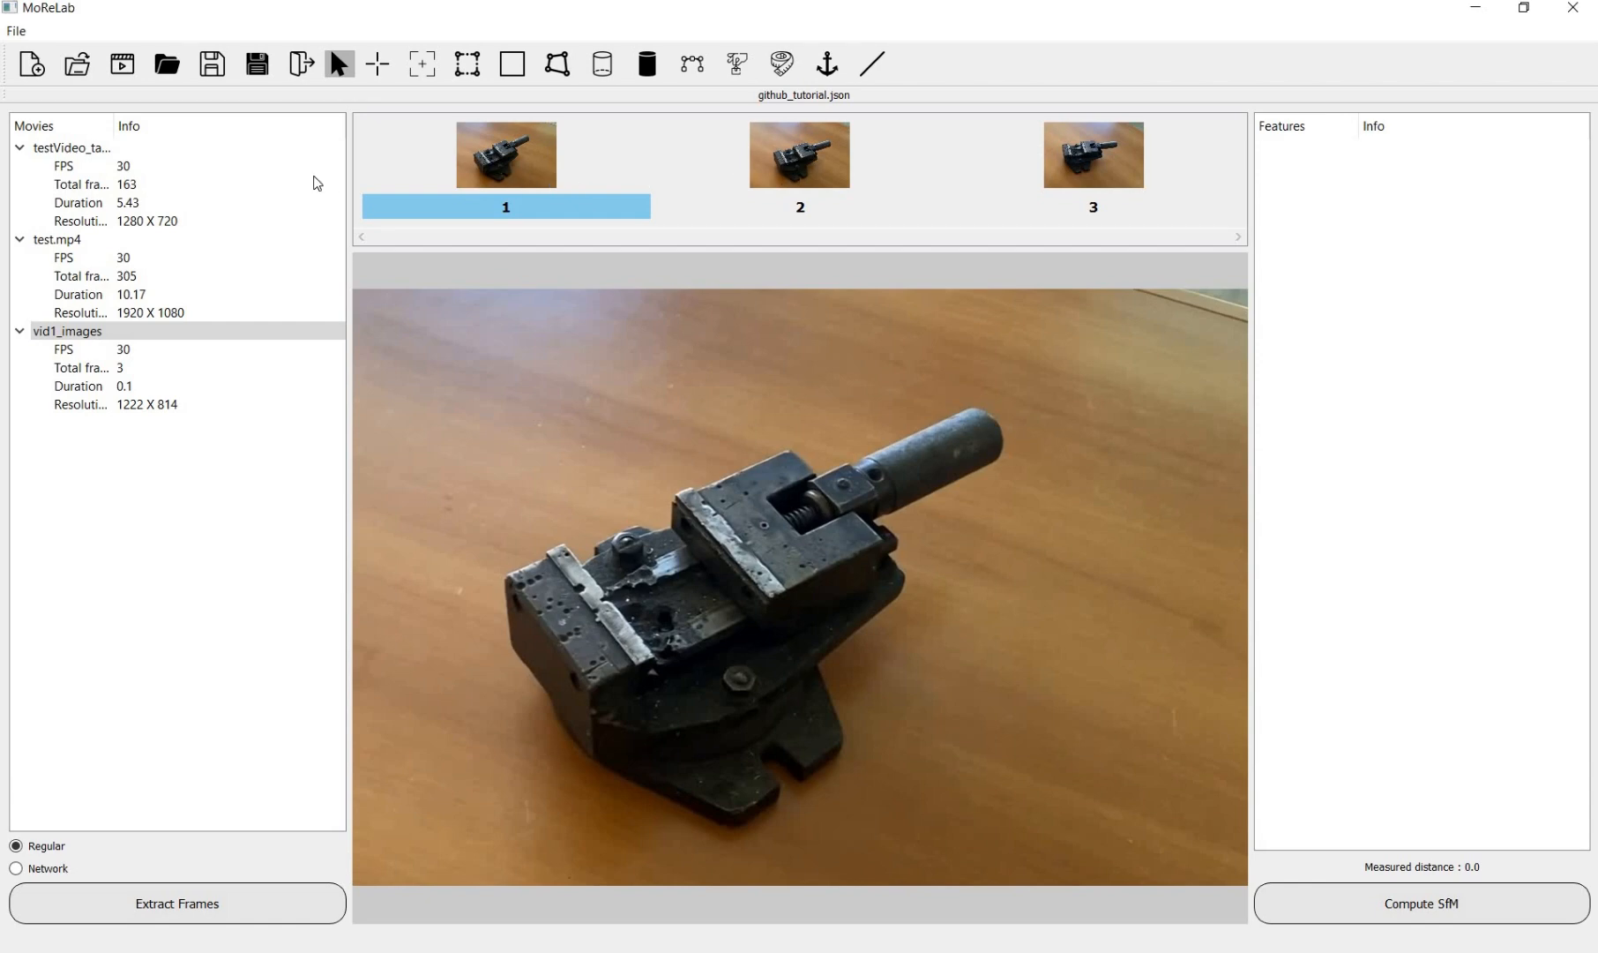
Step: Open the saved project arslan_1.json from the MoReLab folder and display its frame 2
{"action": "left_click", "coordinate": [87, 80]}
{"action": "scroll", "coordinate": [611, 492], "scroll_direction": "down", "scroll_amount": 1}
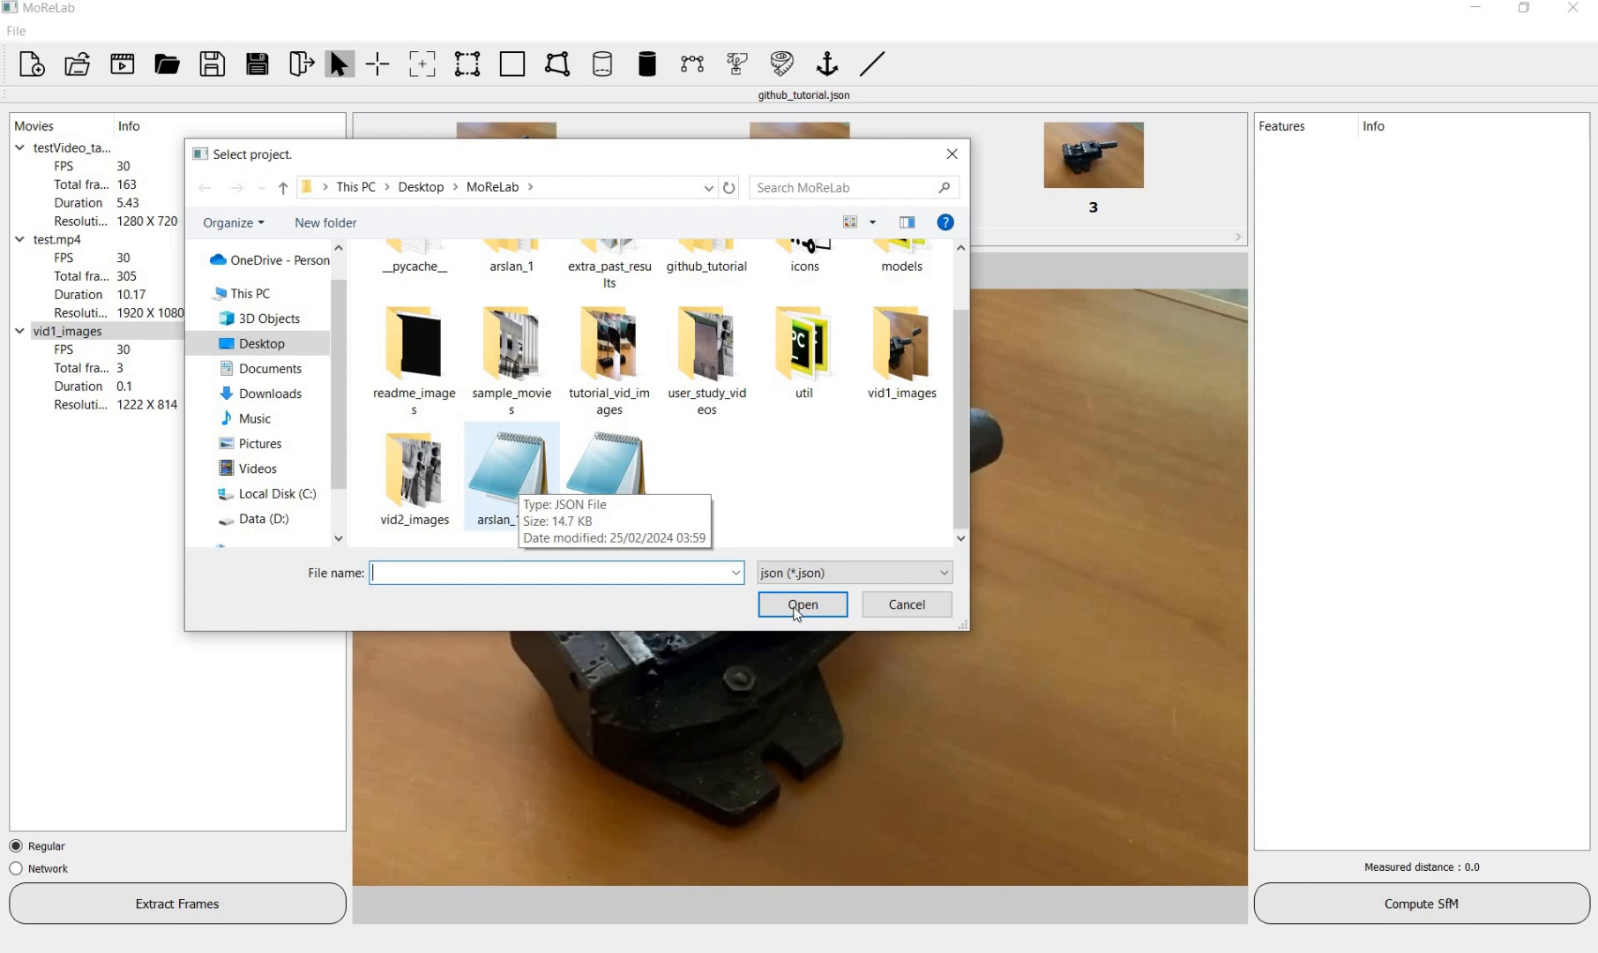
{"action": "left_click", "coordinate": [510, 467]}
{"action": "left_click", "coordinate": [803, 605]}
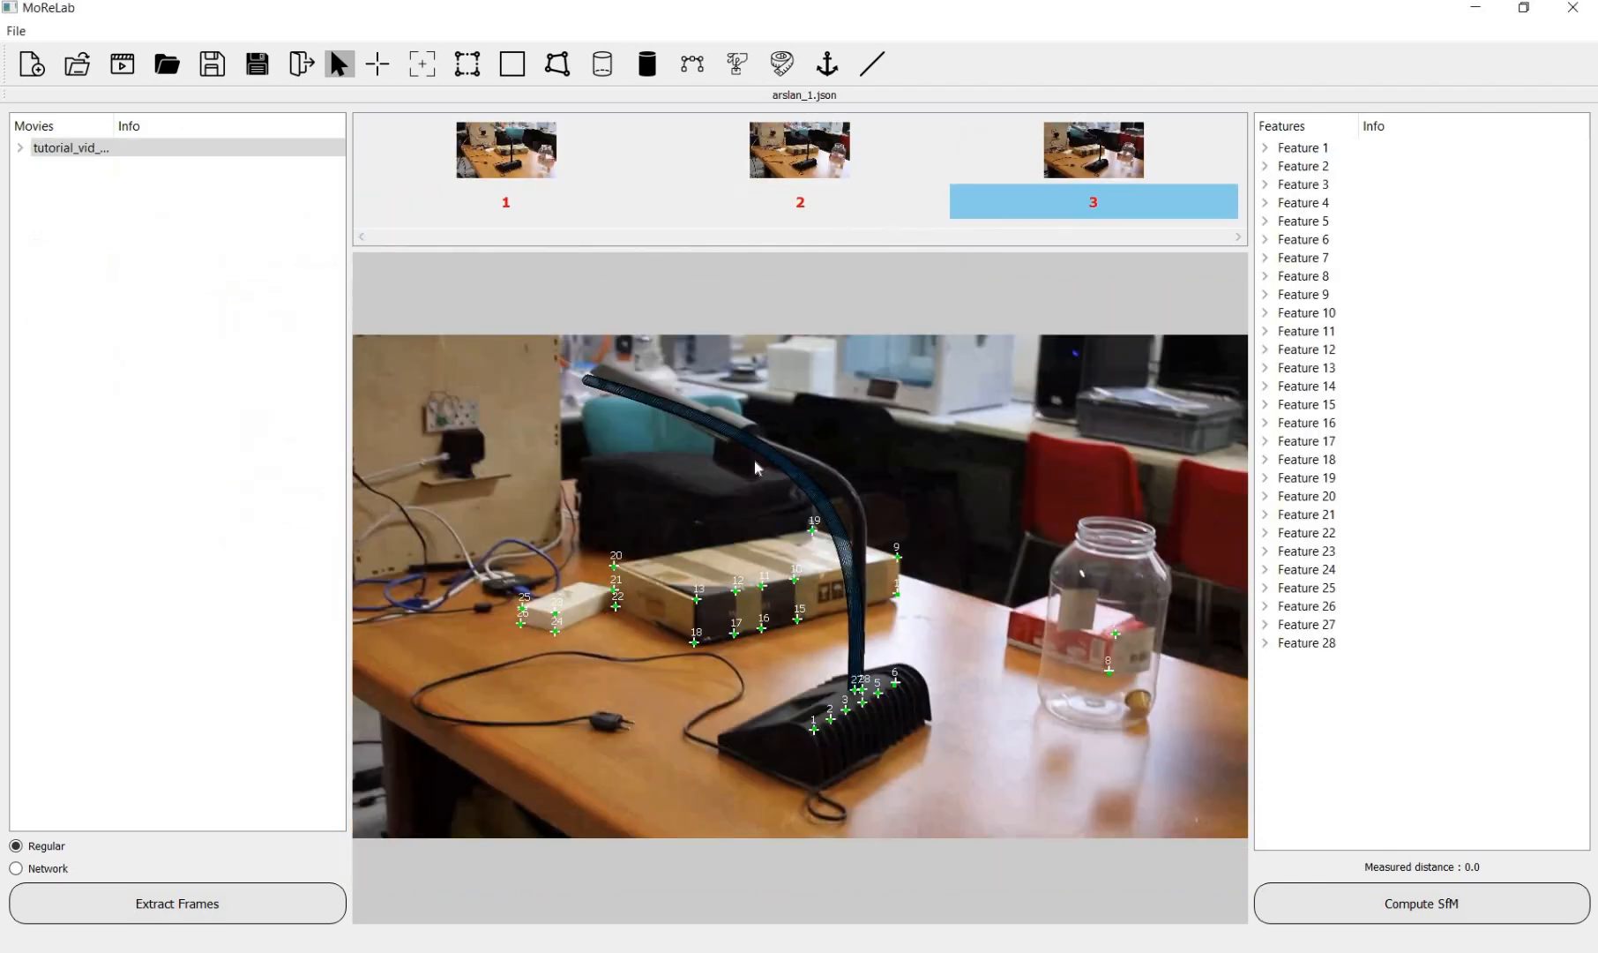
{"action": "left_click", "coordinate": [781, 166]}
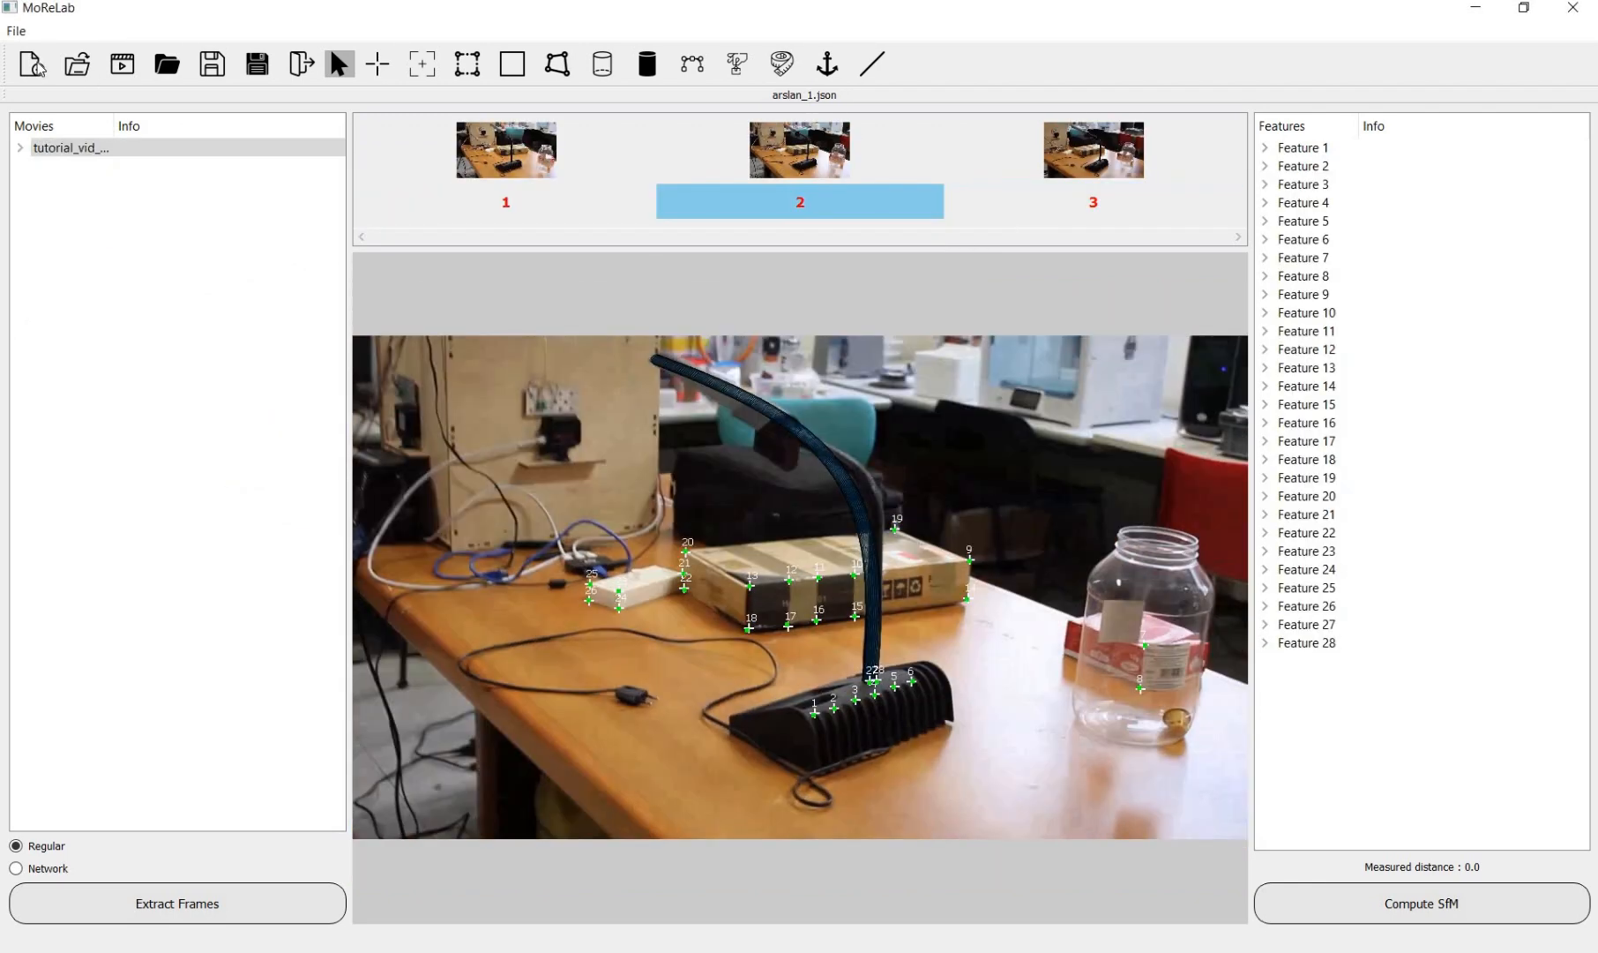
Step: Create a new empty project, confirming that the current one is closed
{"action": "left_click", "coordinate": [31, 64]}
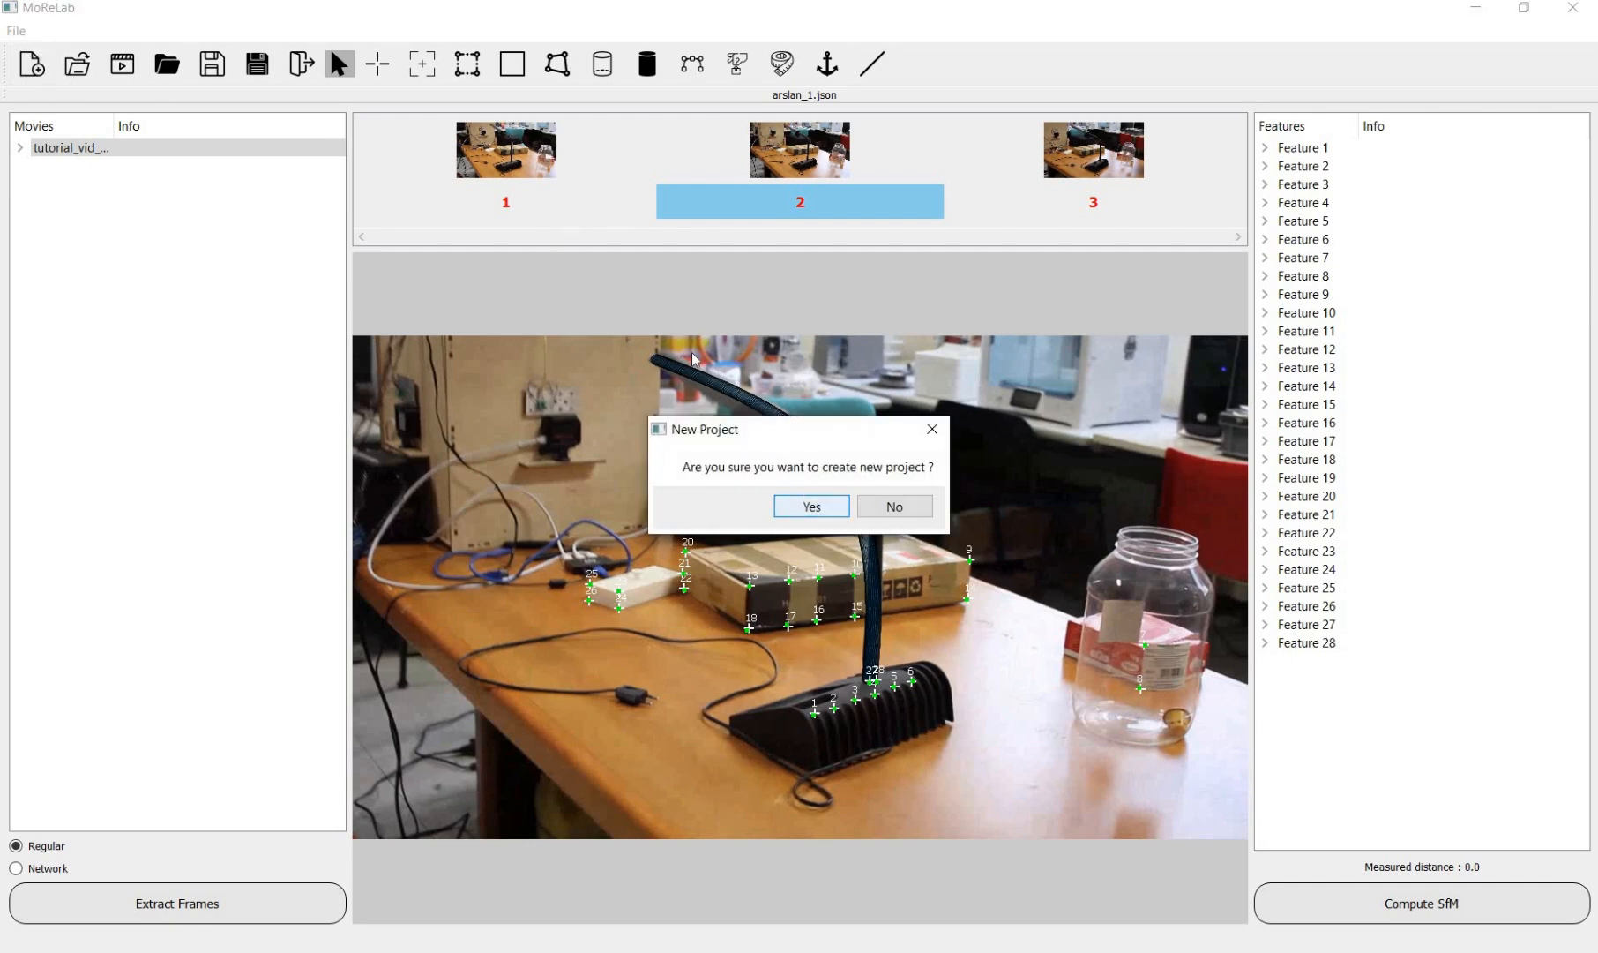
{"action": "key", "text": "Return"}
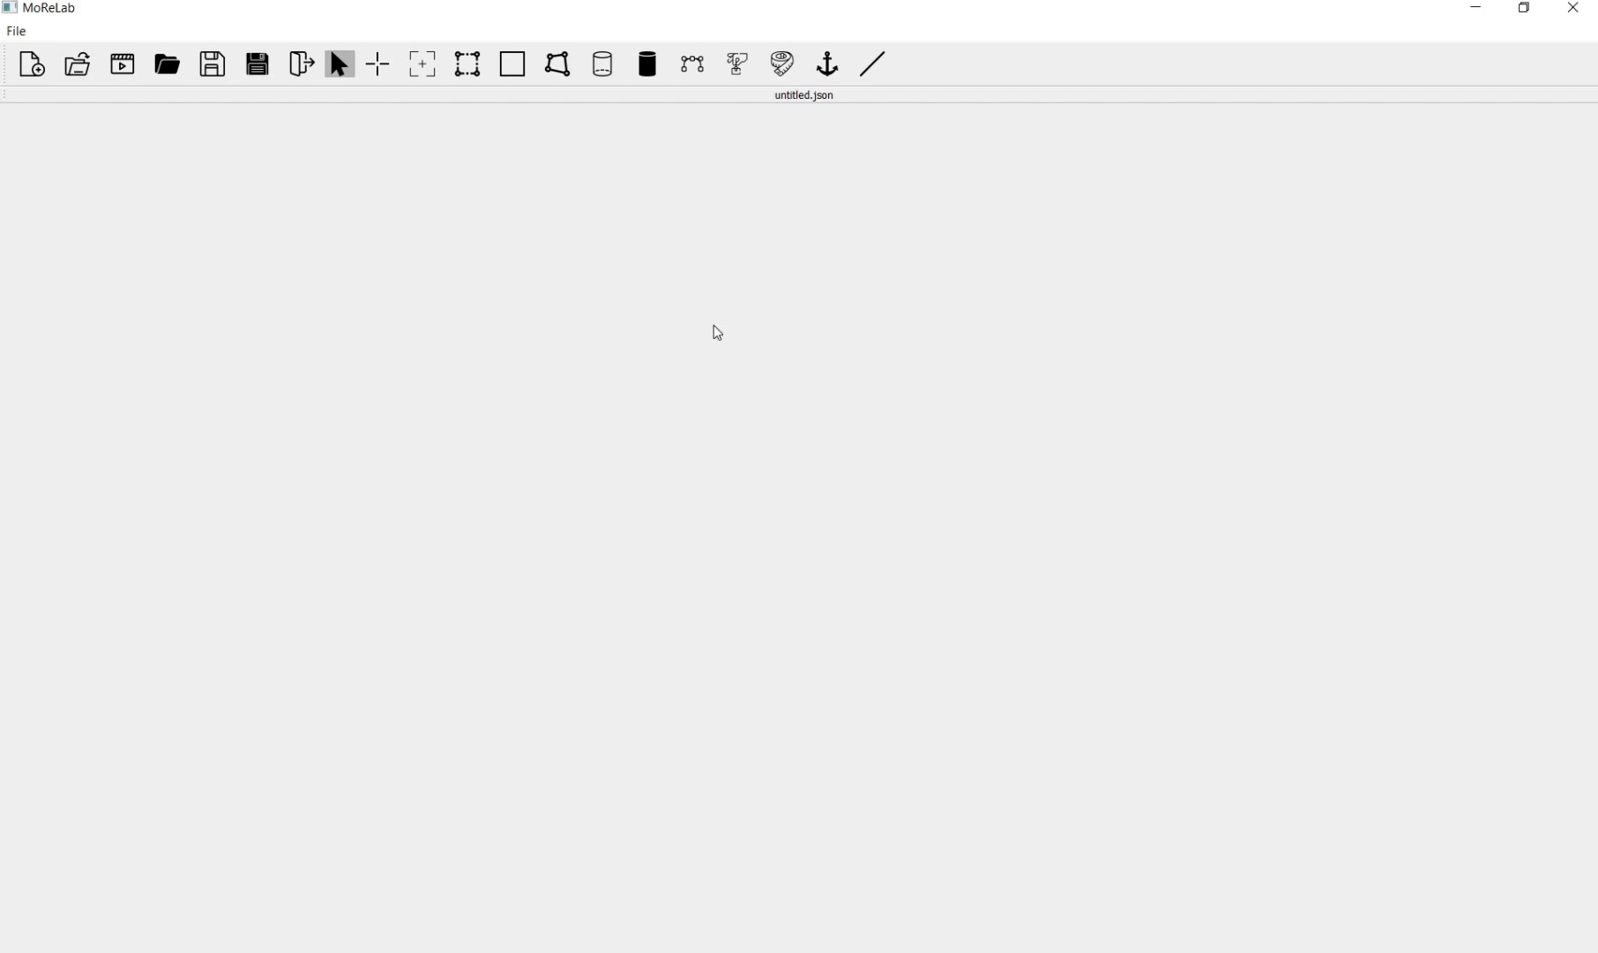